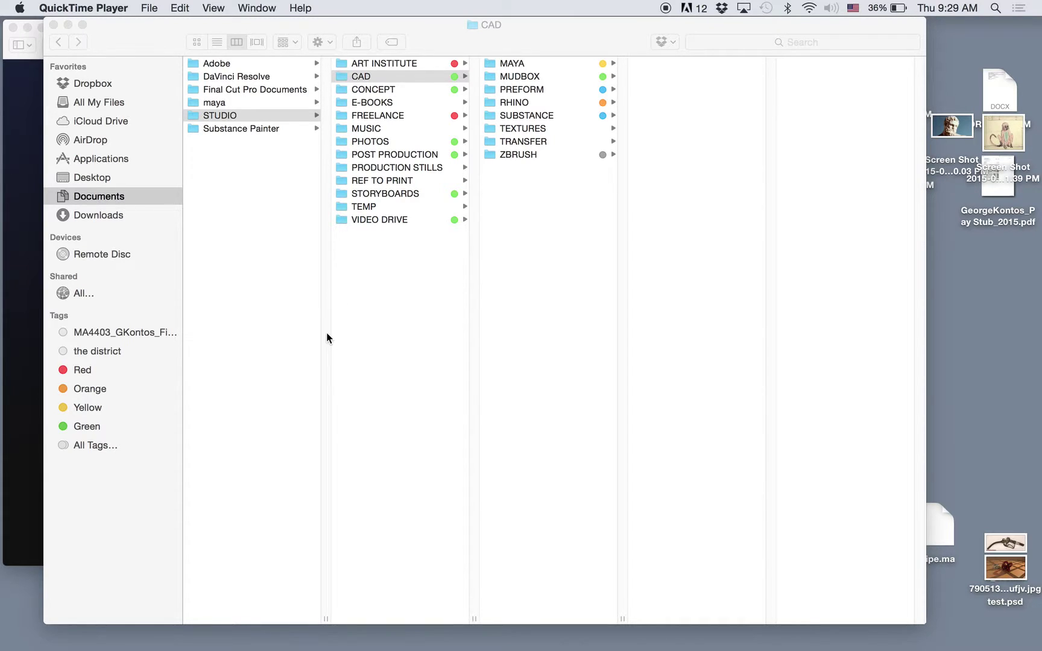
Step: Browse the contents of the CAD subfolders, including MAYA, MUDBOX, PREFORM, RHINO, SUBSTANCE, TEXTURES and ZBRUSH
{"action": "left_click_drag", "start_coordinate": [535, 35], "coordinate": [507, 26]}
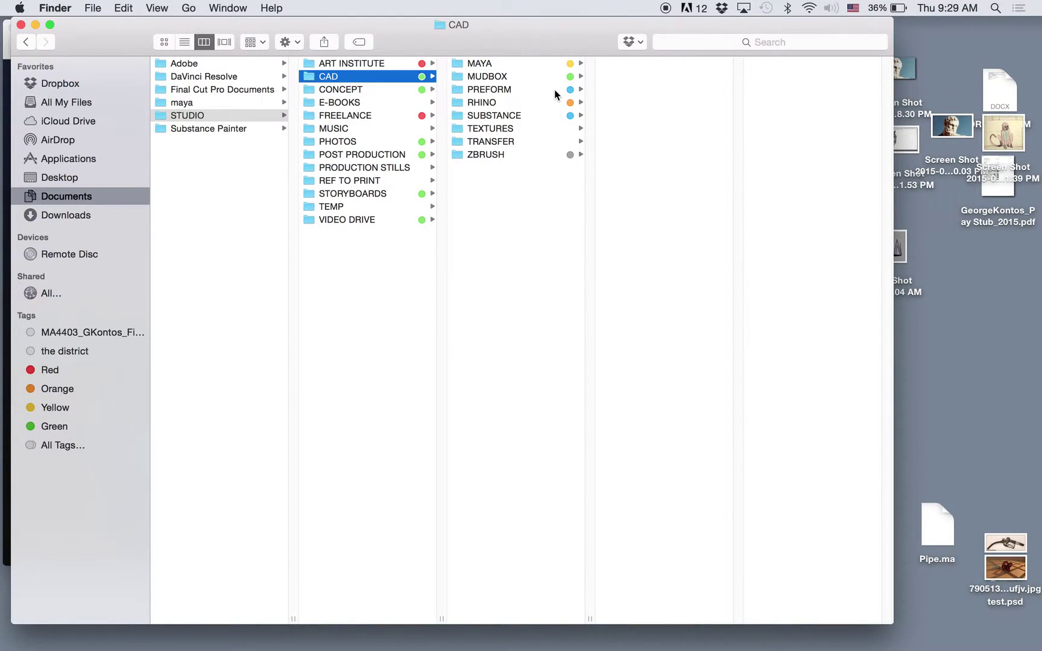
{"action": "left_click", "coordinate": [332, 91]}
{"action": "left_click", "coordinate": [339, 78]}
{"action": "left_click", "coordinate": [470, 65]}
{"action": "left_click", "coordinate": [471, 77]}
{"action": "left_click", "coordinate": [471, 102]}
{"action": "left_click", "coordinate": [480, 64]}
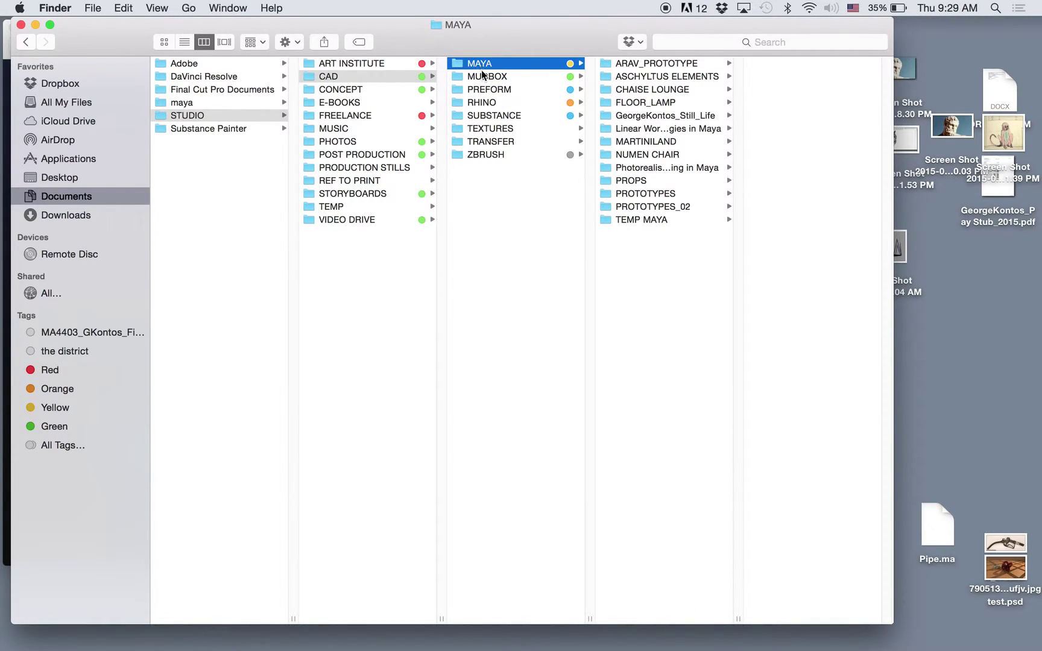
{"action": "left_click", "coordinate": [482, 72]}
{"action": "left_click", "coordinate": [480, 89]}
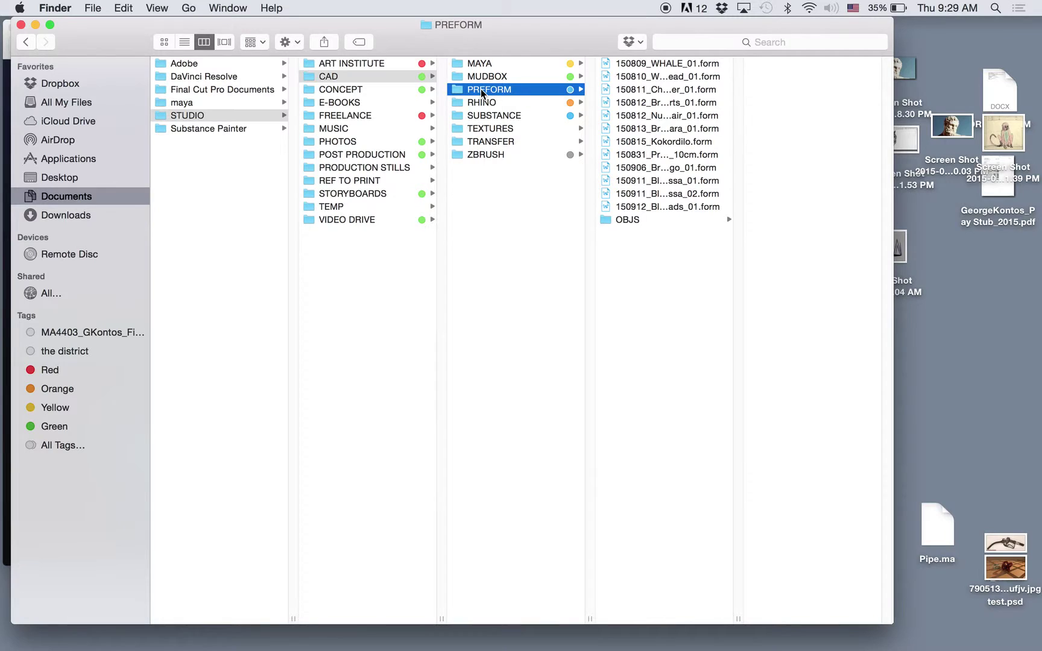
{"action": "left_click", "coordinate": [480, 104]}
{"action": "left_click", "coordinate": [484, 116]}
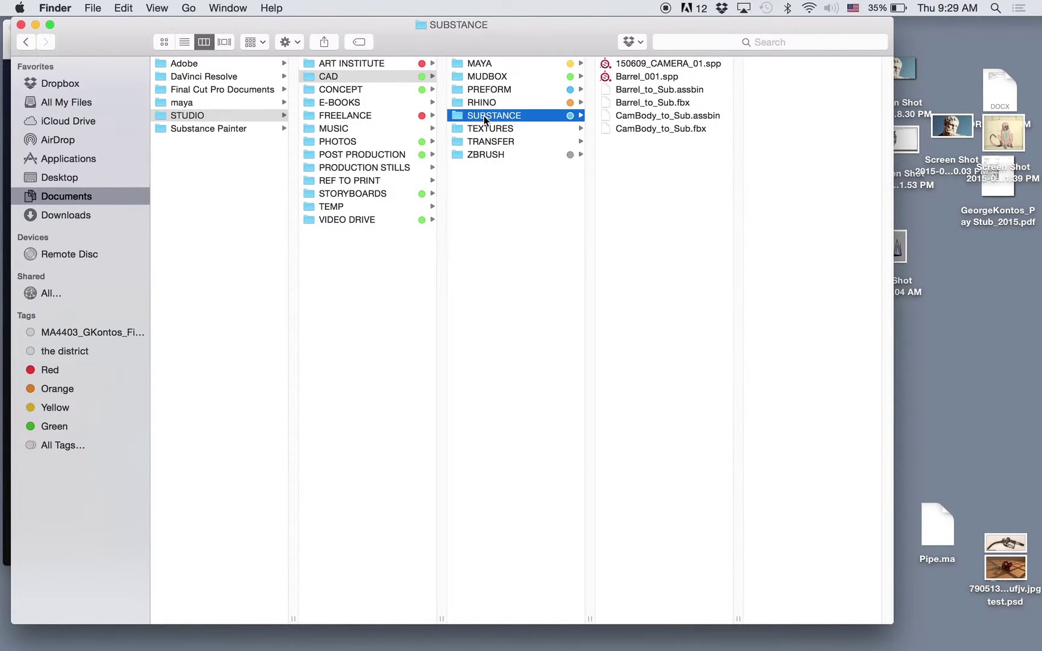
{"action": "left_click", "coordinate": [484, 128]}
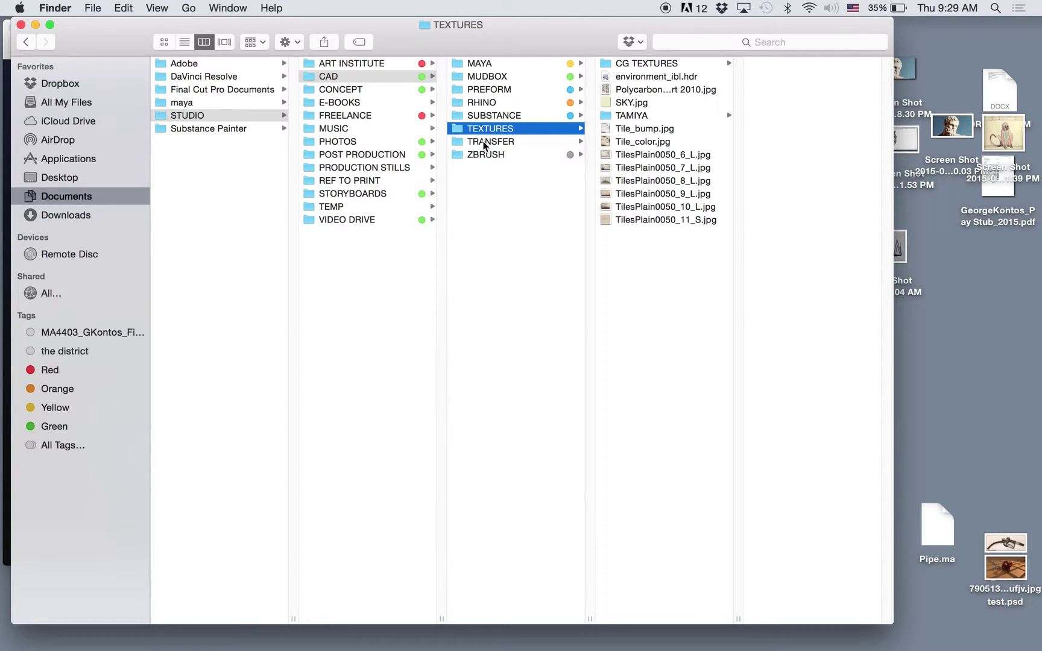
{"action": "left_click", "coordinate": [484, 143]}
{"action": "left_click", "coordinate": [486, 155]}
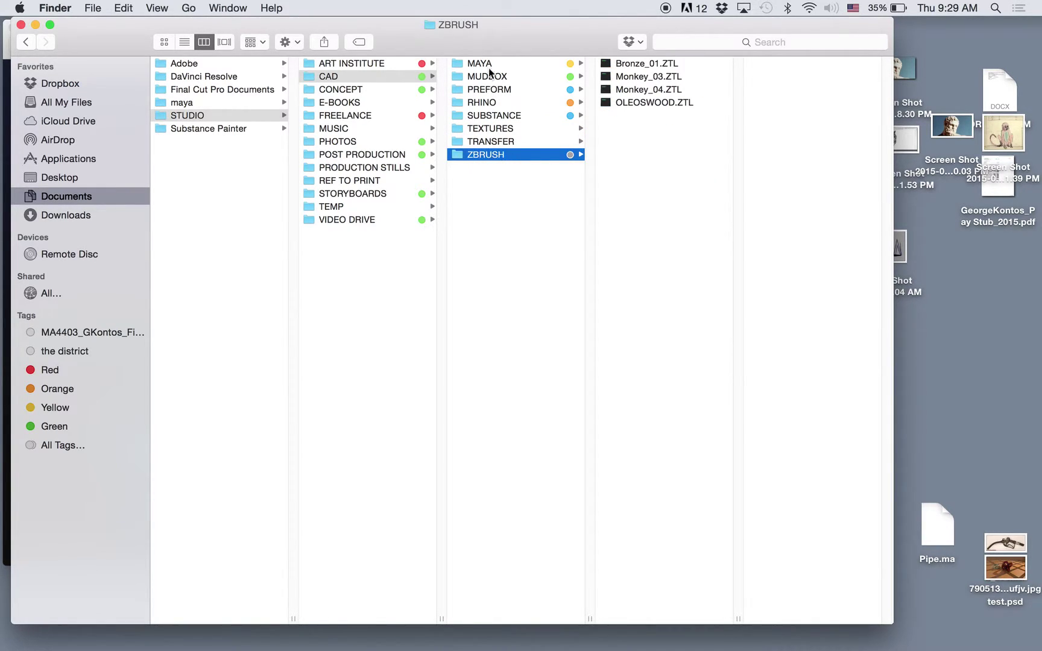
{"action": "key", "text": "Left"}
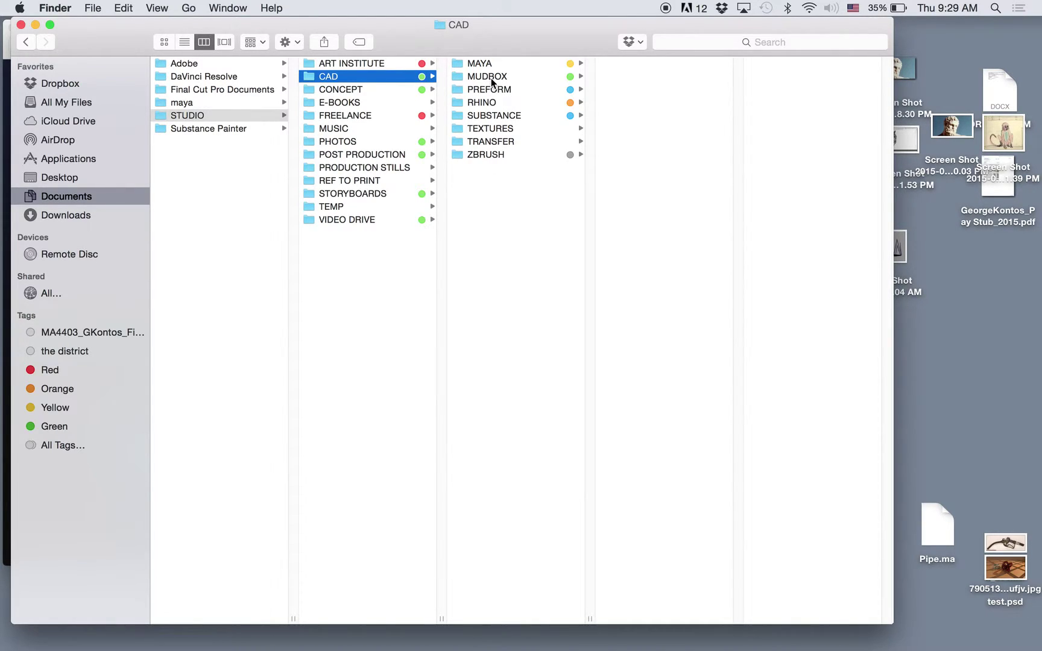
Step: Examine the TRANSFER folder and its TO MAYA, TO MUDBOX, TO PREFORM and TO ZBRUSH subfolders
{"action": "left_click", "coordinate": [499, 141]}
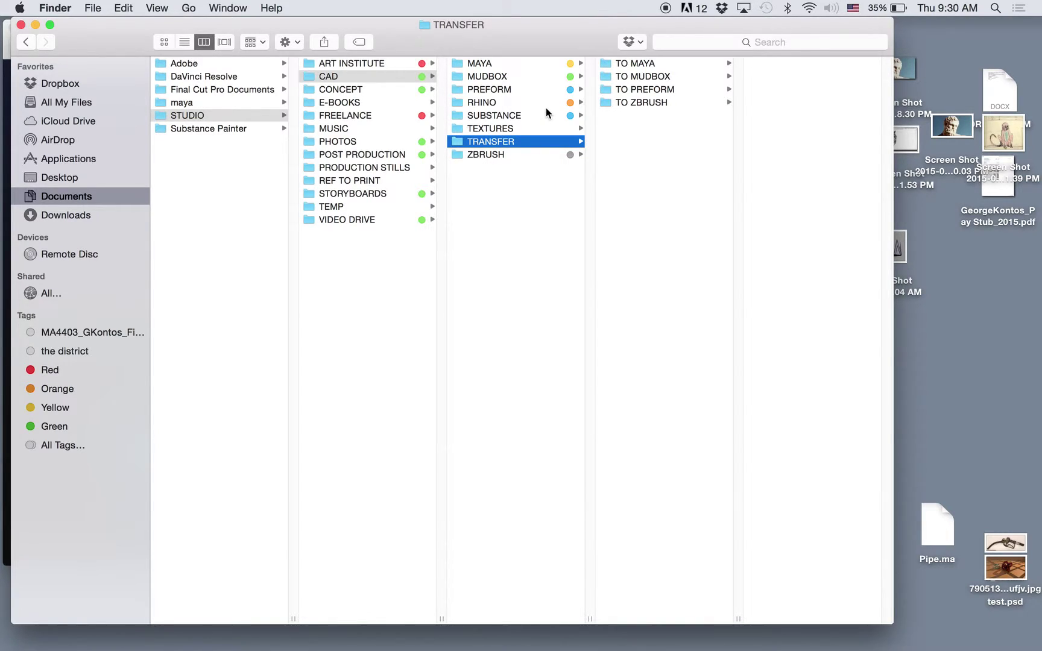
{"action": "left_click", "coordinate": [633, 64]}
{"action": "left_click", "coordinate": [641, 77]}
{"action": "left_click", "coordinate": [643, 90]}
{"action": "left_click", "coordinate": [646, 101]}
{"action": "left_click", "coordinate": [653, 143]}
{"action": "left_click_drag", "start_coordinate": [562, 23], "coordinate": [575, 41]}
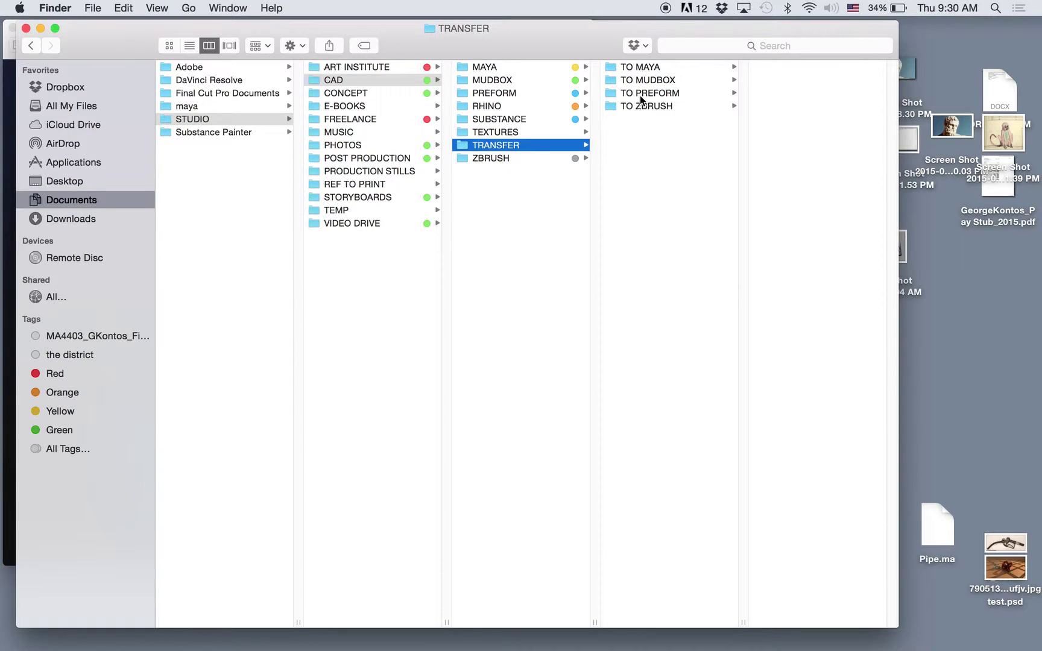
Step: Look through the project folders inside MAYA, including CHAISE LOUNGE and FLOOR_LAMP
{"action": "left_click", "coordinate": [495, 69]}
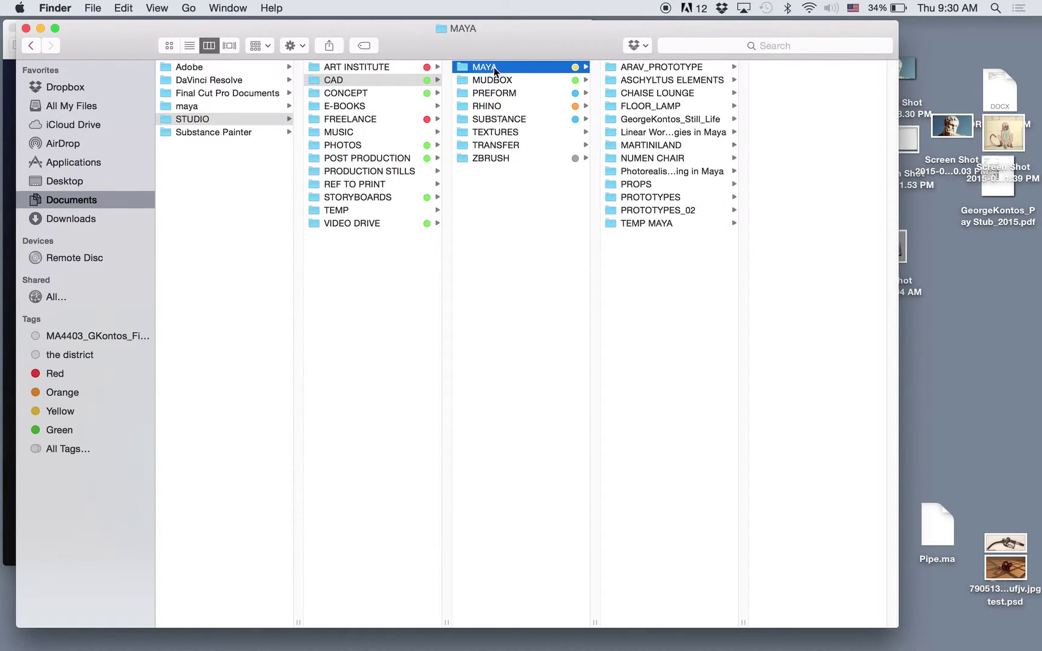
{"action": "left_click", "coordinate": [657, 82]}
{"action": "left_click", "coordinate": [655, 92]}
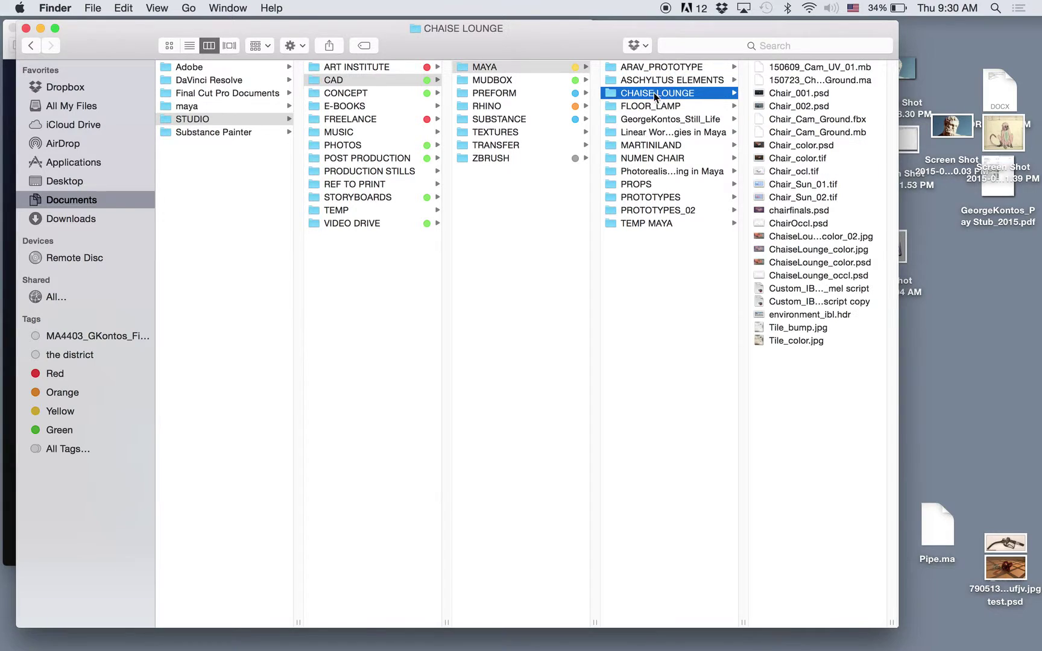
{"action": "left_click", "coordinate": [650, 106]}
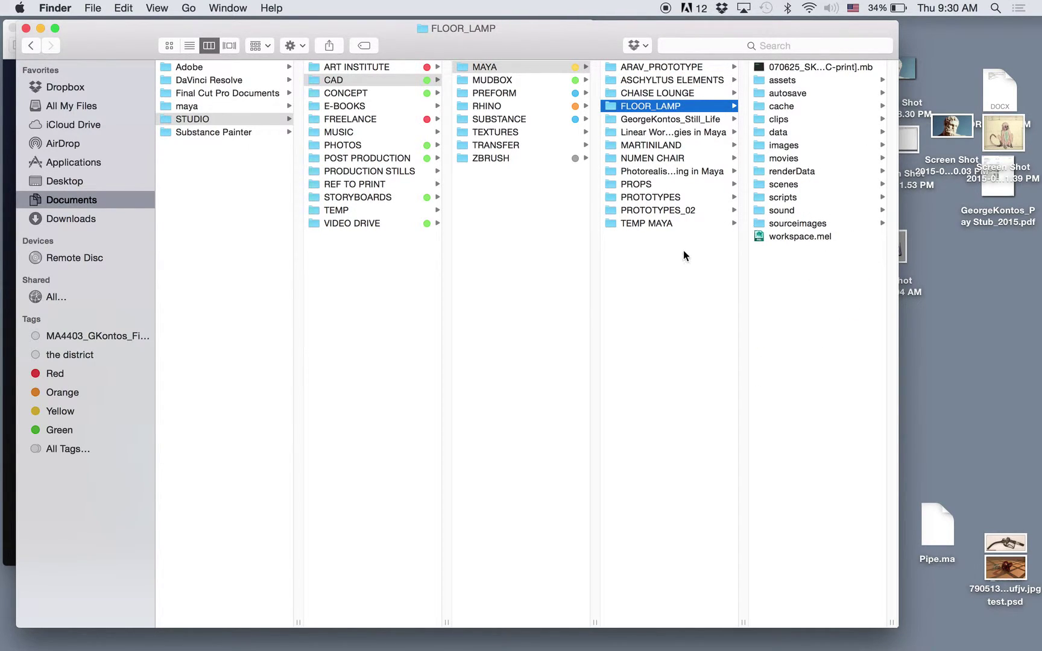
Step: Launch Maya 2016 and bring the Finder window back to the front while it loads
{"action": "left_click", "coordinate": [609, 284]}
{"action": "mouse_move", "coordinate": [522, 636]}
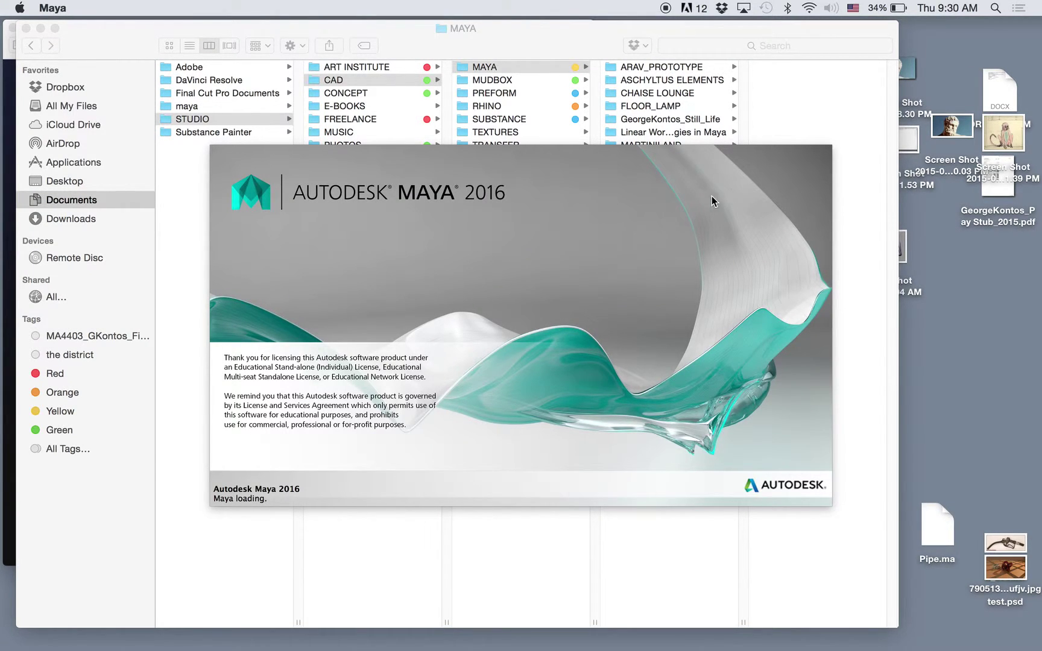
{"action": "left_click", "coordinate": [705, 31]}
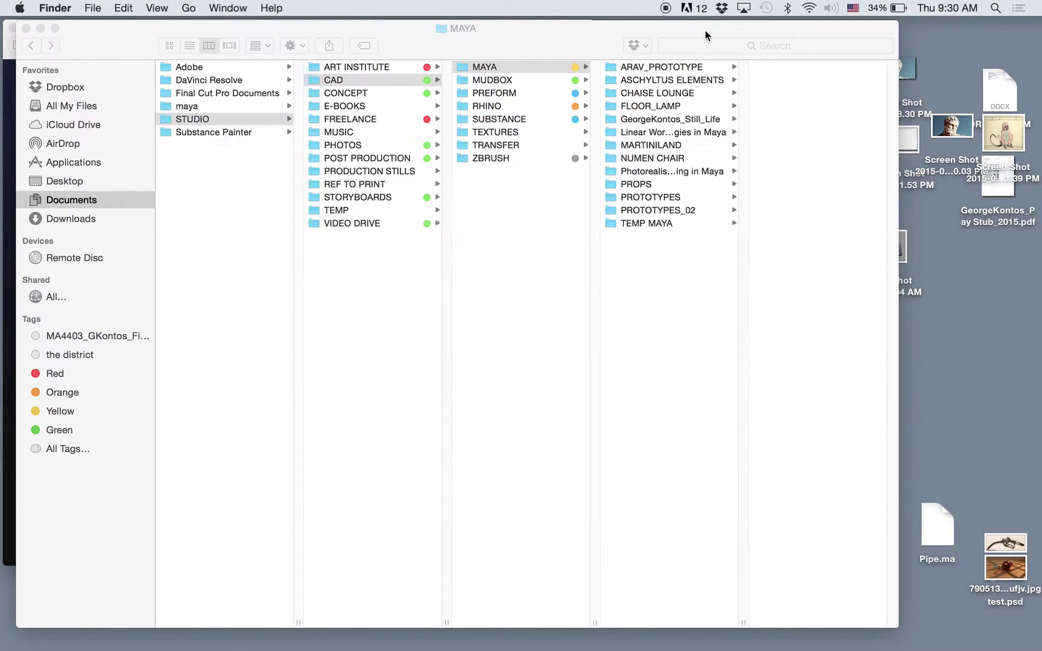
Step: Examine the files inside the TEMP MAYA, PROTOTYPES_02 and PROTOTYPES folders
{"action": "left_click", "coordinate": [654, 223]}
{"action": "scroll", "coordinate": [802, 514], "scroll_direction": "down", "scroll_amount": 15}
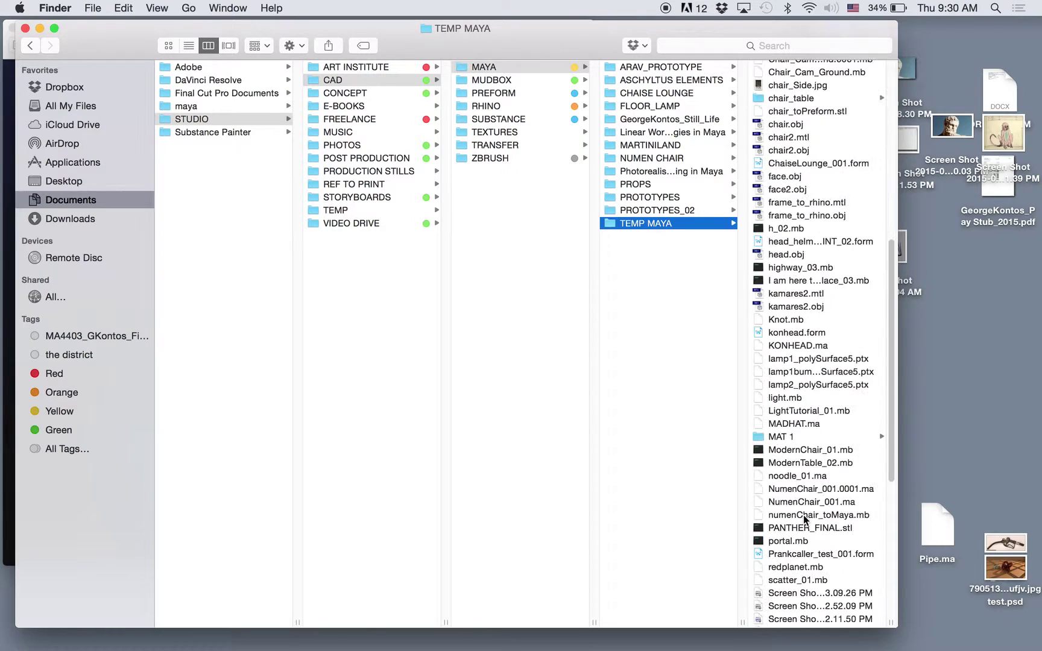
{"action": "scroll", "coordinate": [798, 518], "scroll_direction": "up", "scroll_amount": 15}
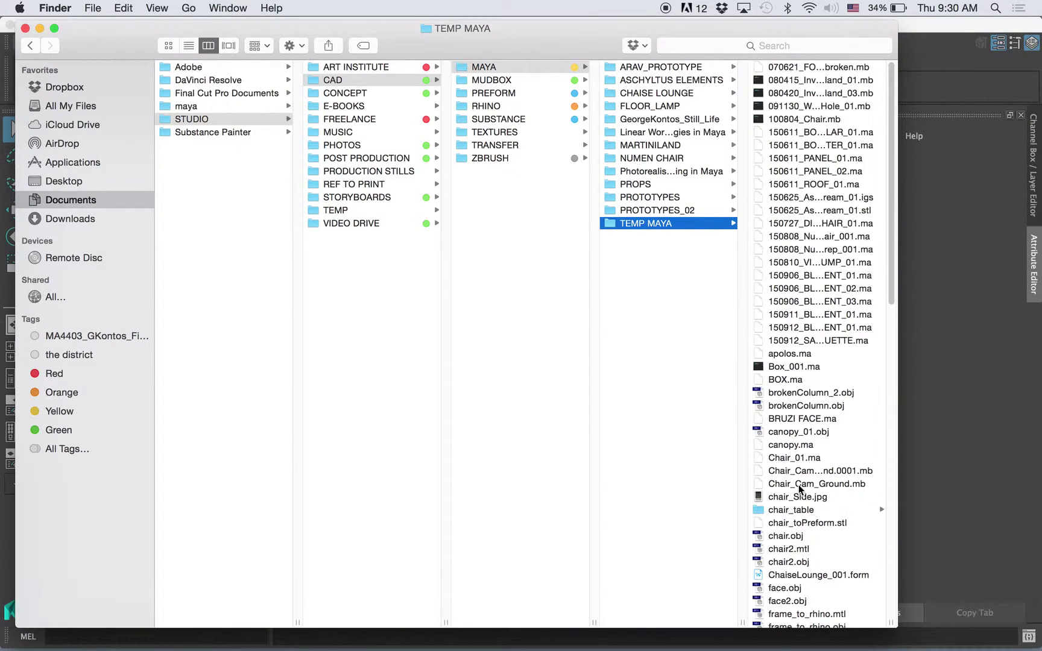
{"action": "left_click", "coordinate": [706, 283]}
{"action": "left_click", "coordinate": [700, 209]}
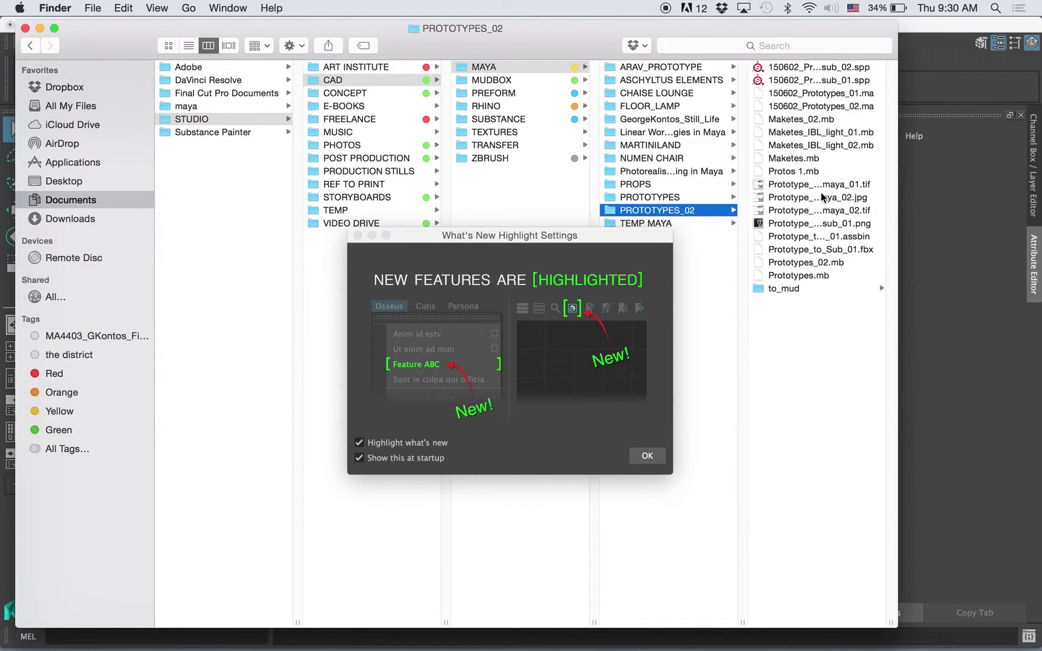
{"action": "left_click", "coordinate": [699, 197]}
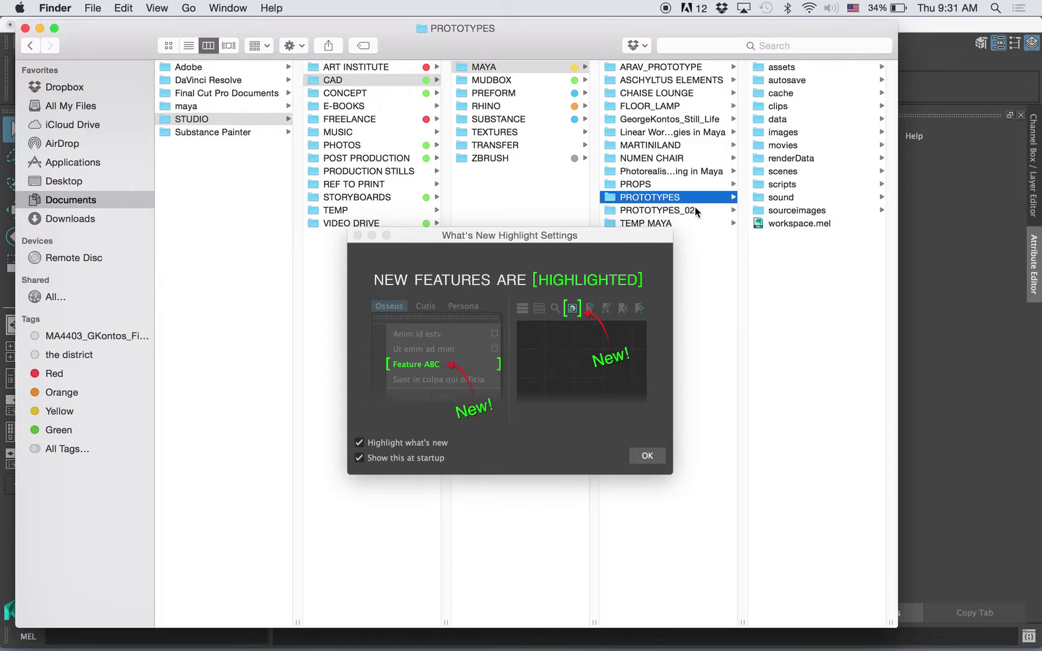
{"action": "left_click", "coordinate": [699, 210]}
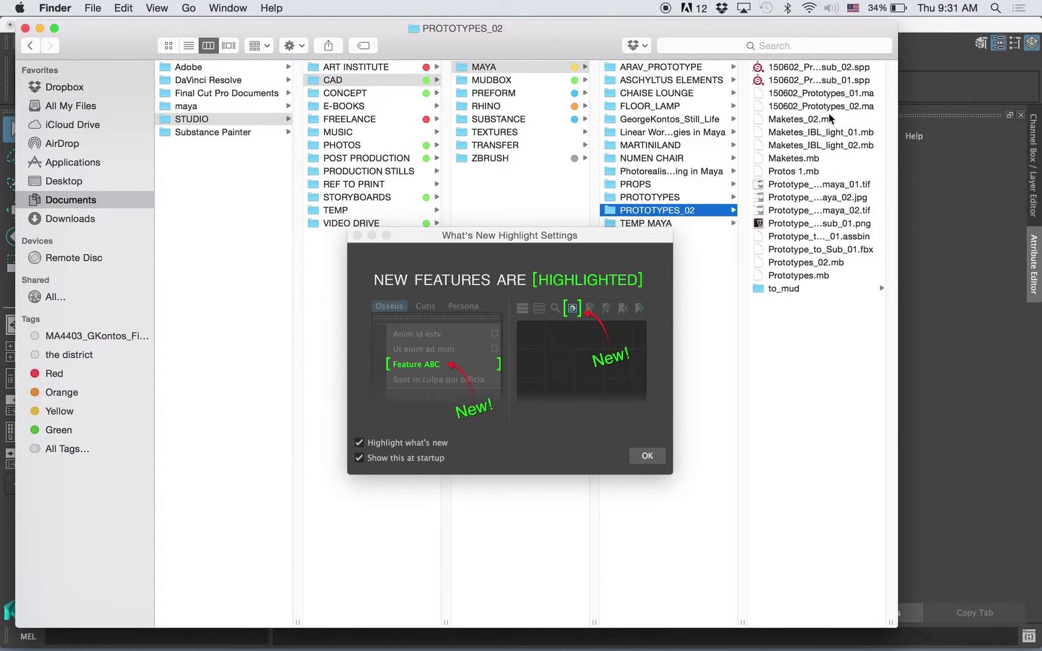
Step: Dismiss Maya's What's New Highlight Settings window and switch back to Finder
{"action": "left_click", "coordinate": [386, 258]}
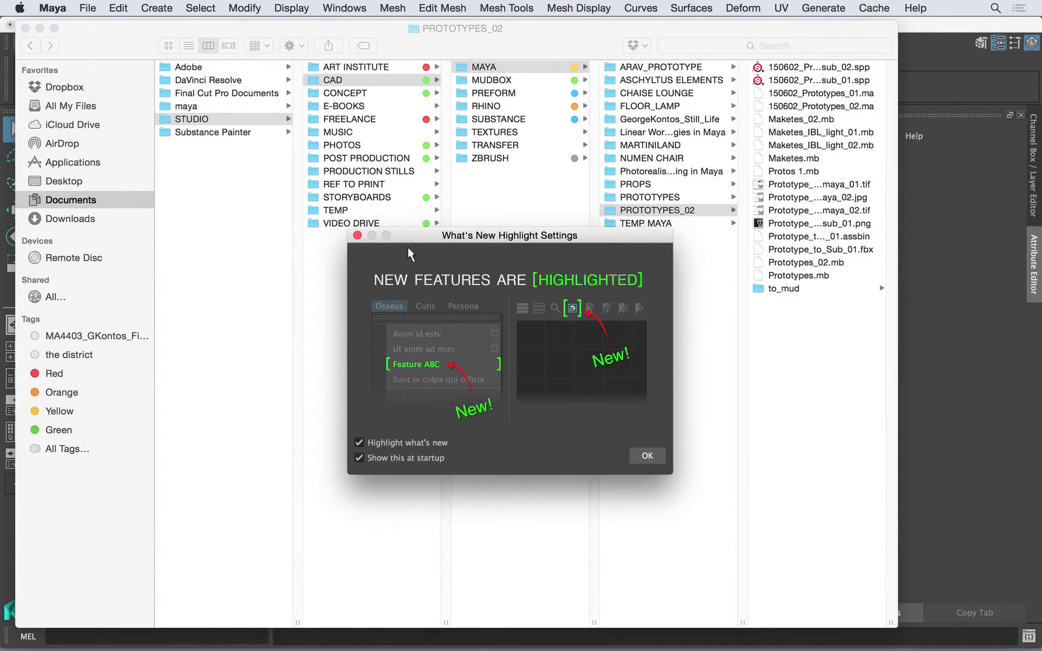
{"action": "left_click", "coordinate": [357, 236]}
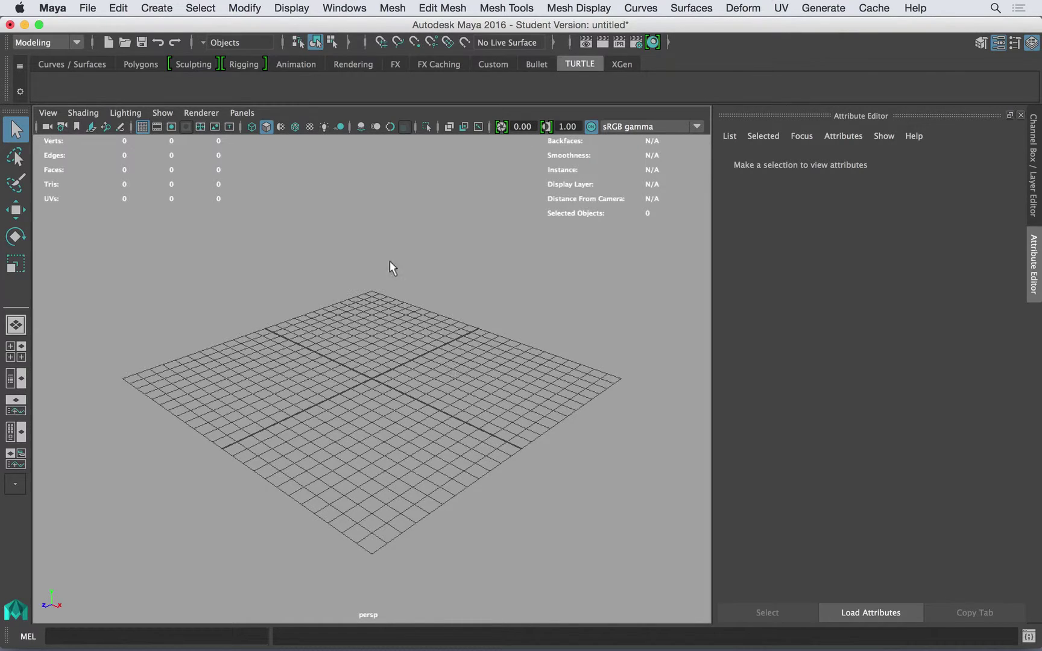
{"action": "key", "text": "super+Tab"}
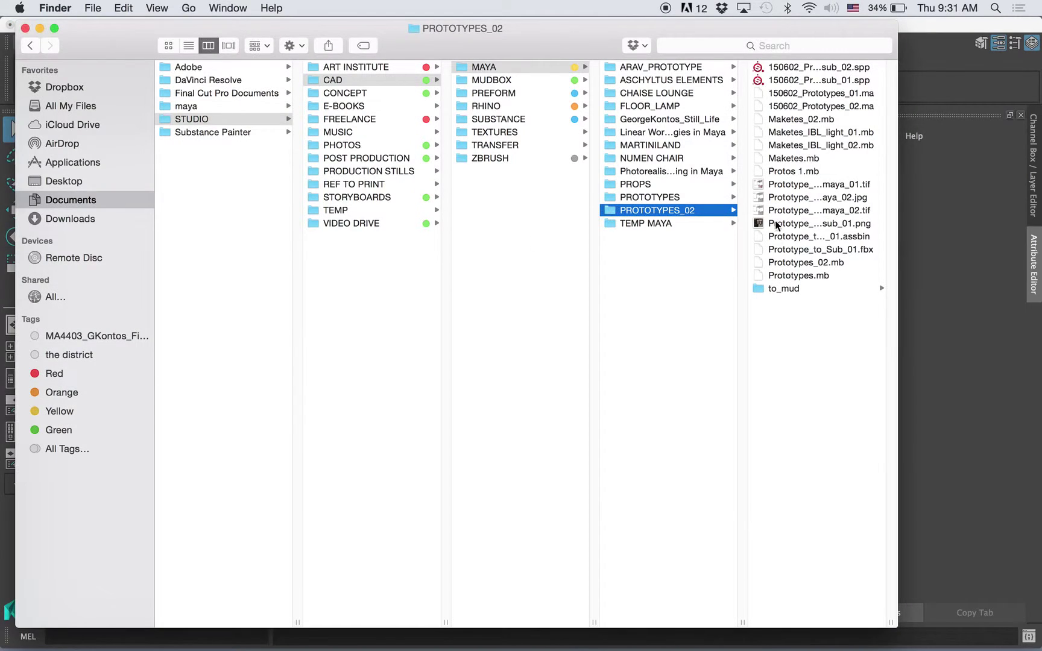
Step: Show the PROPS folder with its full file names readable, and open BARREL.mb in Maya
{"action": "left_click", "coordinate": [652, 184]}
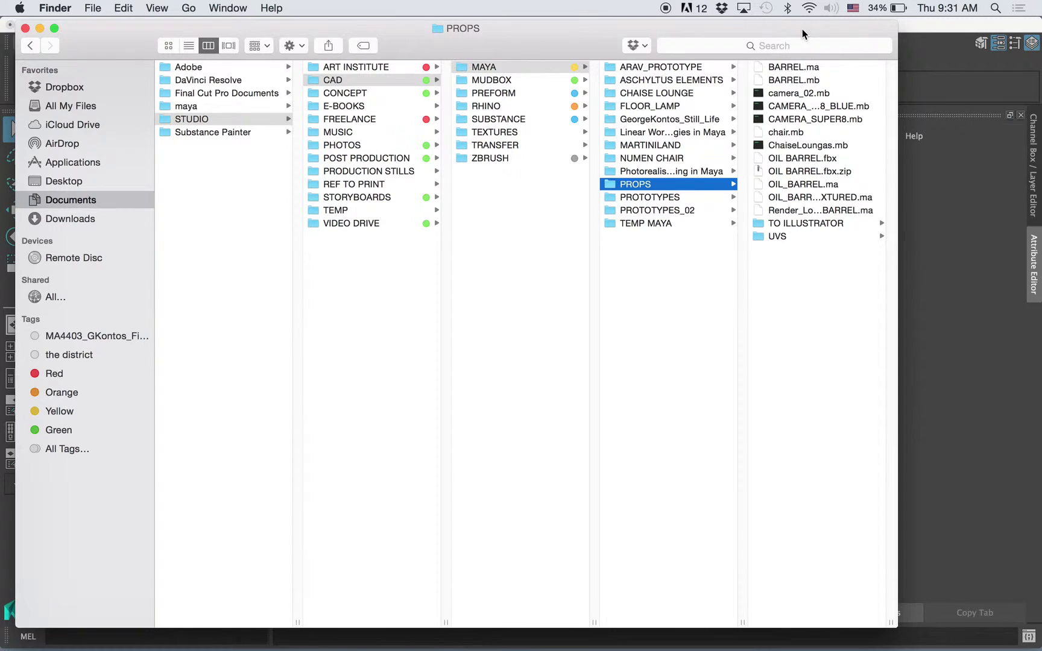
{"action": "left_click_drag", "start_coordinate": [802, 28], "coordinate": [798, 25]}
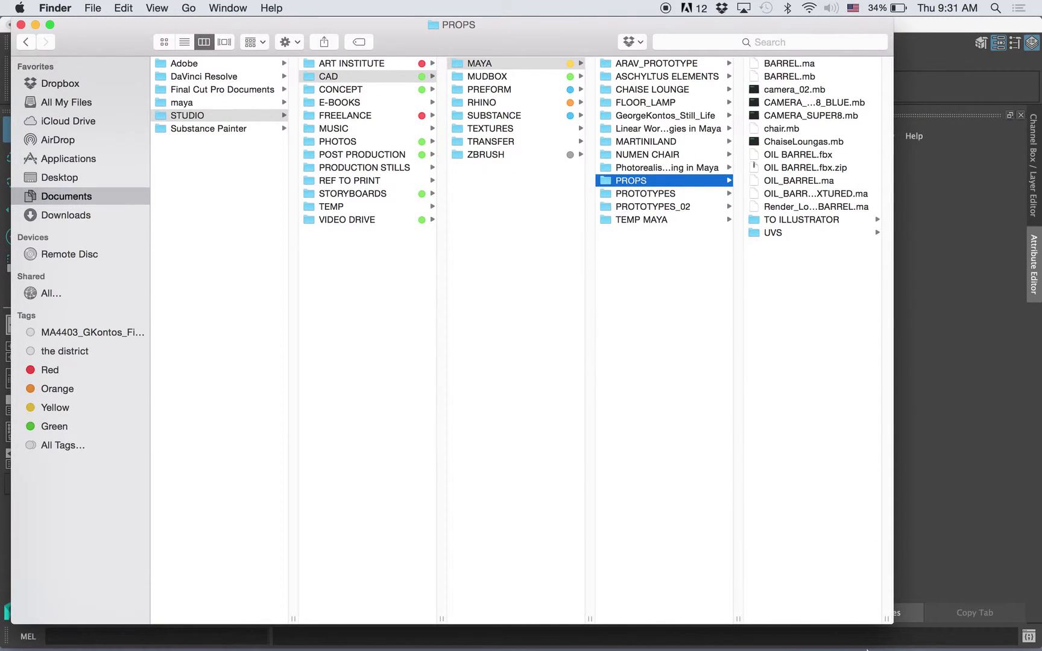
{"action": "left_click_drag", "start_coordinate": [891, 621], "coordinate": [915, 621]}
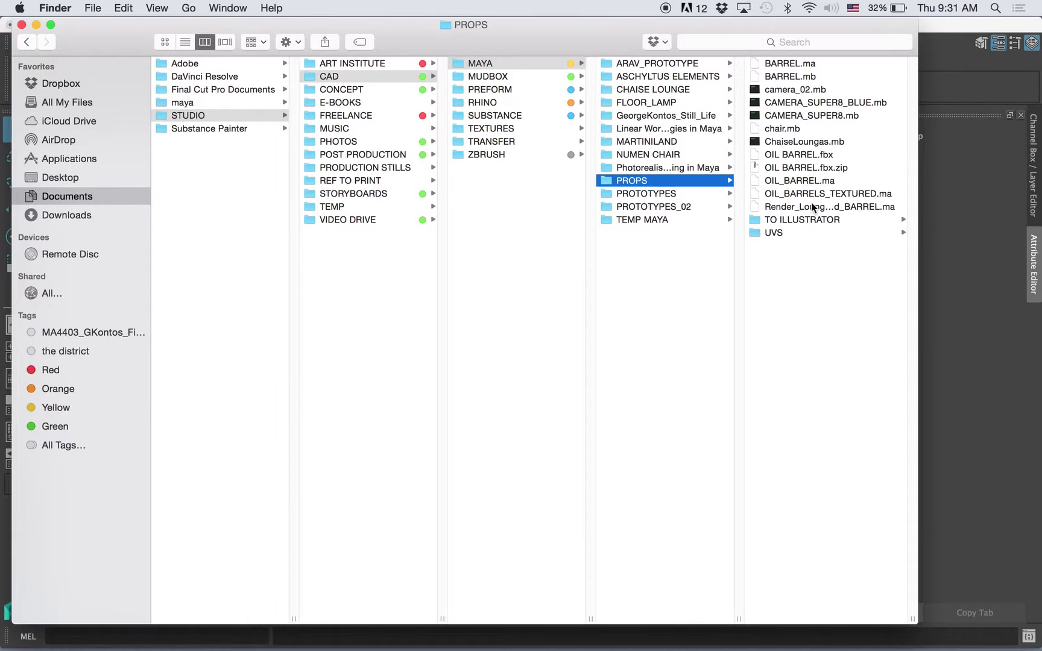
{"action": "double_click", "coordinate": [793, 76]}
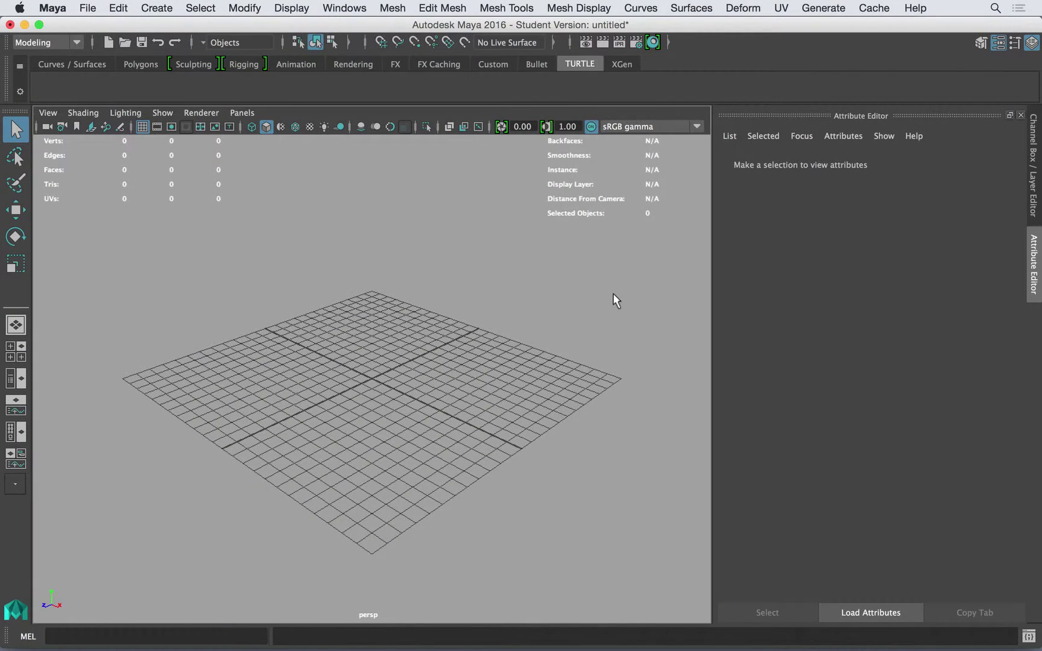
{"action": "left_click", "coordinate": [524, 338]}
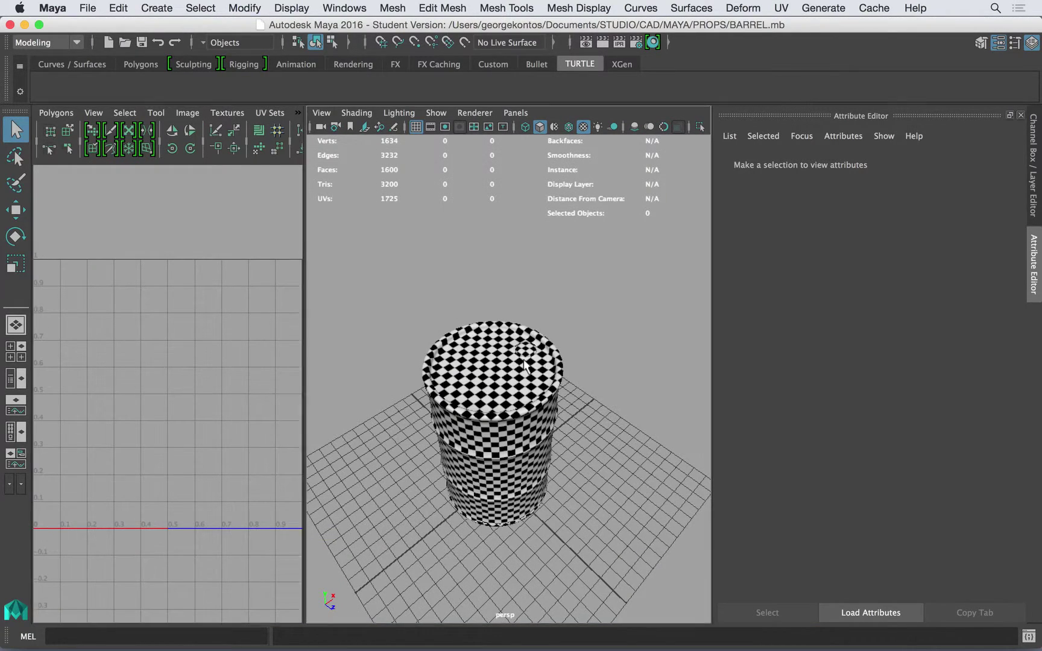
Step: Select the barrel and widen the UV editor so its whole UV layout shows beside the model
{"action": "left_click", "coordinate": [524, 365]}
{"action": "left_click", "coordinate": [605, 370]}
{"action": "mouse_move", "coordinate": [571, 458]}
{"action": "left_mouse_down", "text": "alt"}
{"action": "mouse_move", "coordinate": [558, 405]}
{"action": "mouse_move", "coordinate": [573, 468]}
{"action": "left_mouse_up", "text": "alt"}
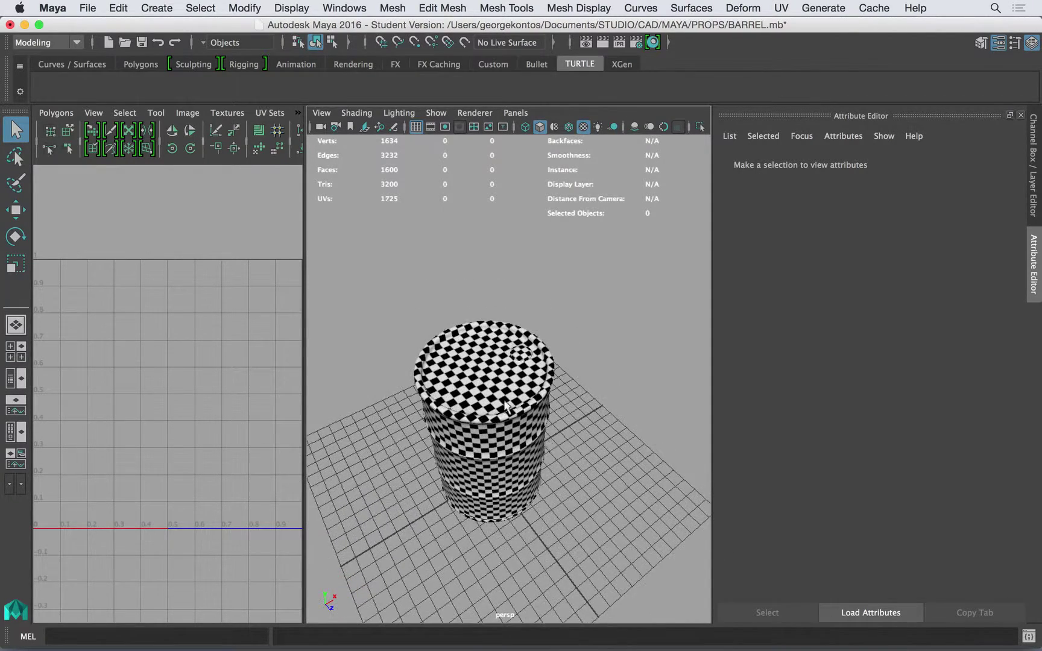
{"action": "scroll", "coordinate": [580, 403], "scroll_direction": "up", "scroll_amount": 5}
{"action": "left_click", "coordinate": [582, 401]}
{"action": "middle_click_drag", "start_coordinate": [582, 401], "coordinate": [633, 335], "text": "alt"}
{"action": "left_click_drag", "start_coordinate": [305, 345], "coordinate": [356, 342]}
{"action": "key", "text": "f"}
{"action": "key", "text": "f"}
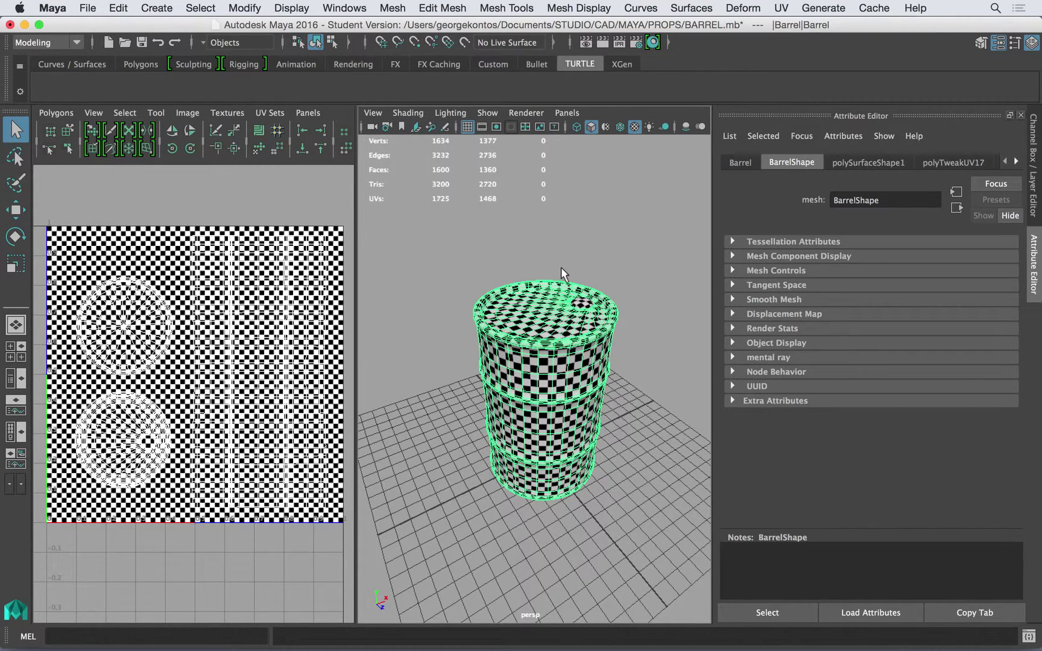
Step: Switch to Finder and preview the BARREL_UV_BODY_01 texture files in the UVS folder of PROPS
{"action": "key", "text": "super+Tab"}
{"action": "left_click", "coordinate": [647, 231]}
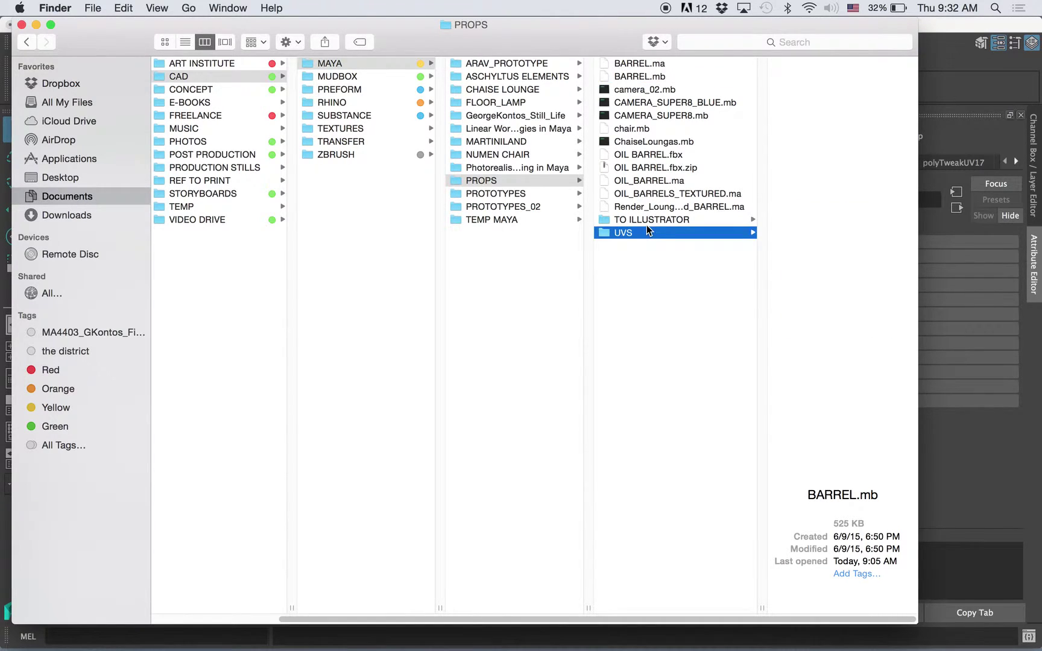
{"action": "left_click", "coordinate": [804, 130]}
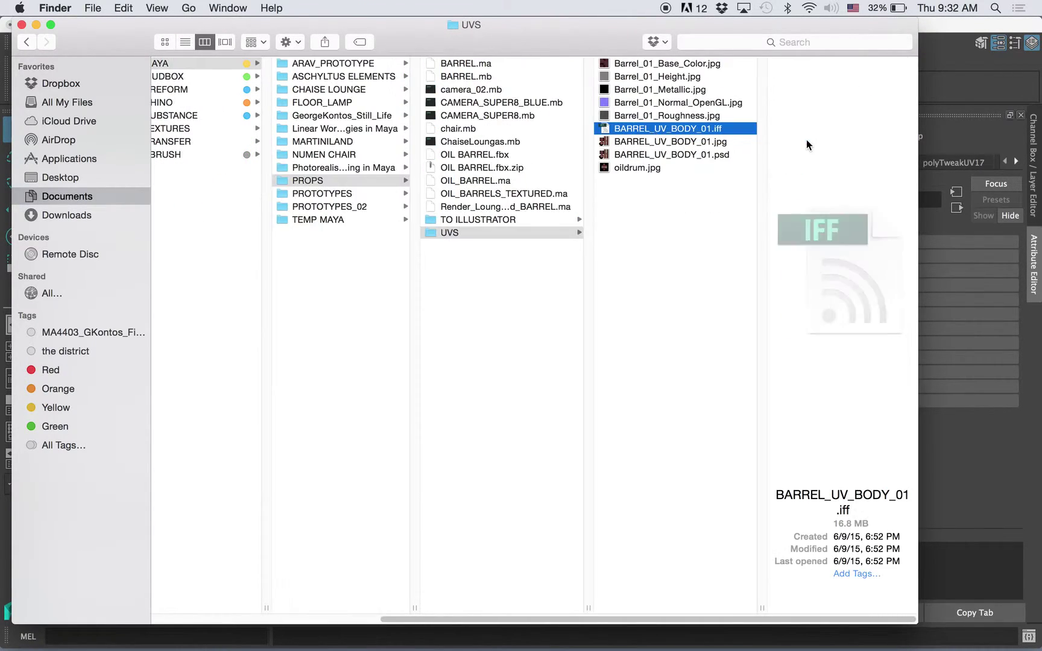
{"action": "left_click", "coordinate": [723, 142]}
{"action": "key", "text": "space"}
{"action": "key", "text": "Down"}
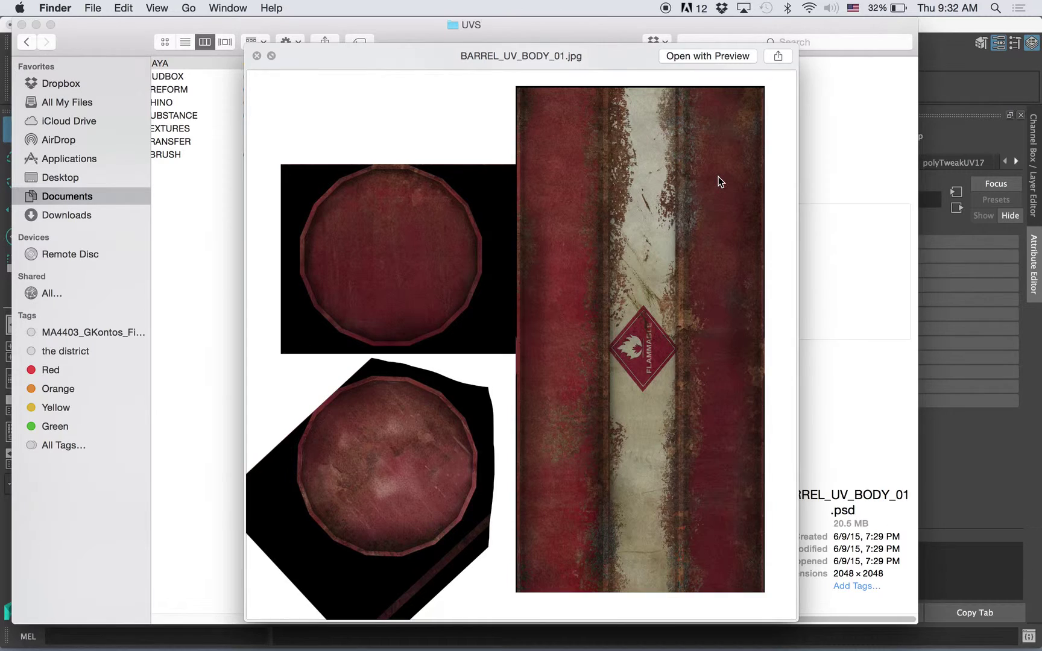
{"action": "key", "text": "space"}
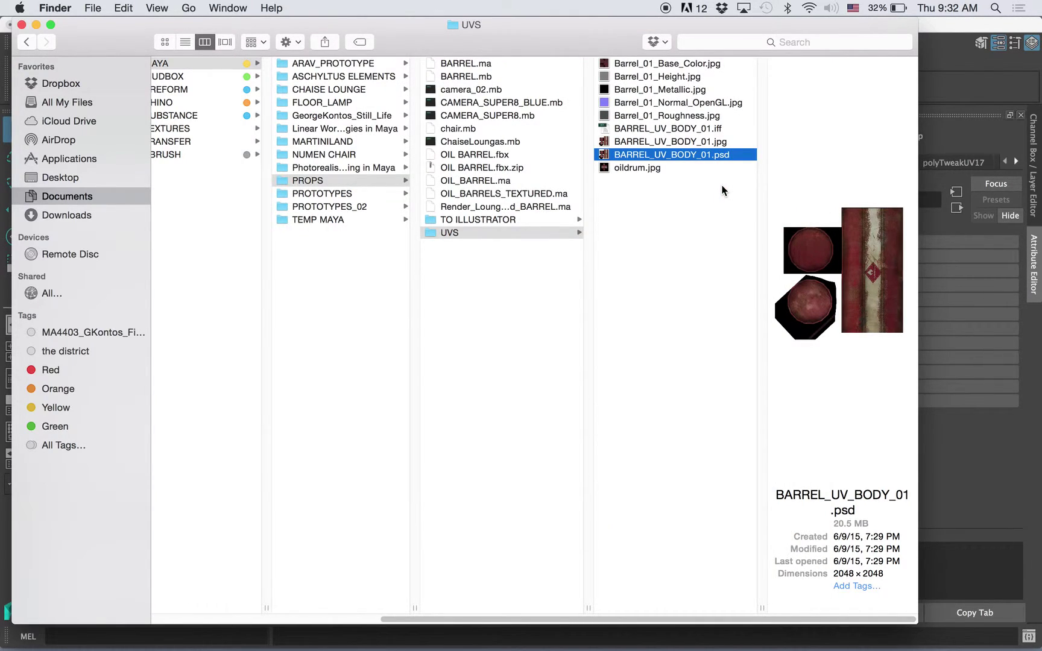
Step: Go back to the PROPS folder, switch to Maya and deselect the barrel
{"action": "left_click", "coordinate": [518, 294]}
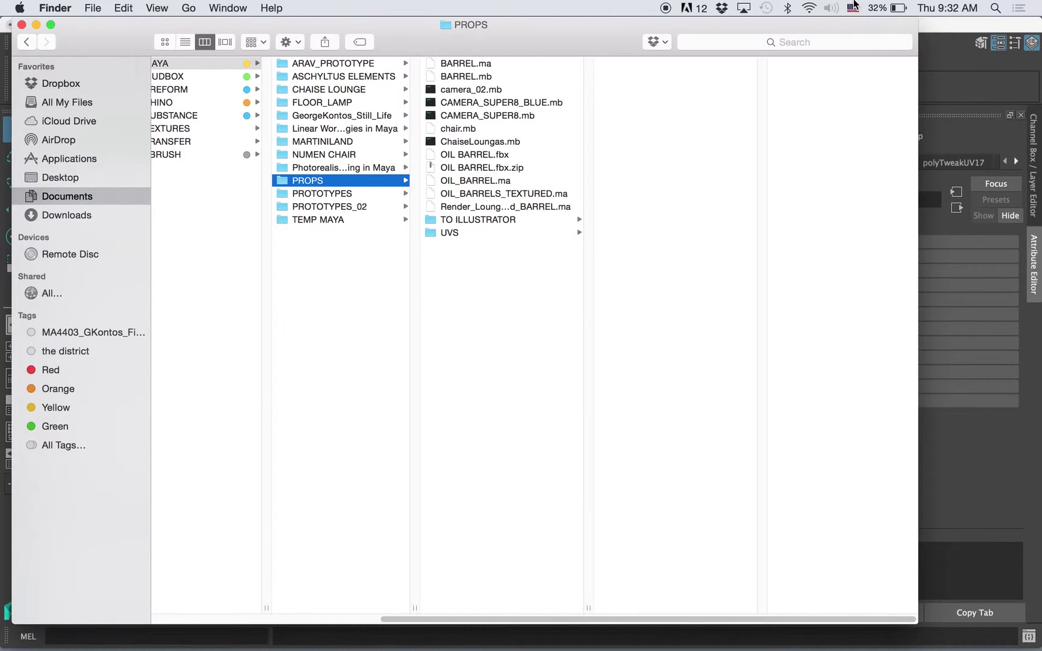
{"action": "left_click", "coordinate": [957, 49]}
{"action": "left_click", "coordinate": [547, 277]}
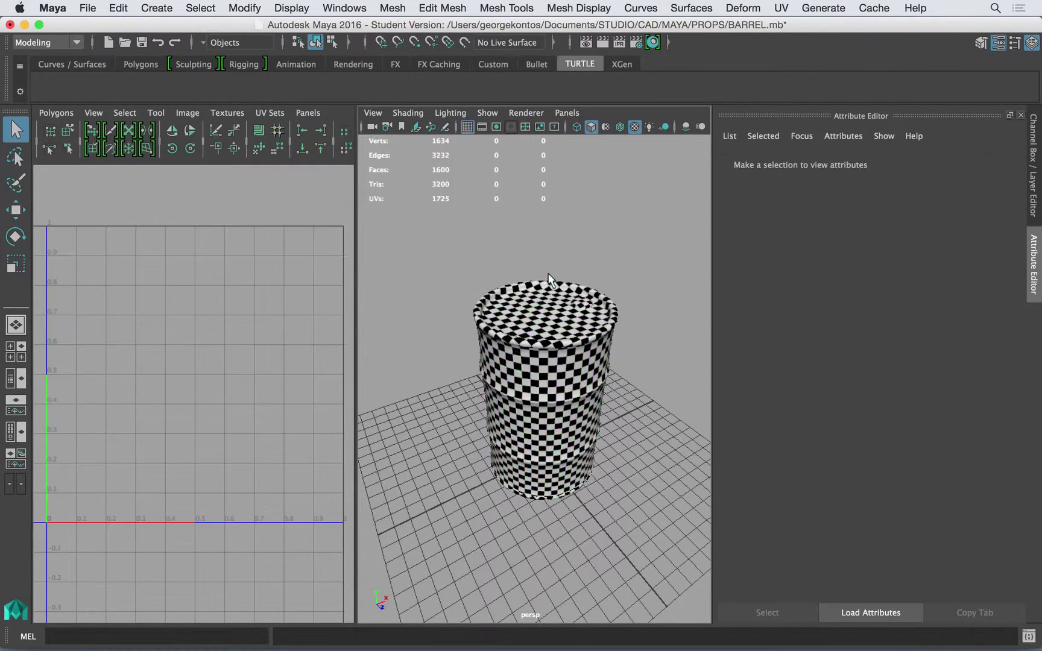
Step: Start a new project in the Project Window and name it OIL_BARREL
{"action": "left_click", "coordinate": [95, 8]}
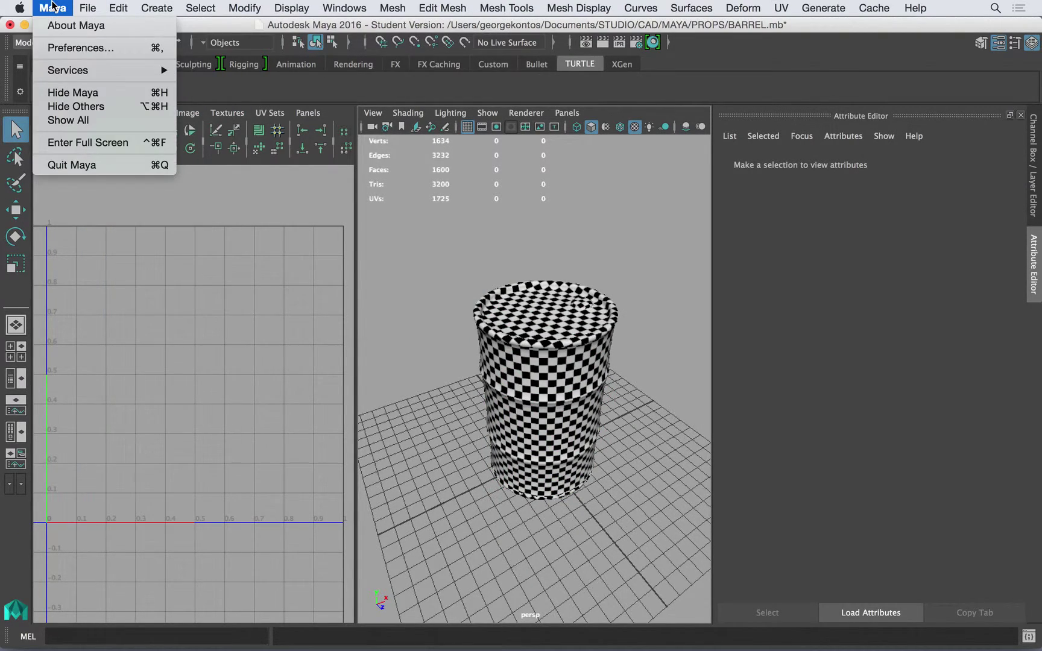
{"action": "mouse_move", "coordinate": [99, 236]}
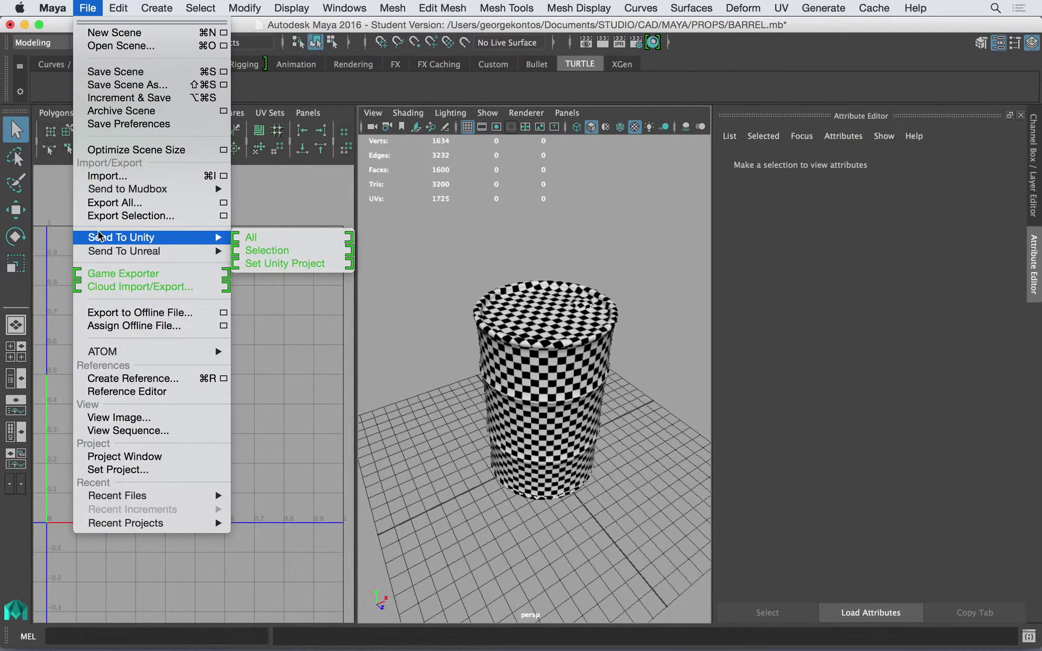
{"action": "left_click", "coordinate": [117, 458]}
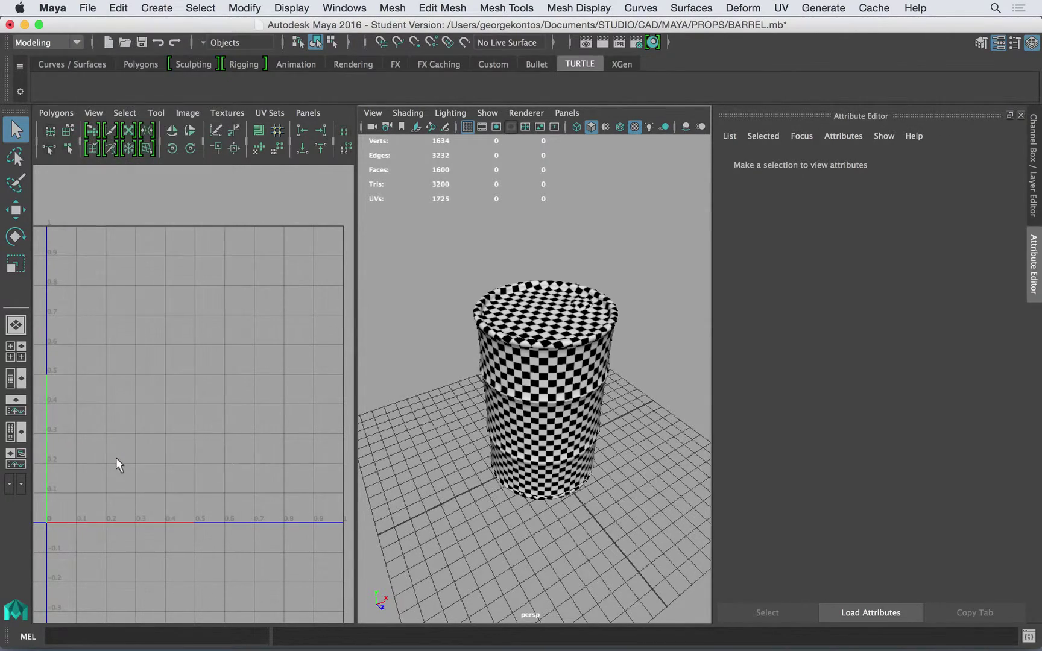
{"action": "left_click", "coordinate": [631, 150]}
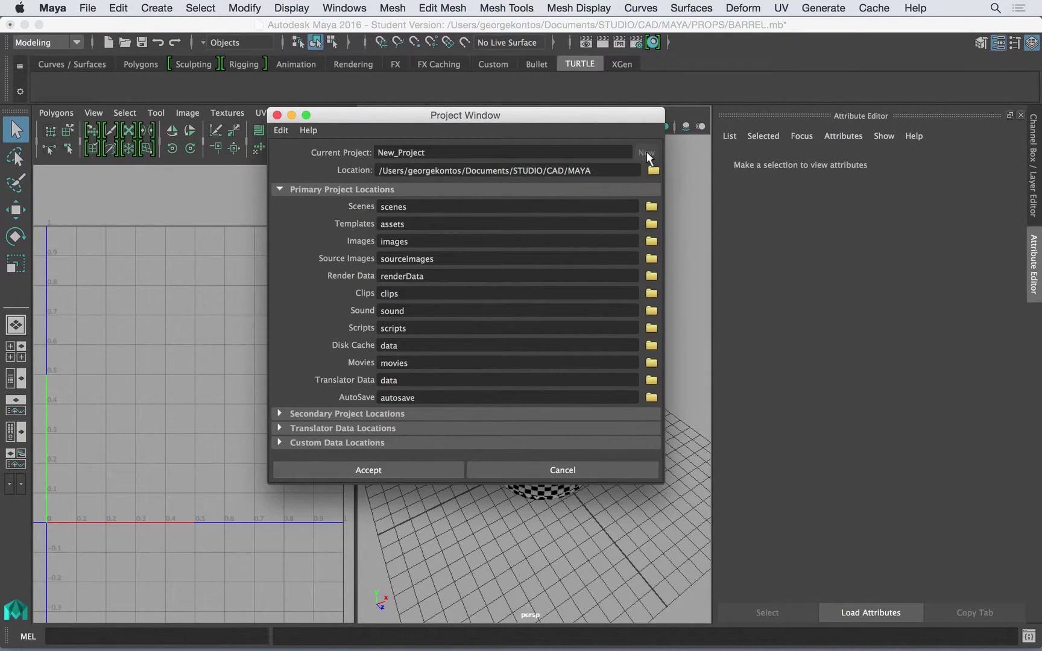
{"action": "left_click_drag", "start_coordinate": [425, 153], "coordinate": [321, 145]}
{"action": "type", "text": "OIL_BARREL"}
Step: Set the project location to the Documents/STUDIO/CAD/MAYA folder and create the project
{"action": "left_click", "coordinate": [653, 170]}
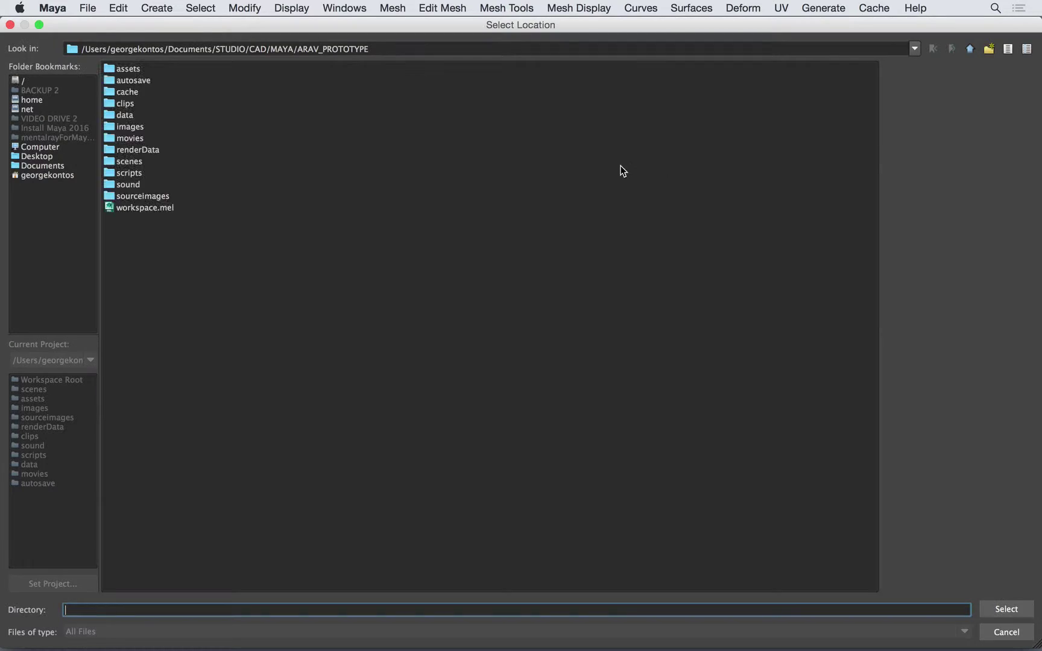
{"action": "left_click", "coordinate": [55, 164]}
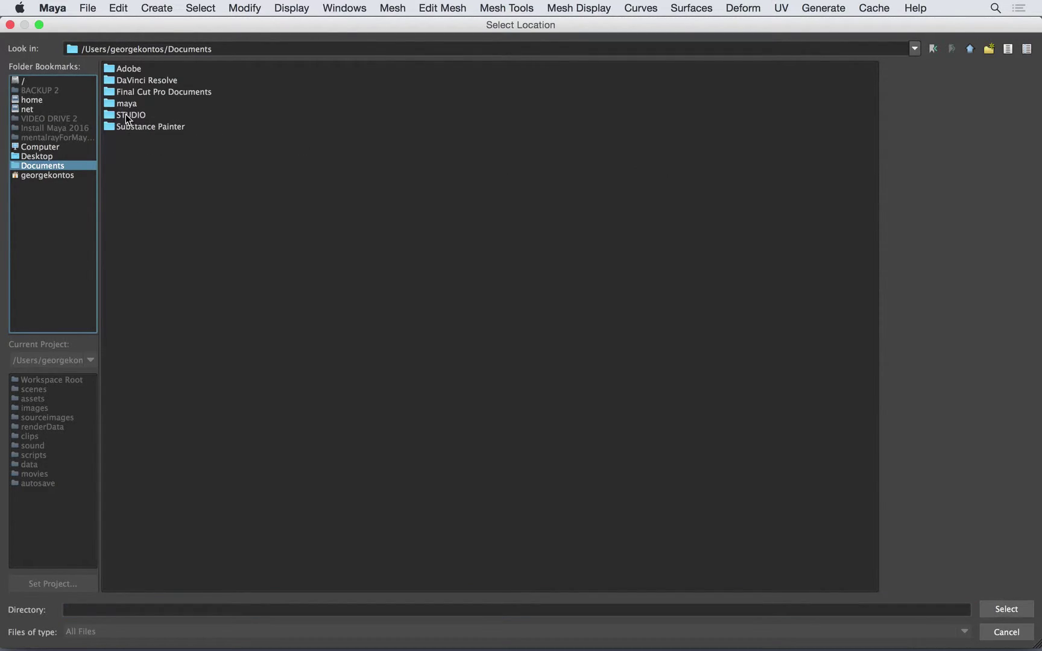
{"action": "double_click", "coordinate": [125, 115]}
{"action": "double_click", "coordinate": [130, 80]}
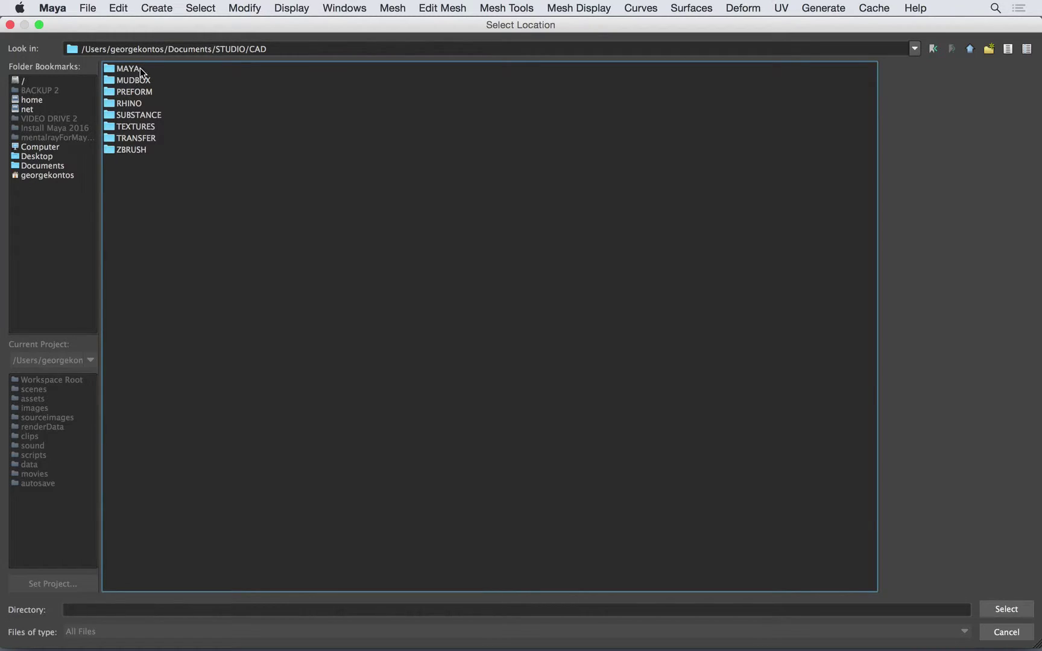
{"action": "double_click", "coordinate": [141, 70]}
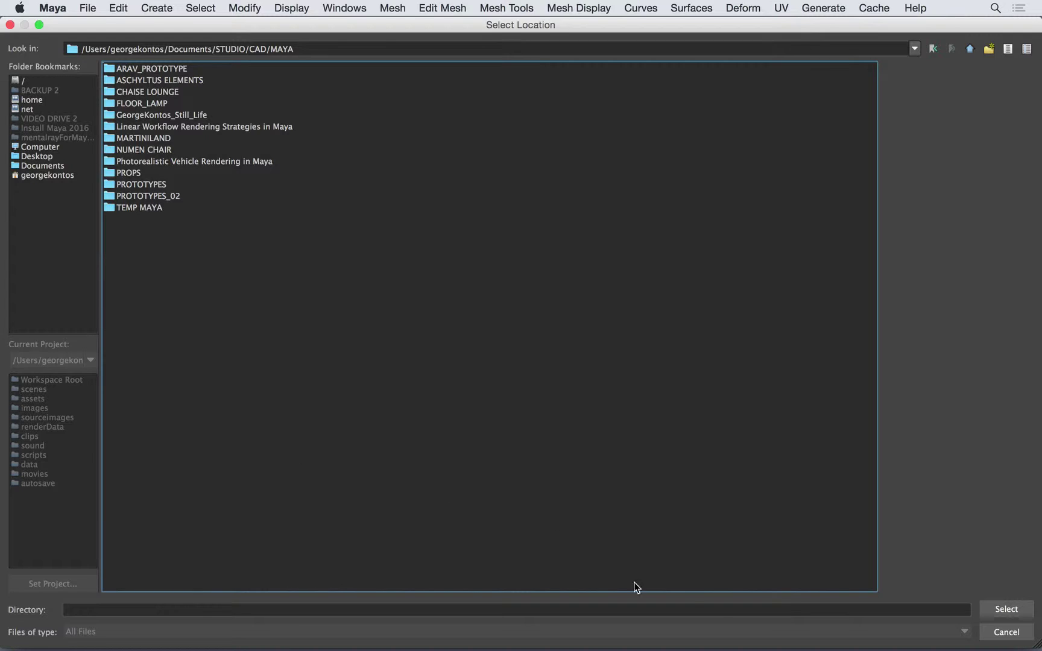
{"action": "left_click", "coordinate": [1004, 609]}
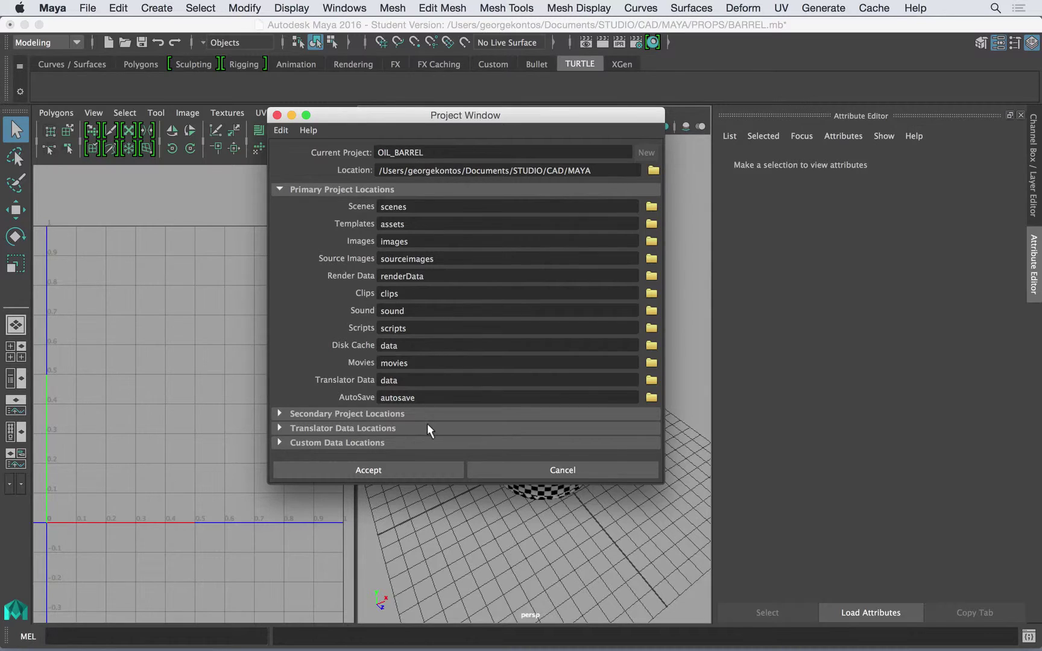
{"action": "left_click", "coordinate": [404, 469]}
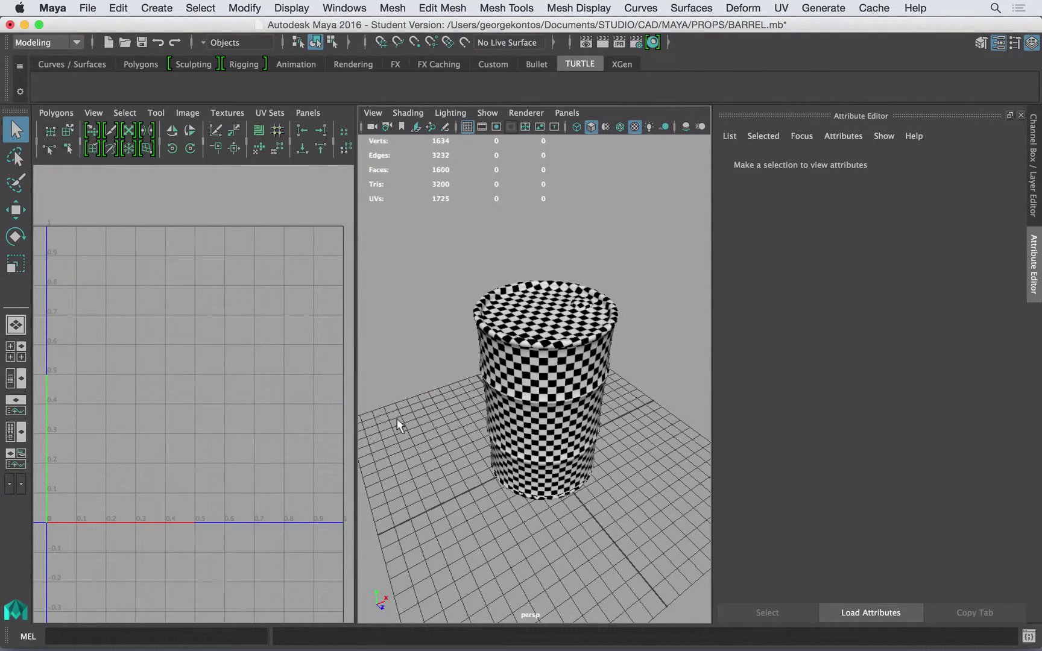
Step: Save the scene as Maya ASCII file 150917_OIL_BARREL_01 in the scenes folder of the OIL_BARREL project
{"action": "left_click", "coordinate": [88, 8]}
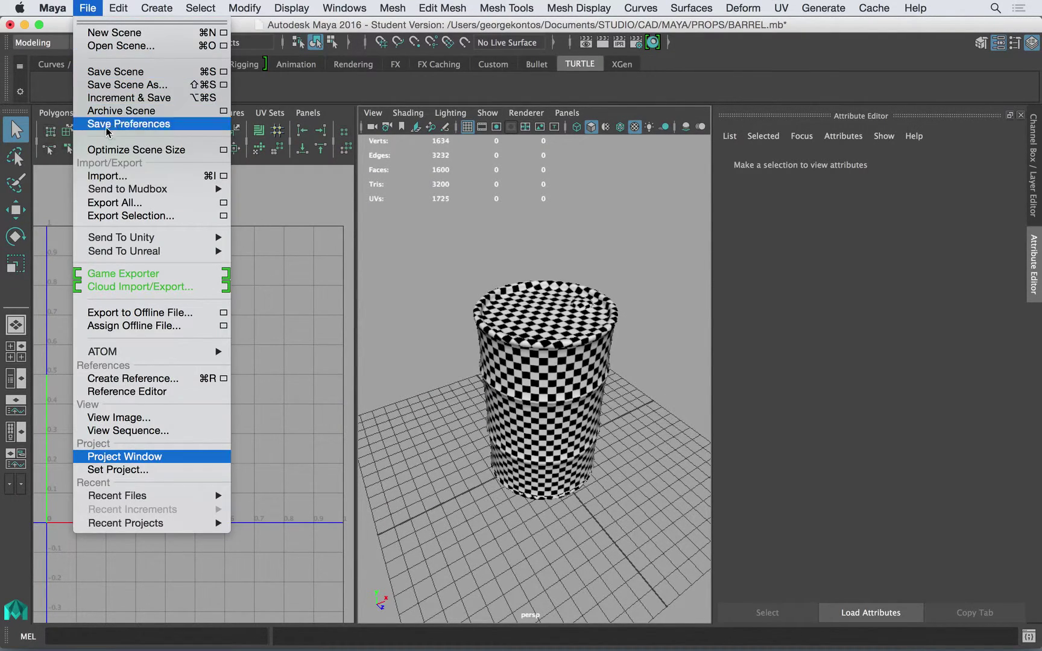
{"action": "left_click", "coordinate": [123, 84]}
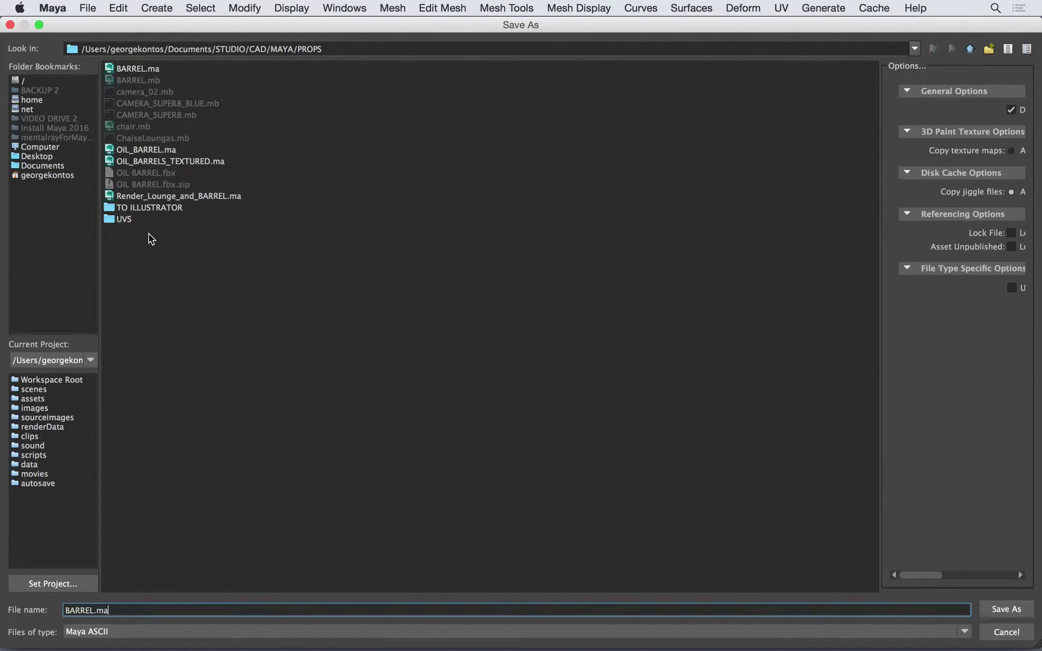
{"action": "left_click", "coordinate": [970, 48]}
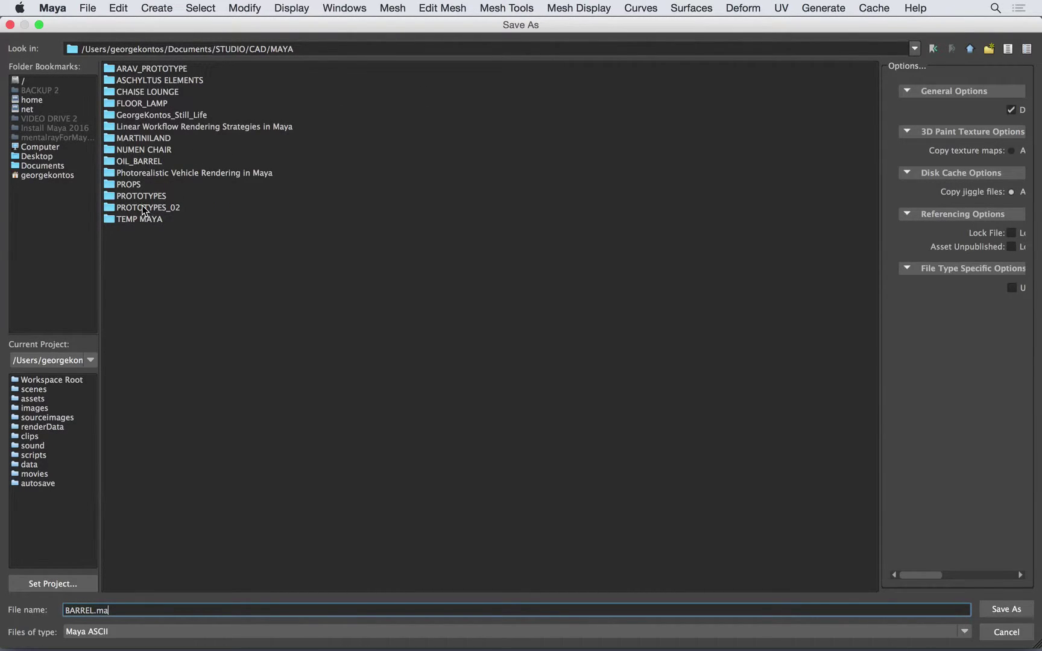
{"action": "double_click", "coordinate": [140, 162]}
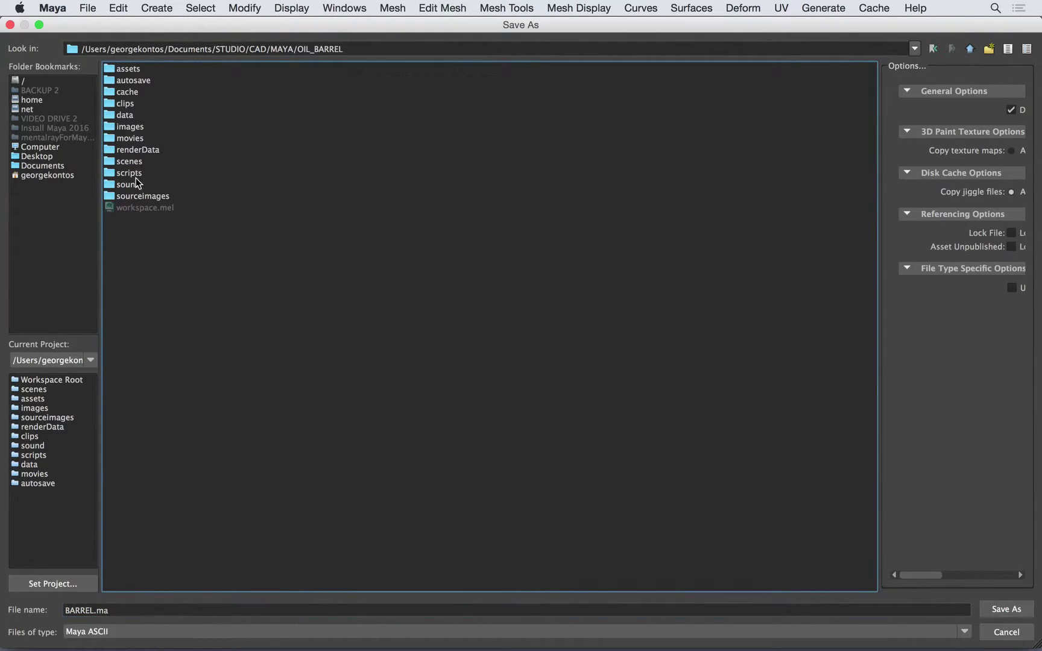
{"action": "double_click", "coordinate": [132, 161]}
{"action": "left_click", "coordinate": [120, 610]}
{"action": "left_click_drag", "start_coordinate": [115, 610], "coordinate": [76, 600]}
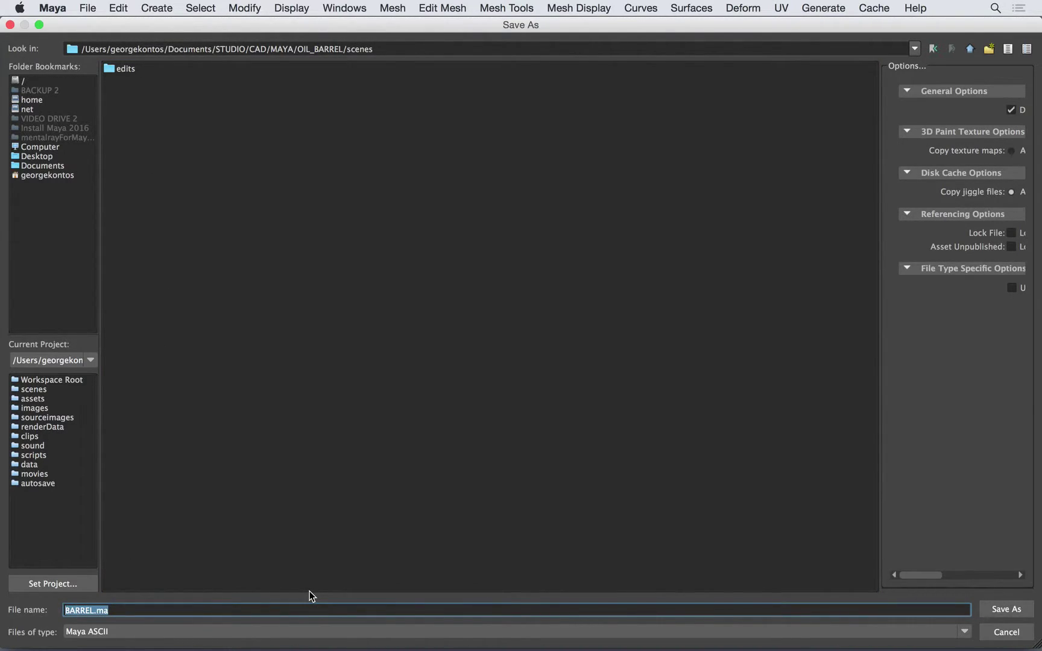
{"action": "type", "text": "150917_OIL_BARREL_01"}
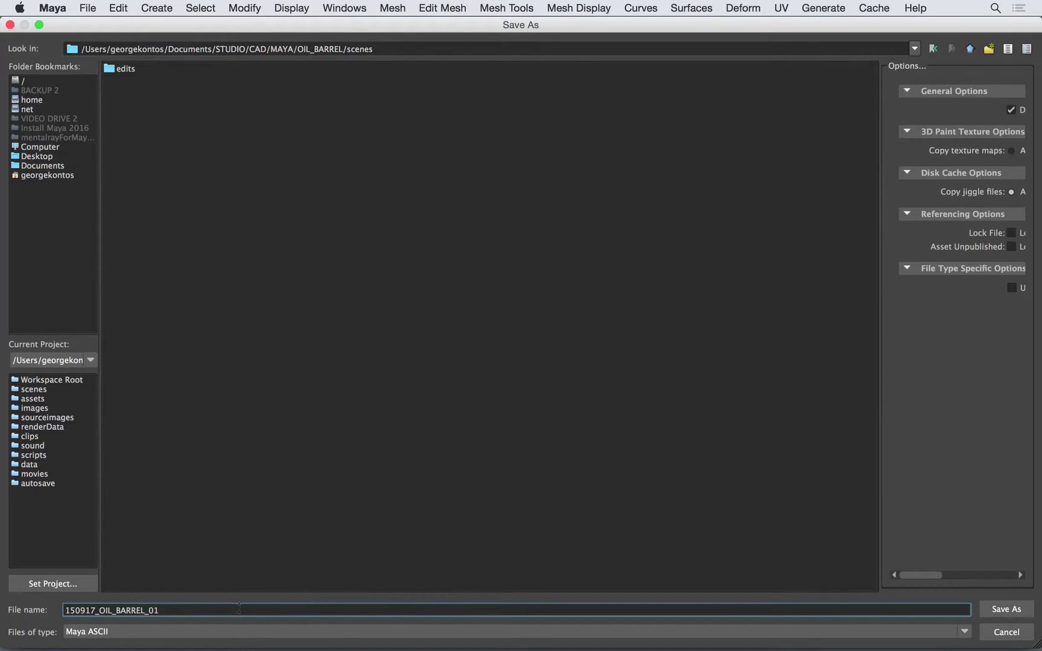
{"action": "left_click", "coordinate": [1013, 610]}
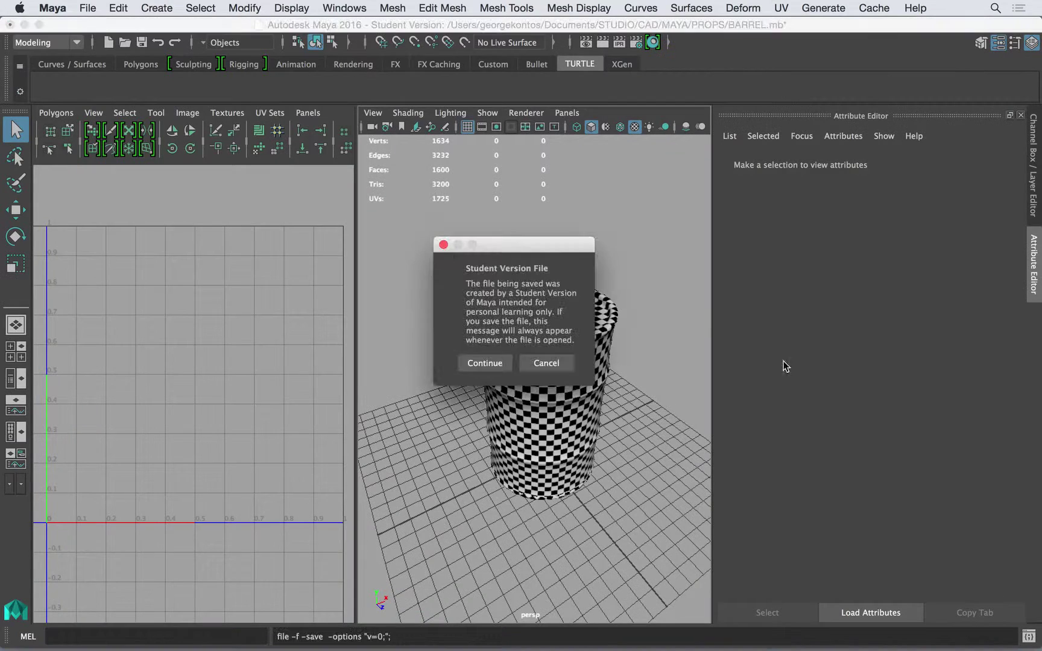
{"action": "left_click", "coordinate": [485, 363]}
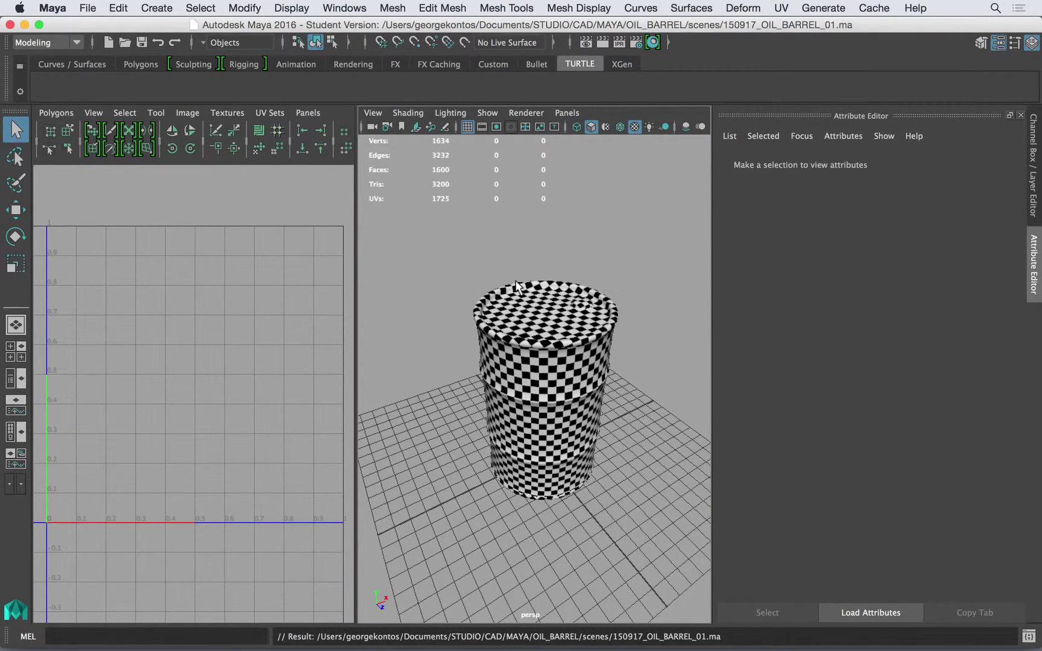
Step: Minimise Maya and show the sourceimages folder of the OIL_BARREL project in Finder
{"action": "left_click", "coordinate": [566, 293]}
{"action": "left_click", "coordinate": [563, 233]}
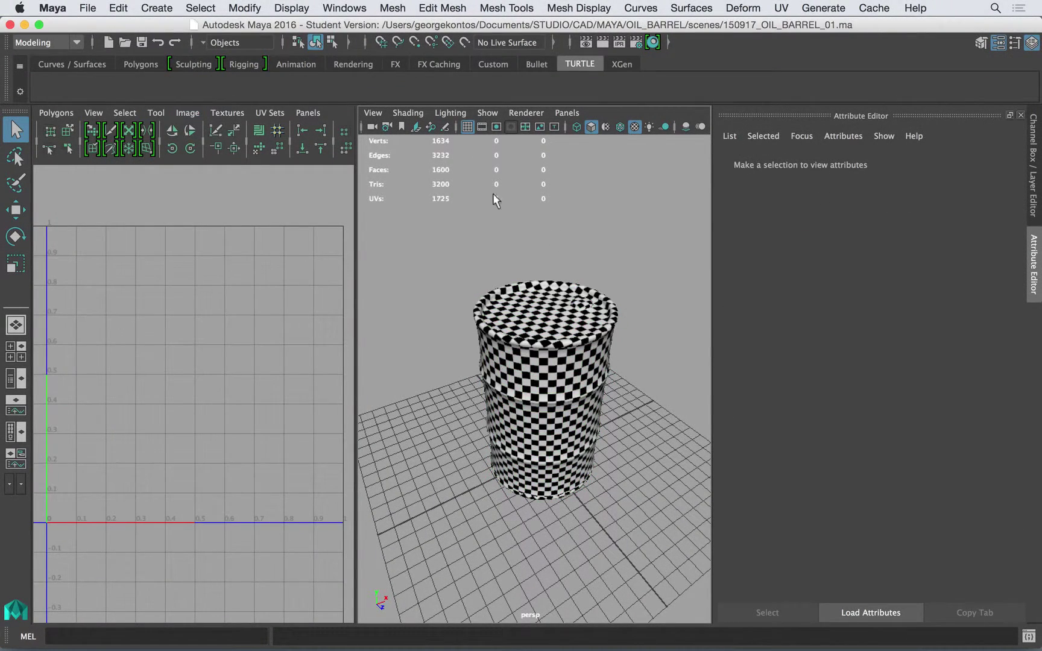
{"action": "left_click", "coordinate": [25, 26]}
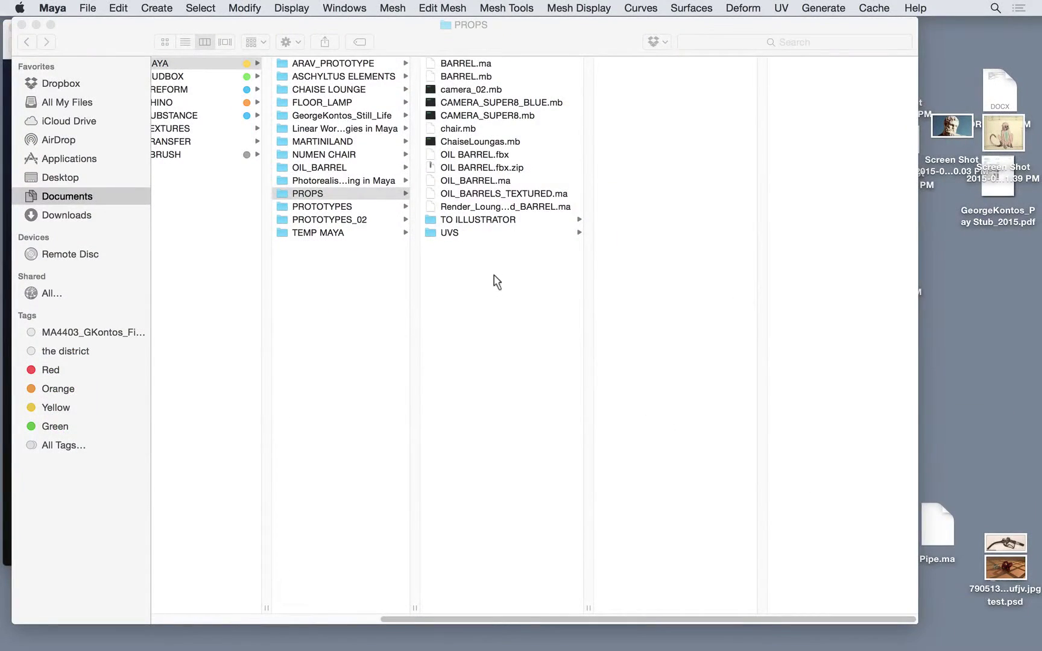
{"action": "left_click", "coordinate": [493, 277]}
{"action": "left_click", "coordinate": [362, 248]}
{"action": "left_click", "coordinate": [377, 168]}
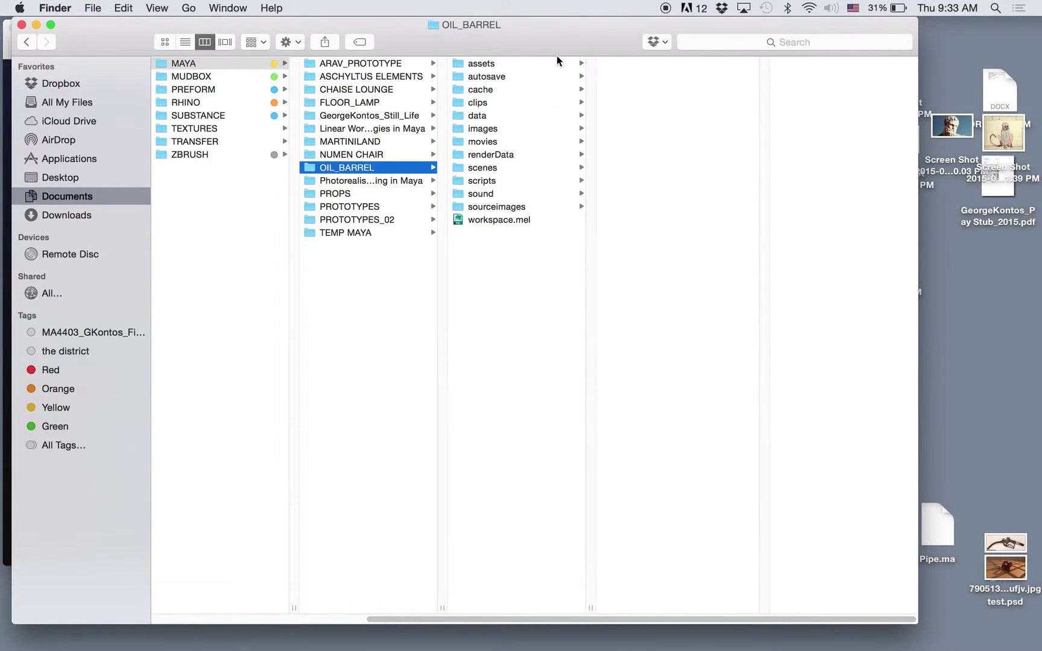
{"action": "left_click", "coordinate": [498, 207]}
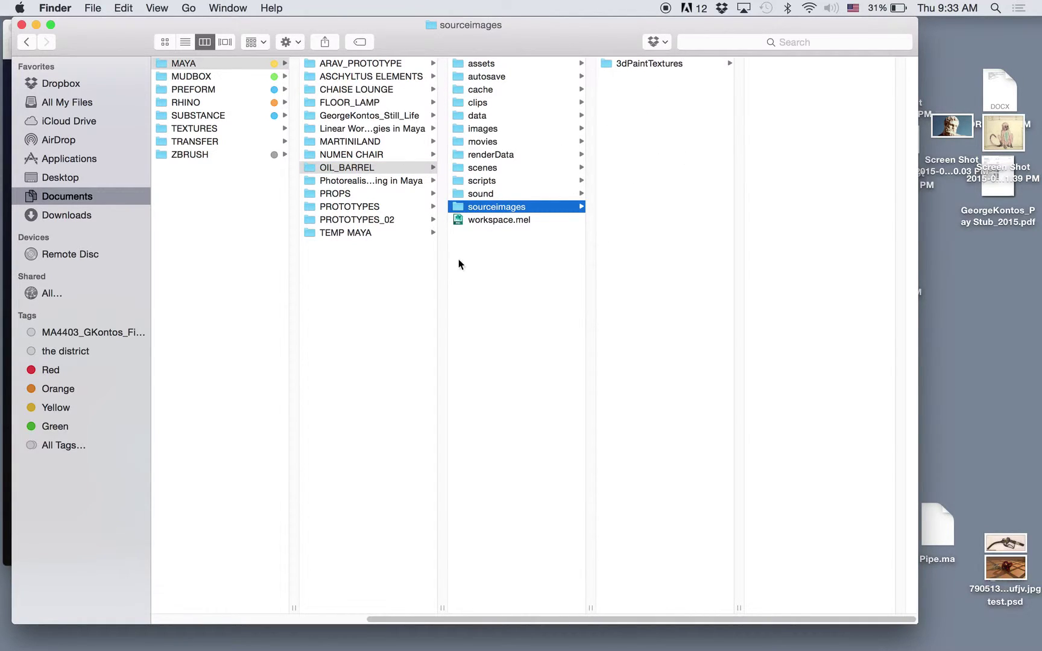
Step: Locate BARREL_UV_BODY_01.jpg in the UVS folder of PROPS and preview it at a large size
{"action": "left_click", "coordinate": [381, 208]}
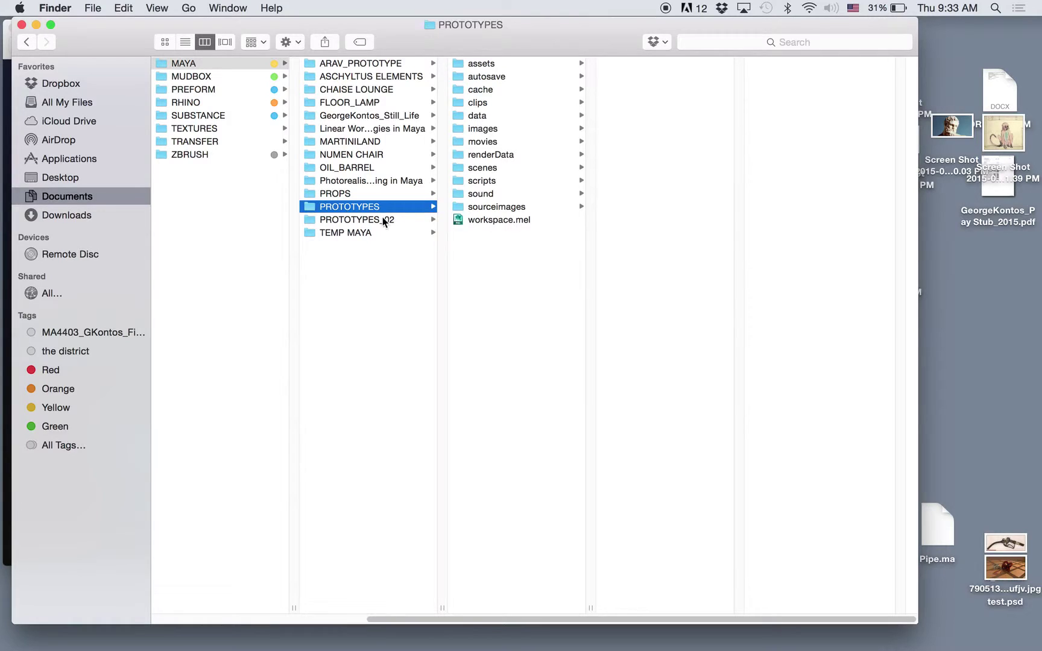
{"action": "left_click", "coordinate": [392, 220]}
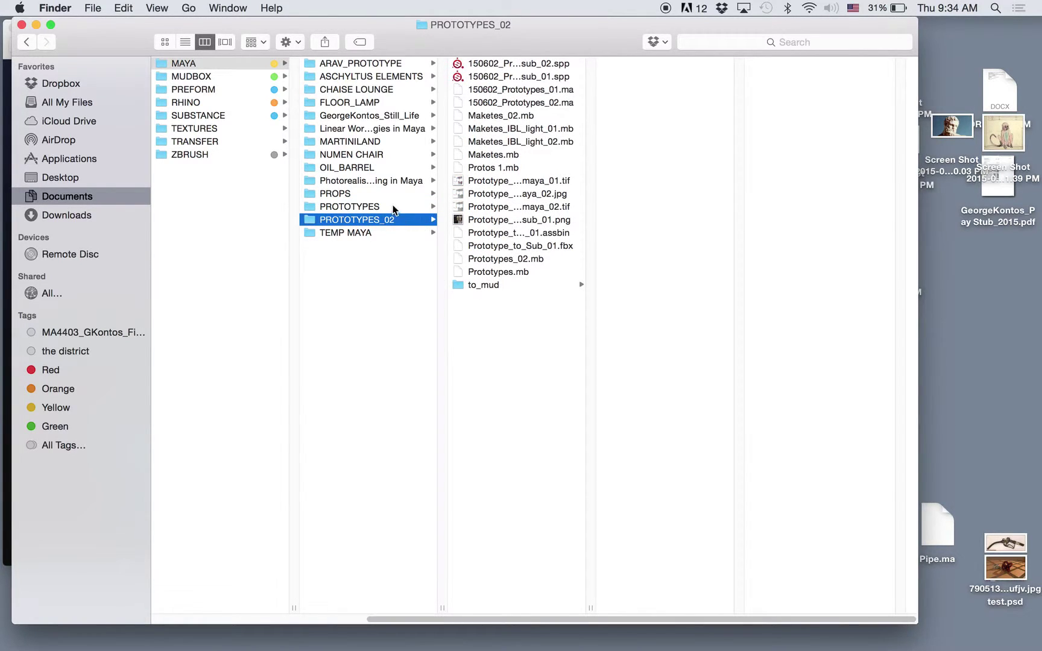
{"action": "left_click", "coordinate": [393, 207]}
{"action": "key", "text": "Up"}
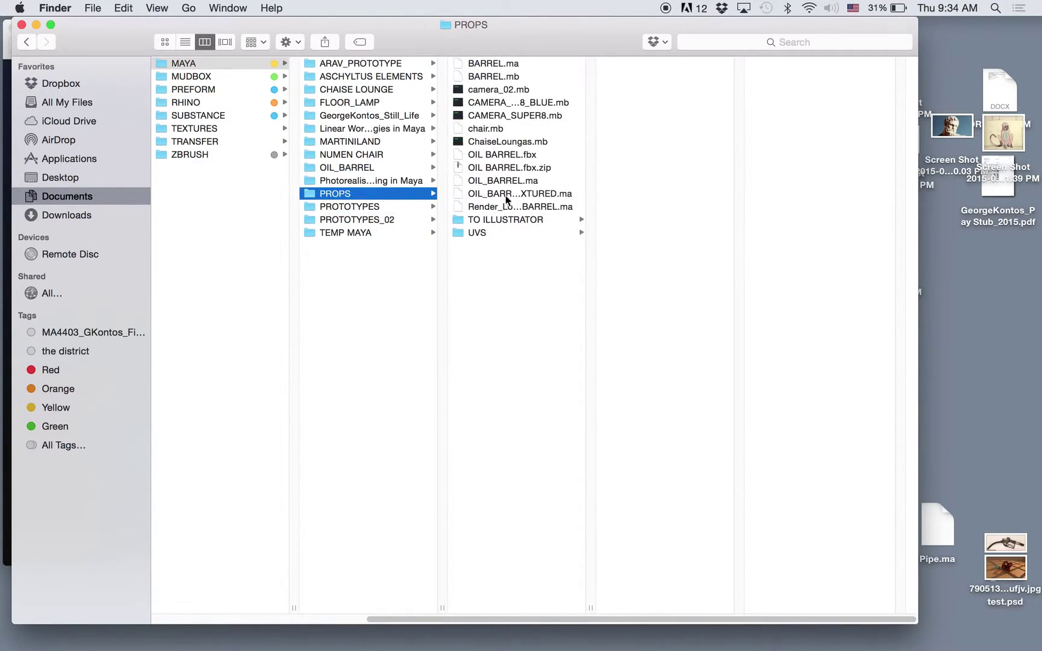
{"action": "left_click", "coordinate": [497, 231]}
{"action": "left_click", "coordinate": [675, 130]}
{"action": "left_click", "coordinate": [674, 142]}
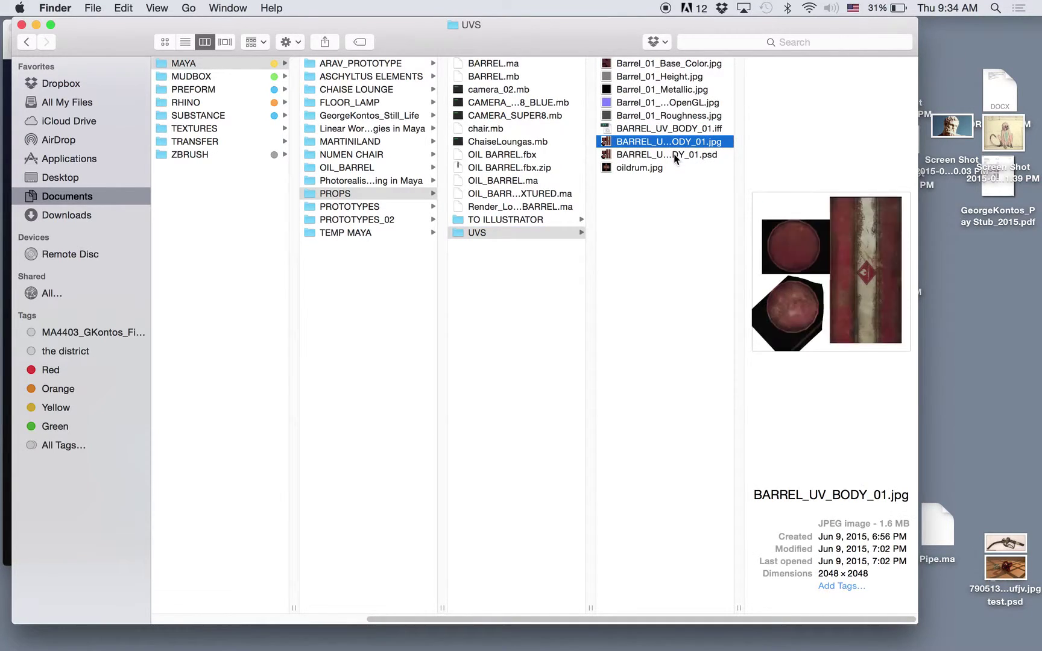
{"action": "left_click", "coordinate": [689, 156]}
{"action": "left_click", "coordinate": [700, 143]}
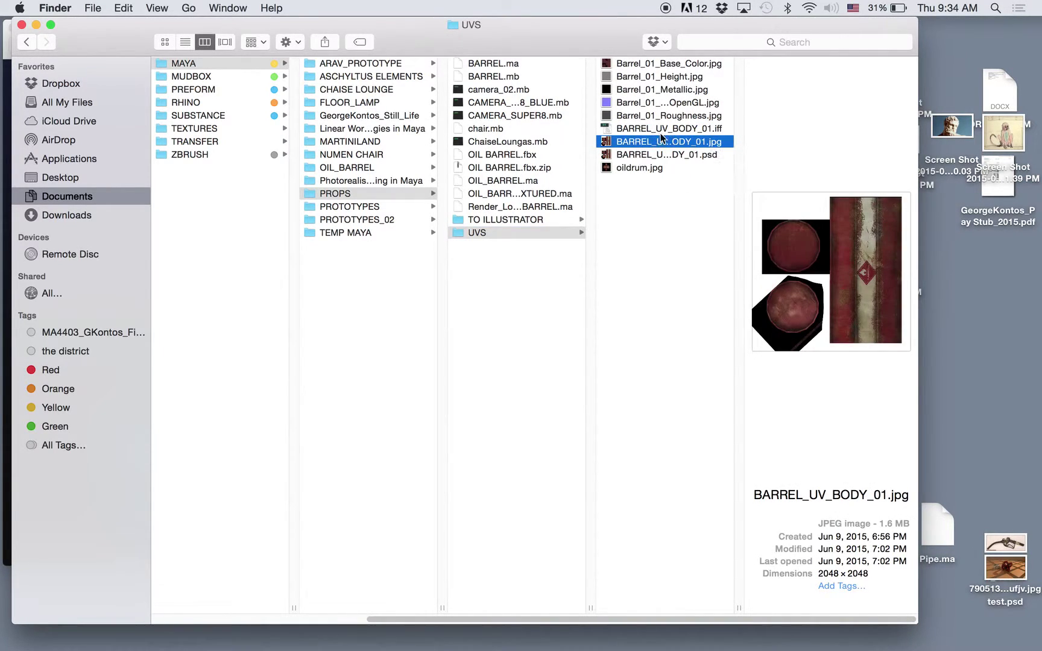
{"action": "key", "text": "space"}
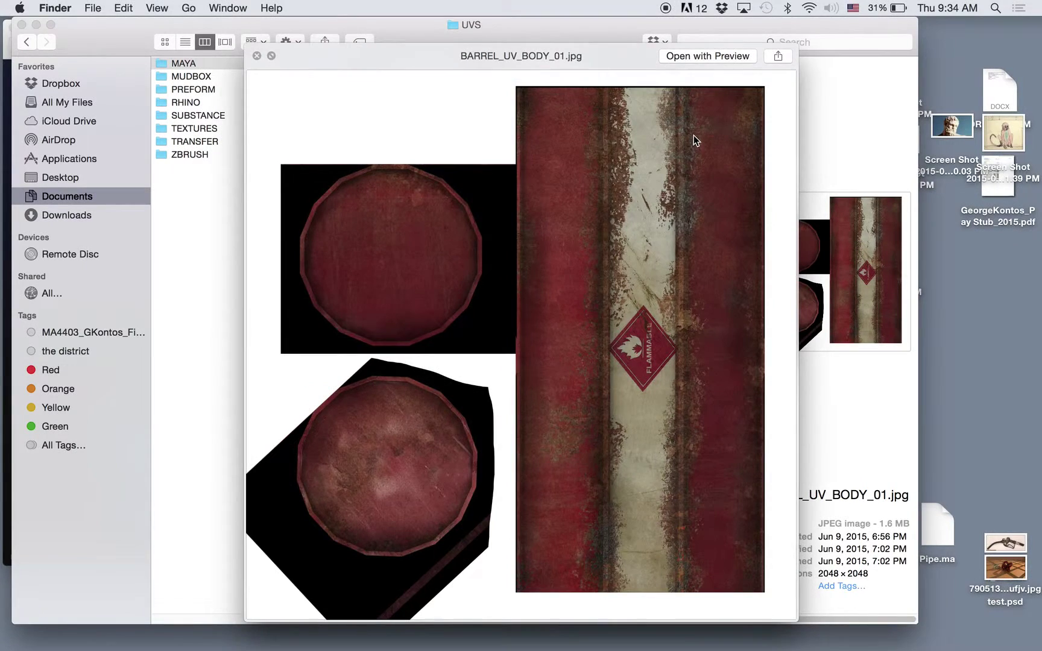
{"action": "key", "text": "space"}
Step: Look through the Barrel_01 normal, height, metallic and base color maps in the UVS folder
{"action": "left_click", "coordinate": [675, 103]}
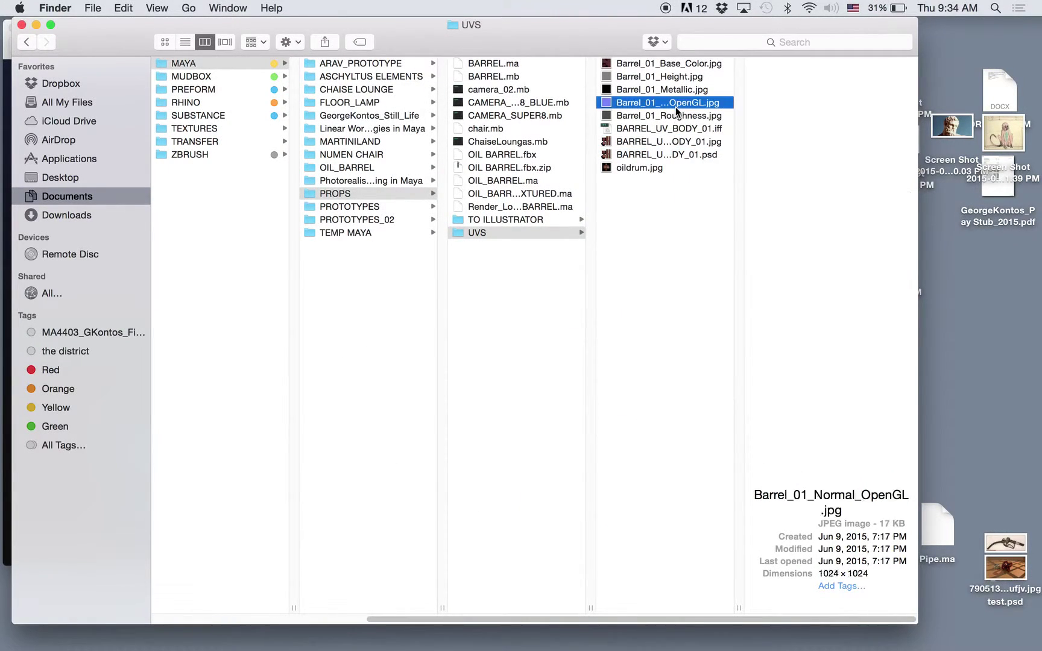
{"action": "left_click", "coordinate": [676, 77]}
{"action": "left_click", "coordinate": [676, 91]}
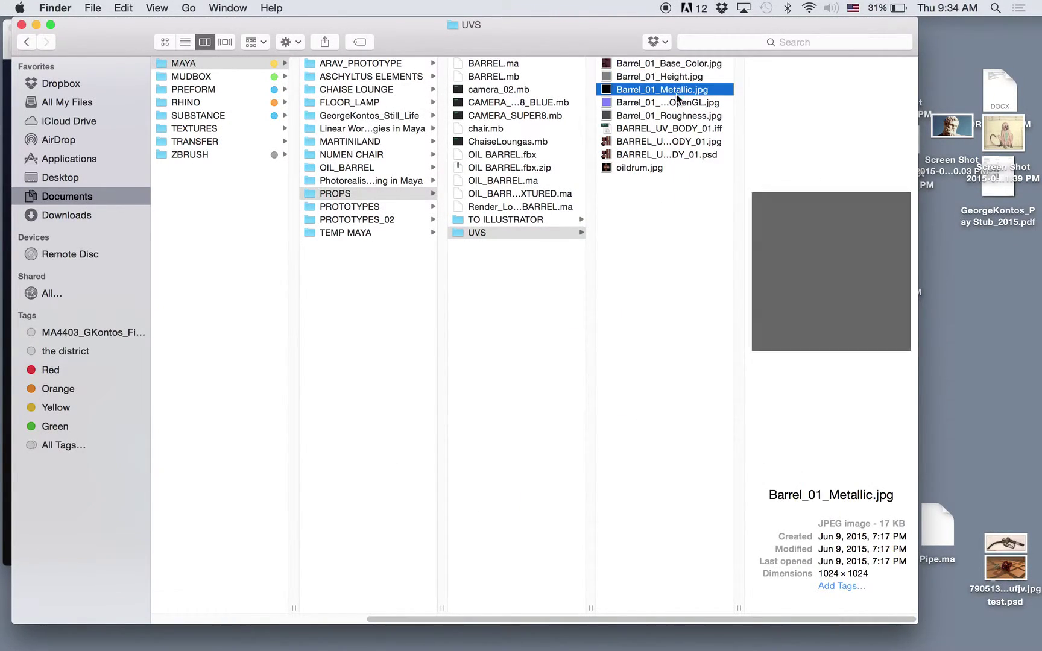
{"action": "left_click", "coordinate": [675, 102]}
{"action": "left_click", "coordinate": [682, 75]}
{"action": "left_click", "coordinate": [684, 64]}
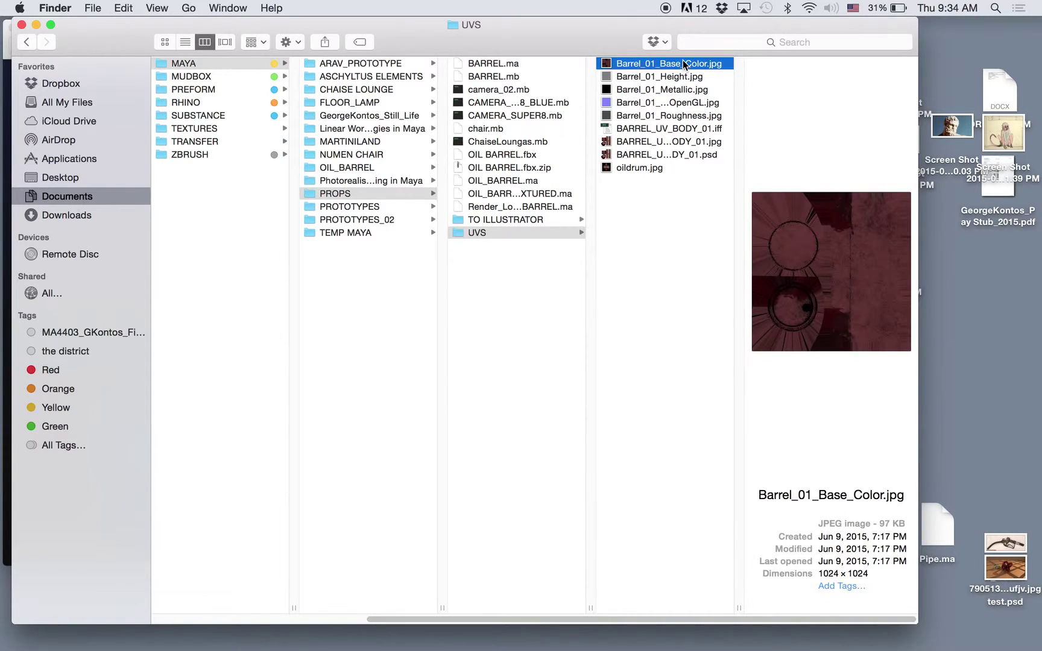
Step: Put BARREL_UV_BODY_01.jpg into the sourceimages folder of the OIL_BARREL project
{"action": "left_click", "coordinate": [621, 143]}
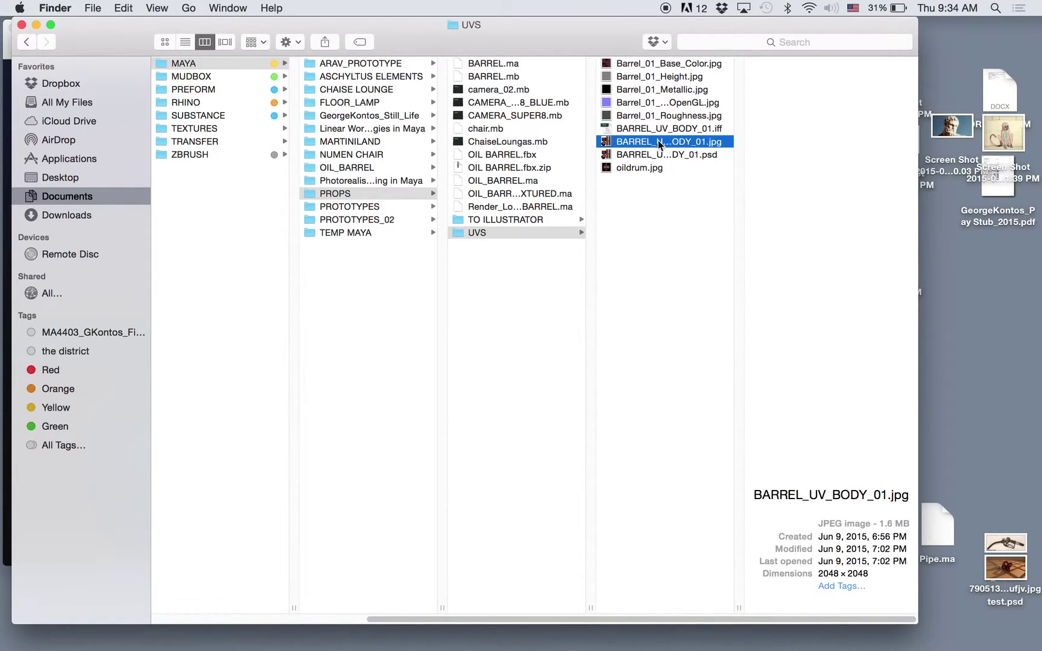
{"action": "left_click_drag", "start_coordinate": [610, 140], "coordinate": [499, 204]}
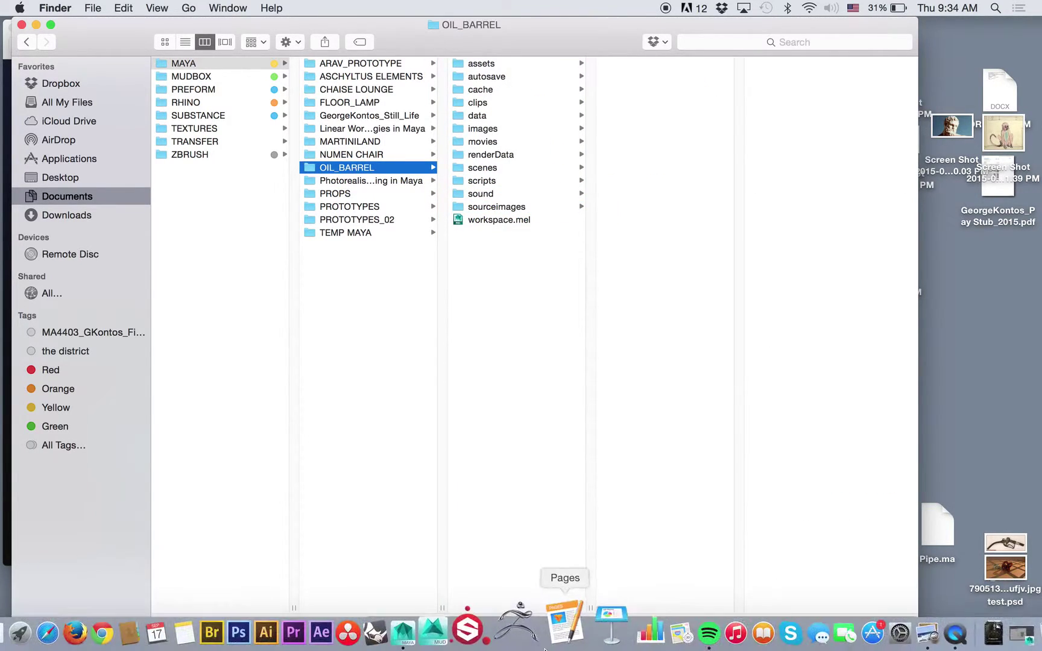
Step: Switch to Maya and assign a new mental ray mia_material_x material to the barrel body
{"action": "left_click", "coordinate": [438, 621]}
{"action": "left_click", "coordinate": [600, 321]}
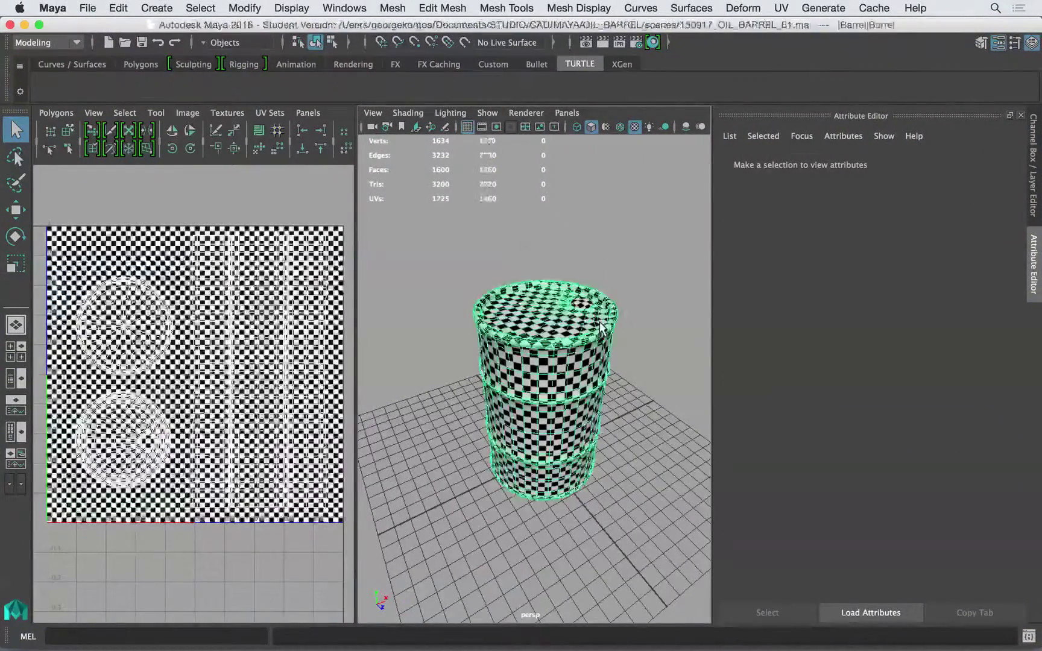
{"action": "right_click", "coordinate": [599, 321]}
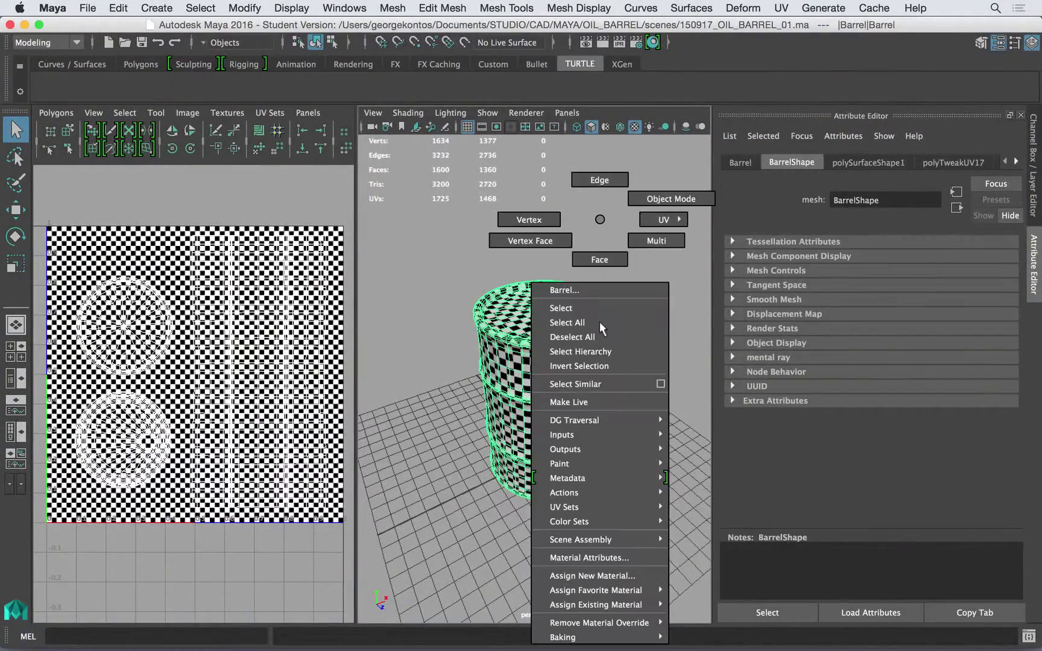
{"action": "left_click", "coordinate": [610, 577]}
{"action": "left_click", "coordinate": [720, 202]}
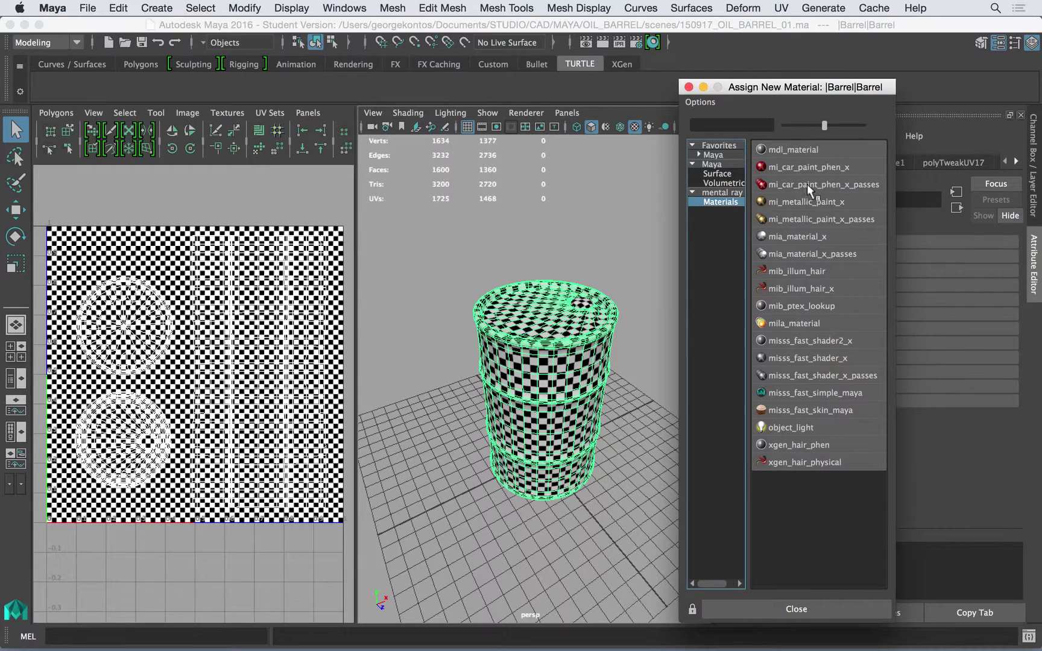
{"action": "left_click", "coordinate": [798, 238]}
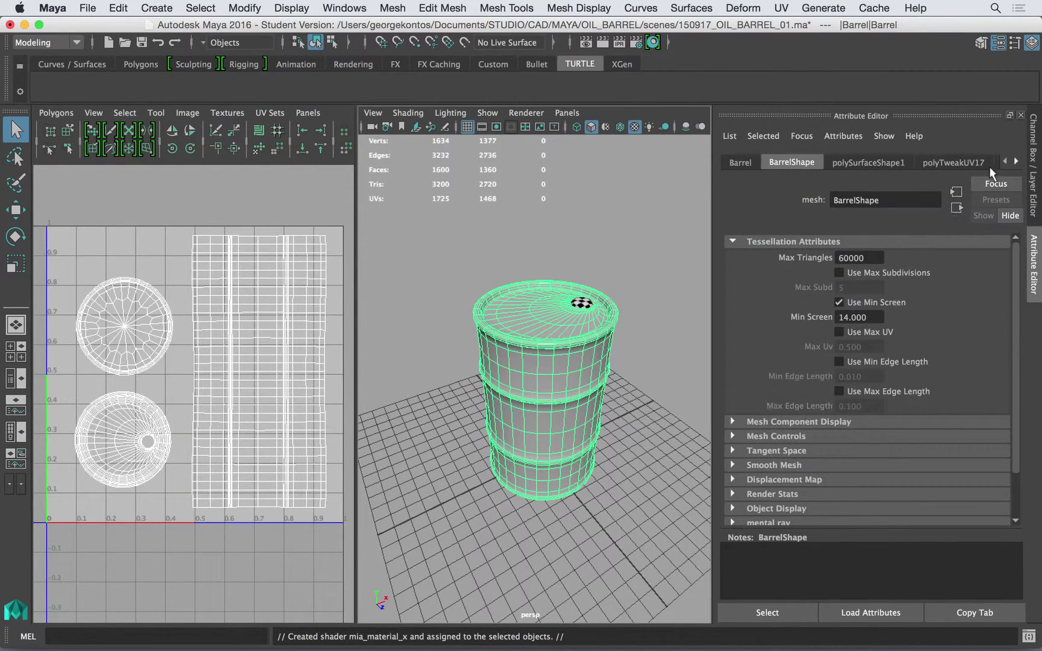
Step: Connect a file texture to the barrel material's diffuse color and load BARREL_UV_BODY_01.jpg from sourceimages
{"action": "left_click", "coordinate": [876, 163]}
{"action": "left_click", "coordinate": [993, 321]}
{"action": "left_click", "coordinate": [489, 233]}
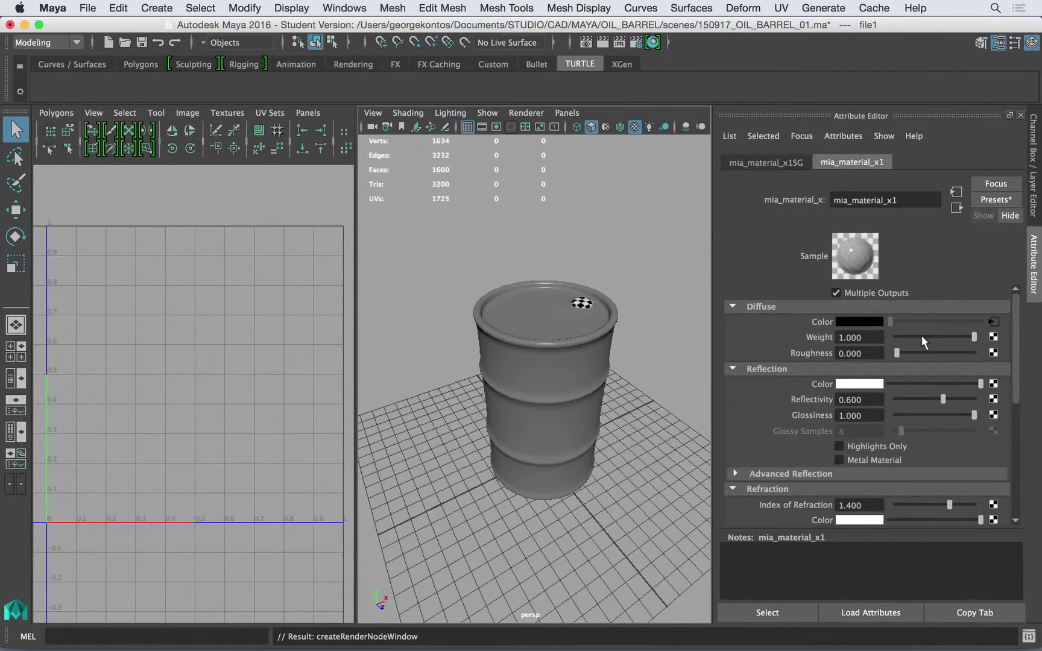
{"action": "left_click", "coordinate": [995, 359]}
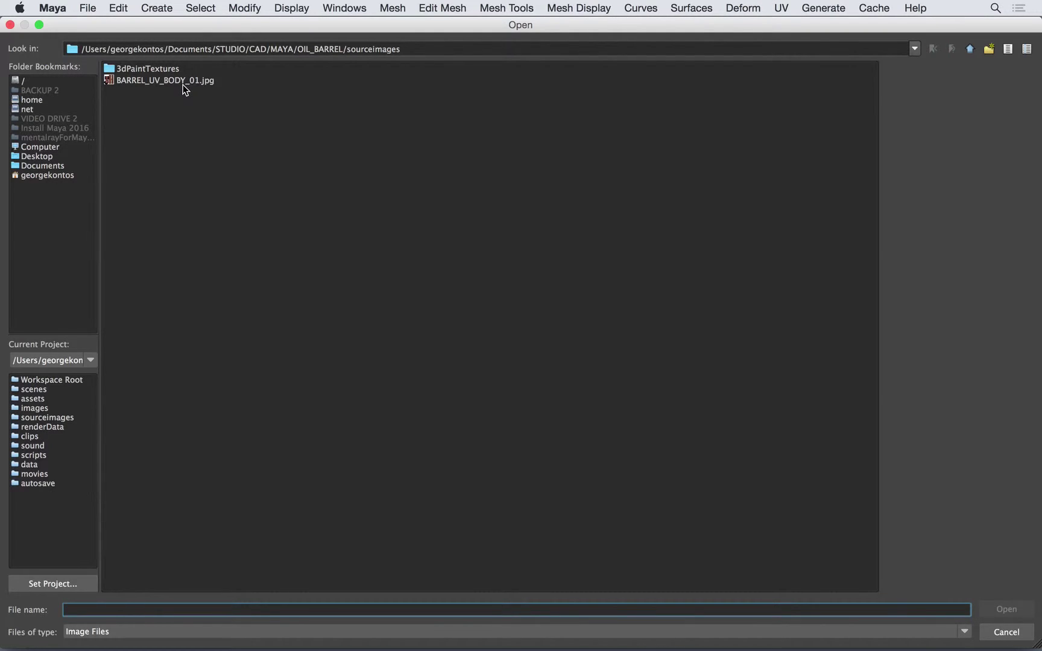
{"action": "left_click", "coordinate": [181, 81]}
{"action": "left_click", "coordinate": [1015, 609]}
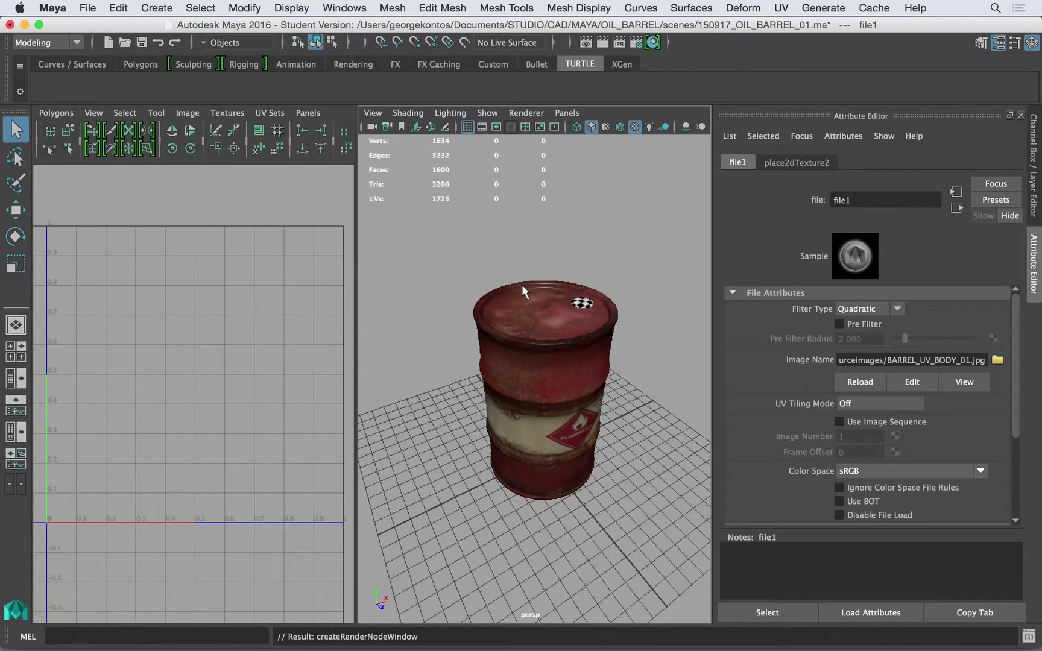
Step: Switch to Finder, locate RustLeak0017_4_L.jpg in the RUST folder of CG TEXTURES and preview it at a large size
{"action": "key", "text": "super+Tab"}
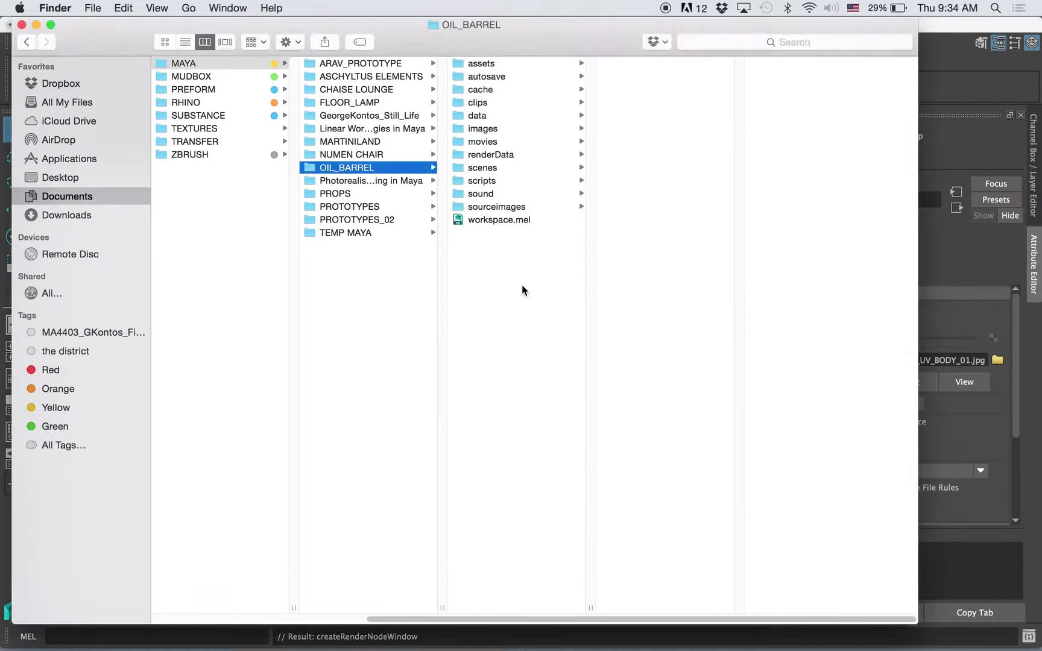
{"action": "left_click", "coordinate": [209, 128]}
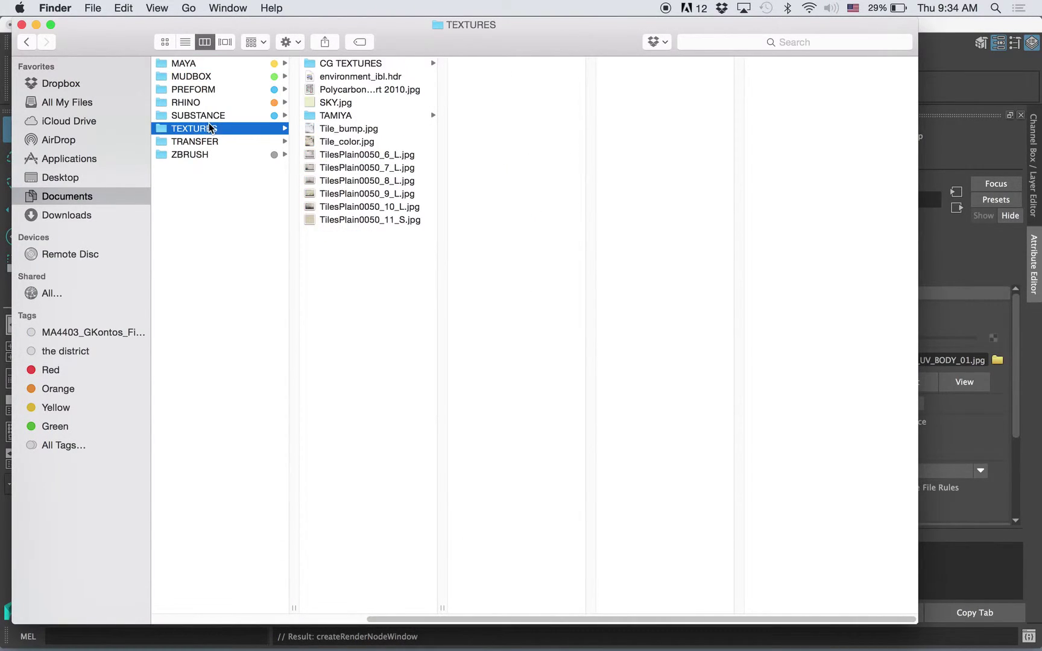
{"action": "left_click", "coordinate": [353, 115]}
{"action": "left_click", "coordinate": [351, 103]}
{"action": "left_click", "coordinate": [362, 89]}
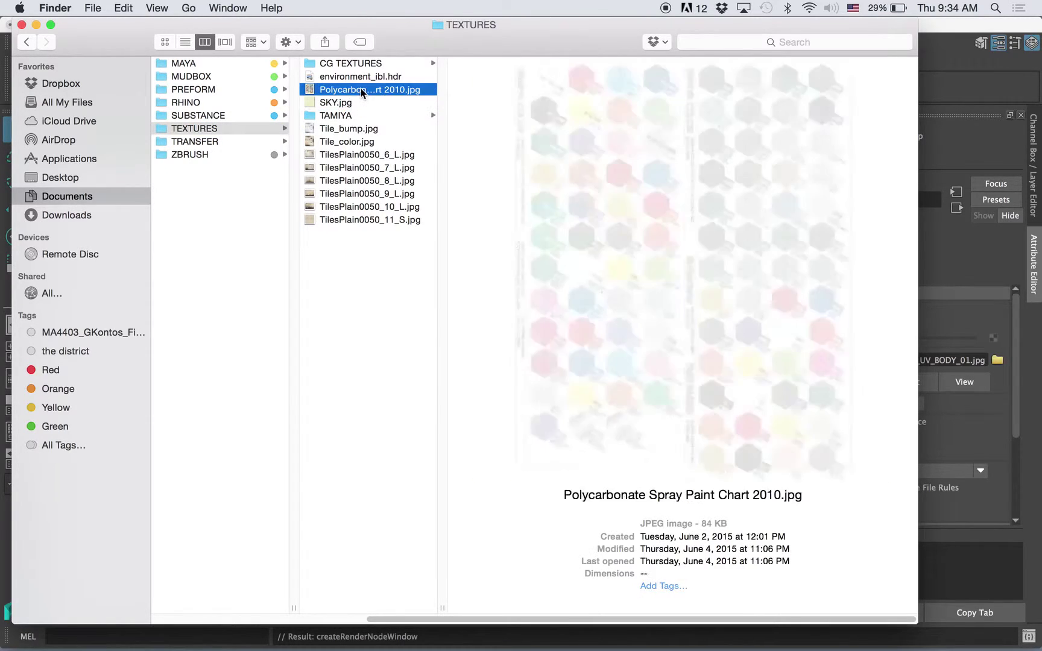
{"action": "left_click", "coordinate": [363, 77]}
{"action": "left_click", "coordinate": [366, 63]}
{"action": "left_click", "coordinate": [481, 102]}
{"action": "left_click", "coordinate": [632, 102]}
{"action": "key", "text": "space"}
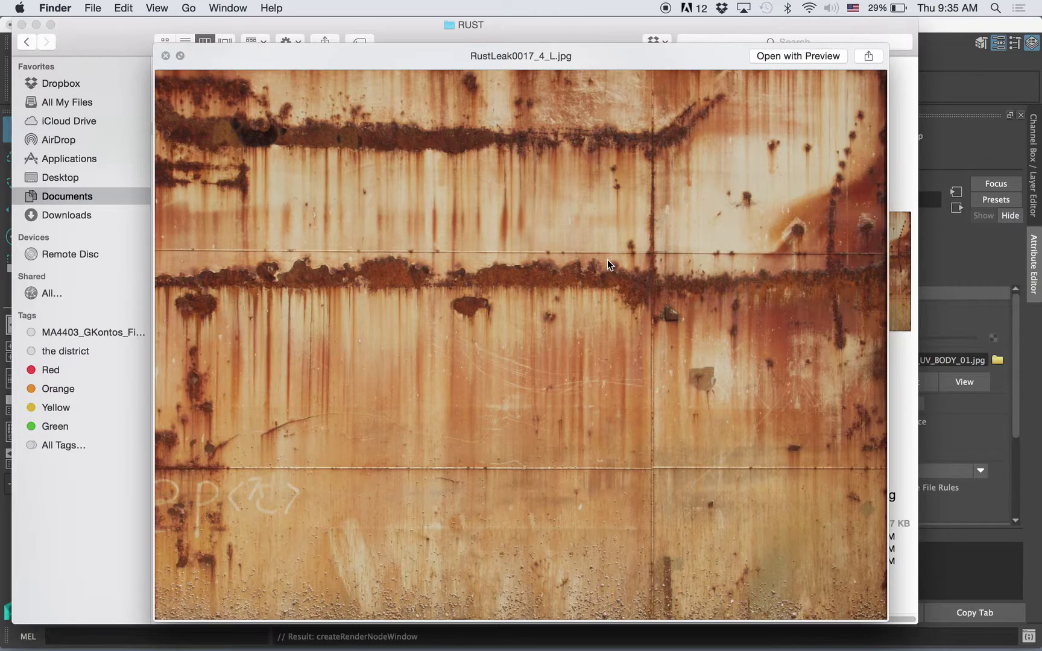
{"action": "key", "text": "space"}
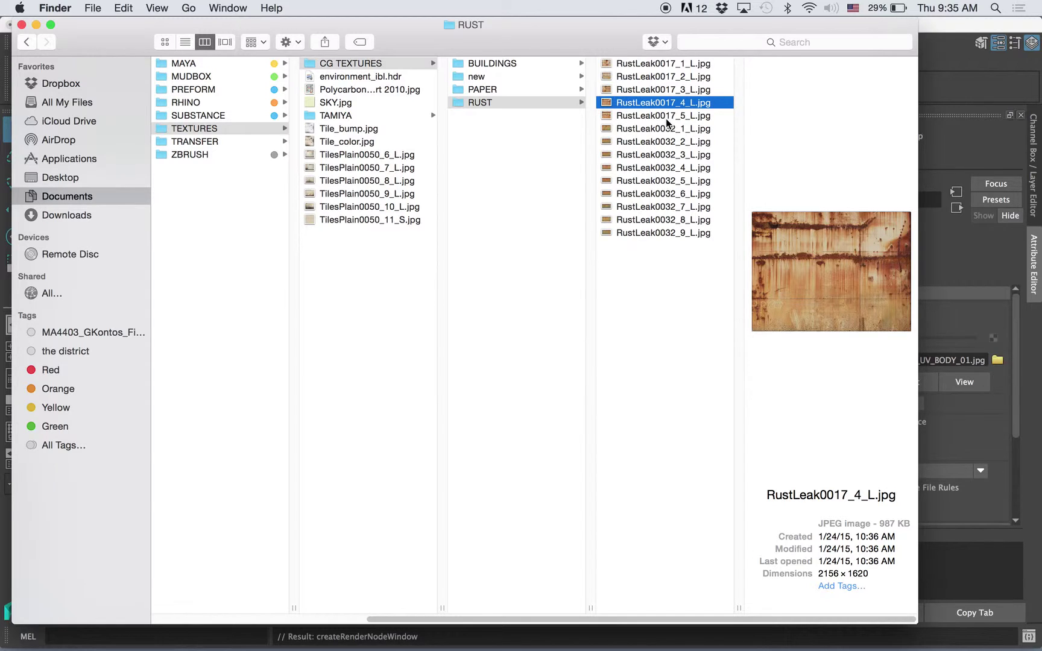
Step: Copy RustLeak0017_4_L.jpg into the sourceimages folder of the OIL_BARREL project
{"action": "key", "text": "super+c"}
{"action": "left_click", "coordinate": [220, 115]}
{"action": "left_click", "coordinate": [224, 103]}
{"action": "left_click", "coordinate": [227, 91]}
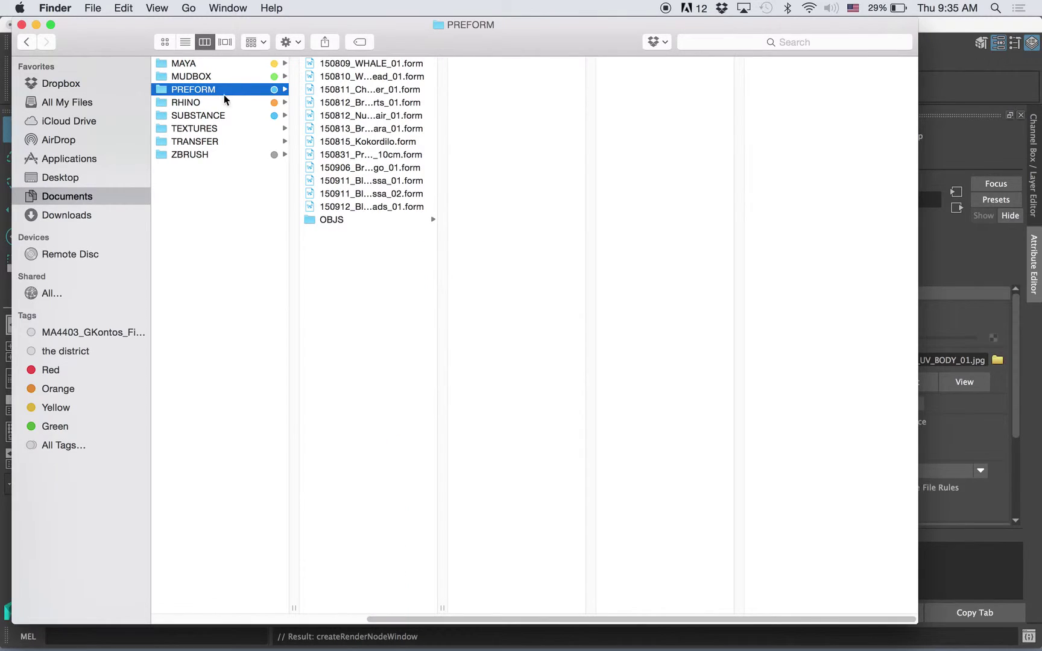
{"action": "left_click", "coordinate": [220, 64]}
{"action": "left_click", "coordinate": [361, 167]}
{"action": "left_click", "coordinate": [503, 206]}
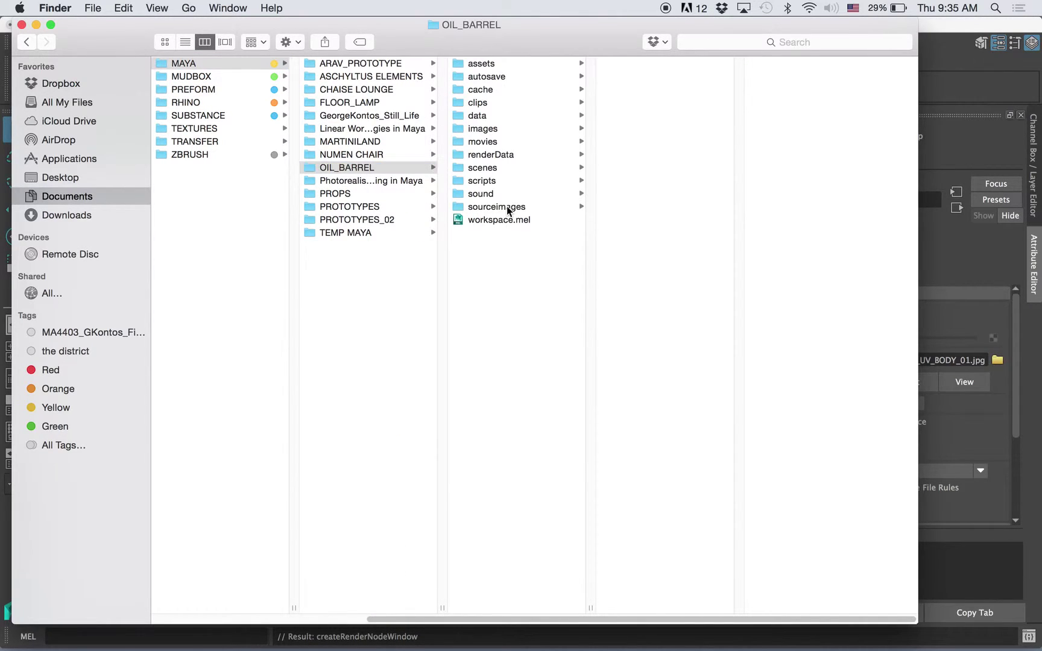
{"action": "key", "text": "super+v"}
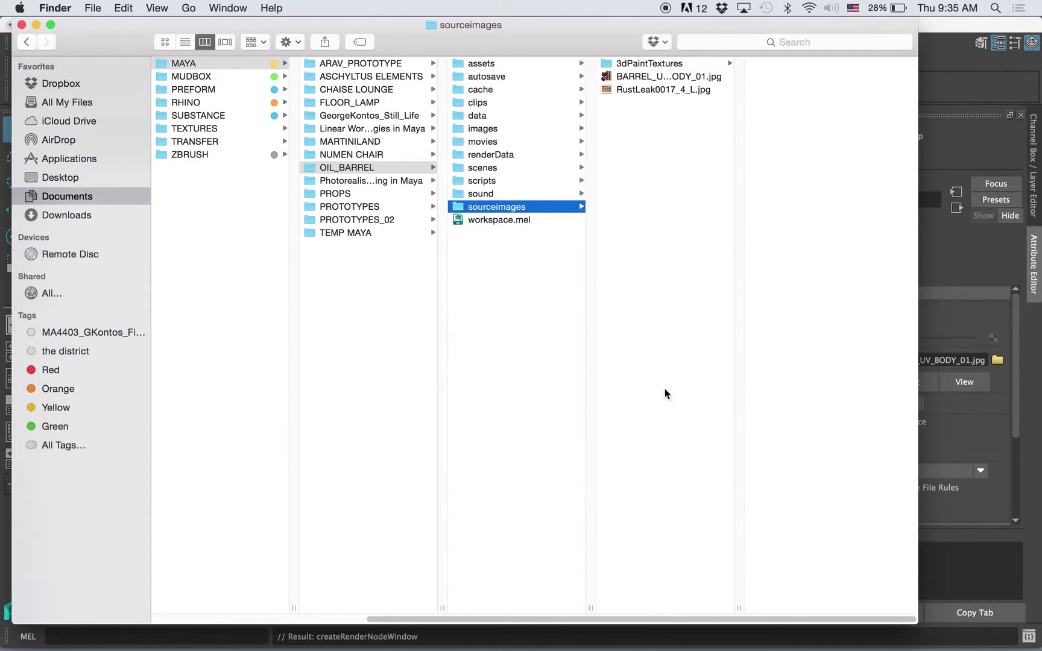
{"action": "left_click", "coordinate": [666, 88]}
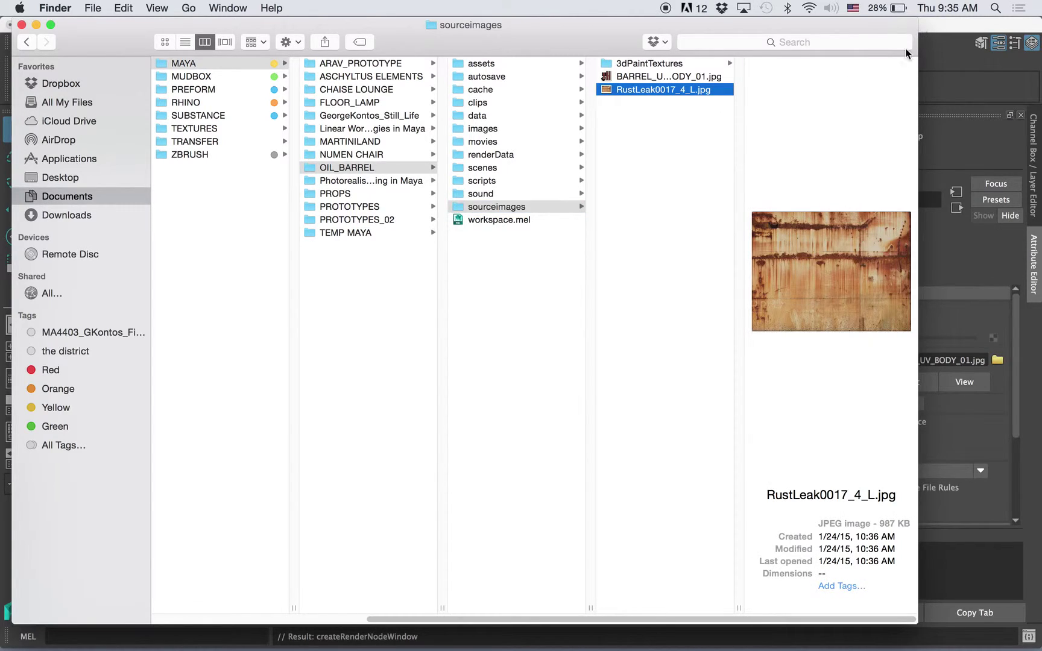
Step: Switch to Maya and assign a new mental ray mia_material_x material to the small lid on the barrel's top
{"action": "left_click", "coordinate": [951, 24]}
{"action": "left_click", "coordinate": [592, 306]}
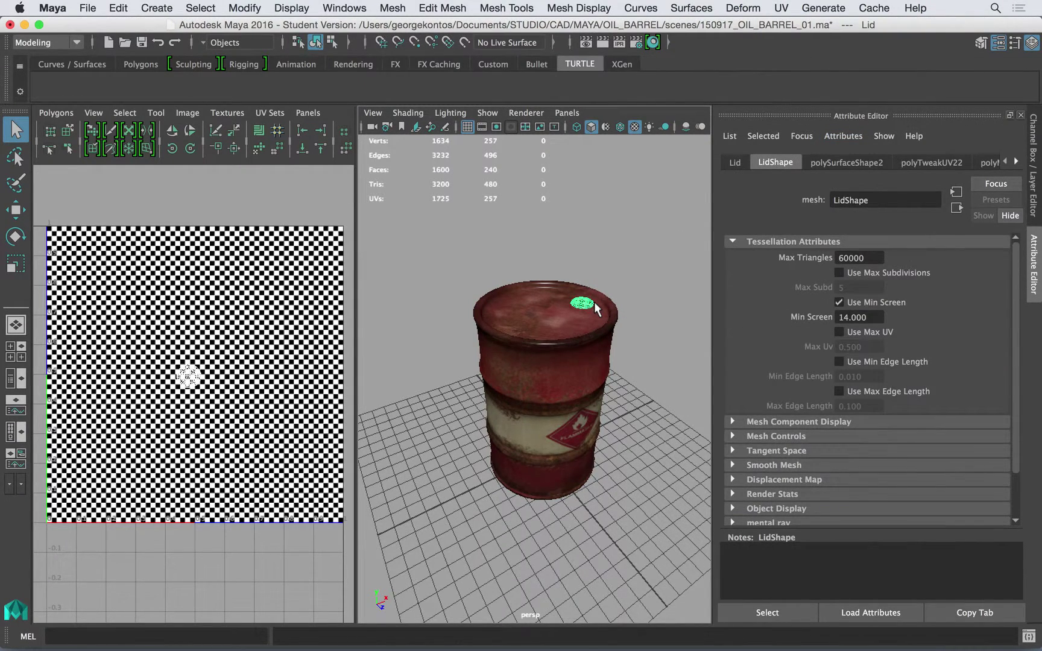
{"action": "key", "text": "f"}
{"action": "left_click_drag", "start_coordinate": [595, 302], "coordinate": [512, 283], "text": "alt"}
{"action": "scroll", "coordinate": [551, 337], "scroll_direction": "down", "scroll_amount": 5}
{"action": "right_click_drag", "start_coordinate": [535, 304], "coordinate": [542, 576]}
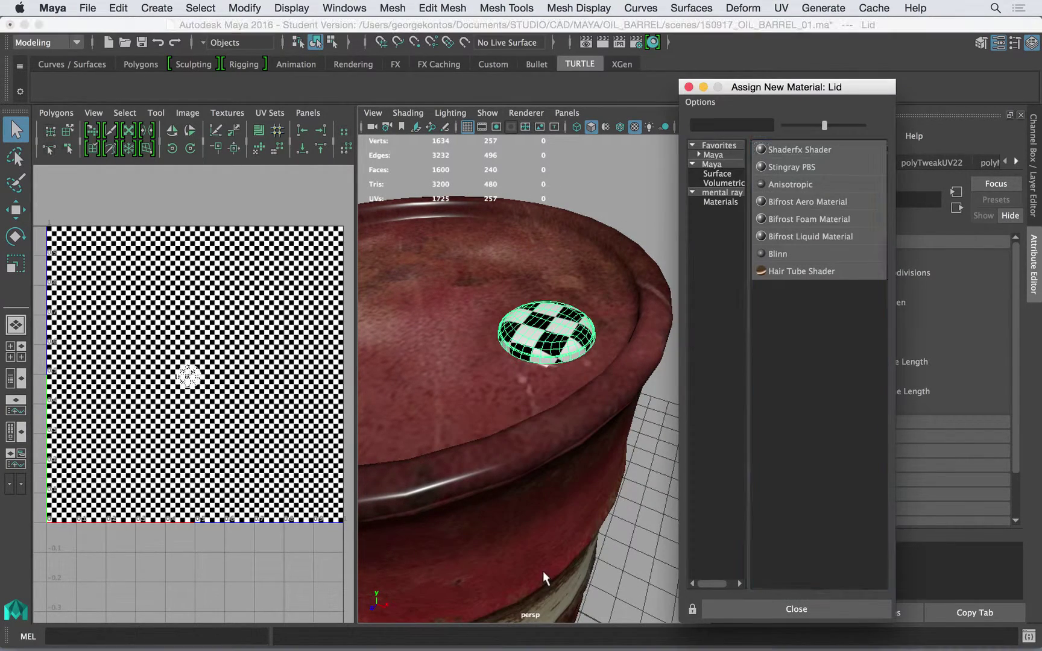
{"action": "left_click", "coordinate": [741, 193]}
{"action": "left_click", "coordinate": [811, 236]}
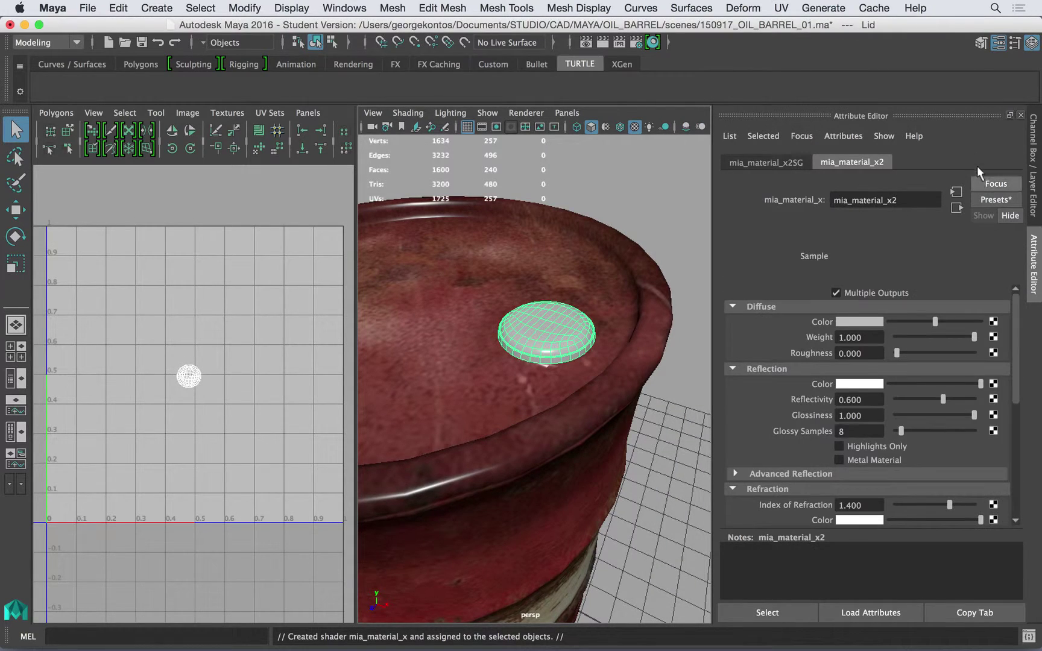
Step: Connect a file texture to the lid material's diffuse color and load RustLeak0017_4_L.jpg from sourceimages
{"action": "left_click", "coordinate": [993, 324]}
{"action": "left_click", "coordinate": [538, 222]}
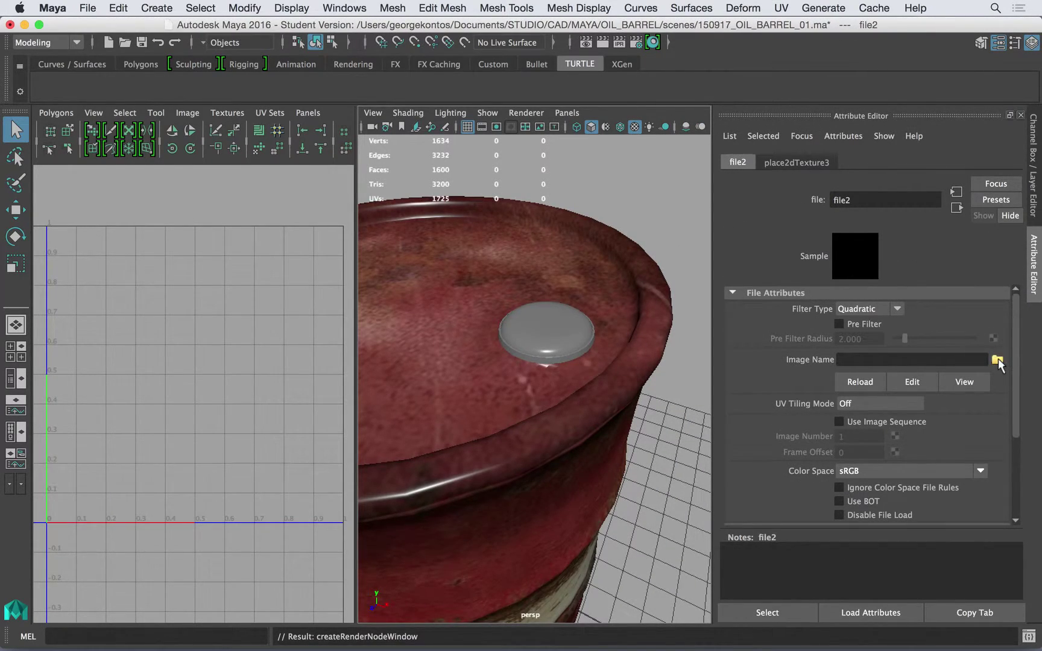
{"action": "left_click", "coordinate": [998, 360]}
{"action": "left_click", "coordinate": [164, 93]}
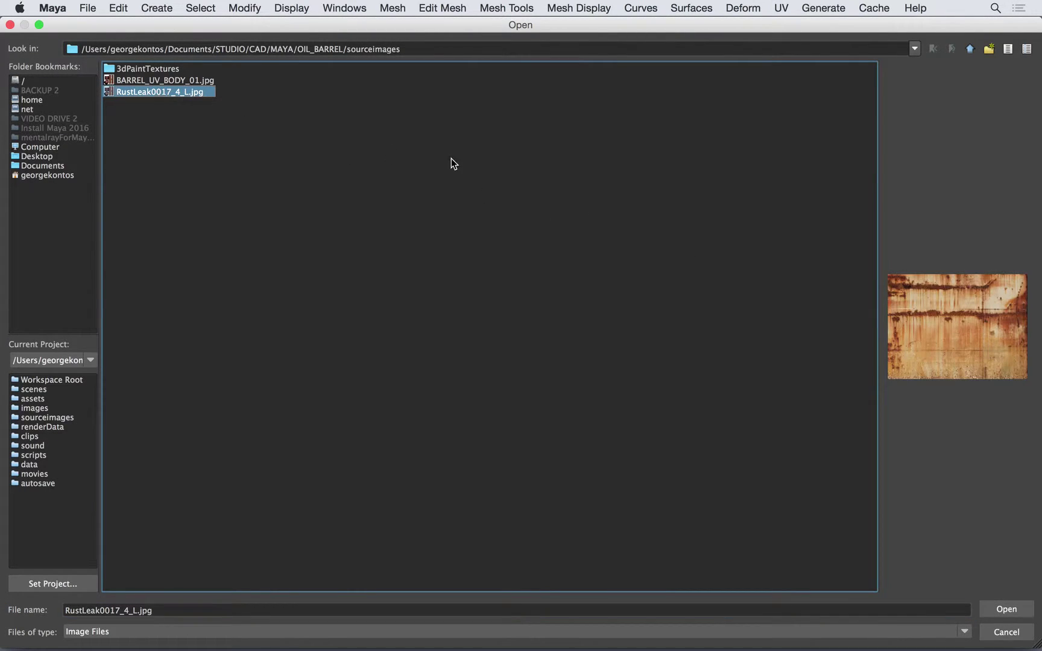
{"action": "left_click", "coordinate": [1005, 609]}
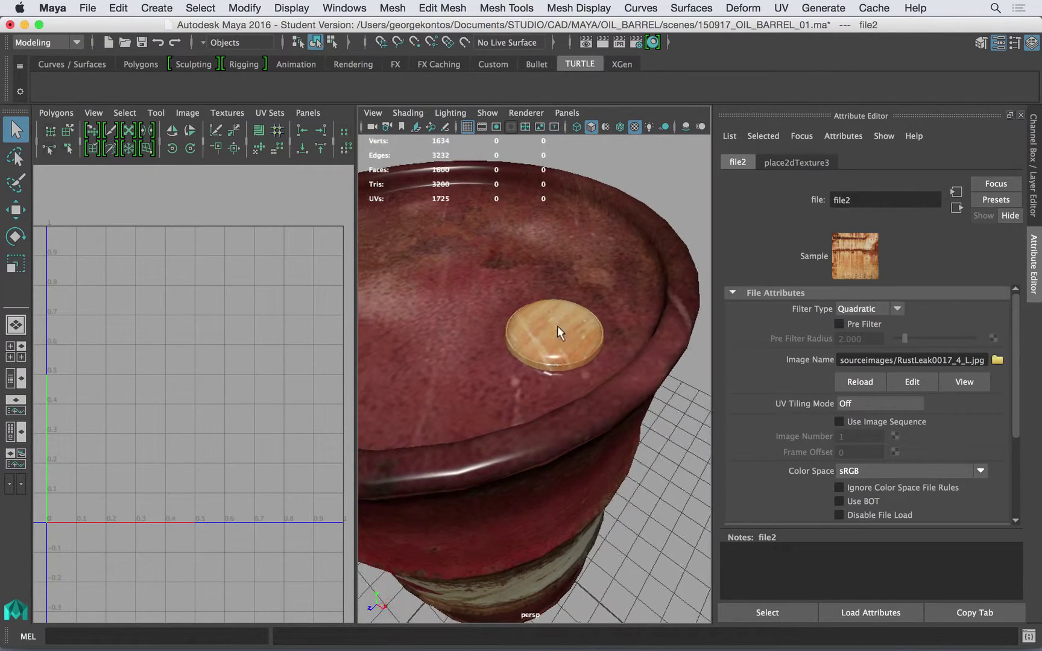
Step: Apply a planar UV mapping to the lid, projected from the Y axis and fitted to the bounding box
{"action": "left_click", "coordinate": [592, 327]}
{"action": "scroll", "coordinate": [445, 258], "scroll_direction": "down", "scroll_amount": 5}
{"action": "key", "text": "space"}
{"action": "right_click_drag", "start_coordinate": [488, 261], "coordinate": [541, 277], "text": "alt"}
{"action": "left_click", "coordinate": [588, 8]}
{"action": "mouse_move", "coordinate": [688, 7]}
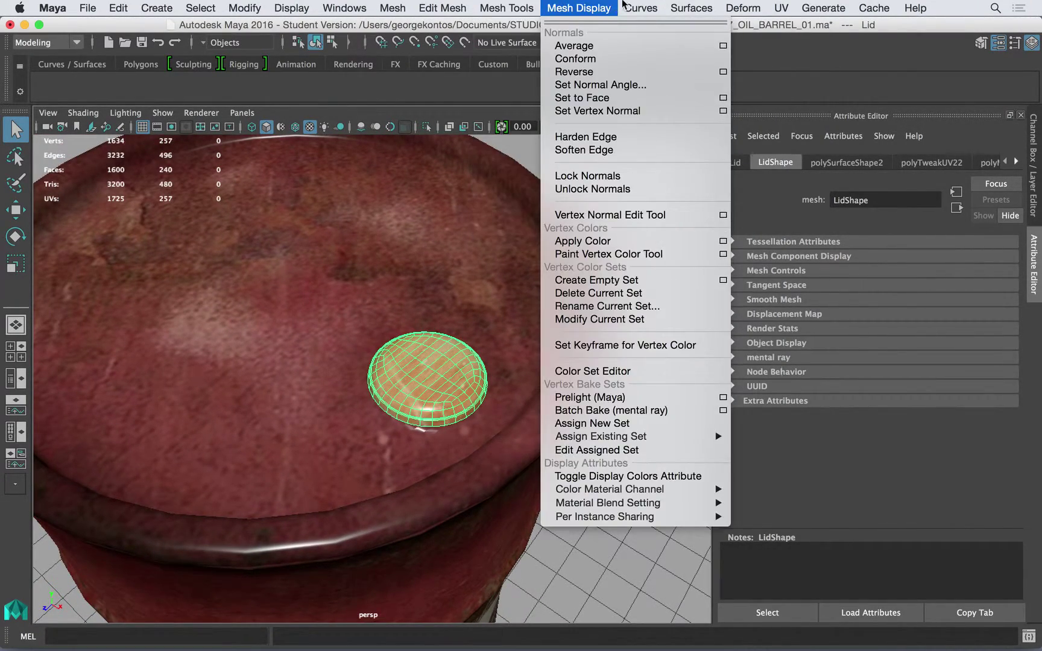
{"action": "mouse_move", "coordinate": [794, 7]}
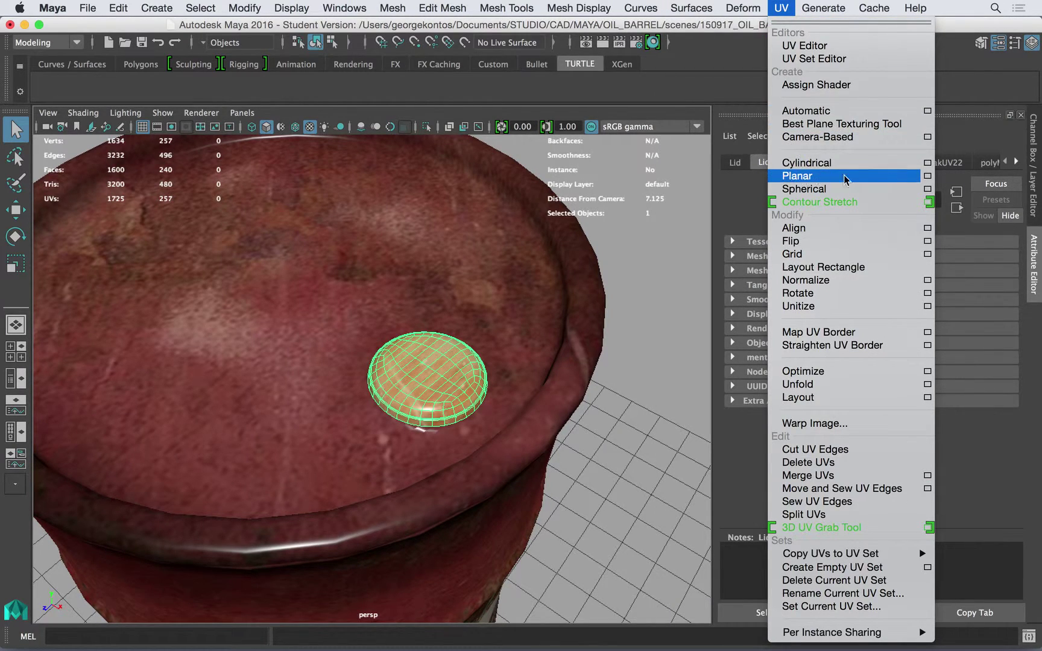
{"action": "left_click", "coordinate": [928, 176]}
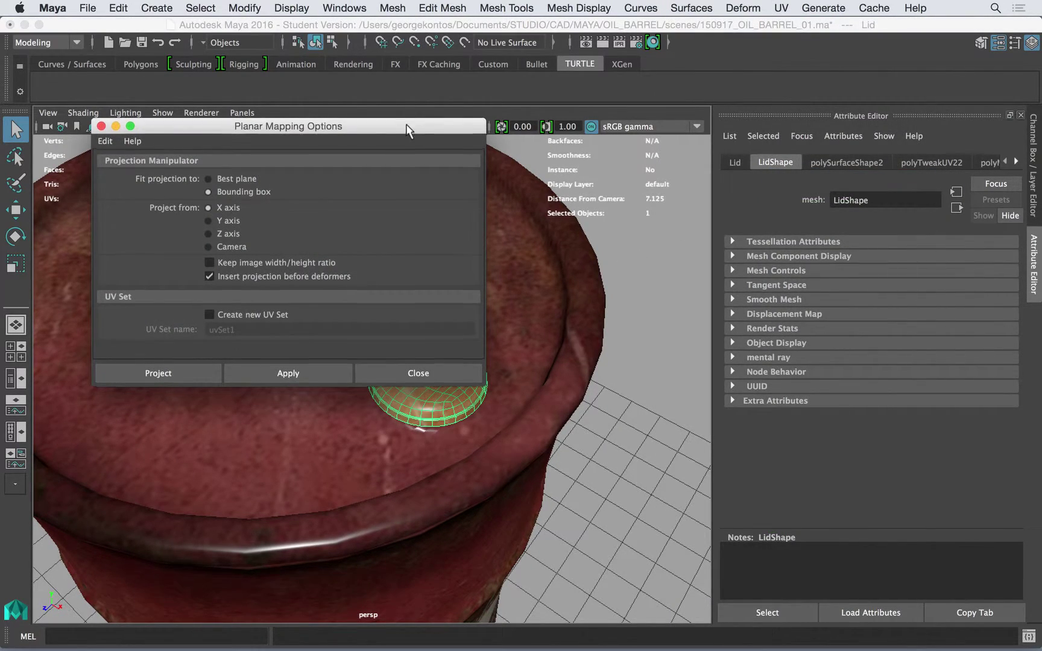
{"action": "left_click_drag", "start_coordinate": [414, 130], "coordinate": [867, 143]}
{"action": "left_click_drag", "start_coordinate": [375, 375], "coordinate": [365, 338], "text": "alt"}
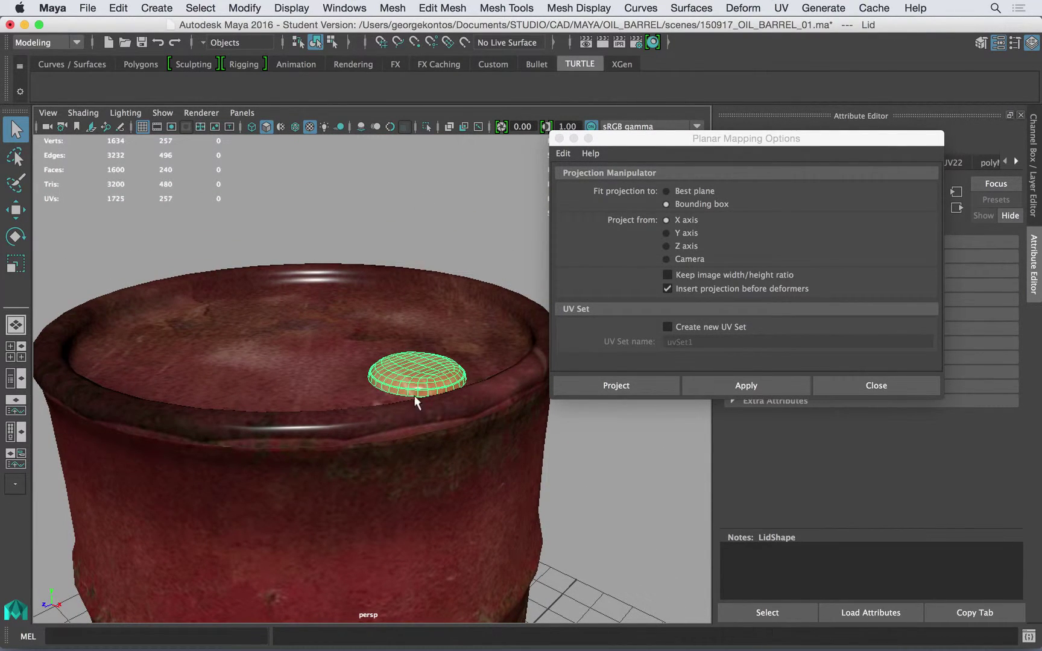
{"action": "left_click", "coordinate": [683, 233]}
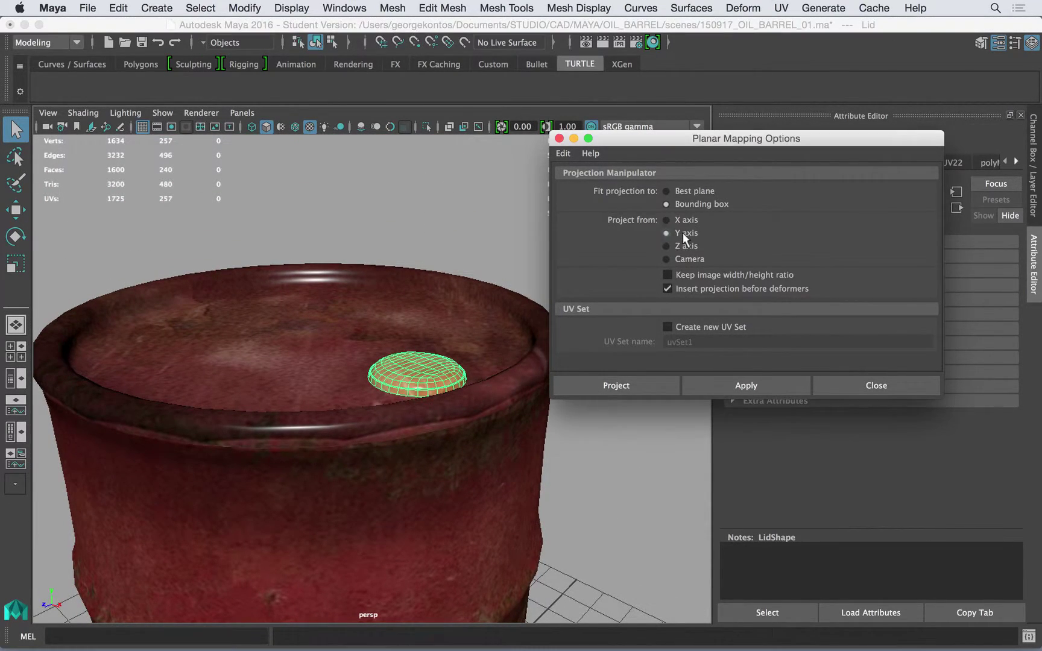
{"action": "left_click", "coordinate": [768, 385]}
Step: Enlarge and shift the lid's planar projection with its manipulator to adjust how the rust texture falls on it
{"action": "left_click_drag", "start_coordinate": [458, 362], "coordinate": [462, 407], "text": "alt"}
{"action": "right_click_drag", "start_coordinate": [462, 407], "coordinate": [516, 390], "text": "alt"}
{"action": "left_click_drag", "start_coordinate": [517, 391], "coordinate": [499, 362], "text": "alt"}
{"action": "mouse_move", "coordinate": [425, 358]}
{"action": "left_mouse_down"}
{"action": "mouse_move", "coordinate": [438, 342]}
{"action": "mouse_move", "coordinate": [454, 364]}
{"action": "mouse_move", "coordinate": [410, 337]}
{"action": "left_mouse_up"}
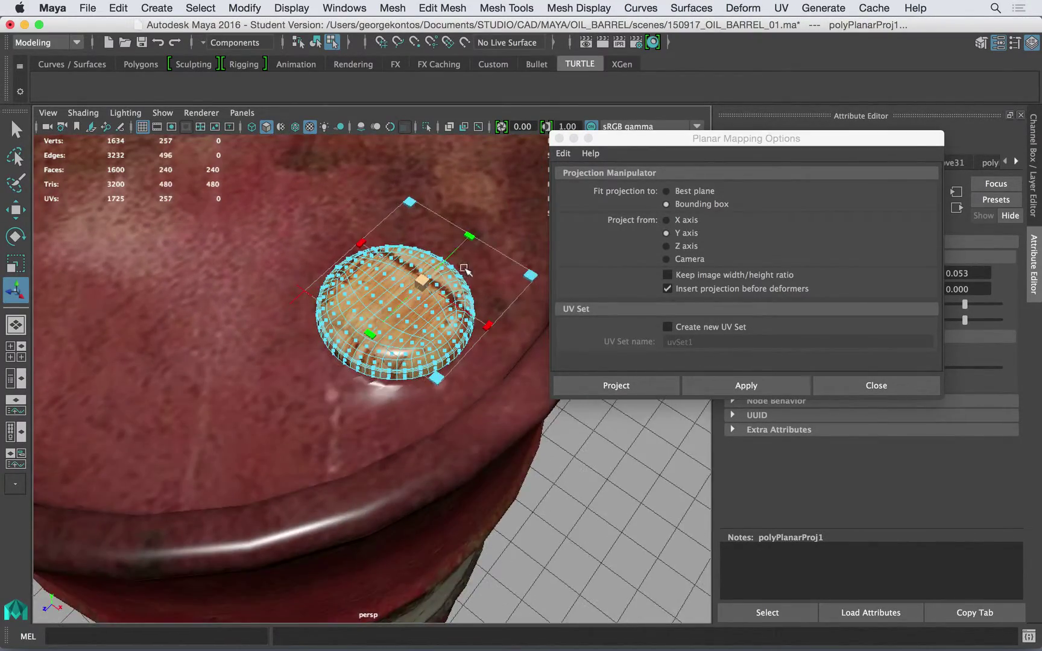
{"action": "left_click", "coordinate": [201, 113]}
{"action": "left_click", "coordinate": [244, 153]}
{"action": "mouse_move", "coordinate": [368, 305]}
{"action": "left_mouse_down", "text": "alt"}
{"action": "mouse_move", "coordinate": [383, 313]}
{"action": "mouse_move", "coordinate": [403, 288]}
{"action": "mouse_move", "coordinate": [361, 284]}
{"action": "left_mouse_up", "text": "alt"}
{"action": "left_click", "coordinate": [202, 113]}
{"action": "left_click", "coordinate": [233, 139]}
{"action": "left_click_drag", "start_coordinate": [374, 217], "coordinate": [342, 393], "text": "alt"}
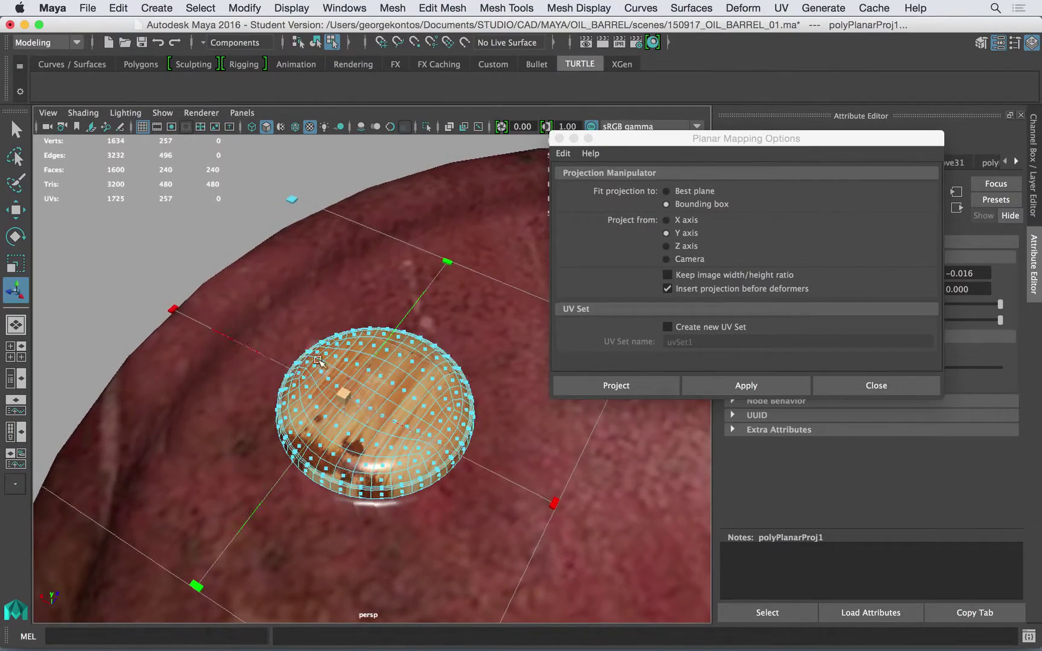
{"action": "scroll", "coordinate": [307, 282], "scroll_direction": "down", "scroll_amount": 6}
{"action": "left_click_drag", "start_coordinate": [307, 282], "coordinate": [352, 351], "text": "alt"}
Step: Return to object mode, deselect the lid and close the planar mapping options
{"action": "right_click_drag", "start_coordinate": [388, 216], "coordinate": [443, 205]}
{"action": "left_click", "coordinate": [372, 302]}
{"action": "left_click_drag", "start_coordinate": [372, 302], "coordinate": [494, 277], "text": "alt"}
{"action": "left_click", "coordinate": [563, 154]}
{"action": "left_click", "coordinate": [559, 139]}
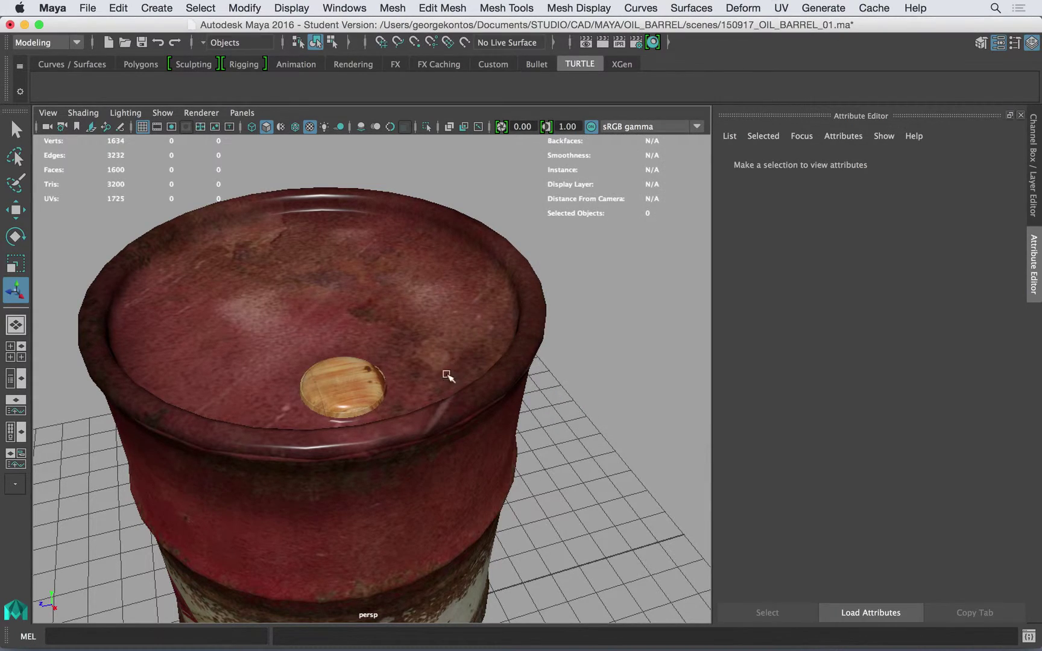
Step: Reactivate the polyPlanarProj1 manipulator on the lid, then reposition and resize the projection to show more dark rust streaks
{"action": "left_click", "coordinate": [347, 386]}
{"action": "left_click_drag", "start_coordinate": [347, 386], "coordinate": [447, 327], "text": "alt"}
{"action": "key", "text": "ctrl+a"}
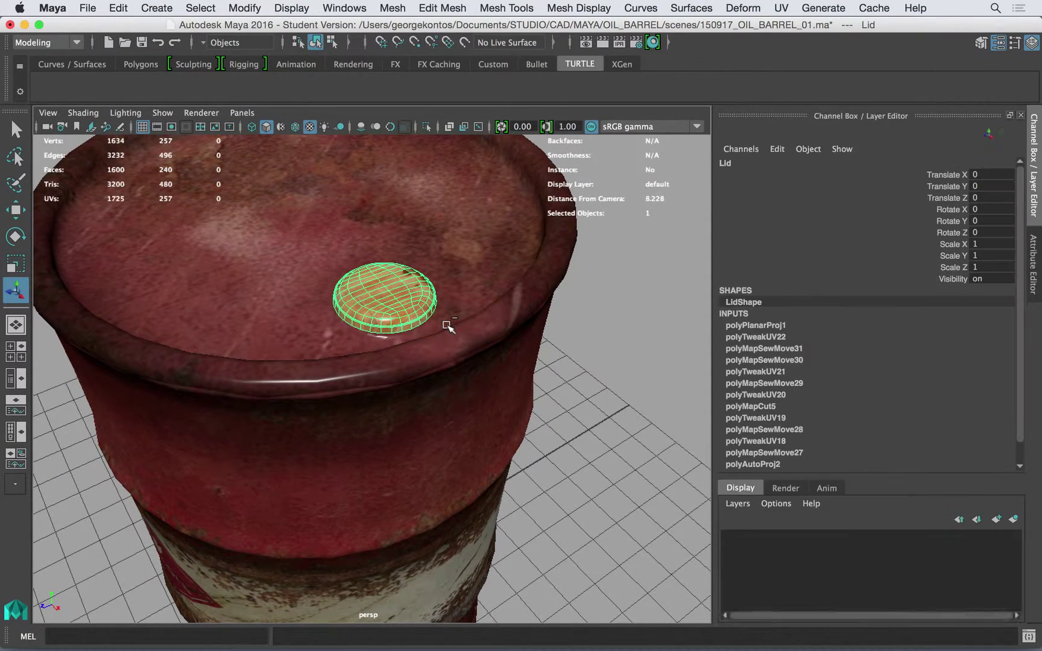
{"action": "left_click", "coordinate": [897, 321]}
{"action": "left_click_drag", "start_coordinate": [482, 252], "coordinate": [381, 288]}
{"action": "left_click_drag", "start_coordinate": [533, 283], "coordinate": [510, 300]}
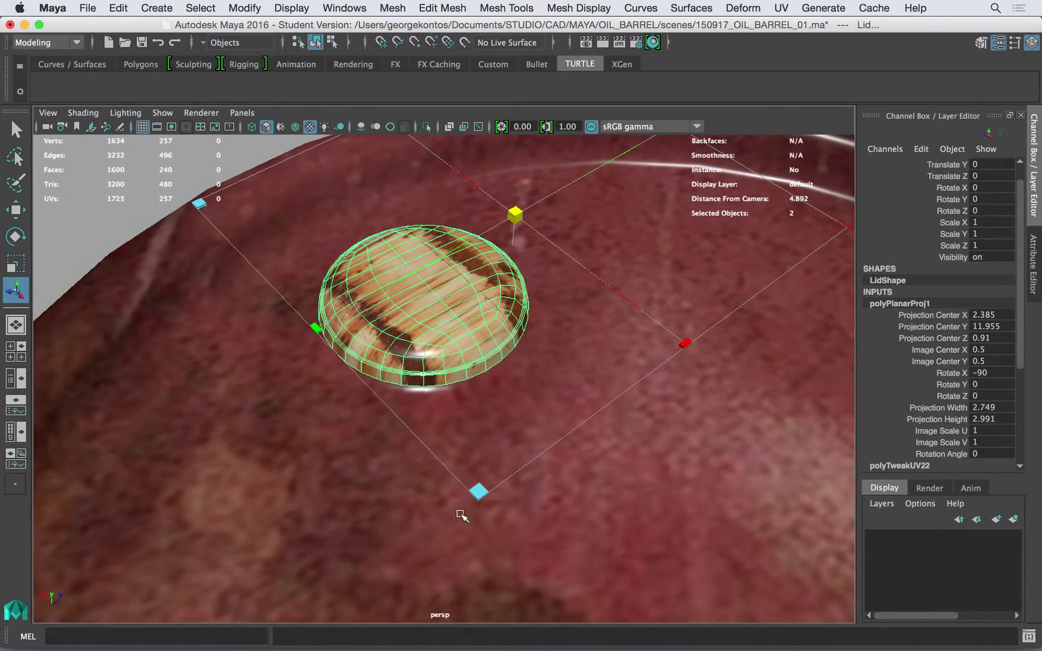
{"action": "left_click_drag", "start_coordinate": [477, 490], "coordinate": [483, 499]}
{"action": "right_click_drag", "start_coordinate": [484, 500], "coordinate": [506, 198], "text": "alt"}
{"action": "left_click_drag", "start_coordinate": [461, 241], "coordinate": [548, 298], "text": "alt"}
{"action": "right_click_drag", "start_coordinate": [556, 249], "coordinate": [658, 298], "text": "alt"}
{"action": "left_click_drag", "start_coordinate": [658, 298], "coordinate": [563, 304], "text": "alt"}
{"action": "left_click", "coordinate": [536, 296]}
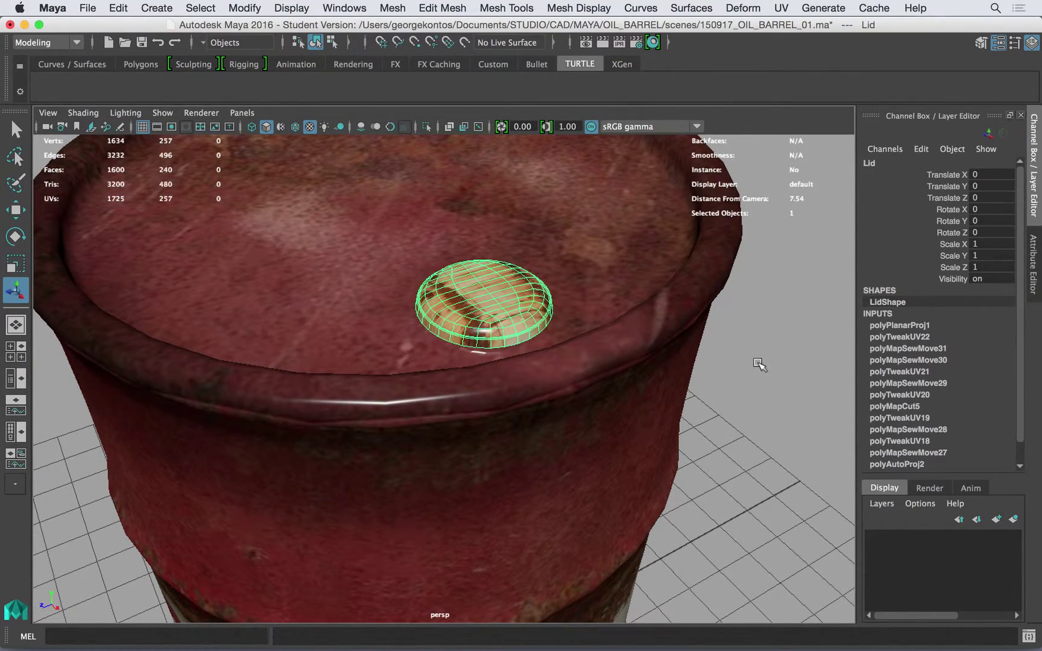
Step: Deselect the lid and save the scene
{"action": "left_click", "coordinate": [759, 366]}
{"action": "right_click_drag", "start_coordinate": [593, 345], "coordinate": [459, 337], "text": "alt"}
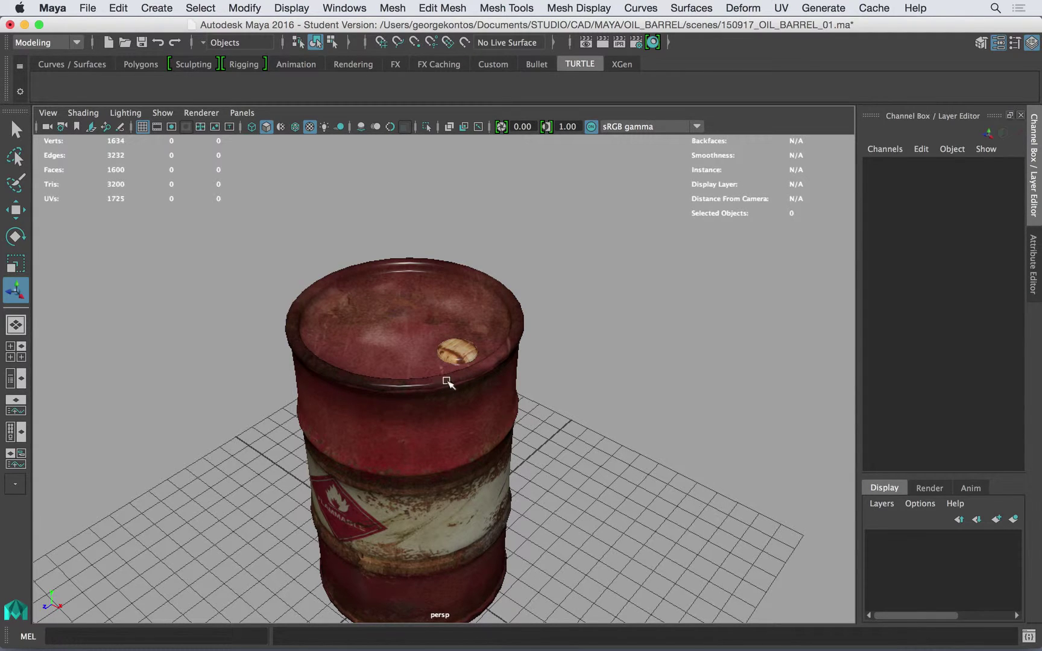
{"action": "left_click", "coordinate": [89, 8]}
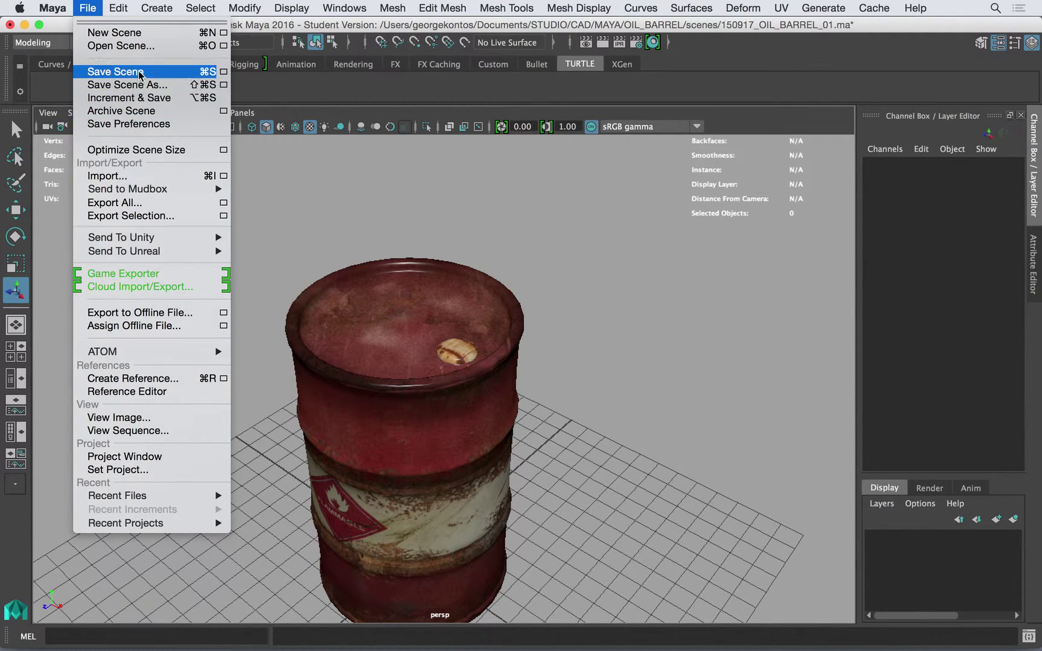
{"action": "left_click", "coordinate": [114, 72]}
{"action": "left_click", "coordinate": [486, 363]}
{"action": "middle_click_drag", "start_coordinate": [468, 365], "coordinate": [600, 288], "text": "alt"}
Step: Switch to Finder and review the OIL_BARREL project folder and its scenes subfolder
{"action": "key", "text": "super+Tab"}
{"action": "left_click", "coordinate": [546, 273]}
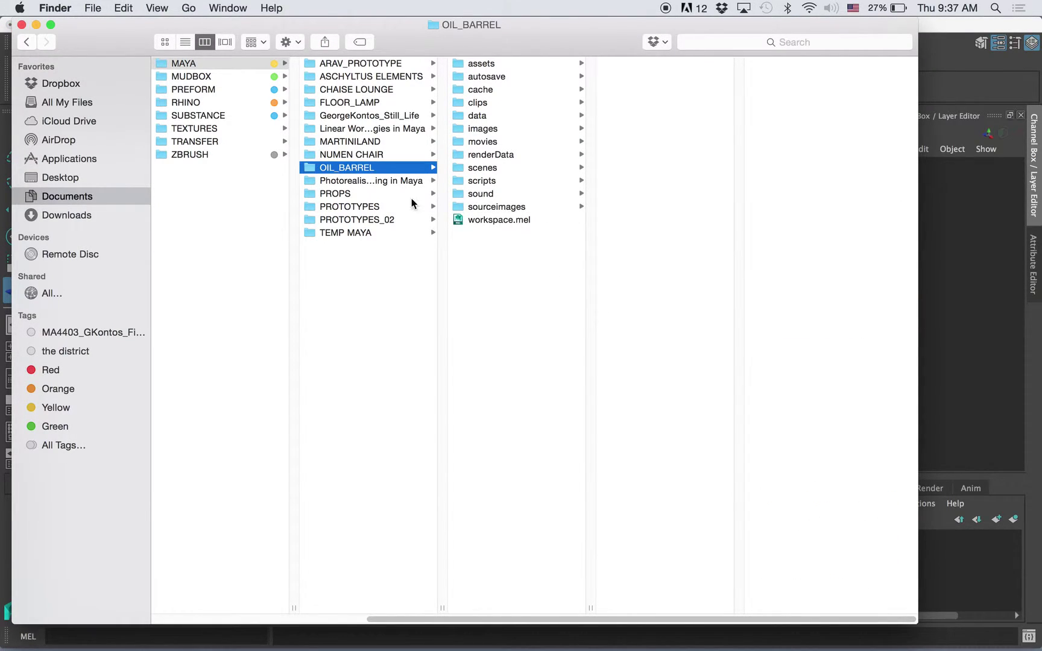
{"action": "left_click", "coordinate": [354, 195]}
{"action": "left_click", "coordinate": [361, 171]}
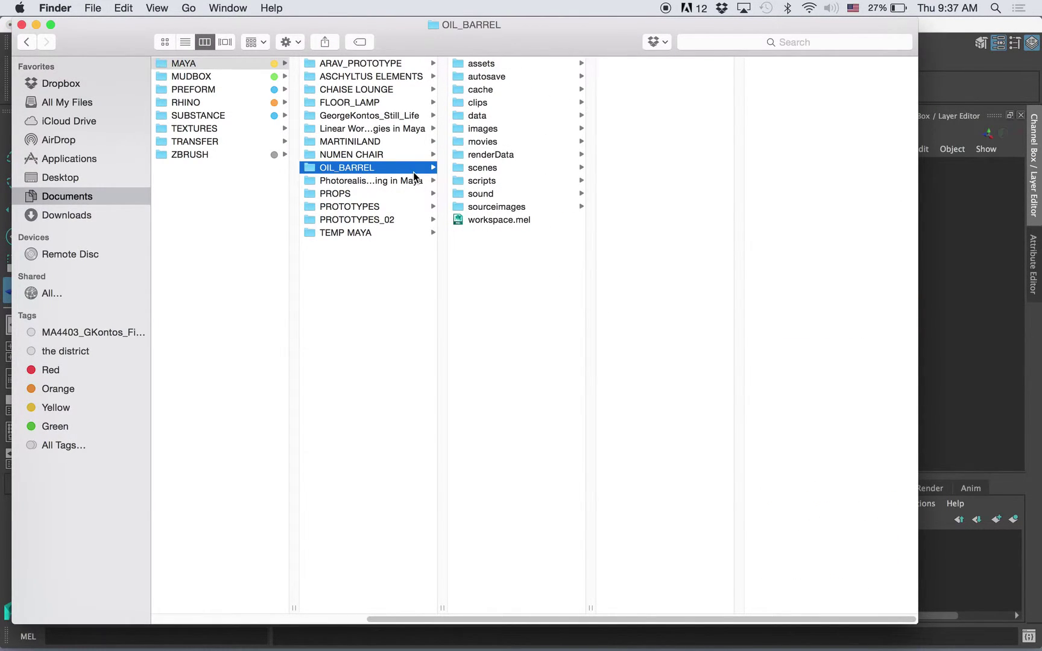
{"action": "left_click", "coordinate": [491, 168]}
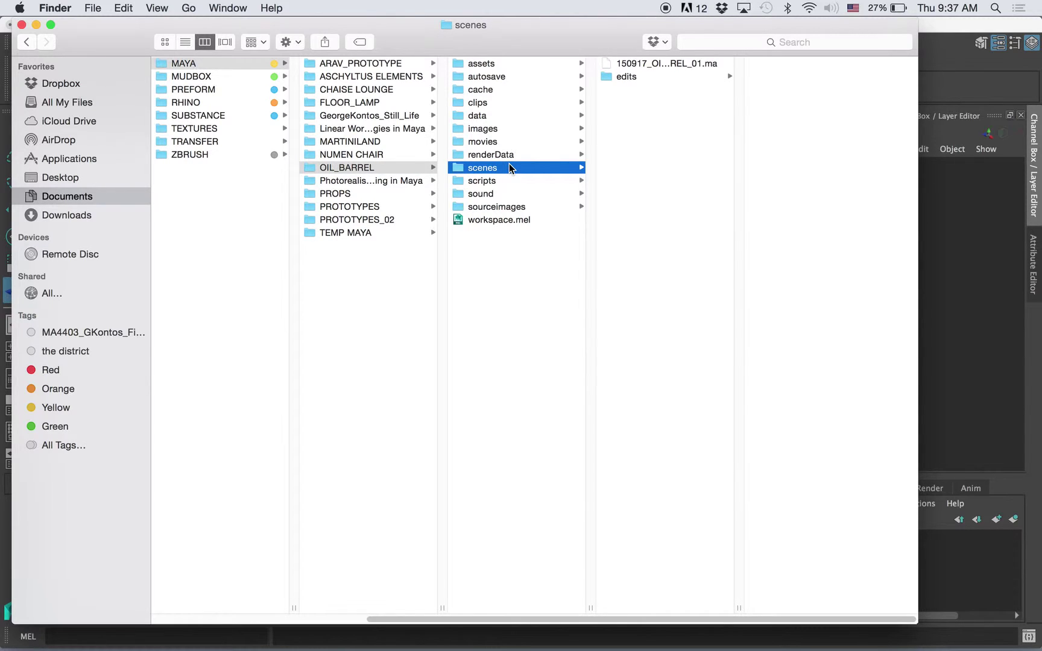
{"action": "left_click", "coordinate": [361, 171]}
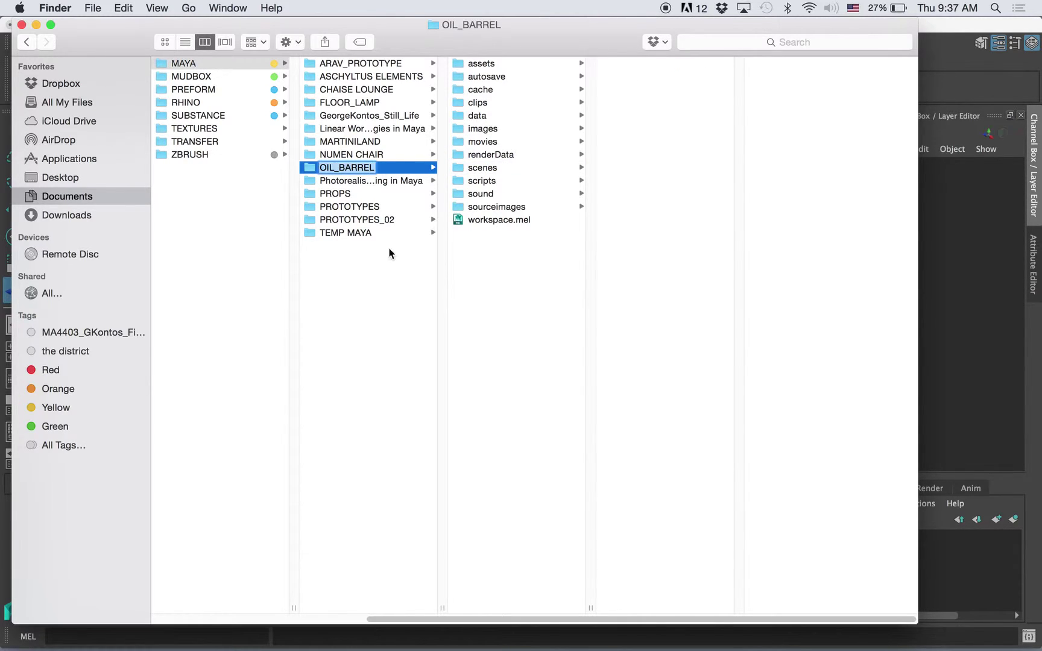
{"action": "key", "text": "Left"}
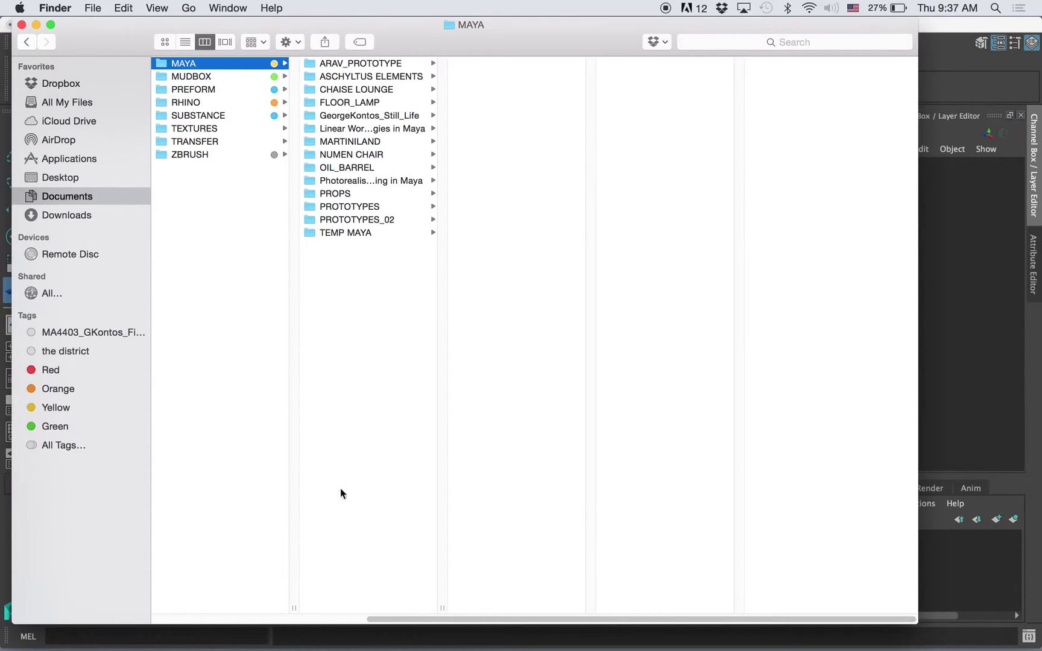
Step: Open the 150602_PROTOTYPE_ARAV_03.mud file from the MUDBOX project's ARAV folder in Mudbox
{"action": "left_click", "coordinate": [233, 75]}
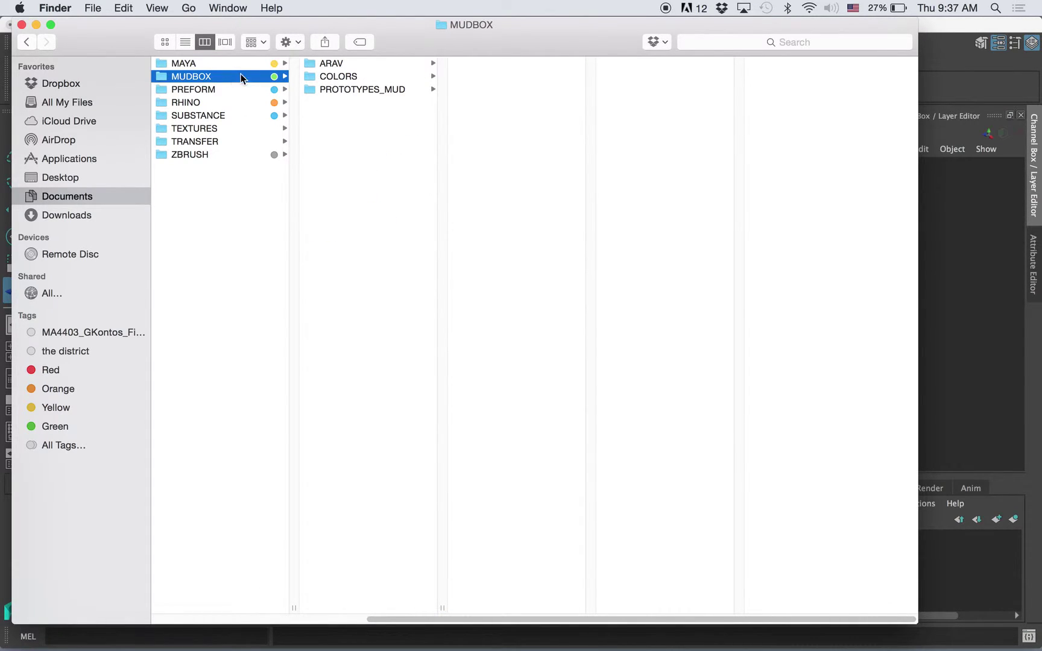
{"action": "left_click", "coordinate": [365, 64]}
{"action": "double_click", "coordinate": [514, 155]}
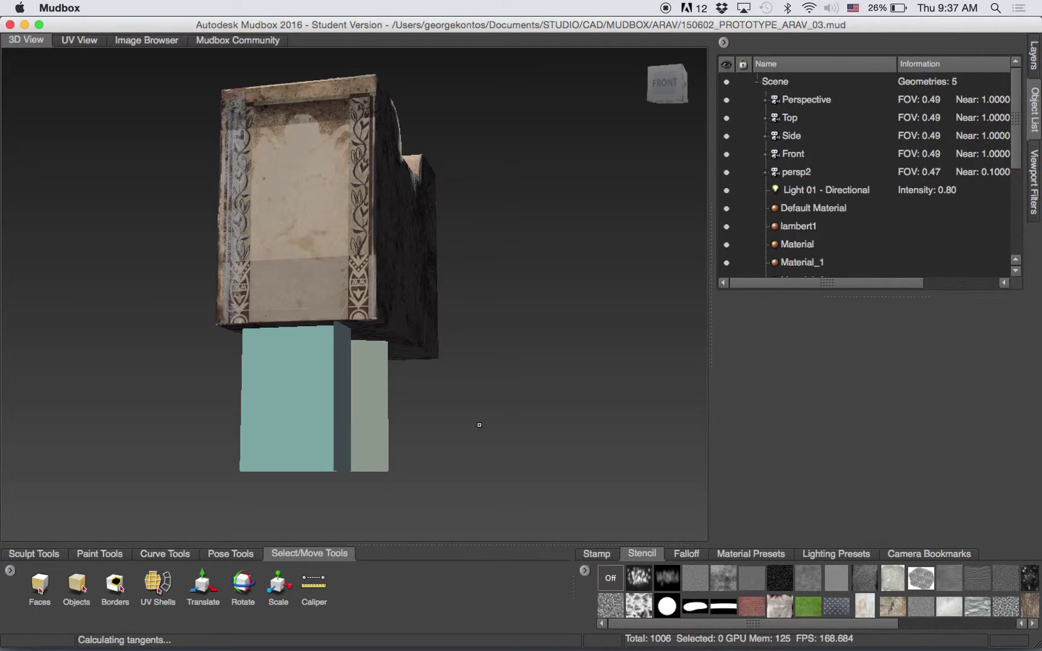
Step: Examine the textured building model from several sides and look through the scene's materials and geometry in the object list
{"action": "mouse_move", "coordinate": [518, 440]}
{"action": "left_mouse_down", "text": "alt"}
{"action": "mouse_move", "coordinate": [545, 416]}
{"action": "mouse_move", "coordinate": [565, 334]}
{"action": "mouse_move", "coordinate": [542, 331]}
{"action": "left_mouse_up", "text": "alt"}
{"action": "left_click_drag", "start_coordinate": [463, 284], "coordinate": [417, 304], "text": "alt"}
{"action": "left_click_drag", "start_coordinate": [368, 373], "coordinate": [305, 346], "text": "alt"}
{"action": "right_click_drag", "start_coordinate": [304, 347], "coordinate": [400, 427], "text": "alt"}
{"action": "key", "text": "f"}
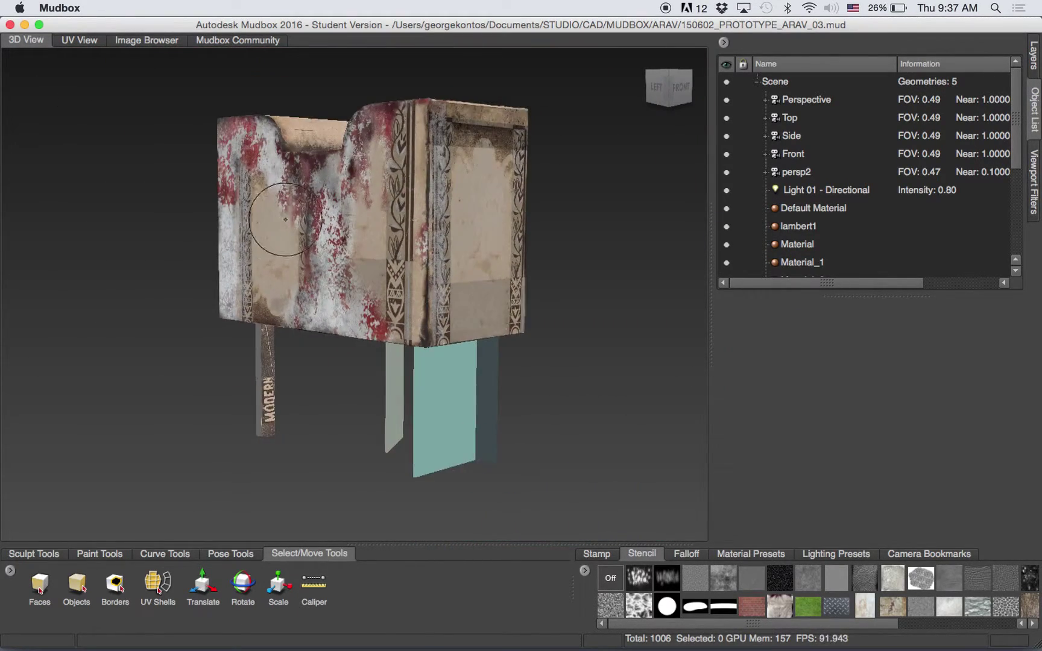
{"action": "left_click_drag", "start_coordinate": [491, 326], "coordinate": [470, 308], "text": "alt"}
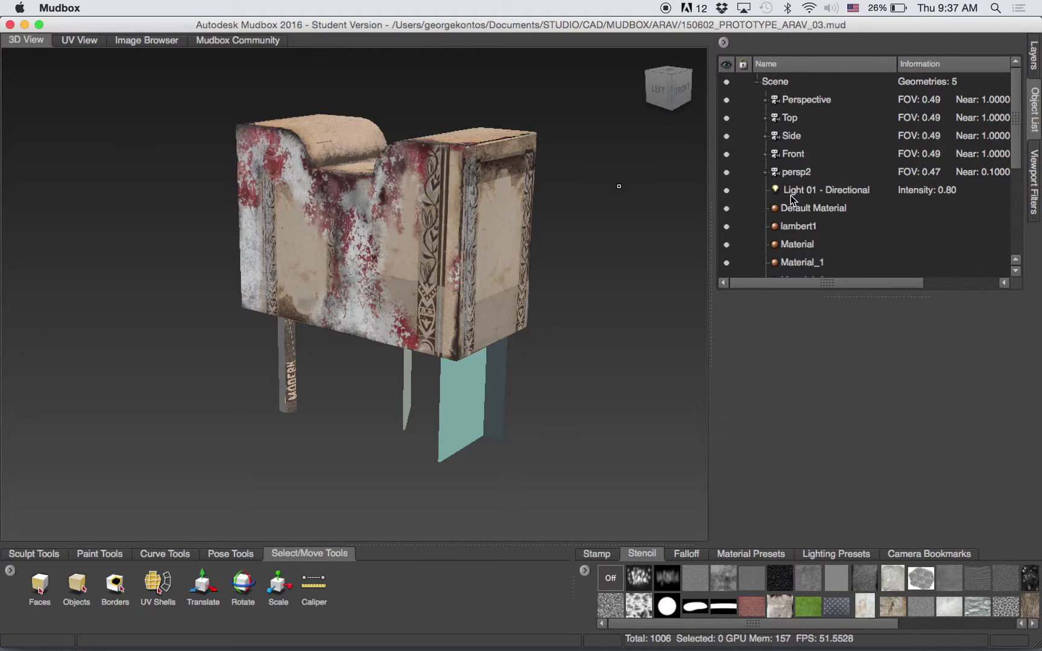
{"action": "left_click_drag", "start_coordinate": [1016, 157], "coordinate": [1016, 243]}
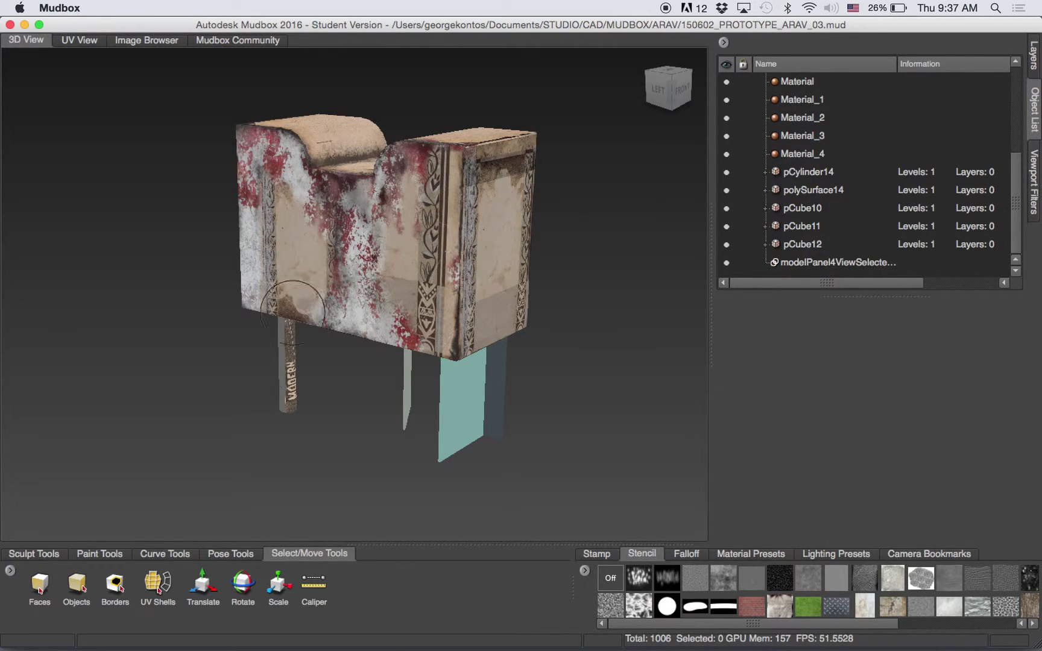
Step: Choose the Paint Brush tool, show the paint layers, and expand the Diffuse channel with the Building_Base_Color mask collapsed
{"action": "left_click", "coordinate": [54, 558]}
{"action": "left_click", "coordinate": [90, 555]}
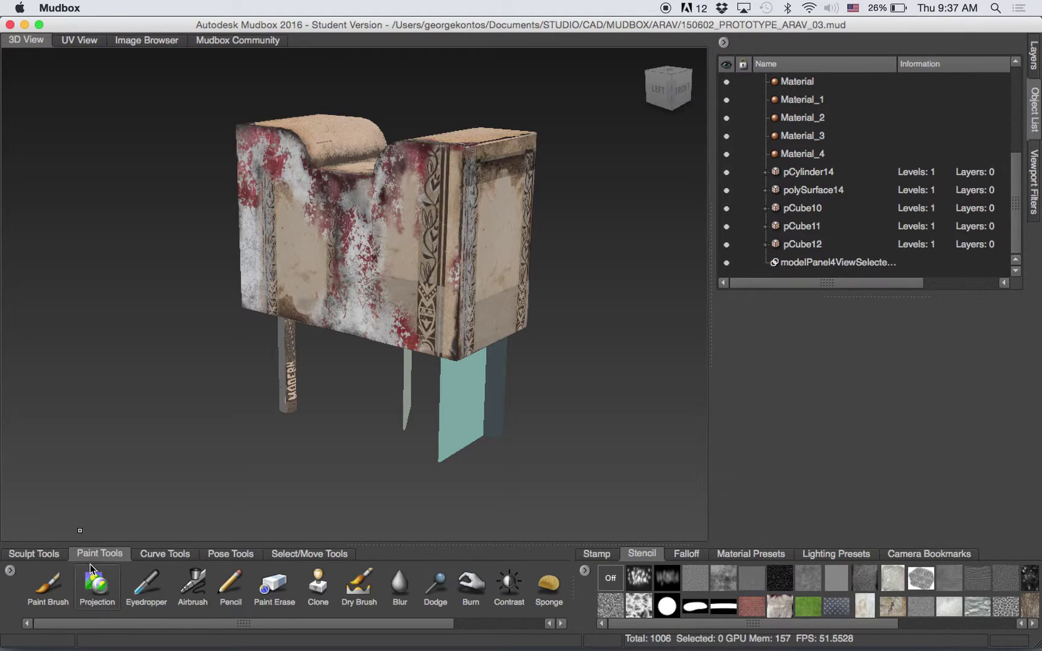
{"action": "left_click", "coordinate": [49, 594]}
{"action": "left_click", "coordinate": [1032, 64]}
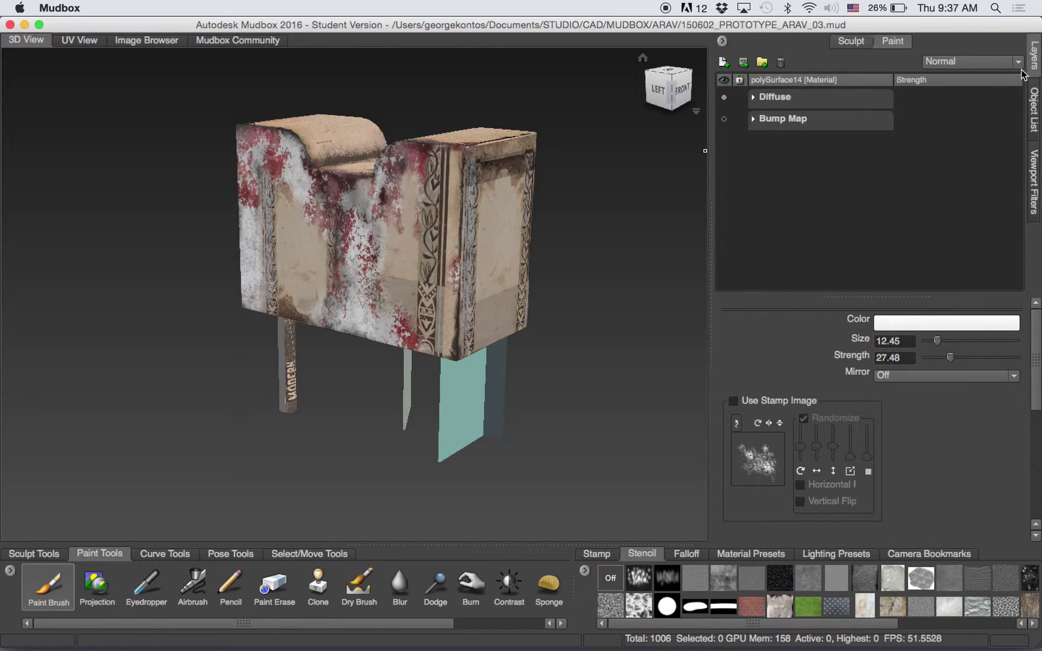
{"action": "left_click", "coordinate": [751, 97]}
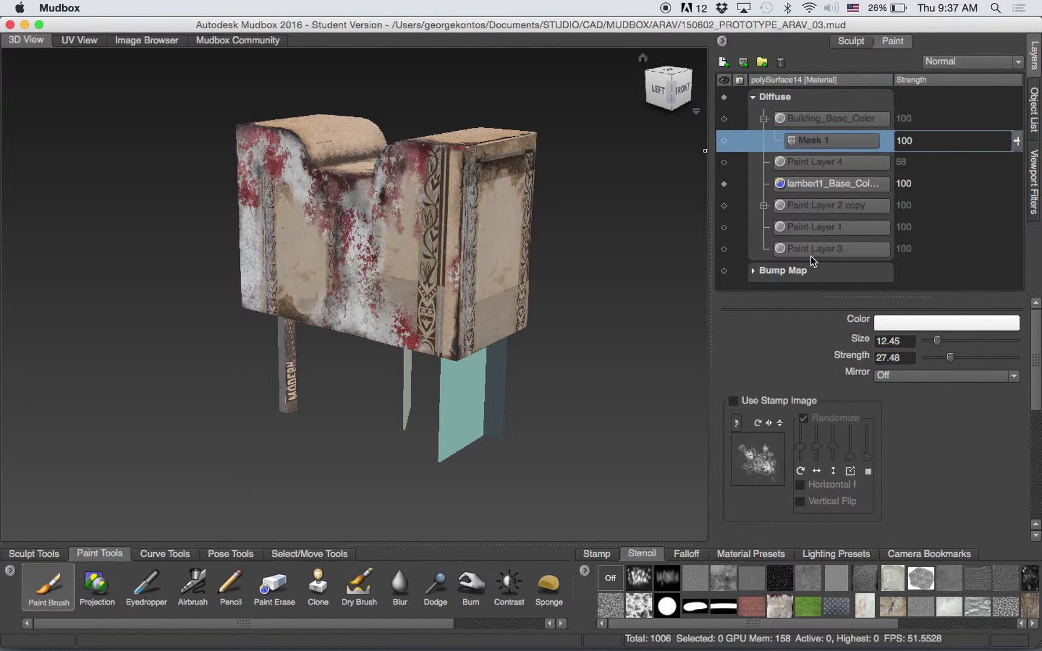
{"action": "left_click", "coordinate": [763, 118]}
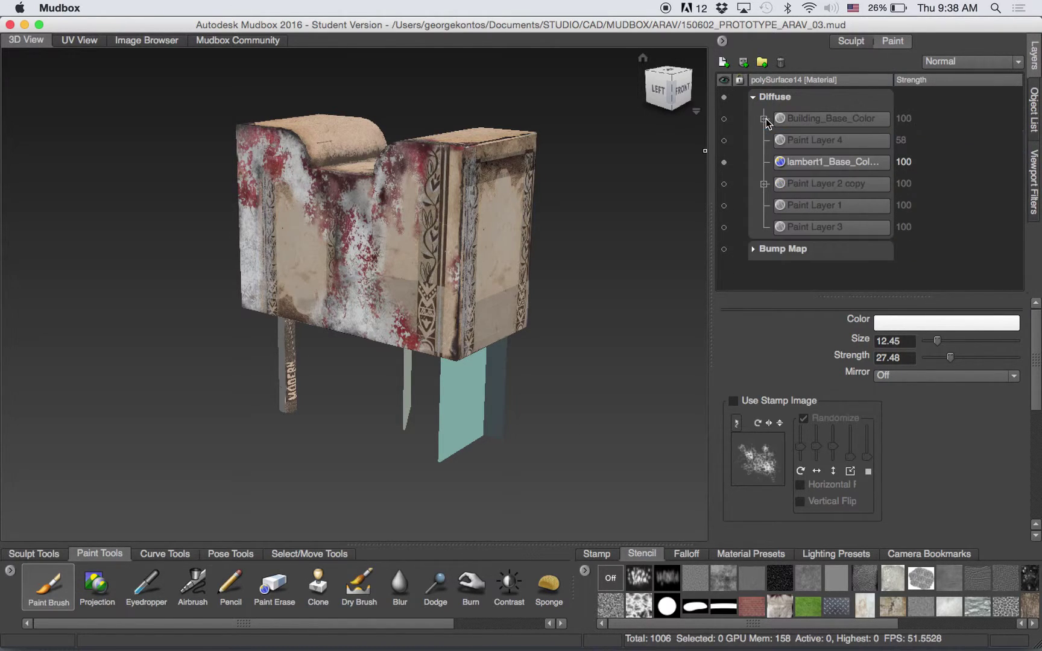
Step: Toggle the Building_Base_Color, Paint Layer 4 and lambert1 base color layers to check what each contributes to the building
{"action": "left_click", "coordinate": [723, 118]}
{"action": "left_click", "coordinate": [724, 141]}
{"action": "left_click", "coordinate": [724, 141]}
{"action": "left_click", "coordinate": [725, 162]}
{"action": "left_click", "coordinate": [724, 162]}
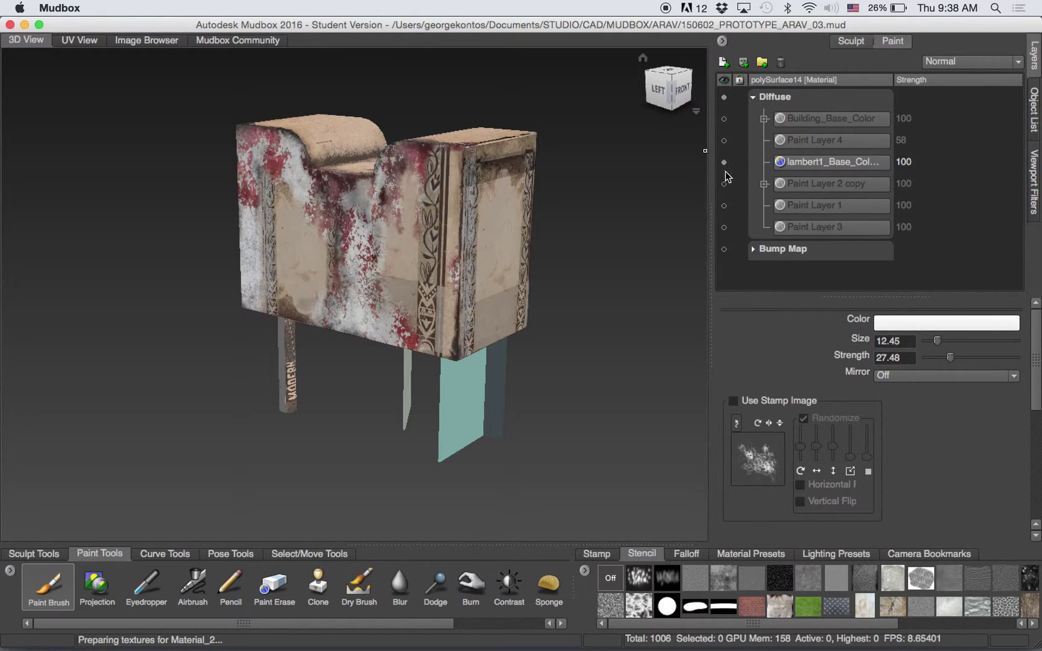
Step: Check Paint Layer 2 copy, Paint Layer 1 and Paint Layer 3 with the lambert1 base color layer hidden, and enable the Bump Map channel
{"action": "left_click", "coordinate": [724, 184]}
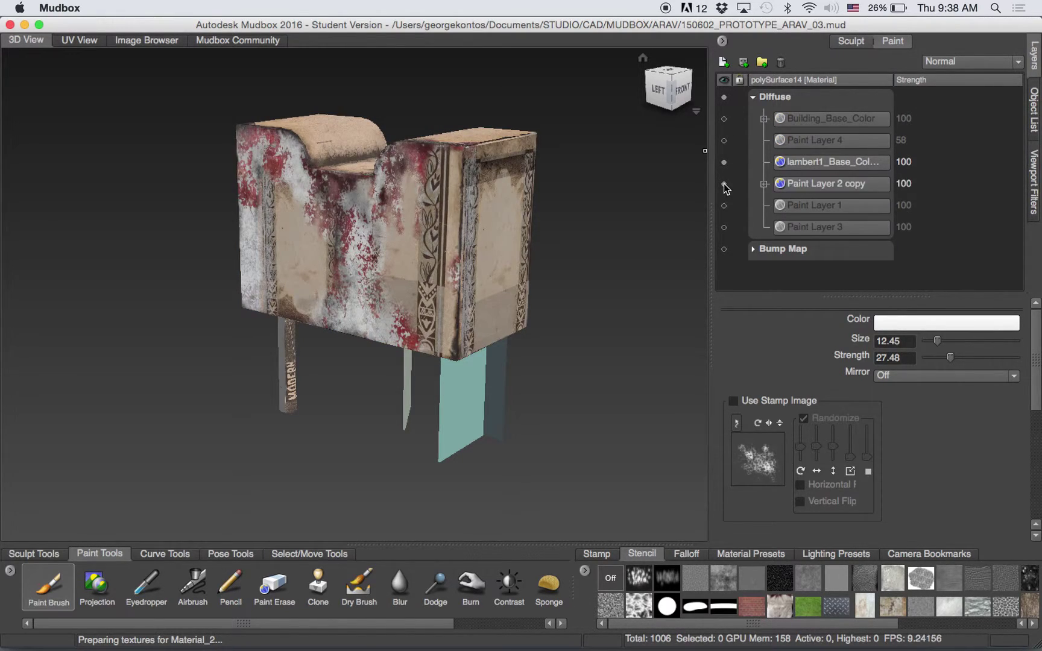
{"action": "left_click", "coordinate": [724, 162]}
{"action": "left_click", "coordinate": [724, 206]}
{"action": "left_click", "coordinate": [724, 227]}
{"action": "left_click", "coordinate": [724, 249]}
{"action": "left_click", "coordinate": [724, 228]}
{"action": "left_click", "coordinate": [724, 206]}
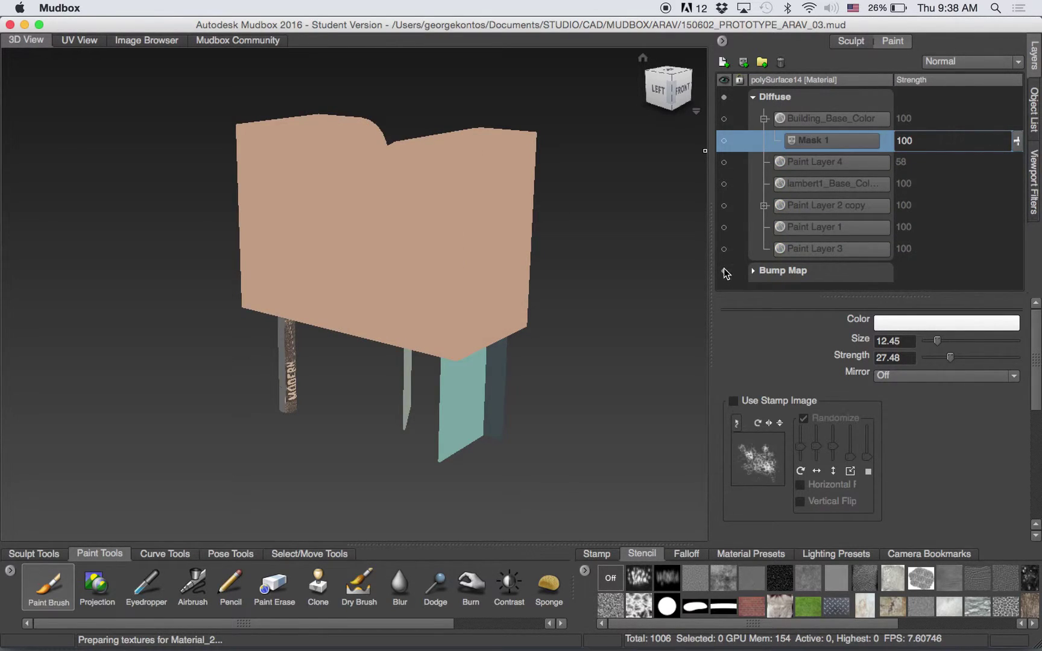
Step: Preview Paint Layer 4 alone, and leave the lambert1 base color layer as the only visible diffuse layer
{"action": "left_click", "coordinate": [724, 163]}
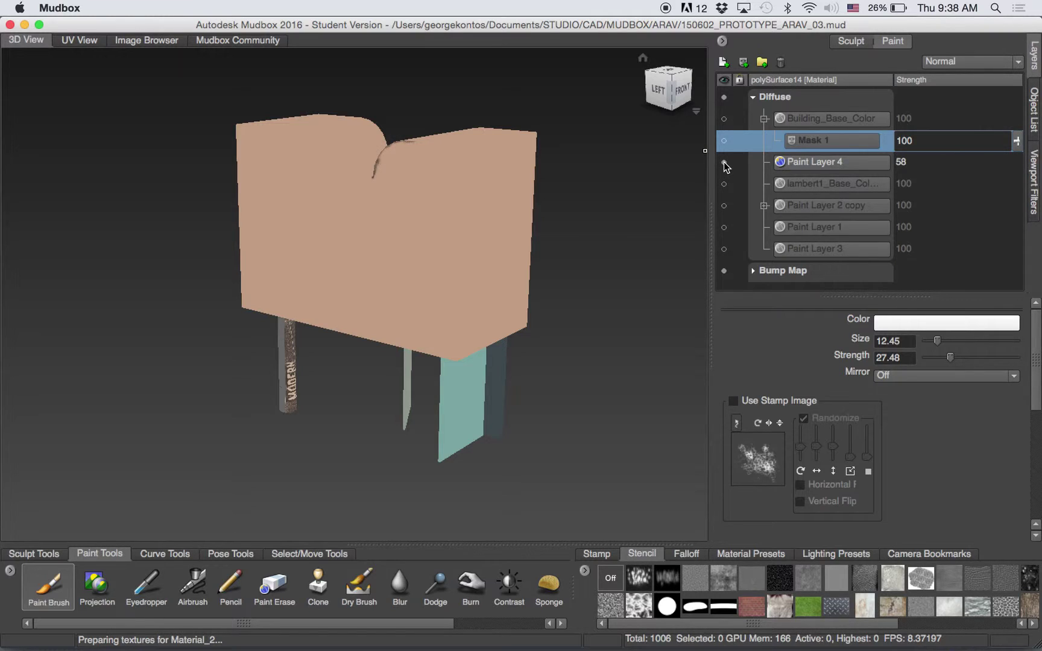
{"action": "left_click", "coordinate": [725, 162]}
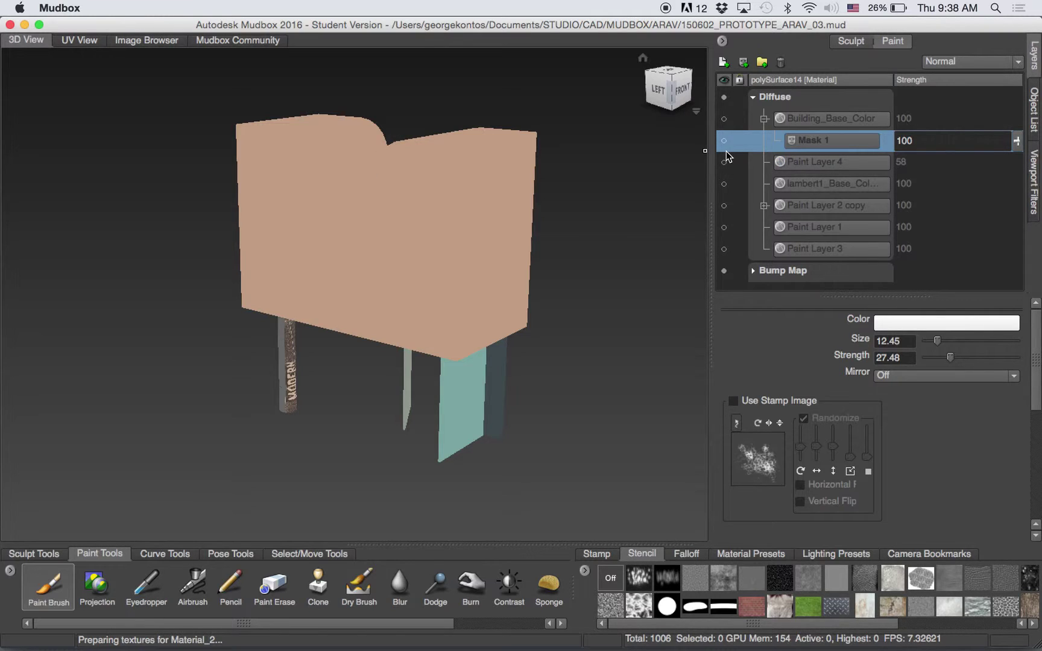
{"action": "left_click", "coordinate": [724, 184]}
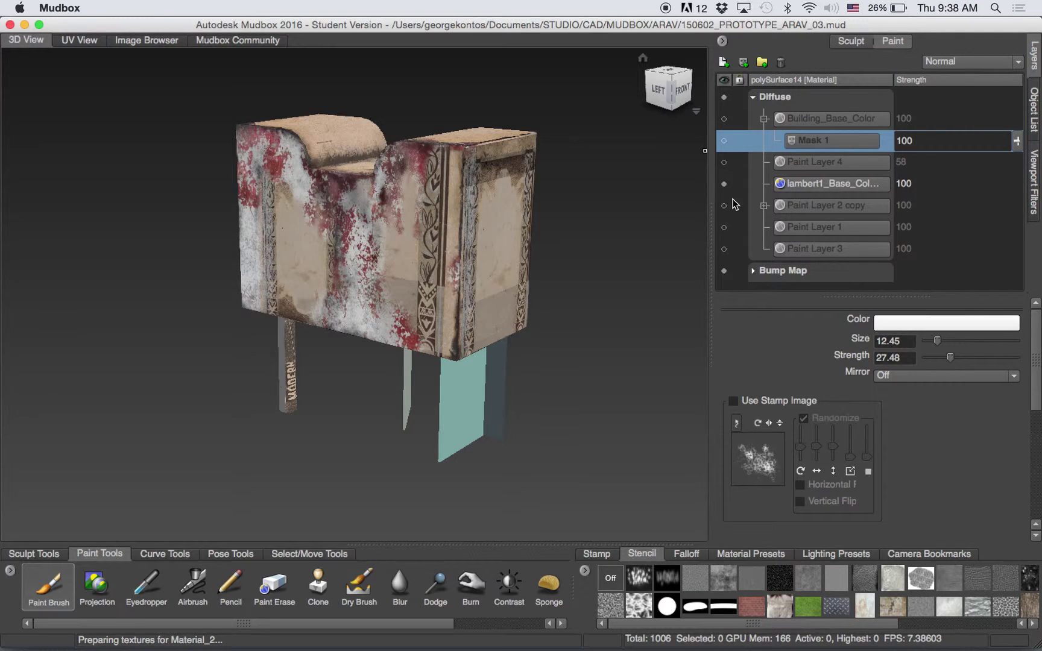
Step: Start exporting the selected lambert1 base color layer with the file type set to JPG 8 bit RGB
{"action": "left_click", "coordinate": [828, 186]}
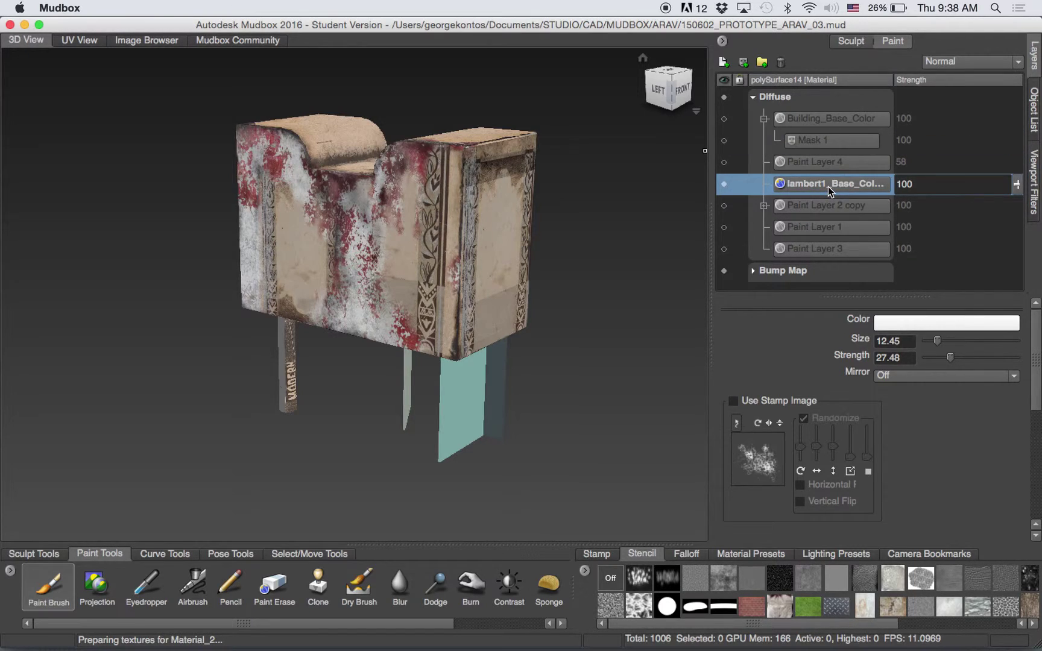
{"action": "right_click", "coordinate": [832, 186]}
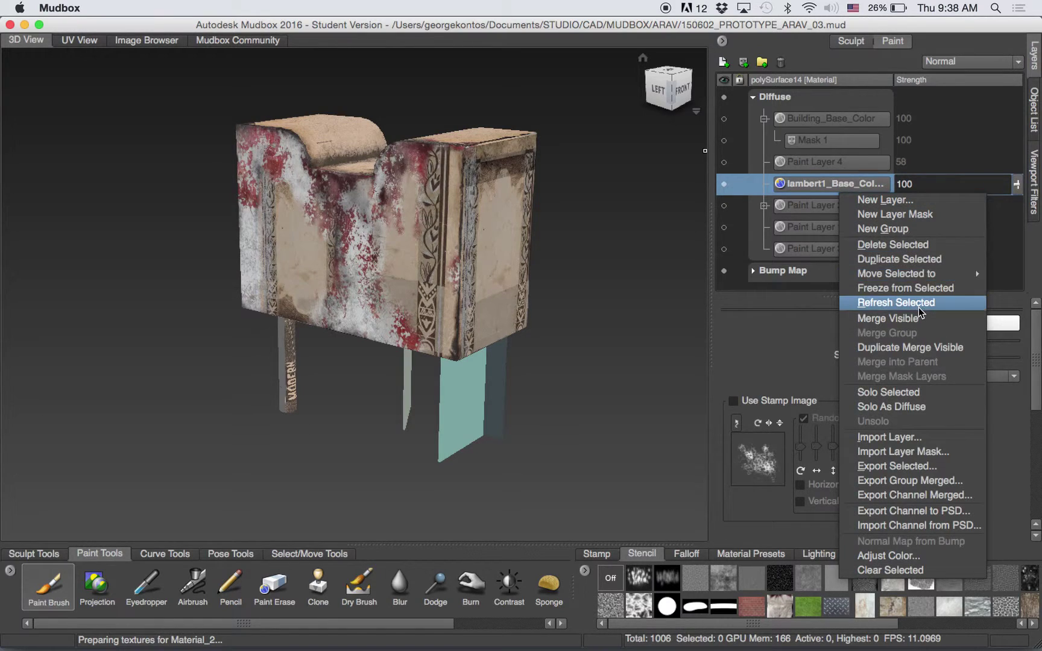
{"action": "left_click", "coordinate": [727, 182]}
{"action": "left_click", "coordinate": [724, 185]}
{"action": "left_click", "coordinate": [725, 186]}
{"action": "right_click", "coordinate": [804, 191]}
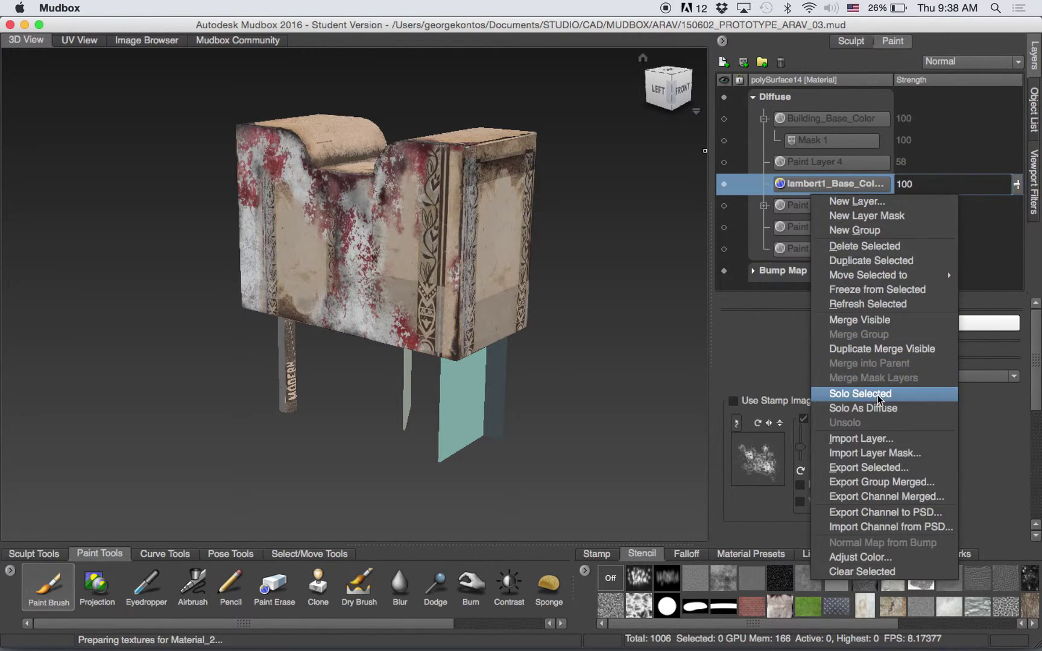
{"action": "left_click", "coordinate": [876, 468]}
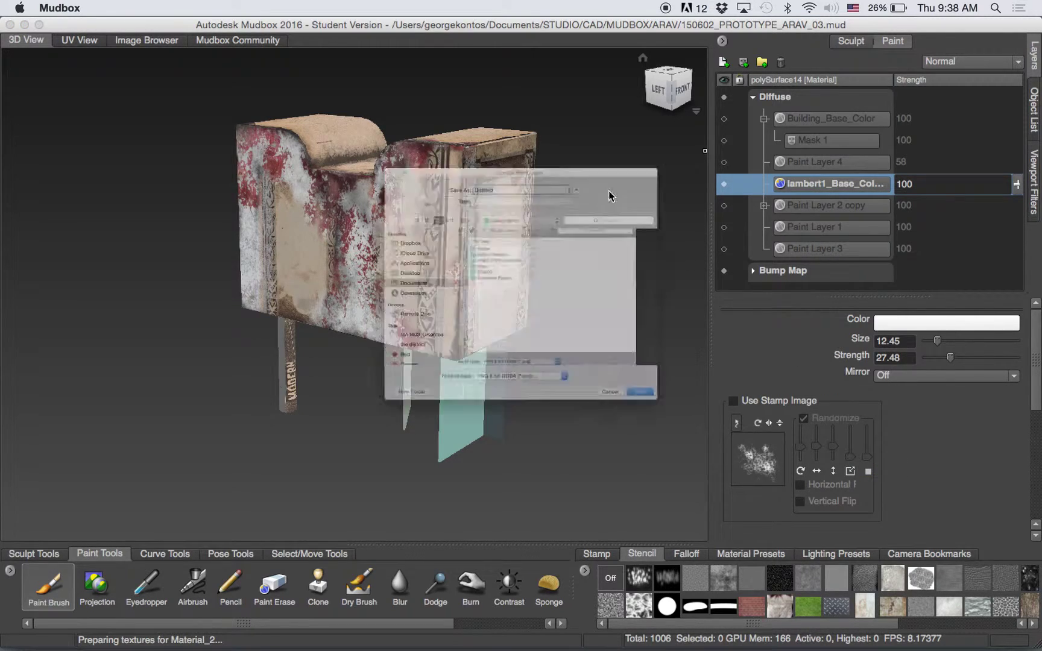
{"action": "left_click", "coordinate": [505, 463]}
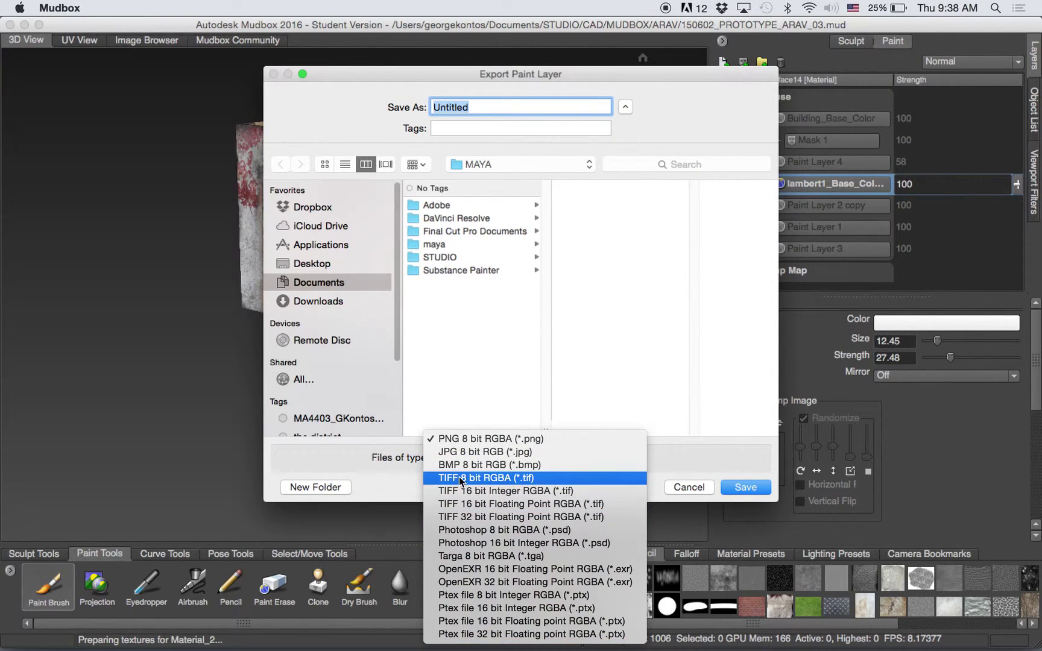
{"action": "left_click", "coordinate": [477, 451]}
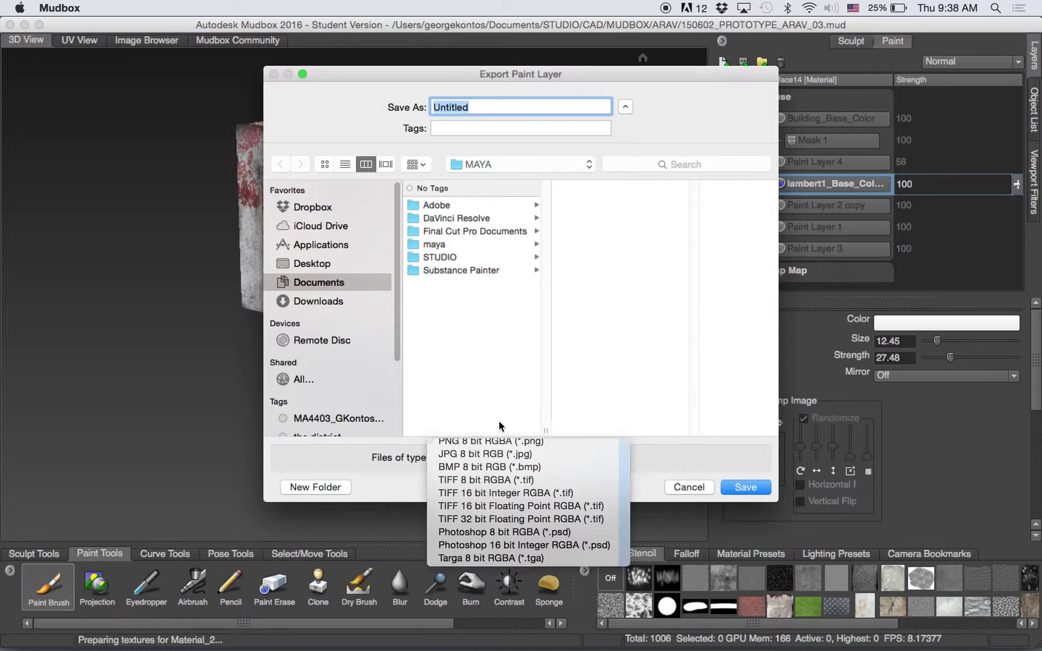
Step: Set the export destination to the OIL_BARREL project's sourceimages folder in STUDIO/CAD/MAYA and name the file Building_color_01
{"action": "left_click", "coordinate": [456, 243]}
{"action": "left_click", "coordinate": [337, 263]}
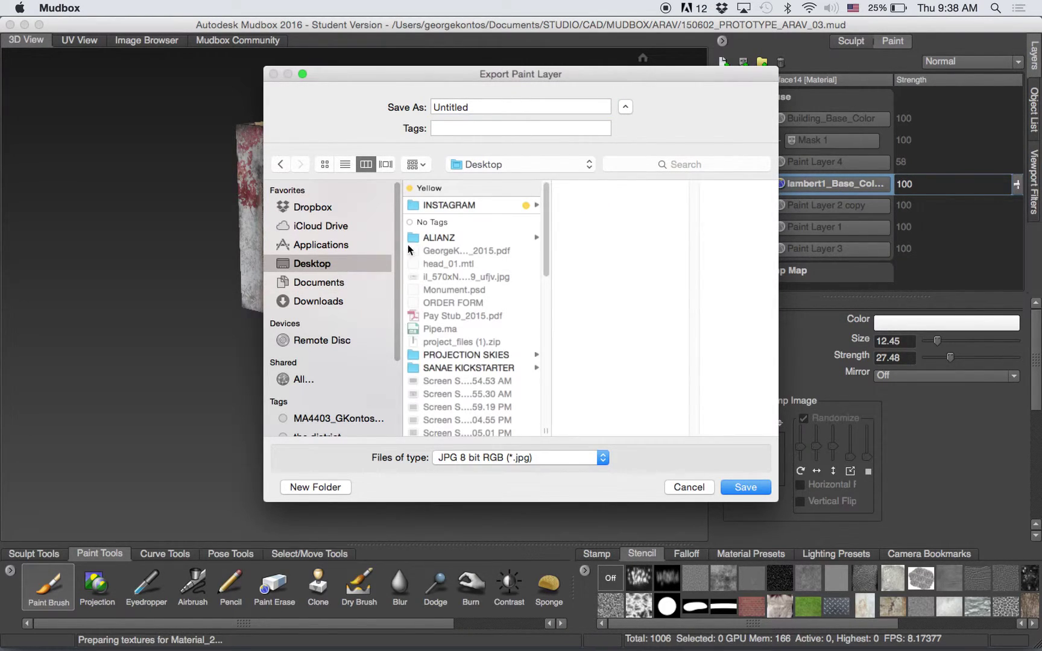
{"action": "left_click", "coordinate": [334, 283]}
{"action": "left_click", "coordinate": [440, 258]}
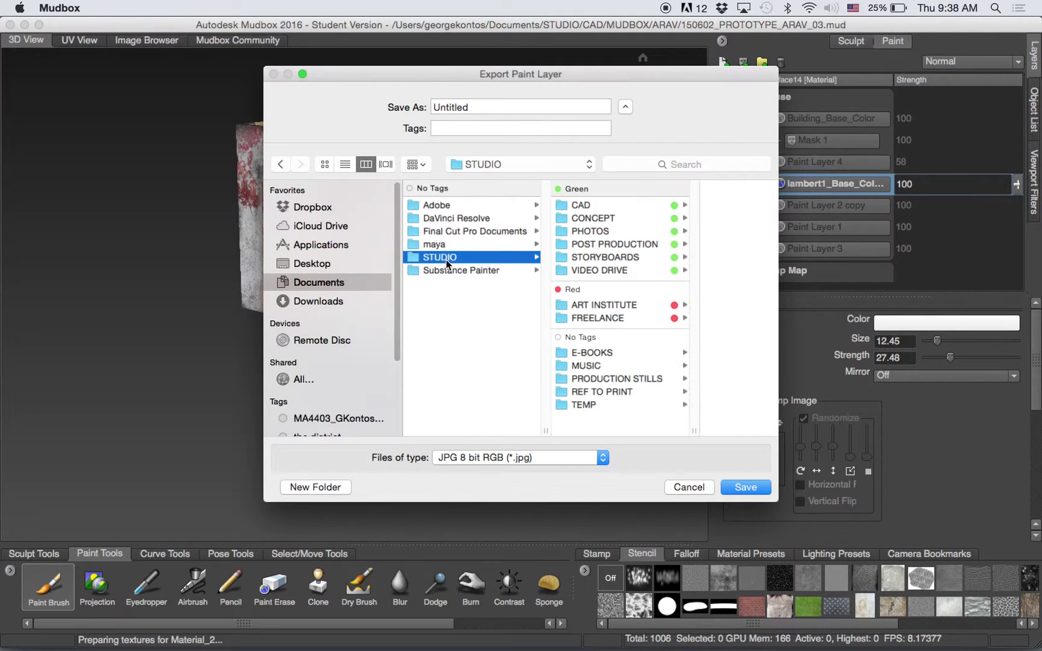
{"action": "left_click", "coordinate": [579, 205]}
{"action": "left_click_drag", "start_coordinate": [656, 89], "coordinate": [524, 56]}
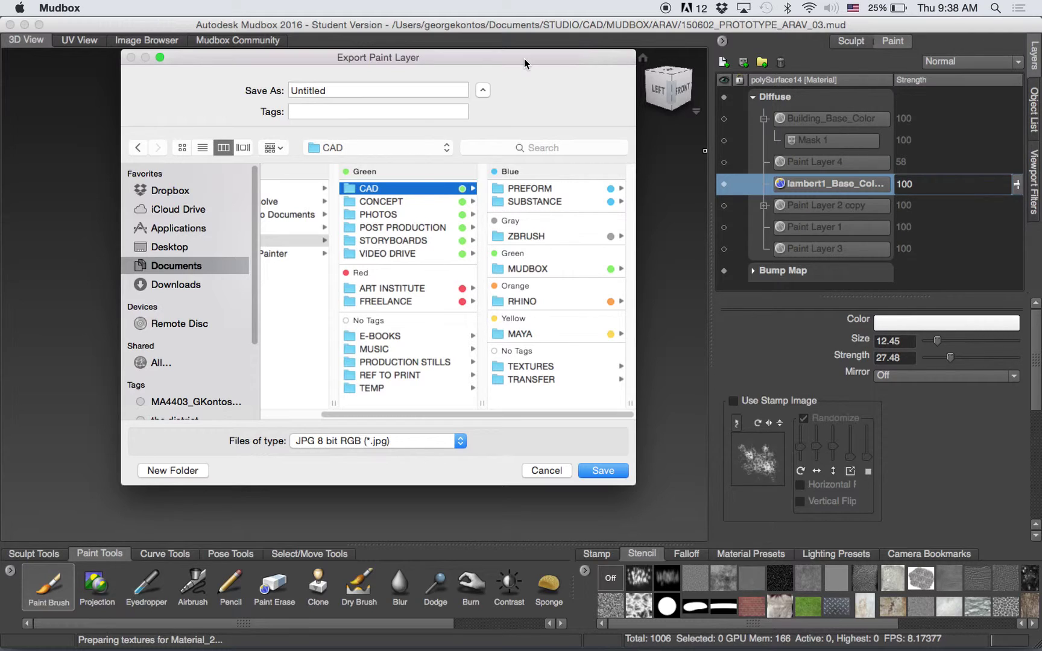
{"action": "left_click", "coordinate": [521, 334]}
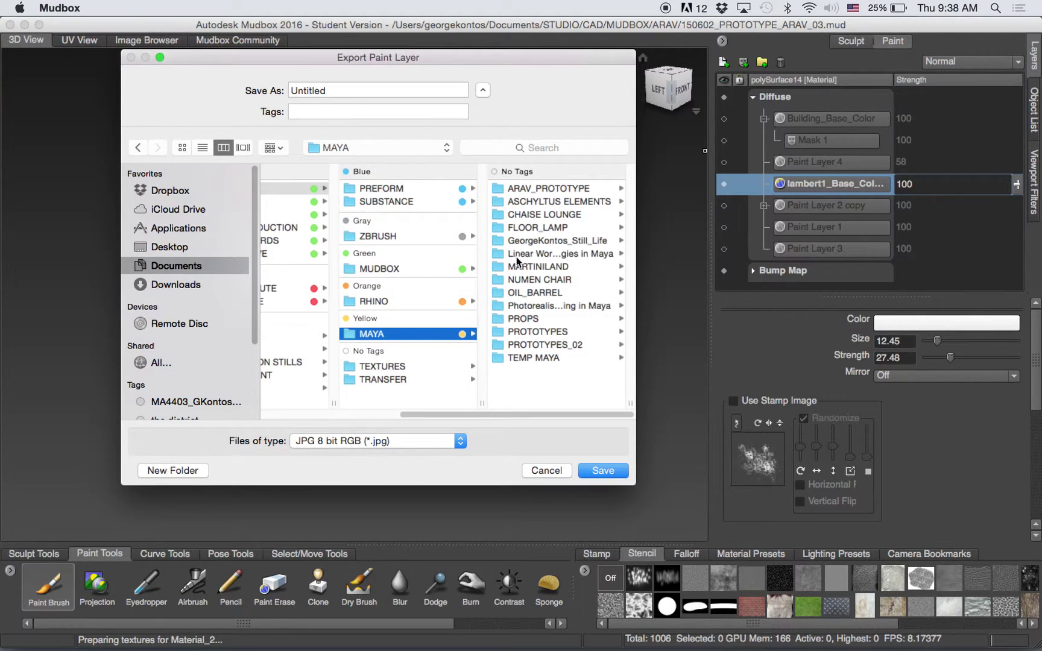
{"action": "left_click", "coordinate": [539, 295]}
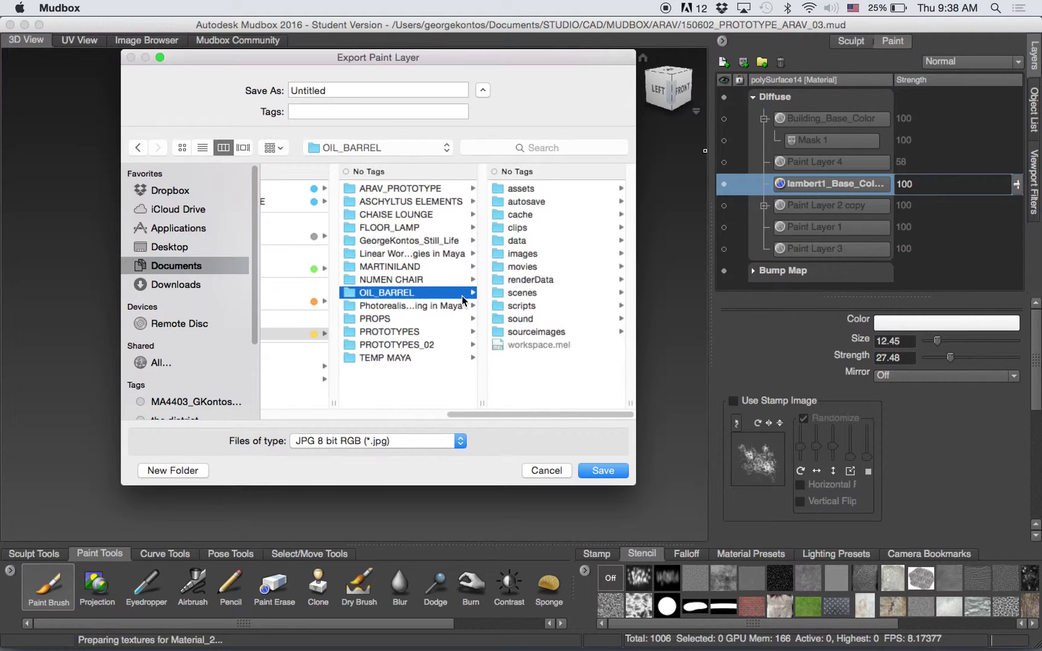
{"action": "left_click", "coordinate": [535, 331]}
{"action": "left_click", "coordinate": [358, 90]}
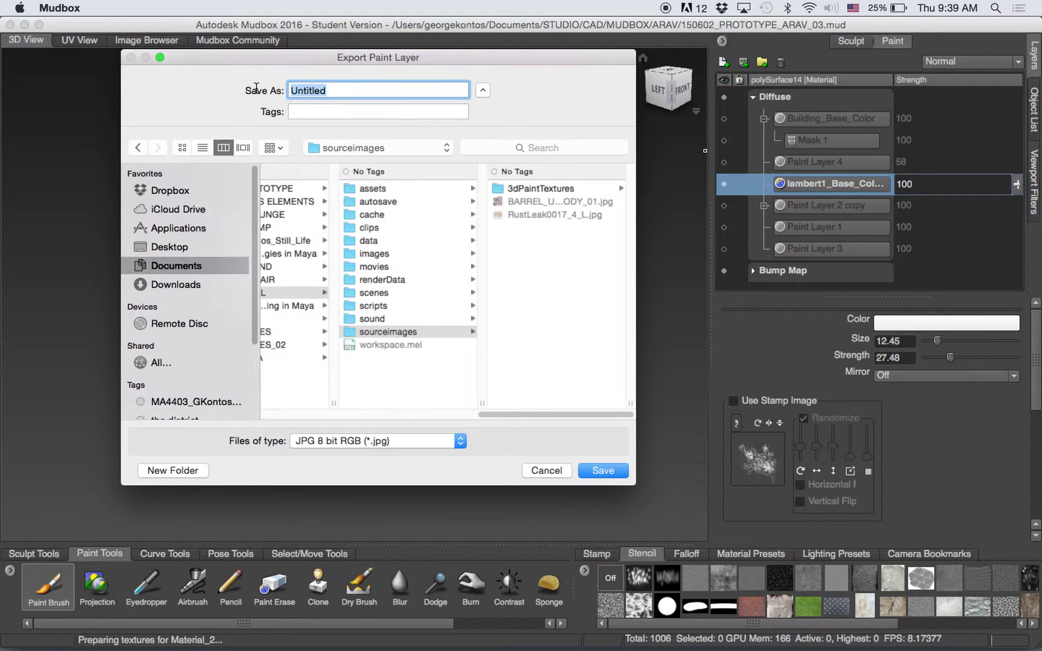
{"action": "type", "text": "Building_color_01"}
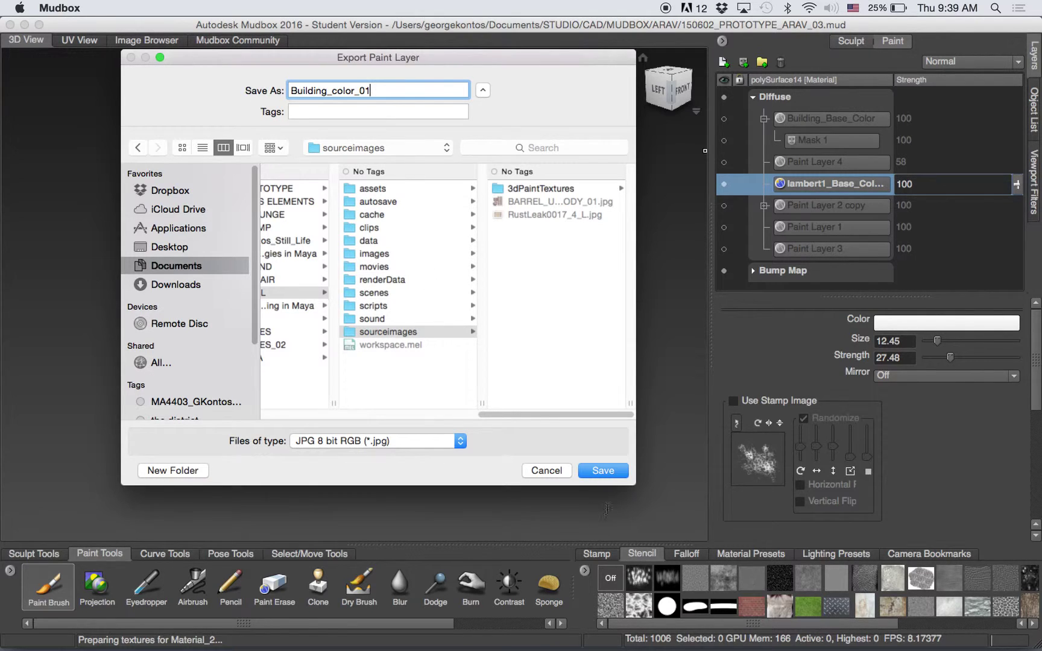
Step: Save the lambert1 base color layer export as Building_color_01 in the sourceimages folder
{"action": "left_click", "coordinate": [609, 471]}
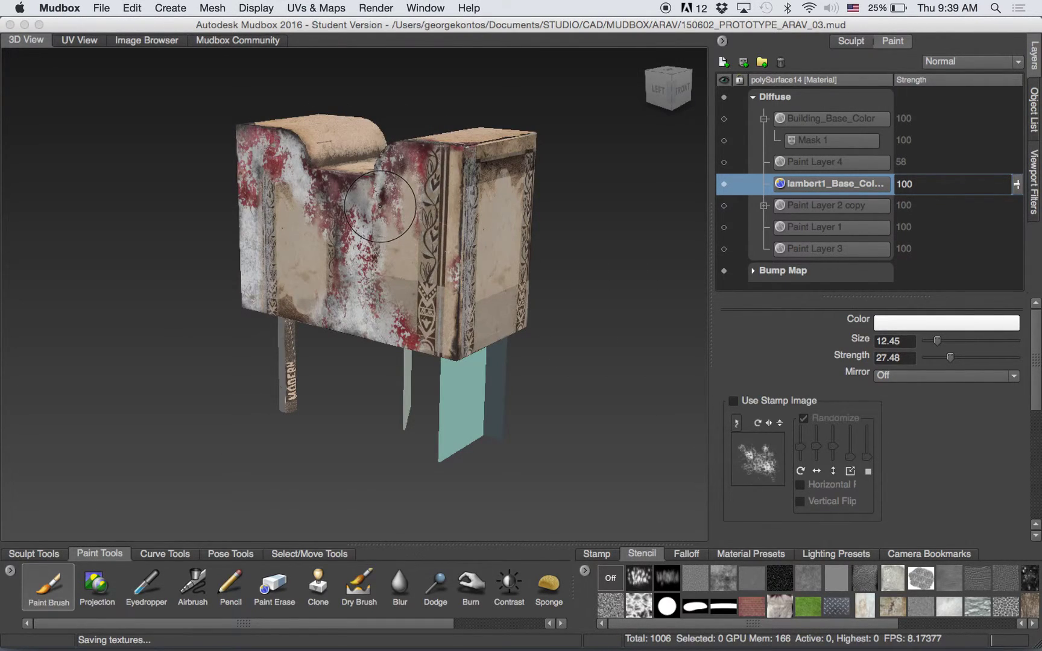
{"action": "key", "text": "super+Tab"}
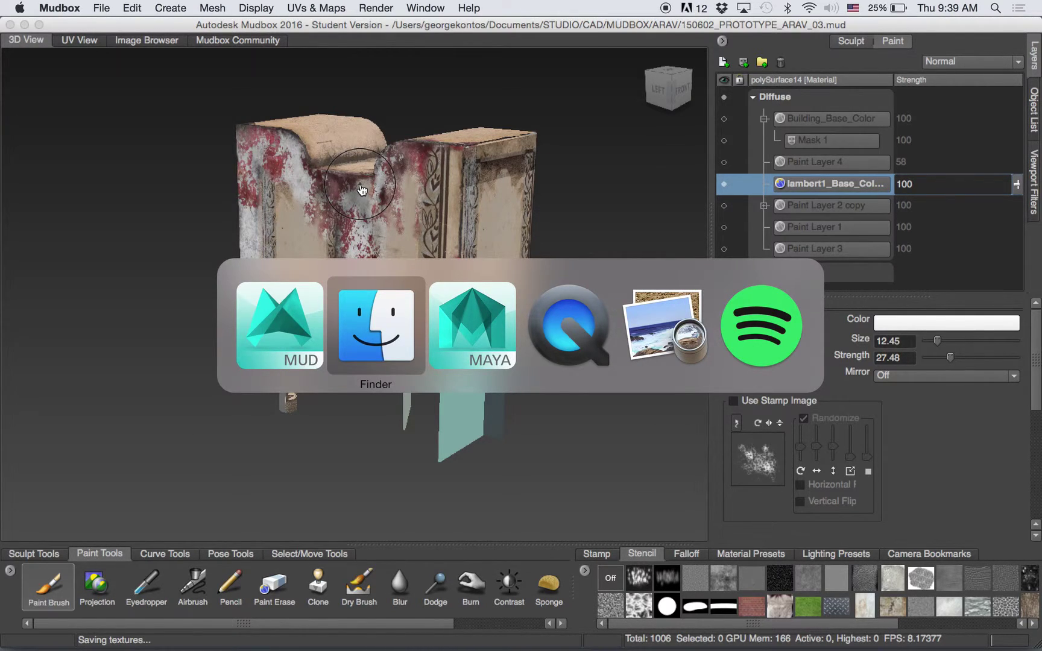
{"action": "key", "text": "Escape"}
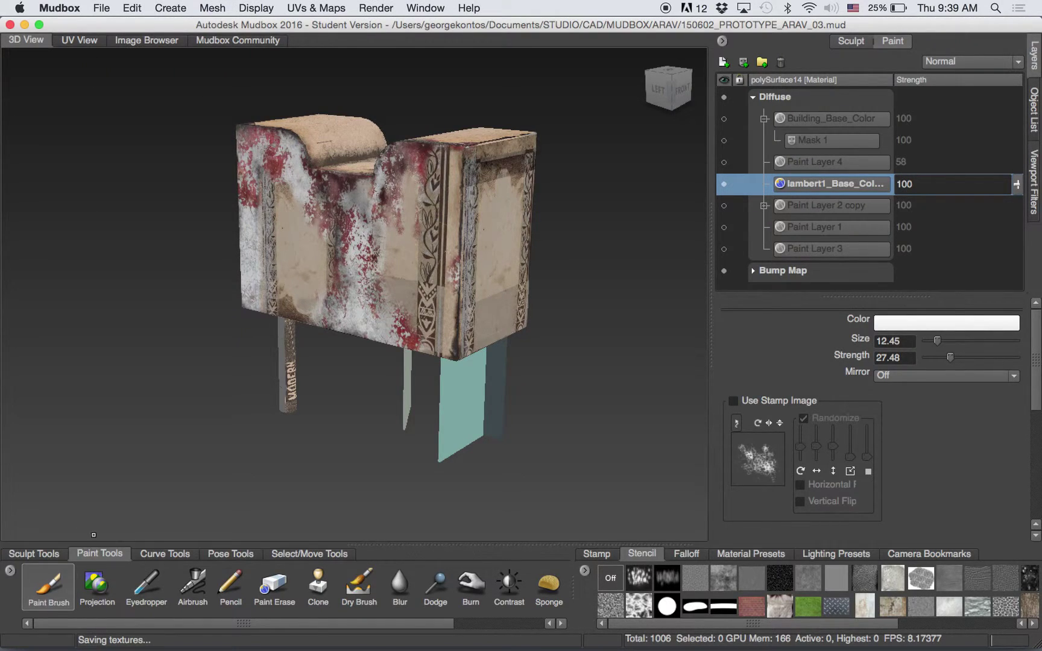
Step: Select the building body and all four supports beneath it with the Objects selection tool
{"action": "left_click", "coordinate": [34, 554]}
{"action": "left_click", "coordinate": [231, 553]}
{"action": "left_click", "coordinate": [299, 554]}
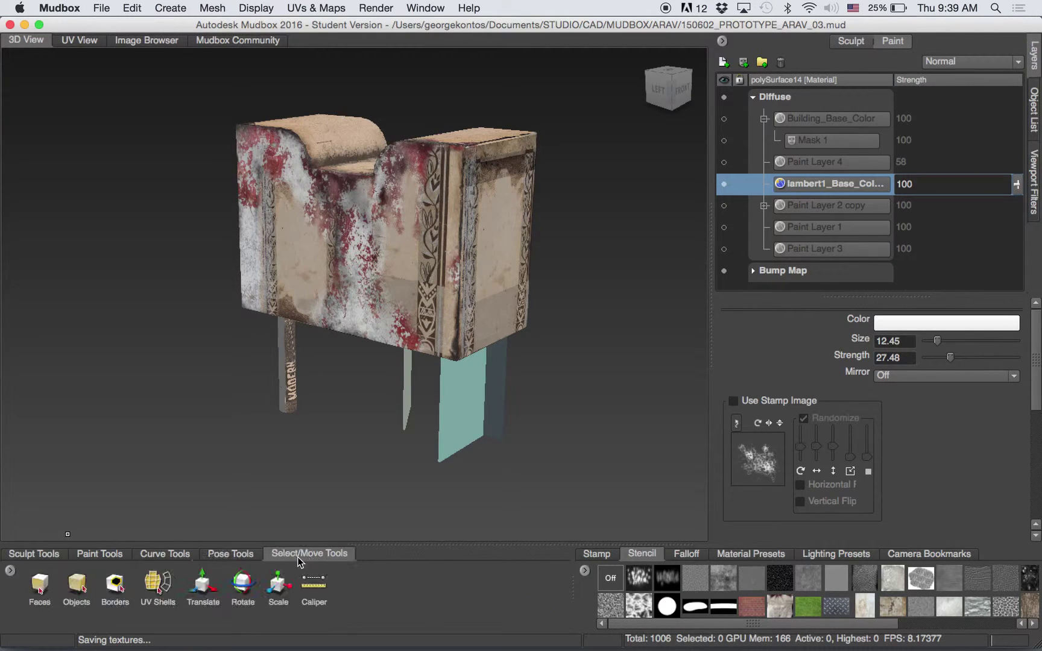
{"action": "left_click", "coordinate": [78, 584]}
{"action": "left_click", "coordinate": [349, 220]}
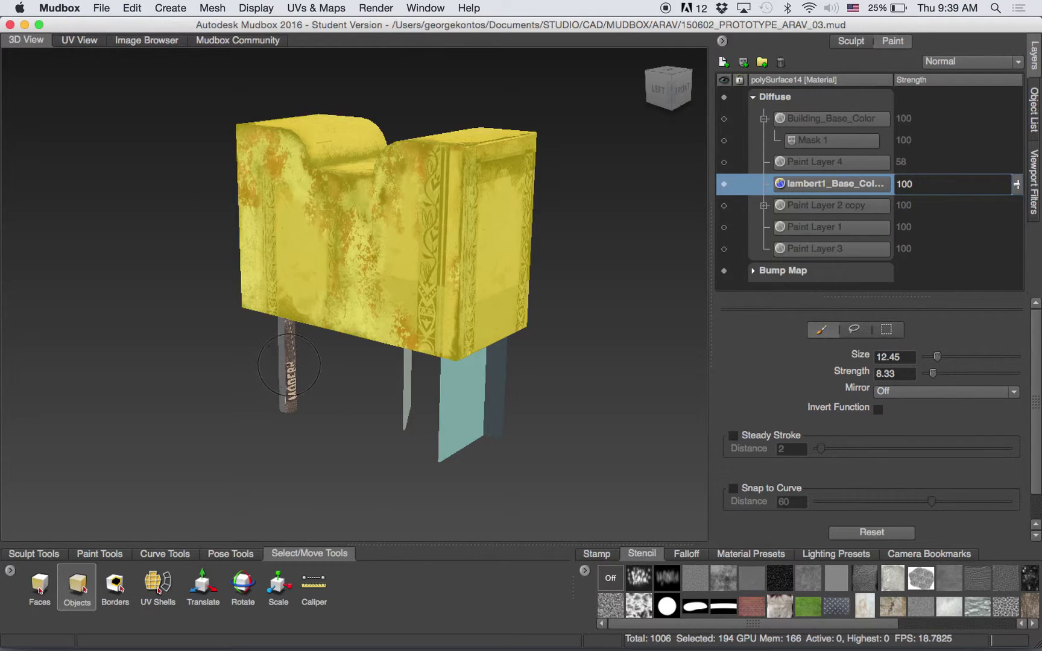
{"action": "left_click", "coordinate": [289, 365]}
{"action": "left_click", "coordinate": [407, 389]}
{"action": "left_click", "coordinate": [502, 384]}
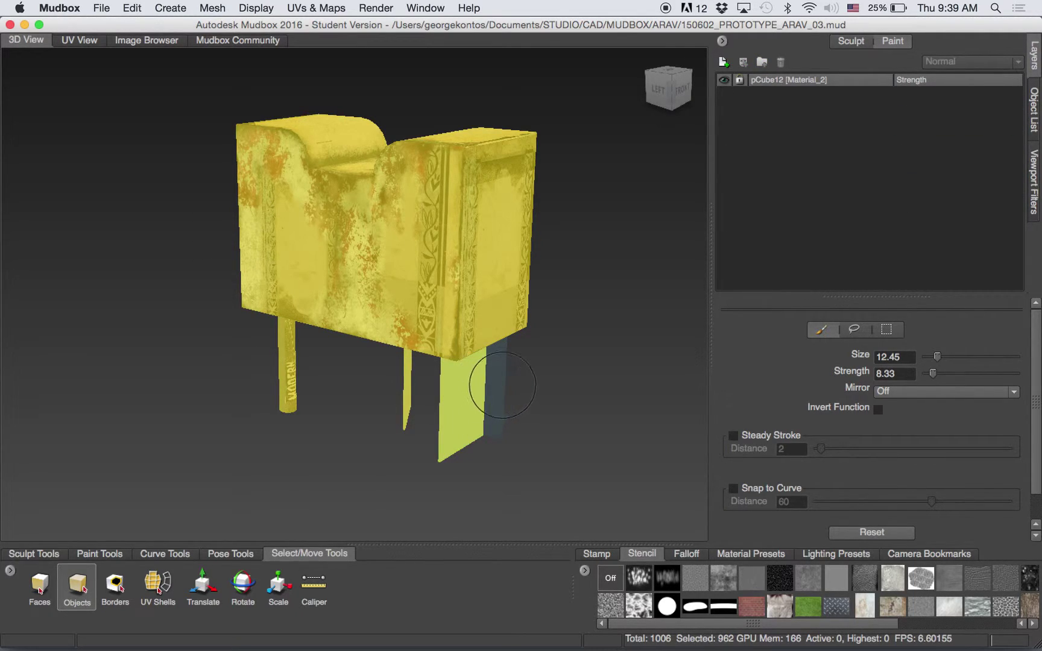
{"action": "left_click", "coordinate": [502, 385]}
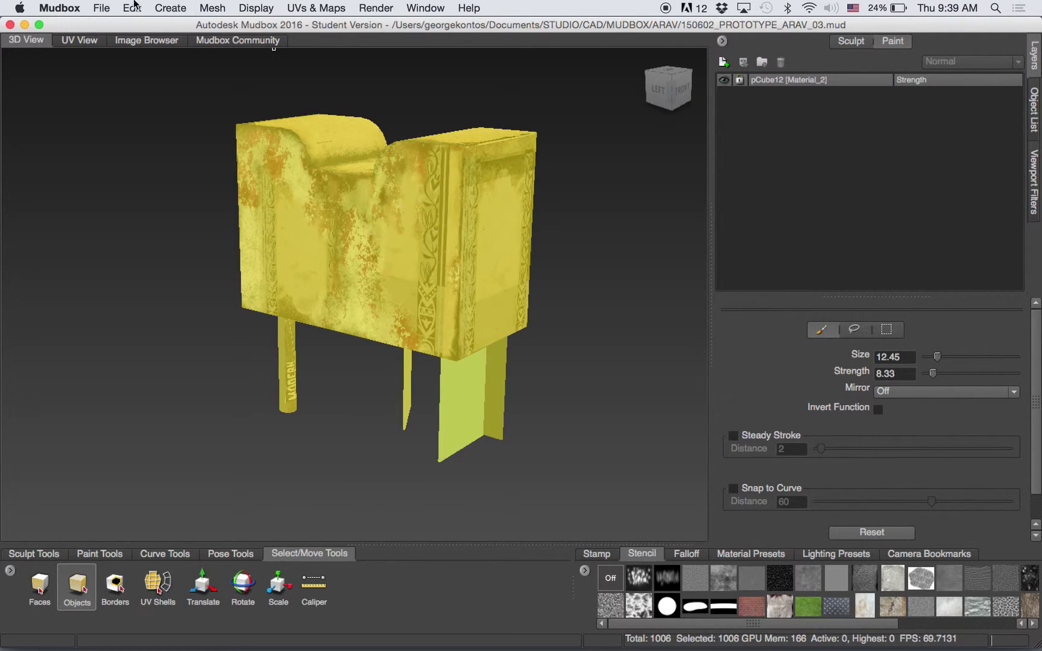
Step: Send the selected building pieces to Maya with the Update Current Scene option
{"action": "left_click", "coordinate": [101, 8]}
{"action": "mouse_move", "coordinate": [151, 107]}
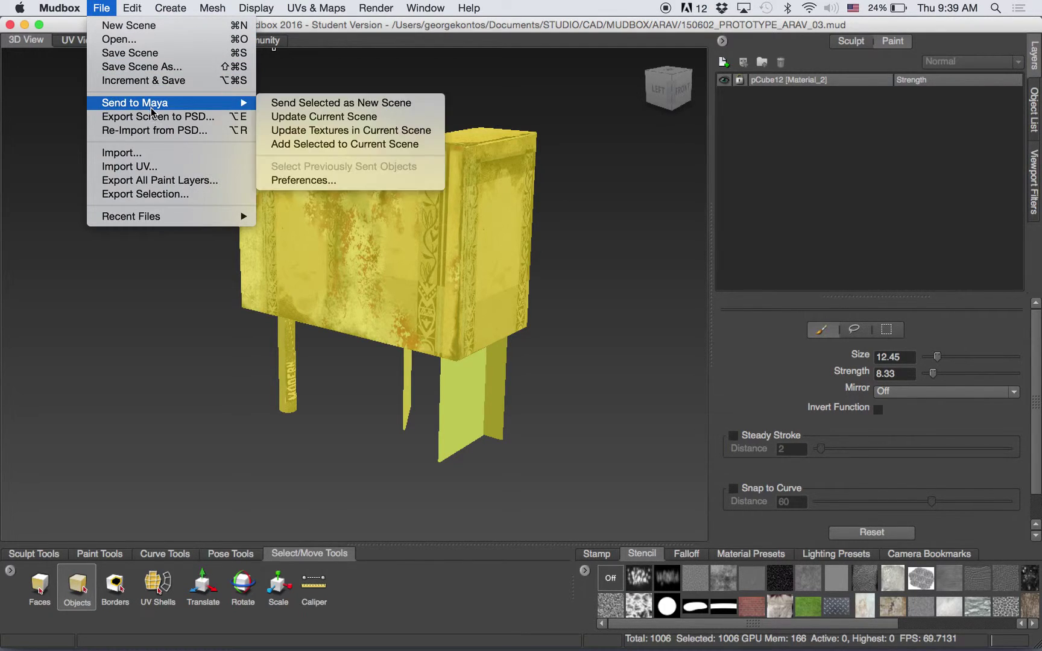
{"action": "left_click", "coordinate": [326, 118]}
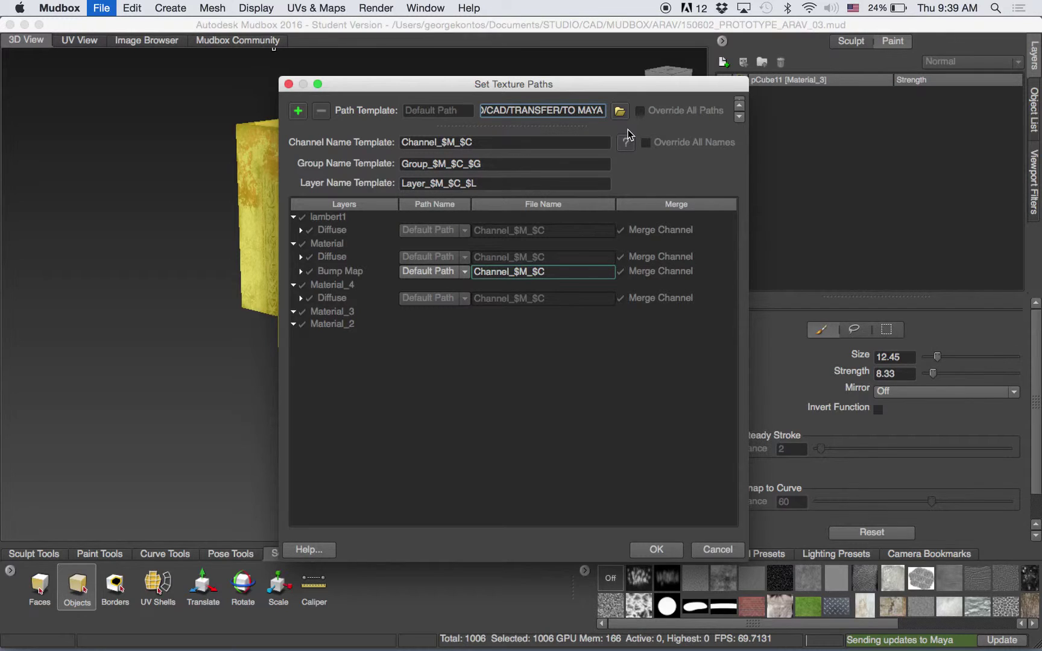
Step: Set the default texture path to the NUMEN CHAIR folder in CAD/MAYA
{"action": "left_click", "coordinate": [621, 112]}
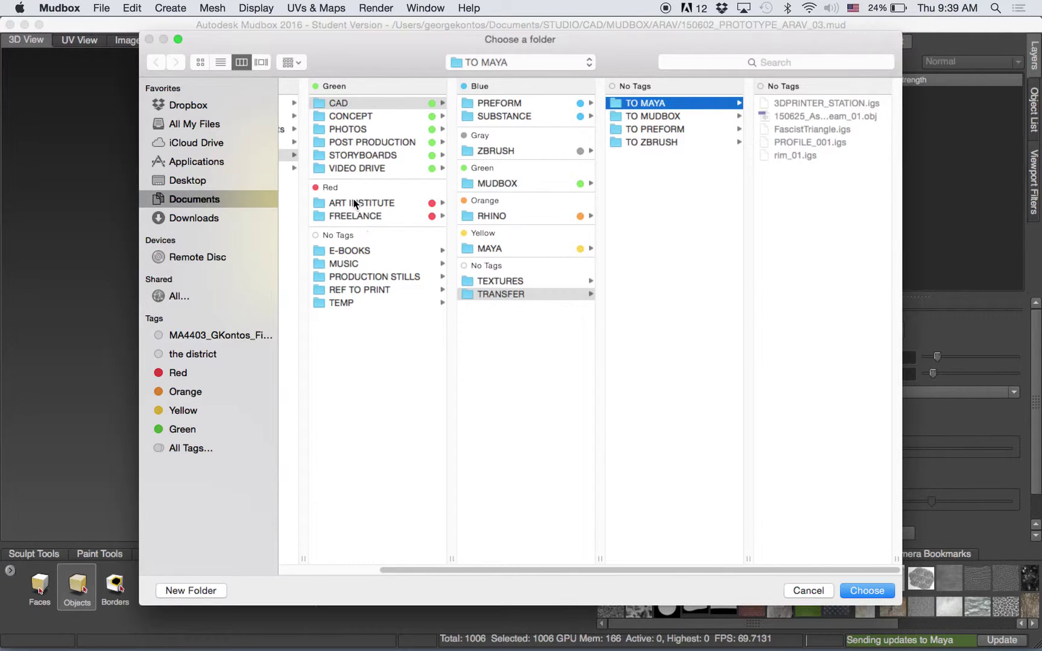
{"action": "left_click", "coordinate": [375, 103]}
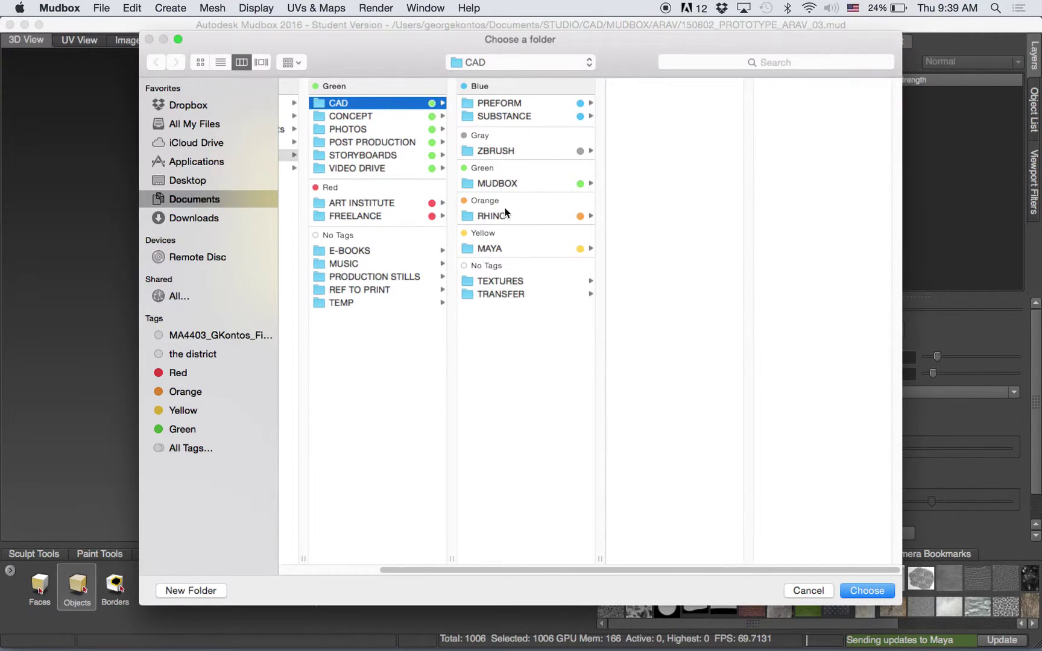
{"action": "left_click", "coordinate": [512, 281]}
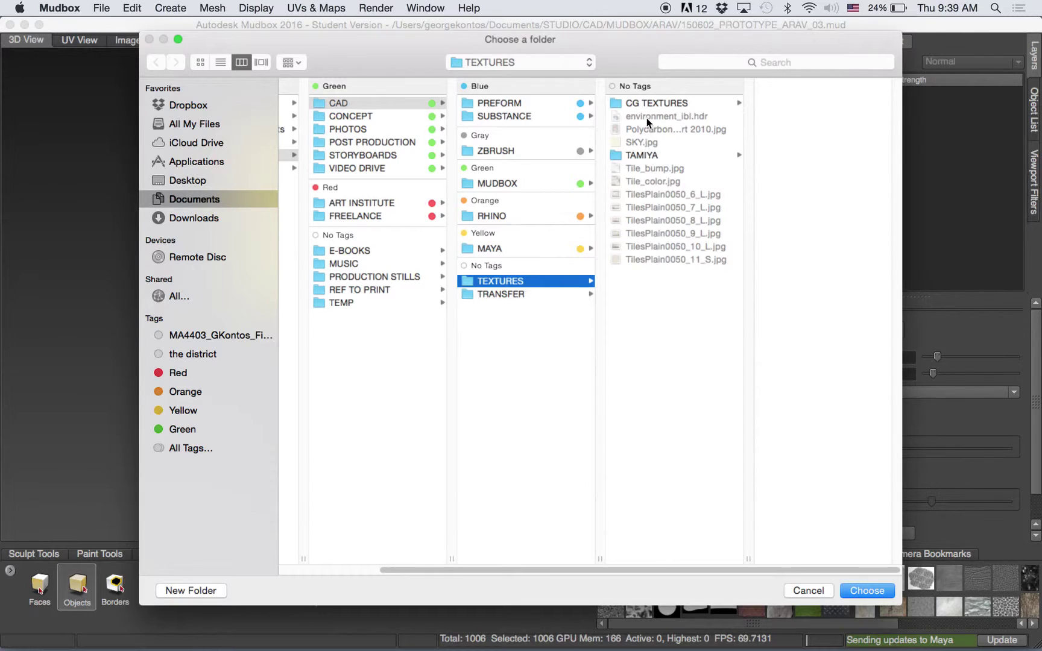
{"action": "left_click", "coordinate": [362, 103]}
{"action": "left_click", "coordinate": [507, 248]}
{"action": "left_click", "coordinate": [669, 192]}
{"action": "key", "text": "Return"}
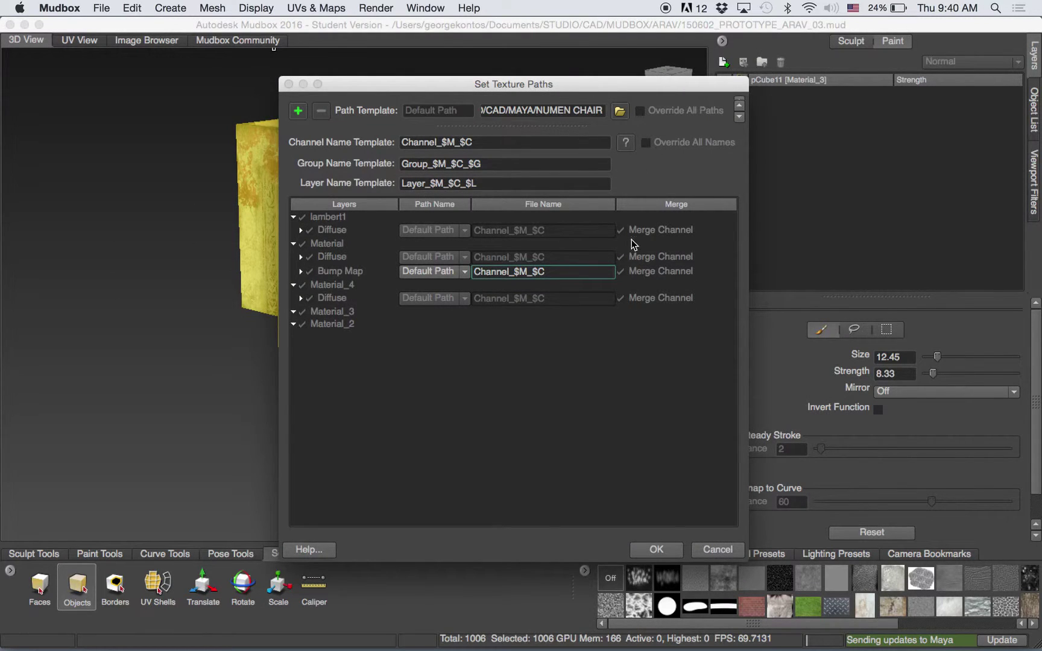
Step: Set the default texture path to OIL_BARREL/sourceimages and accept the texture path settings
{"action": "left_click", "coordinate": [625, 113]}
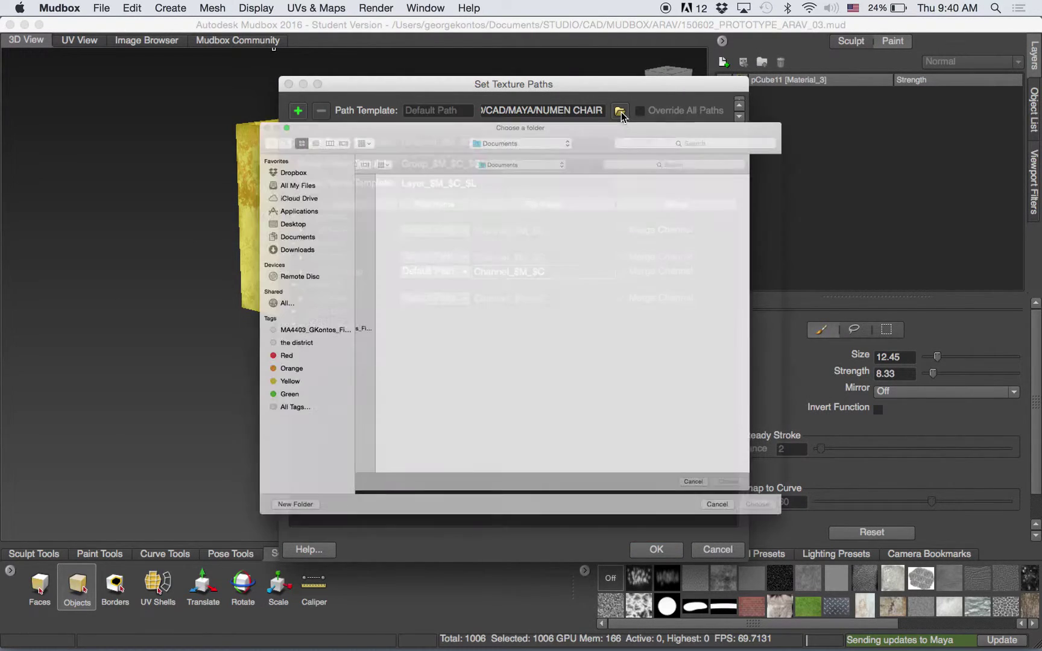
{"action": "left_click", "coordinate": [668, 209]}
{"action": "left_click", "coordinate": [800, 244]}
{"action": "key", "text": "Return"}
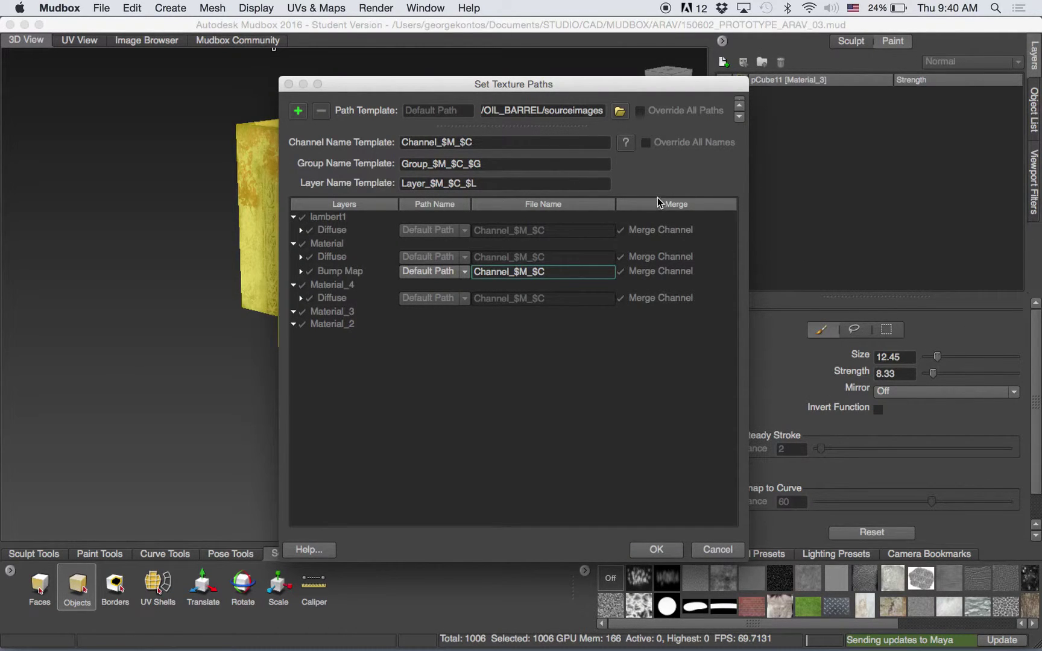
{"action": "left_click", "coordinate": [660, 549]}
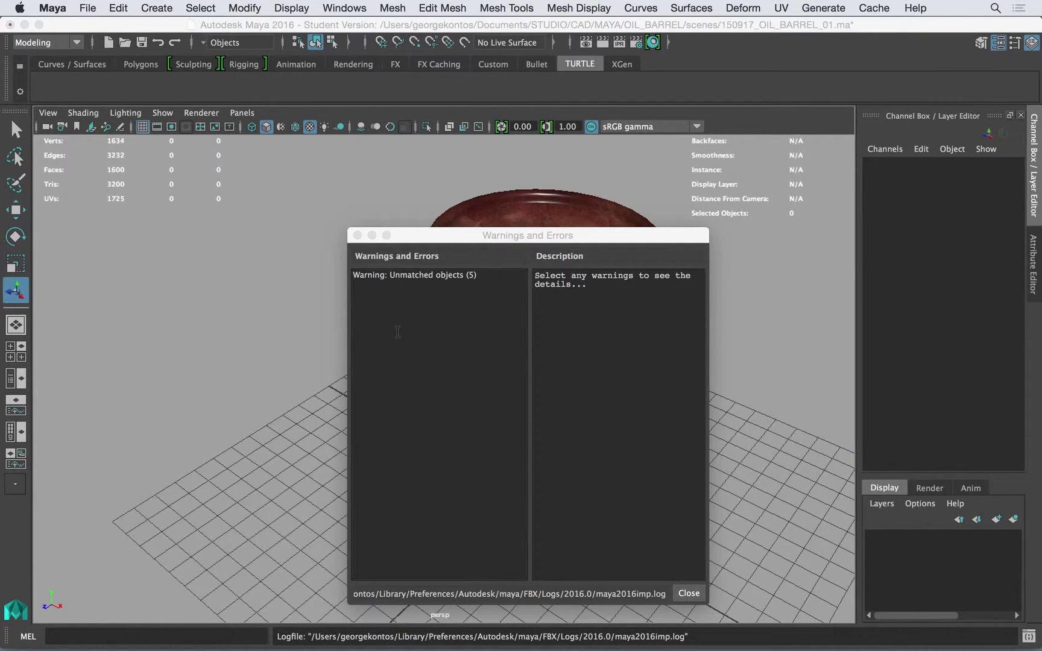
Step: Close the import warnings in Maya and inspect the imported building body and support
{"action": "left_click", "coordinate": [688, 593]}
{"action": "left_click_drag", "start_coordinate": [632, 281], "coordinate": [512, 306], "text": "alt"}
{"action": "left_click", "coordinate": [459, 313]}
{"action": "left_click", "coordinate": [466, 413]}
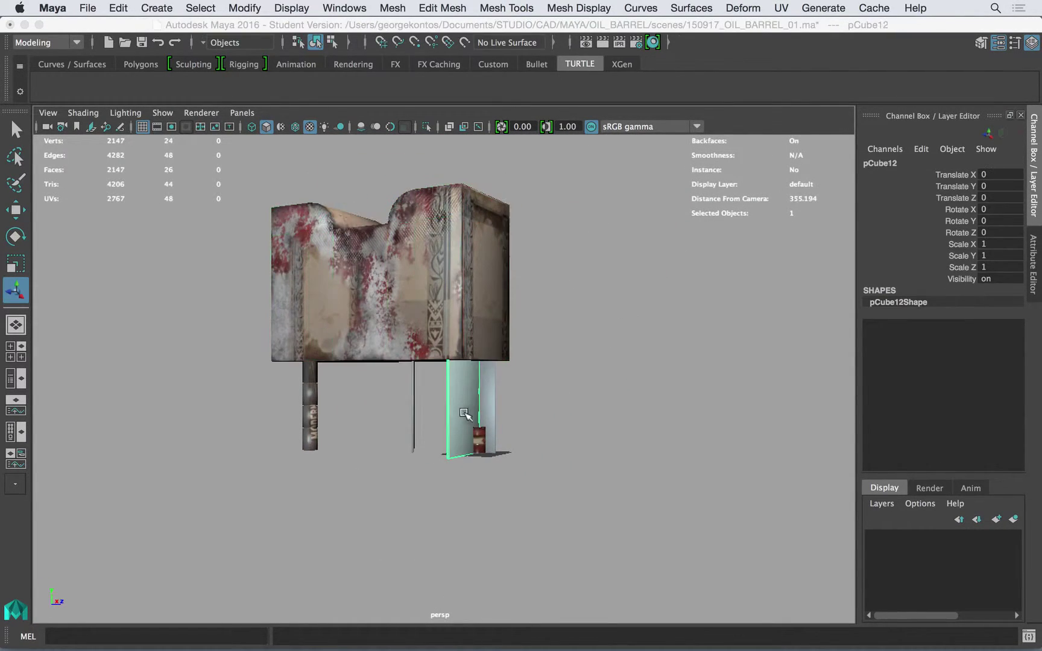
{"action": "left_click", "coordinate": [251, 381]}
Step: Show the Outliner beside the perspective view and check the five imported meshes, pCylinder14 through pCube12, against the Barrel group
{"action": "left_click", "coordinate": [17, 380]}
{"action": "left_click_drag", "start_coordinate": [105, 221], "coordinate": [107, 277]}
{"action": "left_click_drag", "start_coordinate": [441, 354], "coordinate": [486, 332], "text": "alt"}
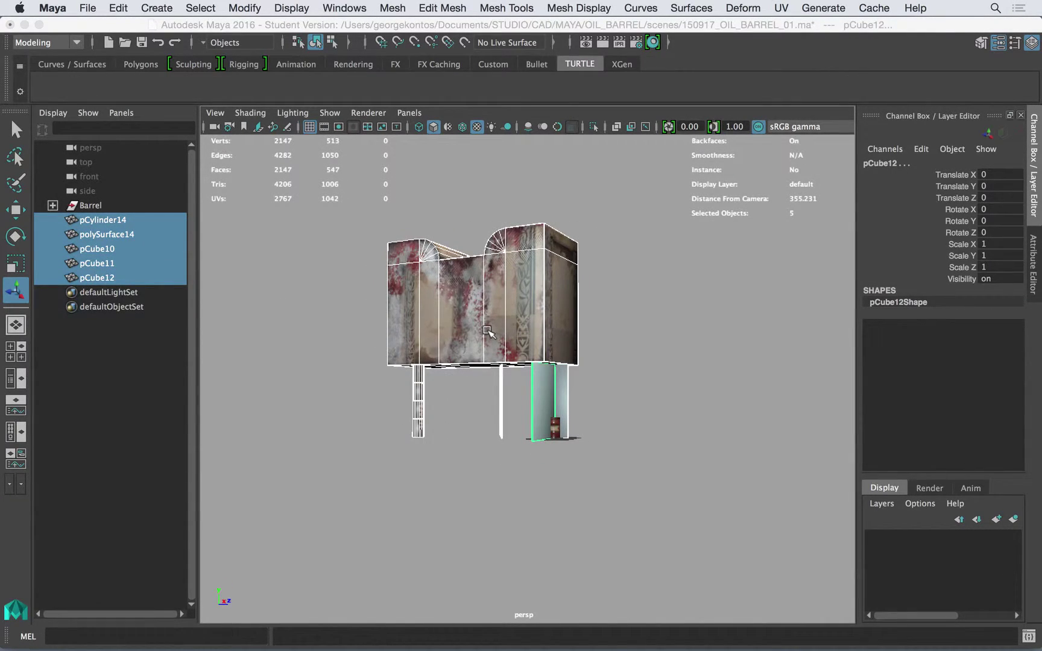
{"action": "left_click", "coordinate": [438, 195]}
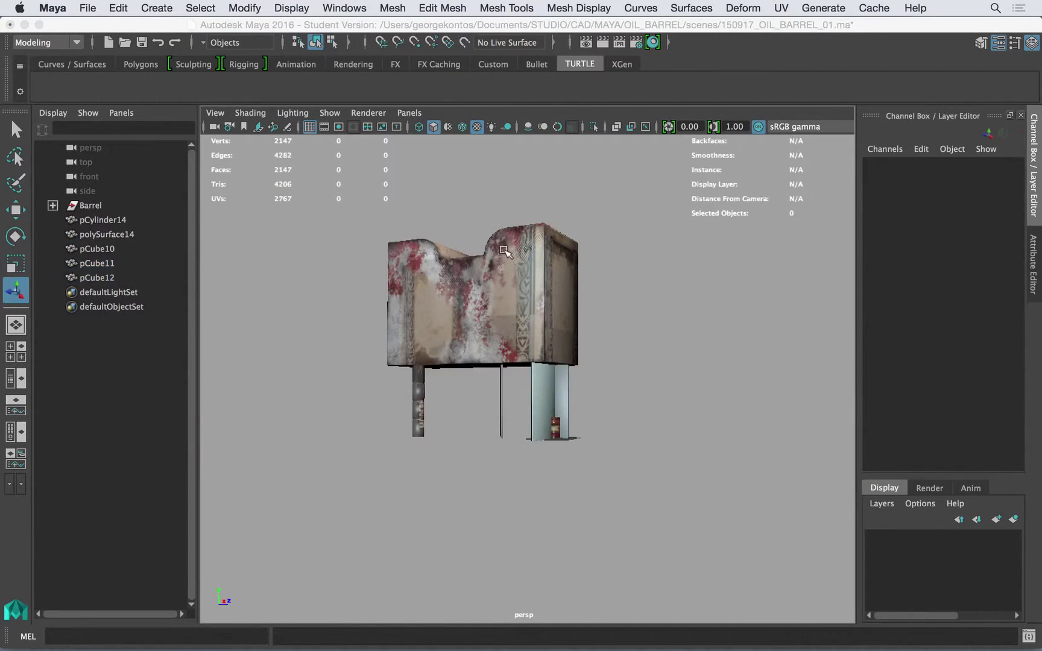
{"action": "left_click_drag", "start_coordinate": [126, 221], "coordinate": [123, 276]}
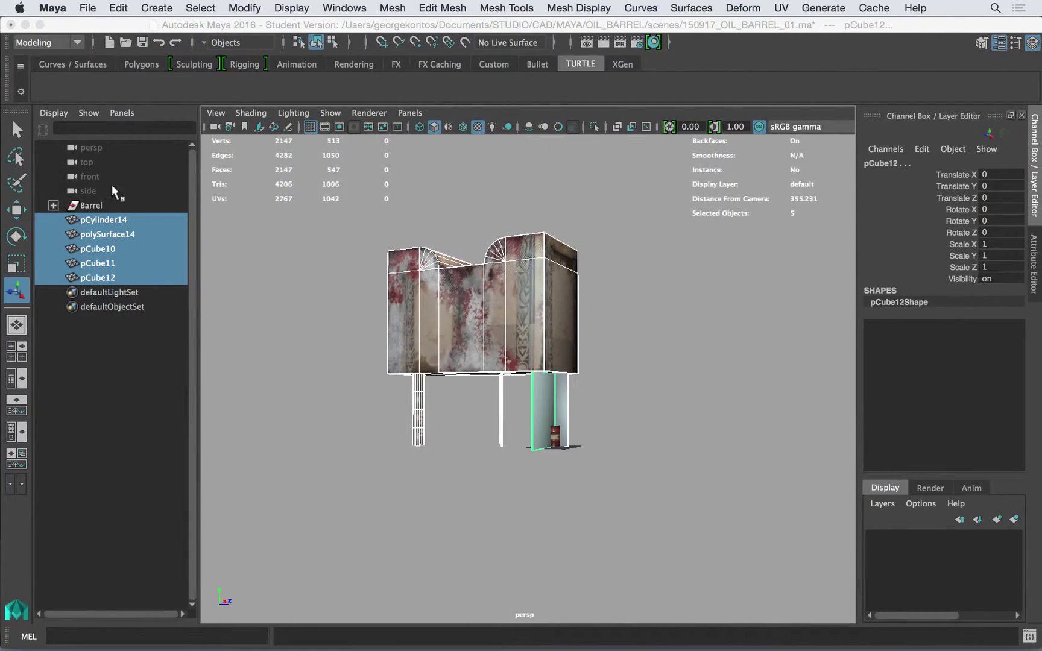
{"action": "left_click", "coordinate": [108, 206]}
{"action": "left_click", "coordinate": [275, 293]}
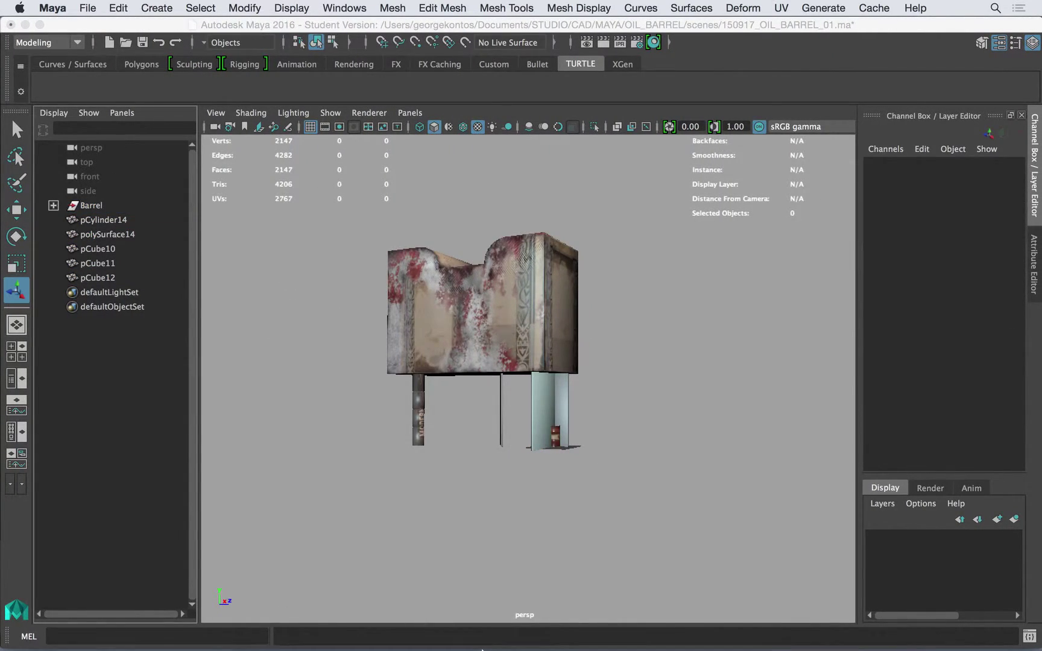
Step: Switch to Mudbox to check the sent building, and return to Maya
{"action": "left_click", "coordinate": [479, 621]}
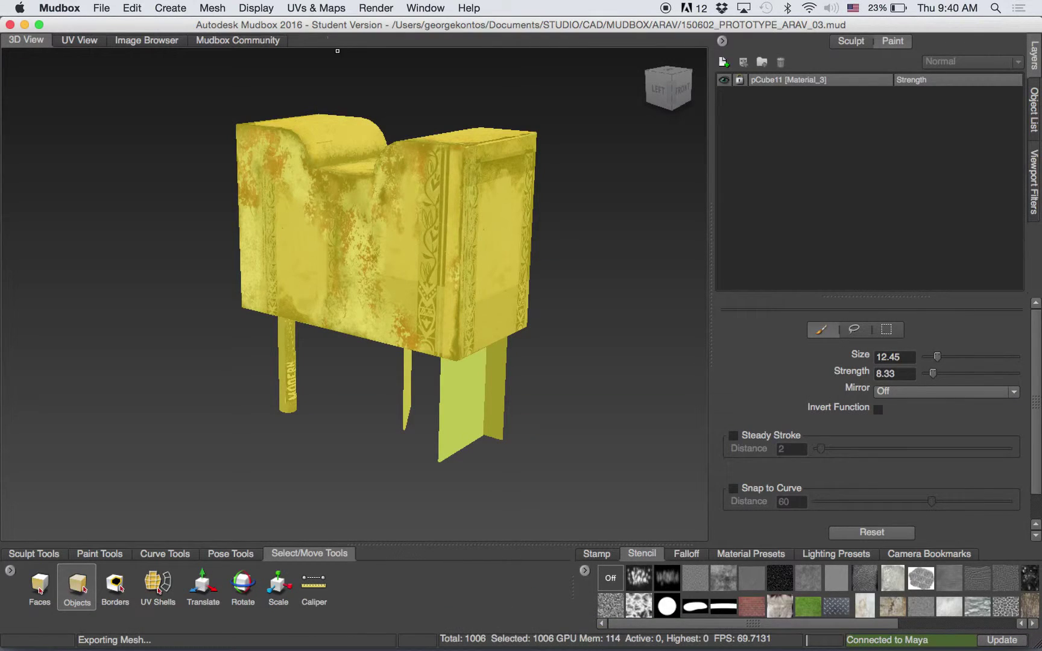
{"action": "mouse_move", "coordinate": [460, 649]}
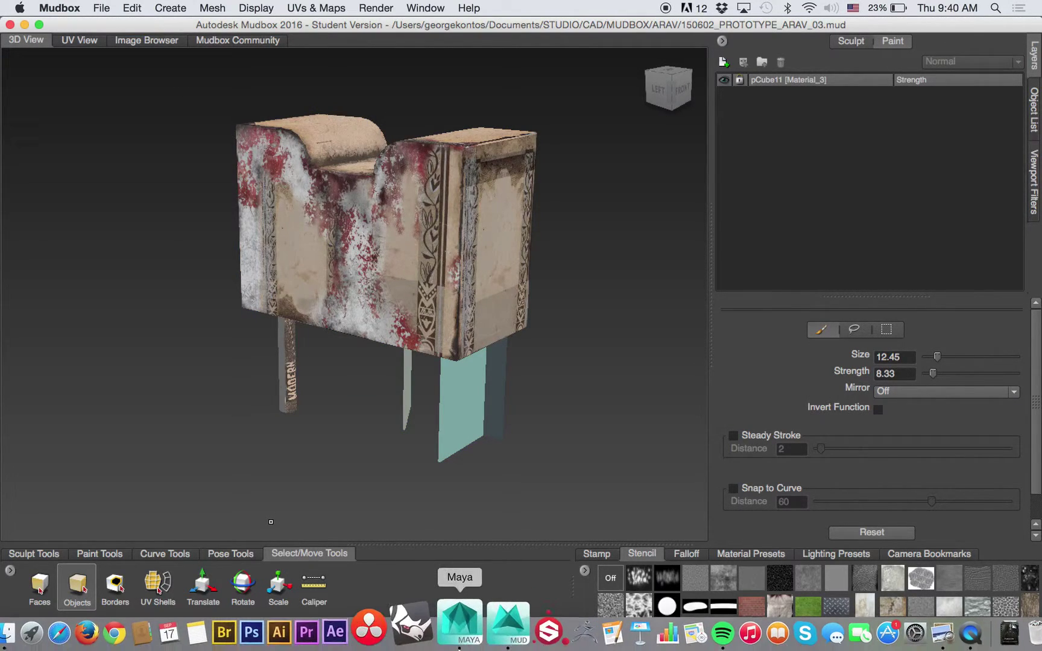
{"action": "left_click", "coordinate": [460, 624]}
Step: Group the five imported building meshes and scale the group uniformly to 0.282
{"action": "left_click_drag", "start_coordinate": [136, 220], "coordinate": [128, 279]}
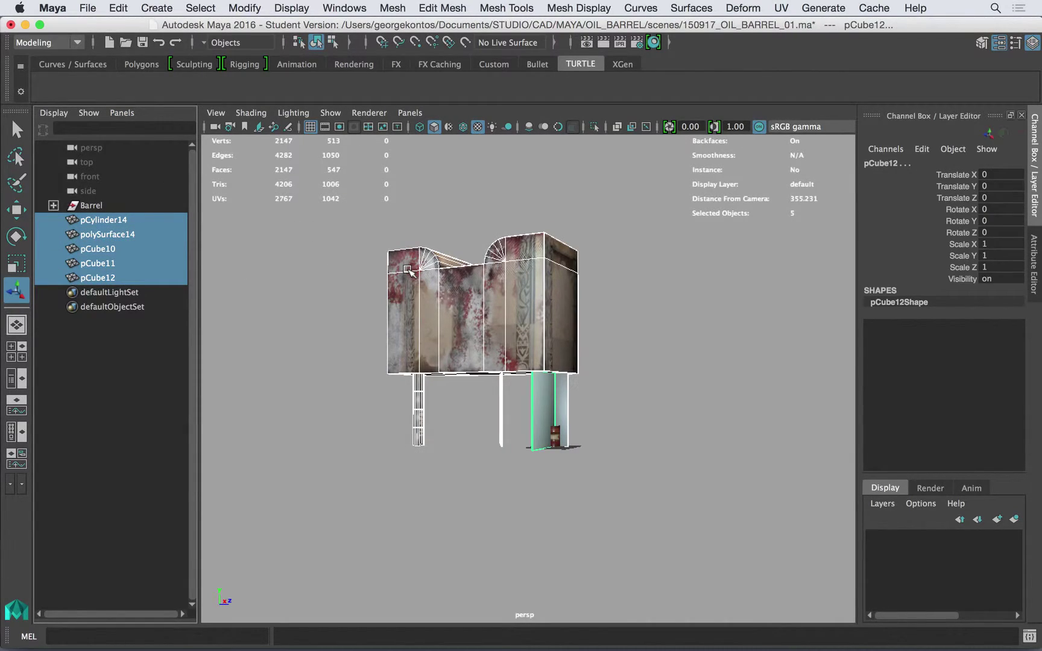
{"action": "key", "text": "ctrl+g"}
{"action": "key", "text": "w"}
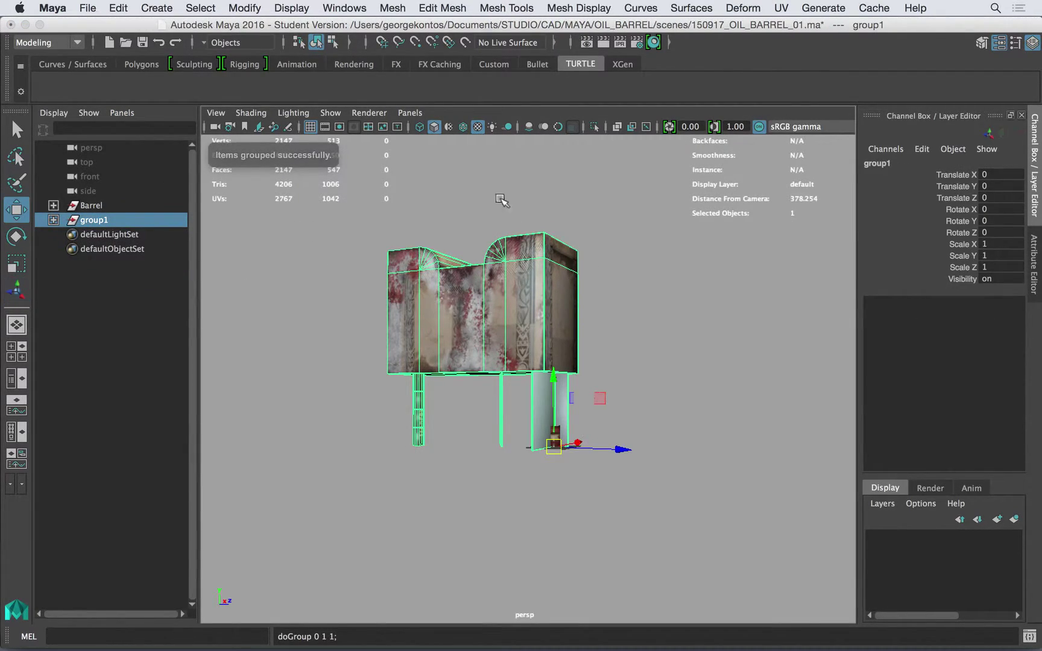
{"action": "key", "text": "r"}
{"action": "mouse_move", "coordinate": [565, 483]}
{"action": "middle_mouse_down"}
{"action": "mouse_move", "coordinate": [398, 479]}
{"action": "mouse_move", "coordinate": [553, 485]}
{"action": "middle_mouse_up"}
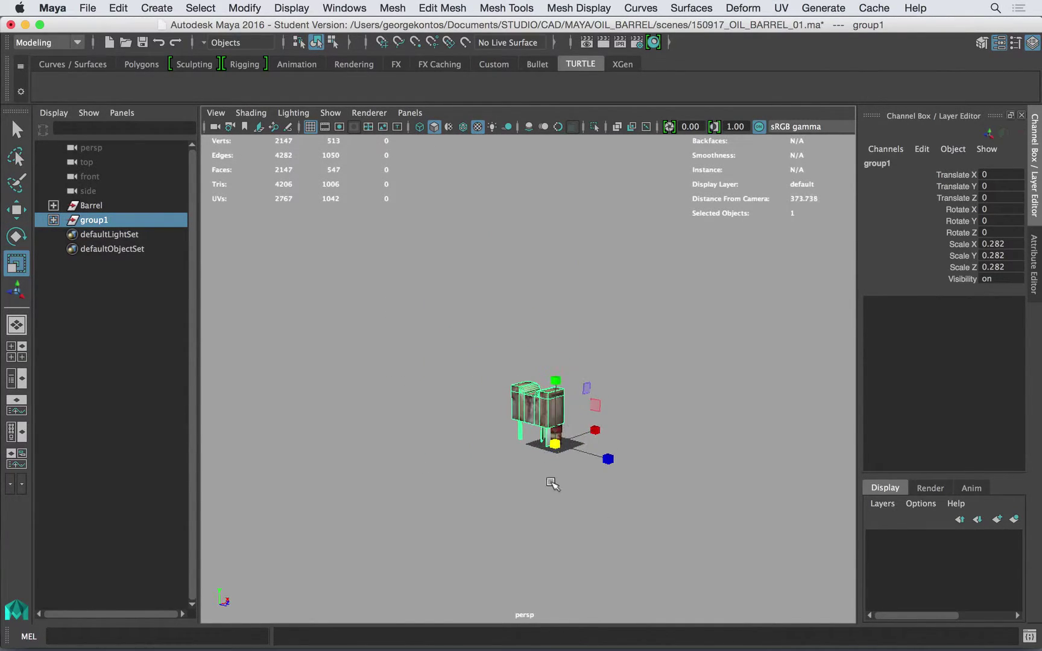
Step: Move the scaled building group behind the oil barrel and check its placement from several angles
{"action": "scroll", "coordinate": [553, 484], "scroll_direction": "up", "scroll_amount": 5}
{"action": "key", "text": "w"}
{"action": "middle_click_drag", "start_coordinate": [606, 545], "coordinate": [635, 417]}
{"action": "left_click_drag", "start_coordinate": [635, 417], "coordinate": [688, 389], "text": "alt"}
{"action": "scroll", "coordinate": [695, 475], "scroll_direction": "up", "scroll_amount": 5}
{"action": "middle_click_drag", "start_coordinate": [695, 475], "coordinate": [621, 212], "text": "alt"}
{"action": "left_click", "coordinate": [598, 272]}
{"action": "left_click_drag", "start_coordinate": [598, 272], "coordinate": [621, 312], "text": "alt"}
{"action": "scroll", "coordinate": [621, 312], "scroll_direction": "down", "scroll_amount": 1}
{"action": "left_click", "coordinate": [517, 281]}
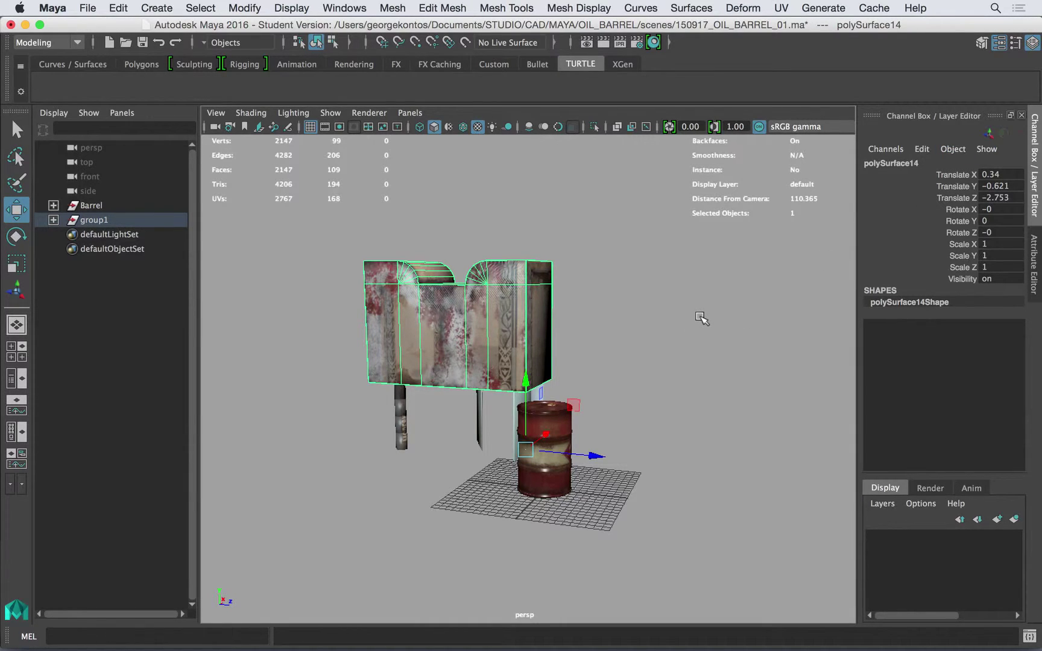
{"action": "left_click", "coordinate": [673, 345]}
Step: Show the file texture connected to the color of the building body's Material phong shader
{"action": "scroll", "coordinate": [623, 355], "scroll_direction": "up", "scroll_amount": 5}
{"action": "left_click_drag", "start_coordinate": [623, 355], "coordinate": [603, 279], "text": "alt"}
{"action": "scroll", "coordinate": [656, 347], "scroll_direction": "up", "scroll_amount": 4}
{"action": "left_click", "coordinate": [650, 287]}
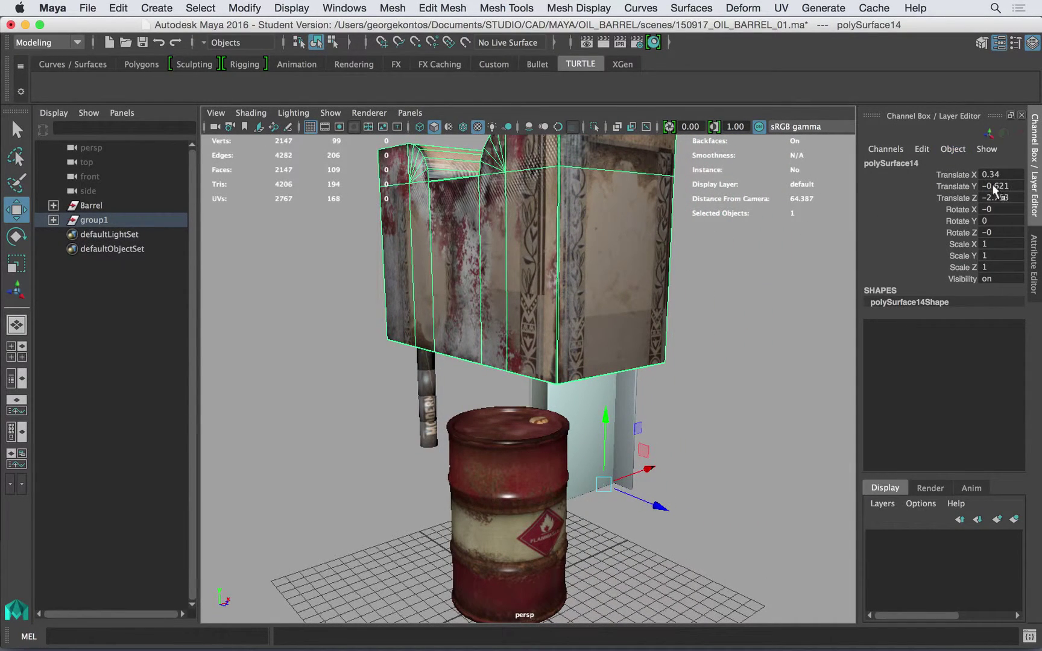
{"action": "key", "text": "ctrl+a"}
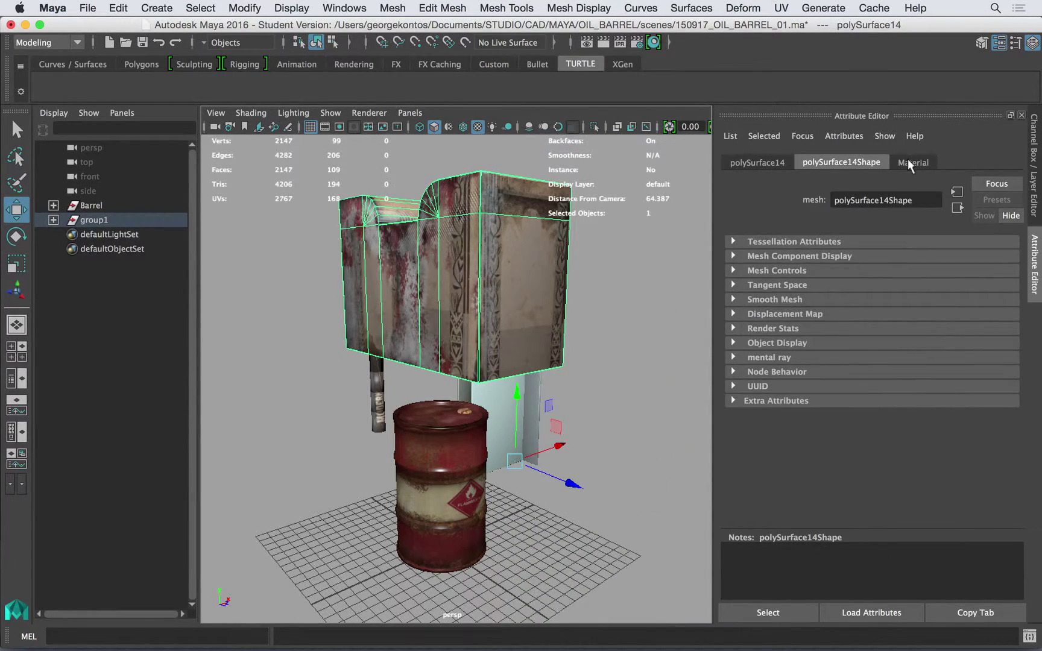
{"action": "left_click", "coordinate": [911, 162]}
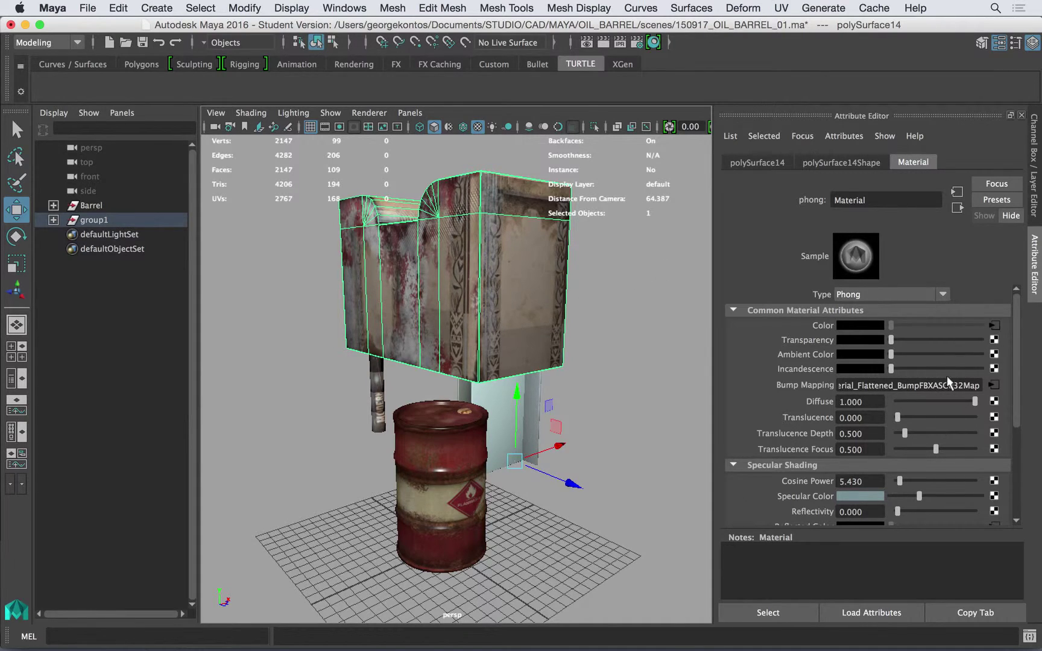
{"action": "left_click", "coordinate": [994, 326]}
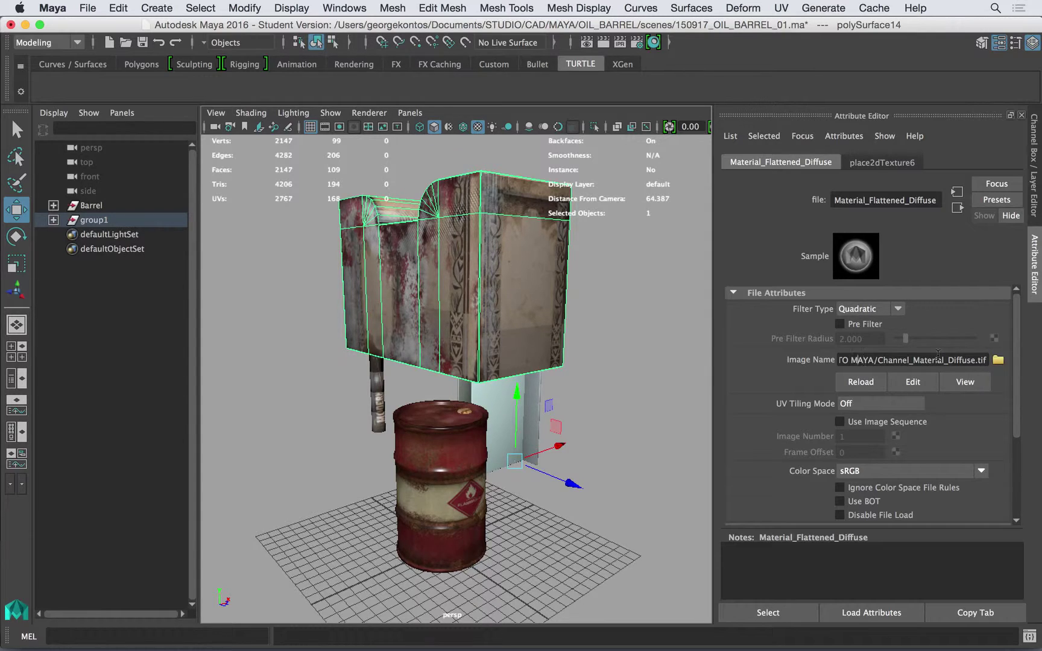
Step: Read through the full image path of the diffuse file texture to see which folder it uses
{"action": "key", "text": "Left"}
{"action": "key", "text": "Left"}
{"action": "key", "text": "Left"}
{"action": "key", "text": "Left"}
{"action": "key", "text": "Left"}
{"action": "key", "text": "Left"}
{"action": "key", "text": "Left"}
{"action": "key", "text": "Left"}
{"action": "key", "text": "Left"}
{"action": "key", "text": "Left"}
{"action": "key", "text": "Left"}
{"action": "key", "text": "Left"}
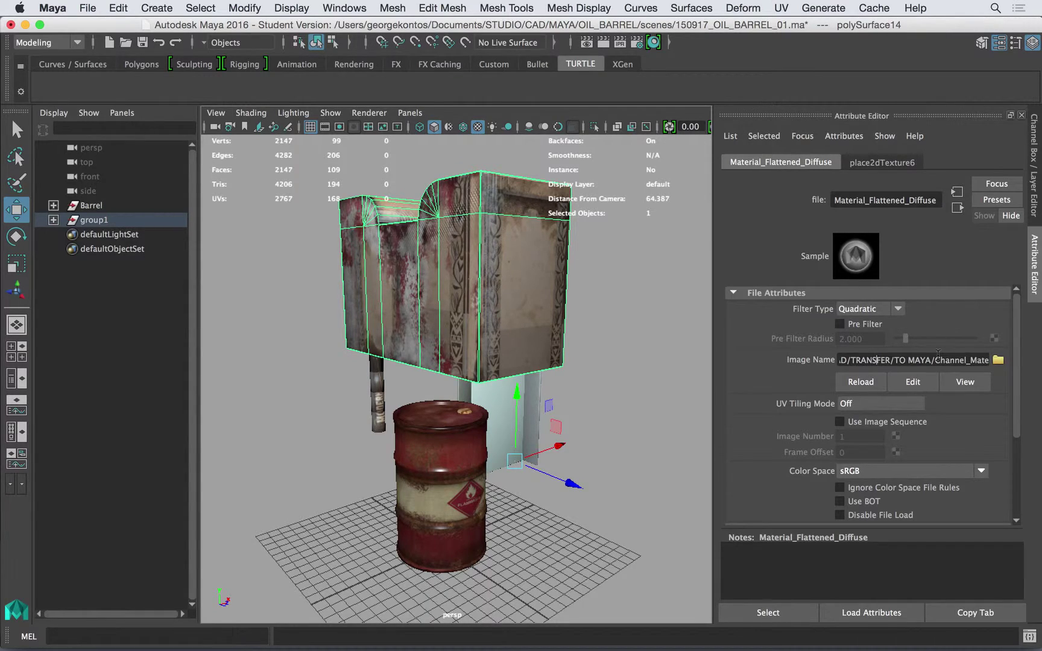
{"action": "key", "text": "Right"}
{"action": "key", "text": "Right"}
{"action": "key", "text": "Right"}
{"action": "key", "text": "Right"}
{"action": "key", "text": "Right"}
{"action": "key", "text": "Right"}
{"action": "key", "text": "Right"}
{"action": "key", "text": "Right"}
{"action": "key", "text": "Right"}
{"action": "key", "text": "Right"}
{"action": "key", "text": "Right"}
{"action": "key", "text": "Right"}
{"action": "key", "text": "Right"}
{"action": "key", "text": "Right"}
{"action": "key", "text": "Right"}
{"action": "key", "text": "Right"}
{"action": "key", "text": "Right"}
{"action": "key", "text": "Right"}
{"action": "key", "text": "Right"}
{"action": "key", "text": "Right"}
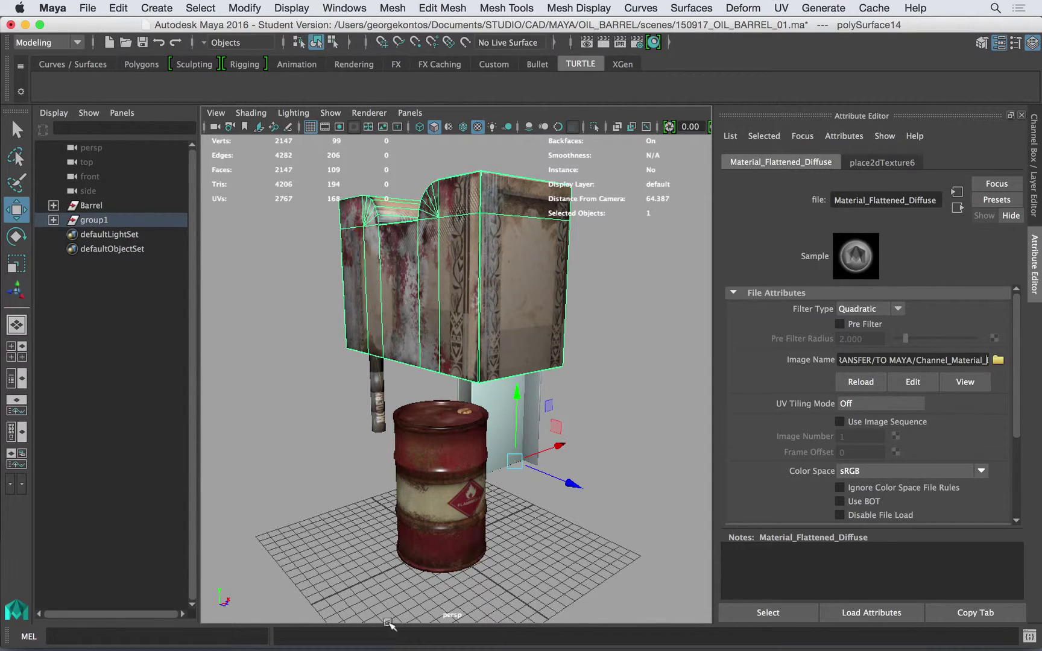
Step: Switch to Finder and open the sourceimages folder of the OIL_BARREL project under CAD > MAYA
{"action": "mouse_move", "coordinate": [389, 626]}
{"action": "left_click", "coordinate": [38, 627]}
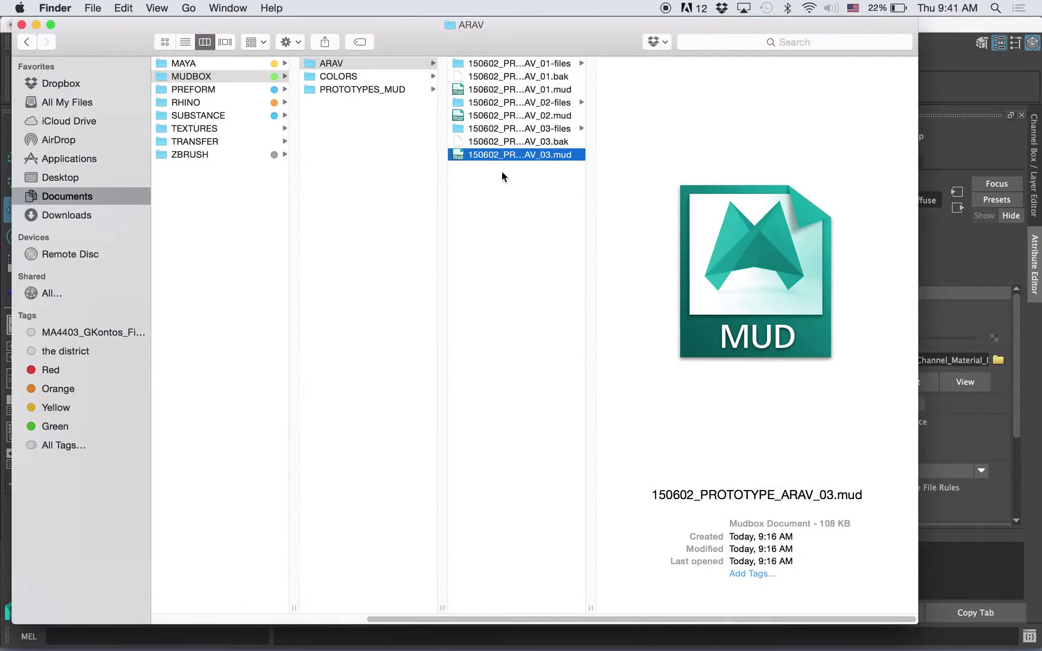
{"action": "left_click", "coordinate": [507, 187]}
{"action": "left_click", "coordinate": [387, 180]}
{"action": "left_click", "coordinate": [240, 204]}
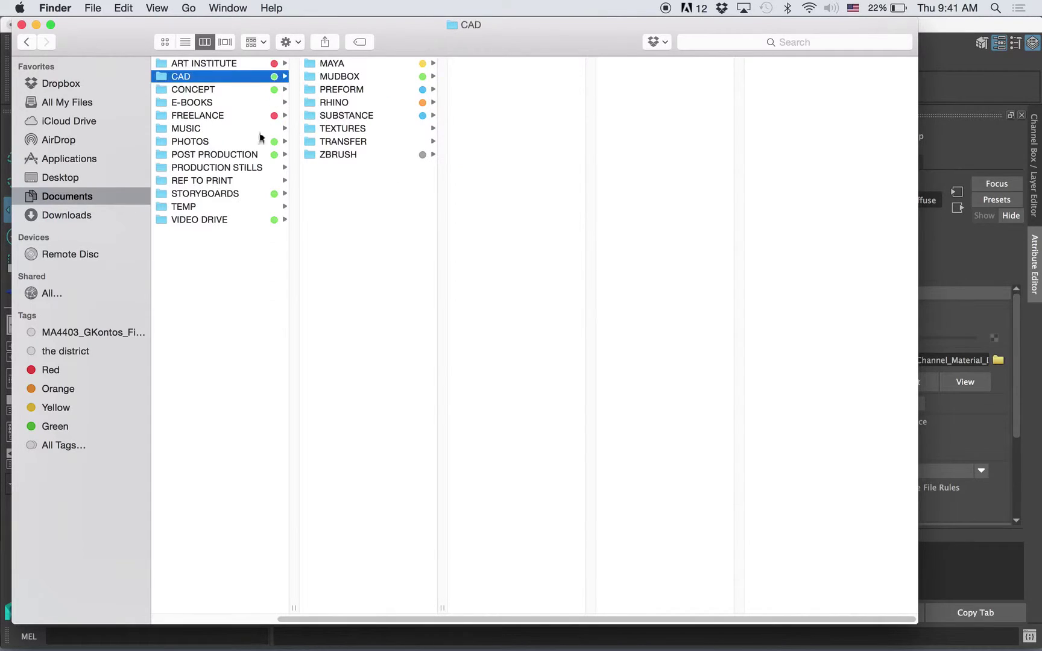
{"action": "left_click", "coordinate": [338, 67]}
{"action": "left_click", "coordinate": [523, 168]}
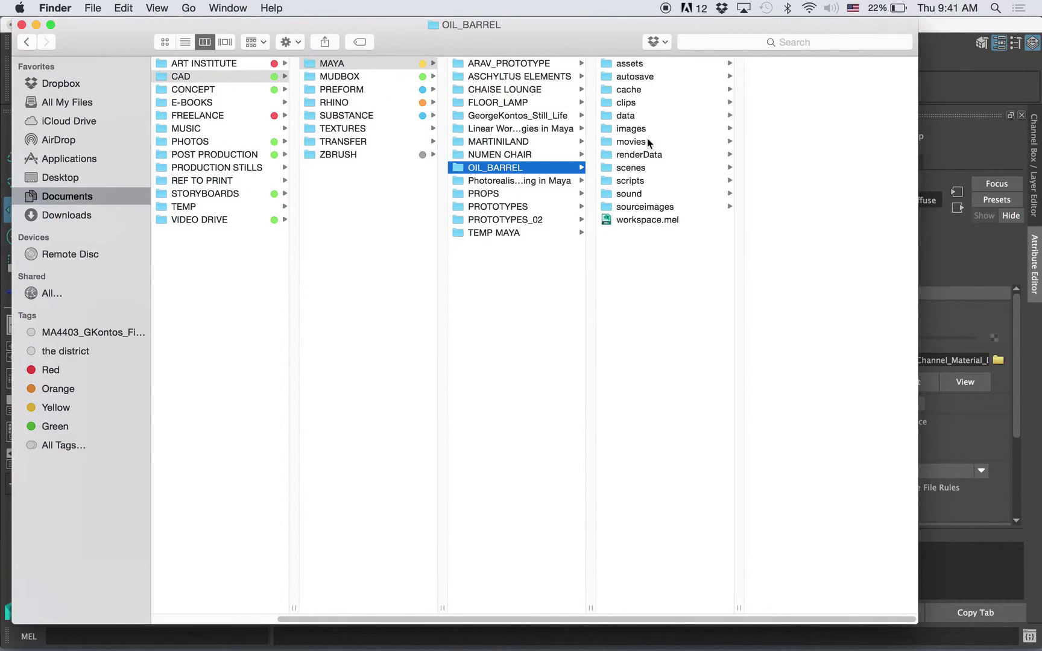
{"action": "left_click", "coordinate": [649, 205]}
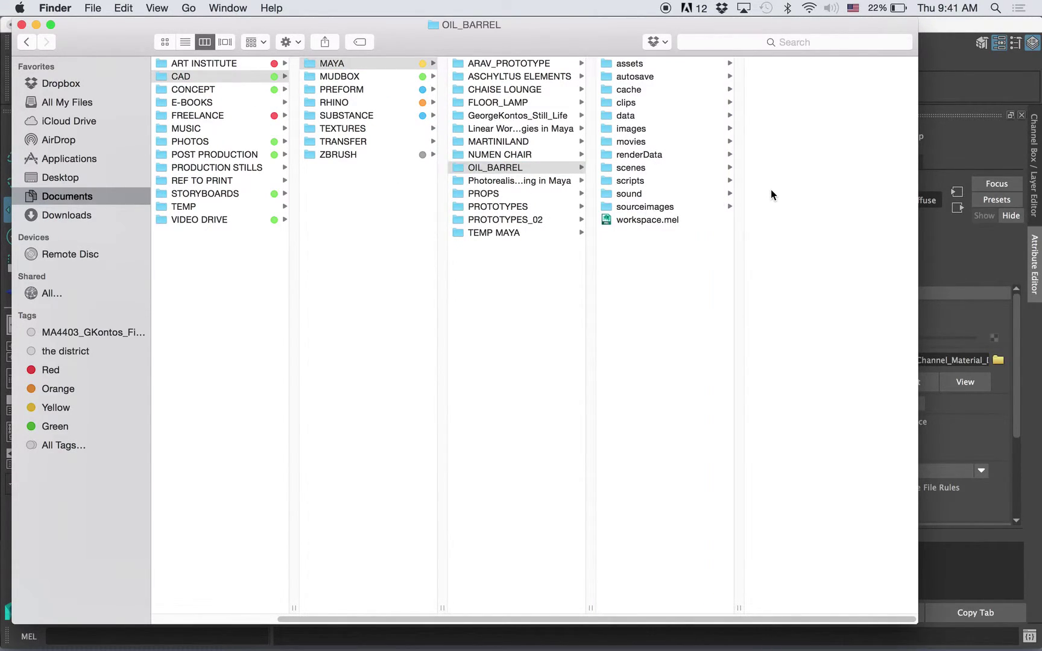
{"action": "left_click", "coordinate": [656, 207]}
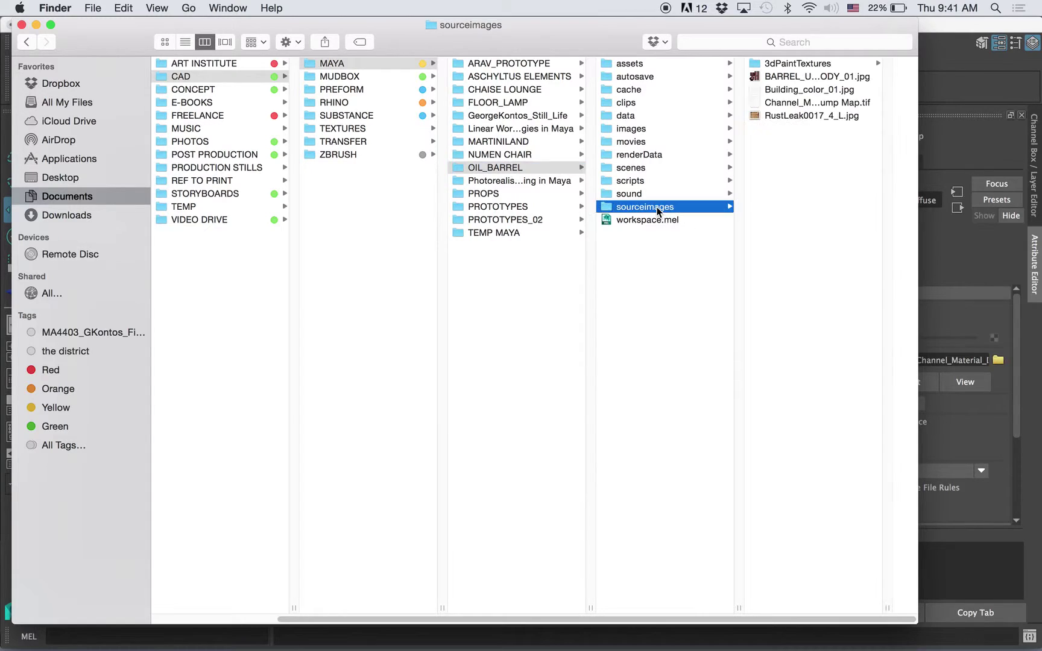
Step: Preview the building color, bump map and rust leak images stored in the sourceimages folder
{"action": "left_click", "coordinate": [799, 92]}
{"action": "left_click", "coordinate": [712, 103]}
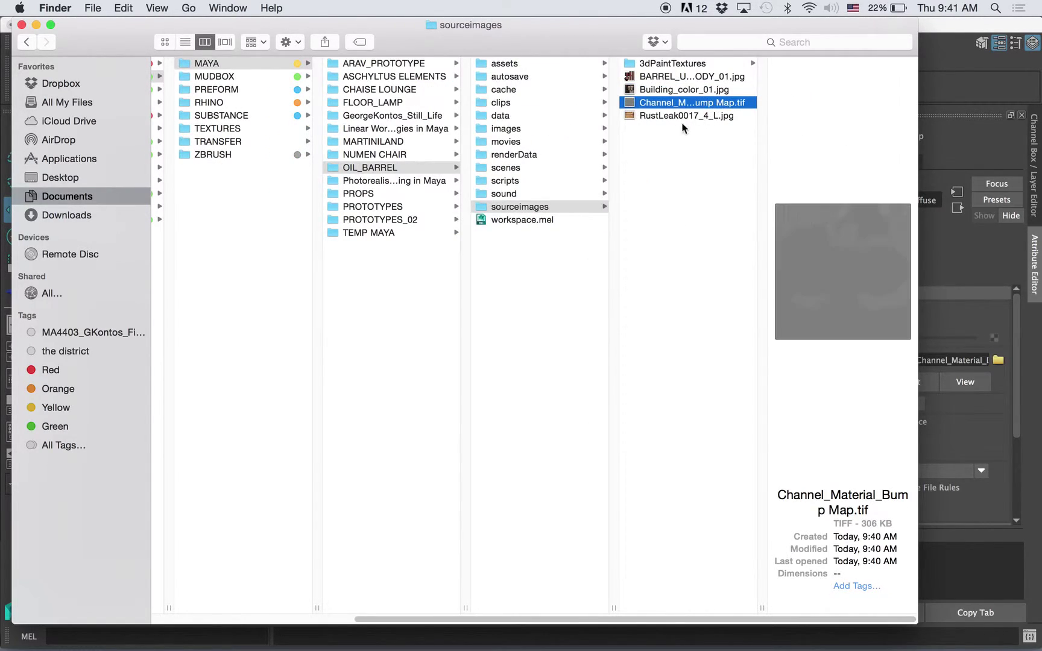
{"action": "left_click", "coordinate": [686, 116]}
{"action": "left_click", "coordinate": [694, 104]}
{"action": "left_click", "coordinate": [693, 89]}
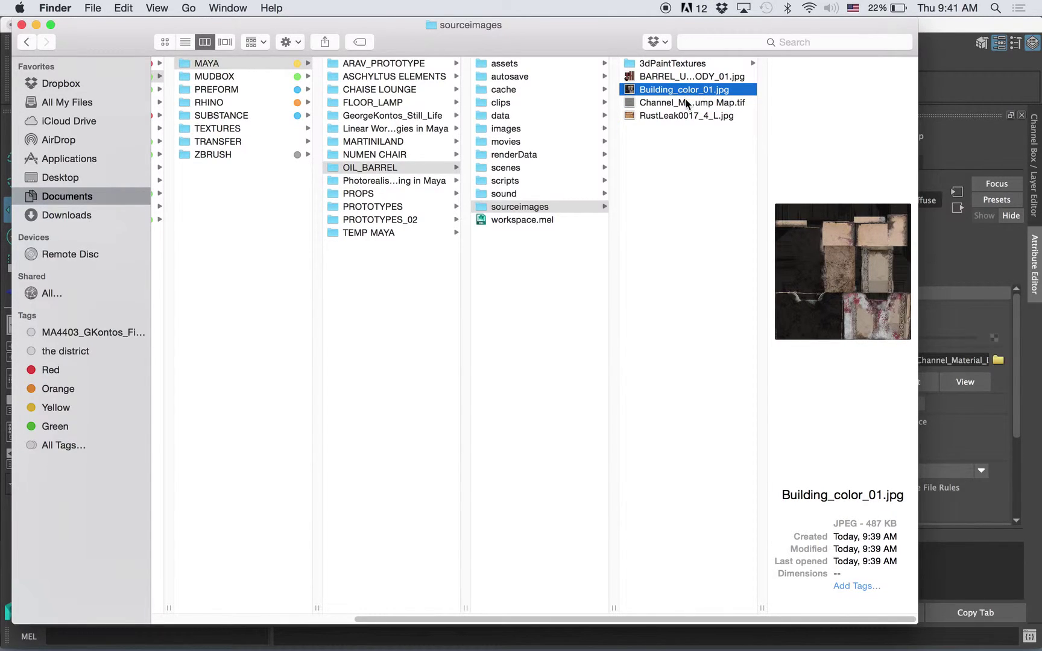
{"action": "left_click", "coordinate": [686, 104]}
{"action": "left_click", "coordinate": [680, 116]}
{"action": "left_click", "coordinate": [682, 103]}
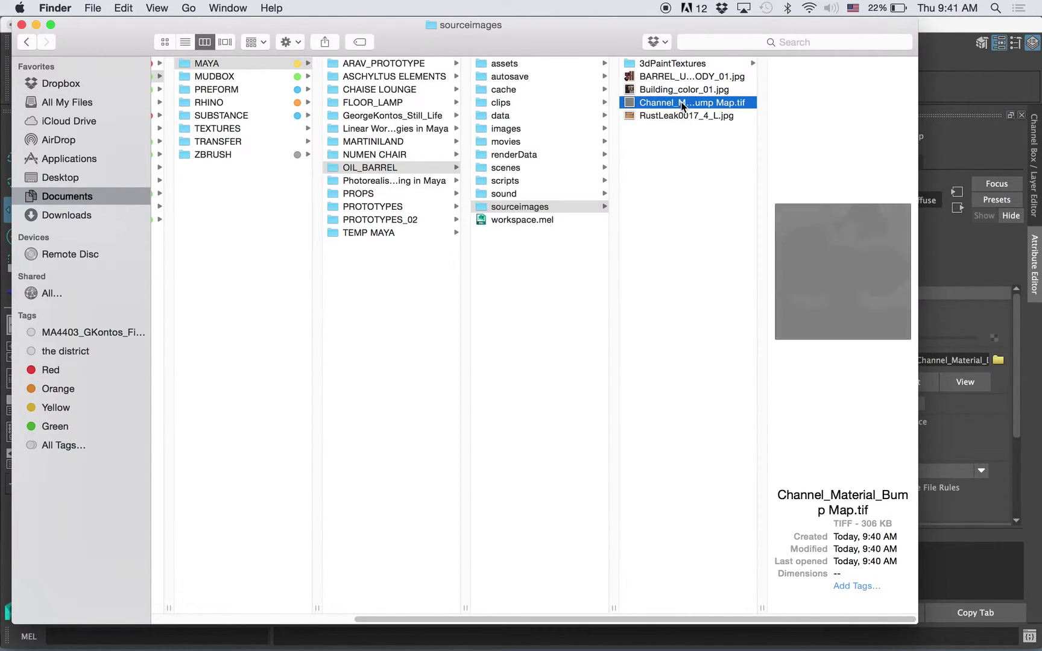
{"action": "key", "text": "space"}
{"action": "key", "text": "space"}
{"action": "left_click", "coordinate": [702, 147]}
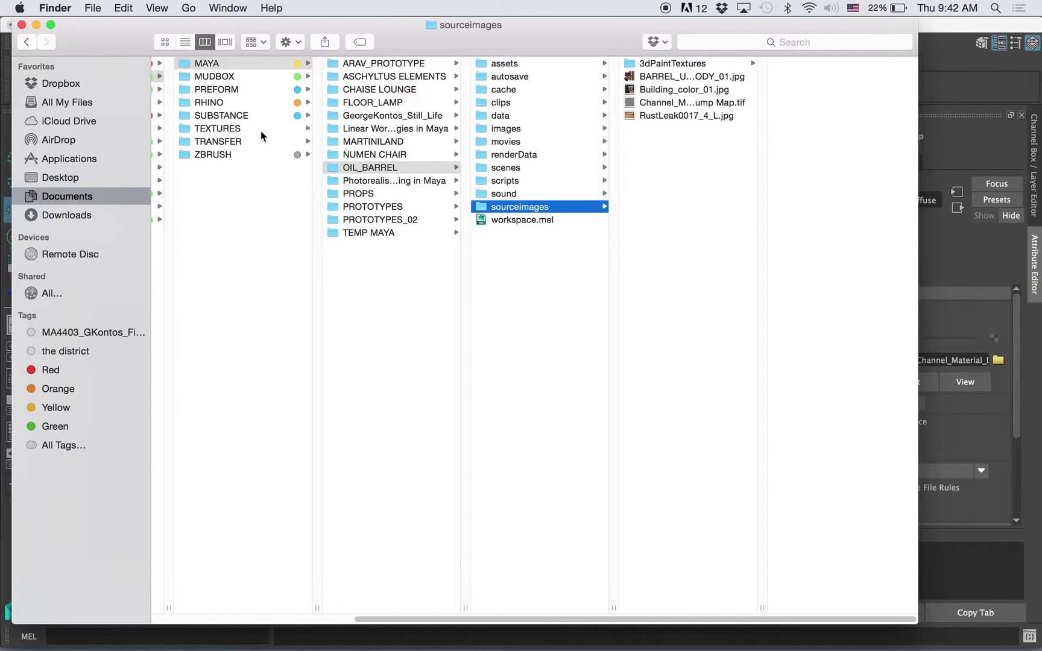
{"action": "left_click", "coordinate": [251, 170]}
Step: Return to Maya and read through the diffuse file texture's image path to identify its source folder
{"action": "key", "text": "super+Tab"}
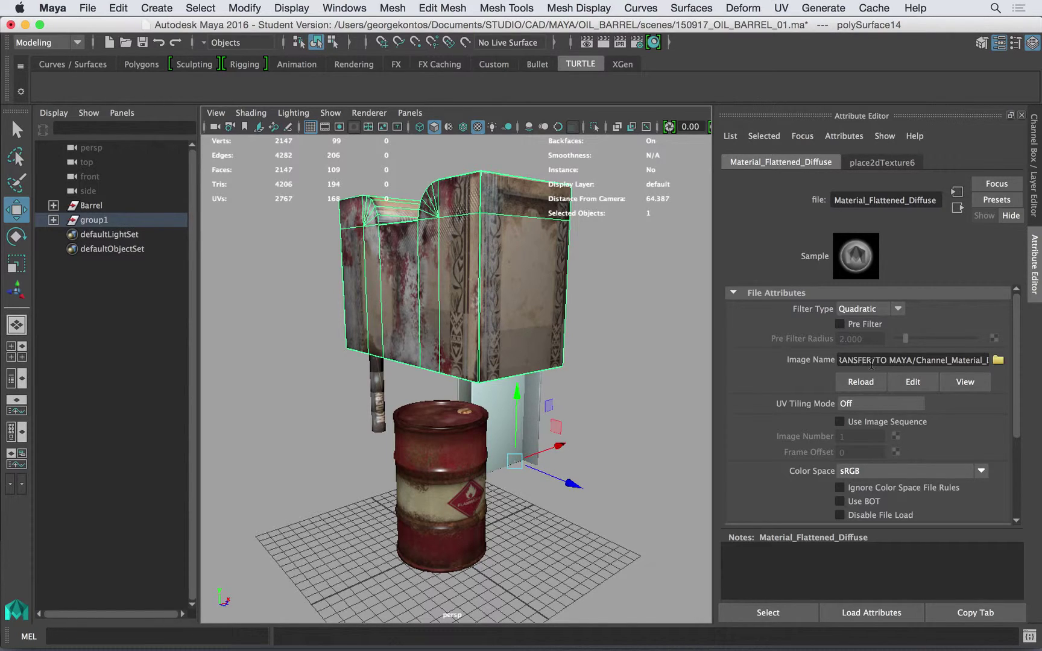
{"action": "key", "text": "Left"}
{"action": "key", "text": "Left"}
{"action": "key", "text": "Left"}
{"action": "key", "text": "Left"}
{"action": "key", "text": "Left"}
{"action": "key", "text": "Left"}
{"action": "key", "text": "Left"}
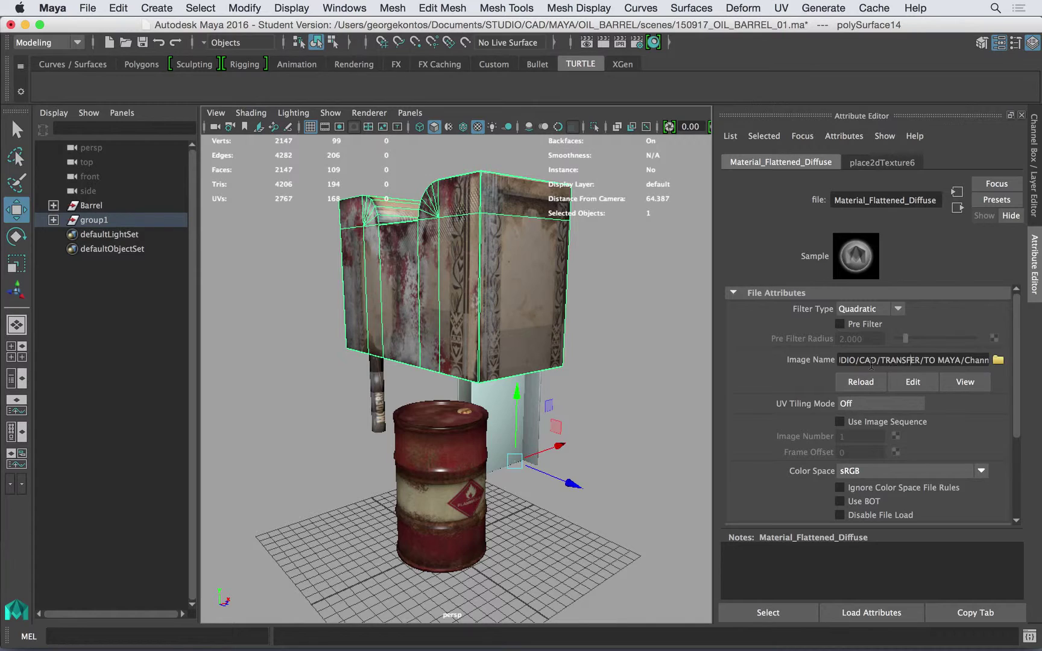
{"action": "key", "text": "Right"}
{"action": "key", "text": "Right"}
{"action": "key", "text": "Right"}
{"action": "key", "text": "Right"}
{"action": "key", "text": "Right"}
{"action": "key", "text": "Right"}
{"action": "key", "text": "Right"}
{"action": "key", "text": "Right"}
{"action": "key", "text": "Right"}
{"action": "key", "text": "Right"}
{"action": "key", "text": "Right"}
{"action": "key", "text": "Right"}
{"action": "key", "text": "Right"}
{"action": "key", "text": "Right"}
{"action": "key", "text": "Right"}
{"action": "key", "text": "Right"}
{"action": "key", "text": "Right"}
{"action": "key", "text": "Right"}
{"action": "key", "text": "Right"}
{"action": "key", "text": "Right"}
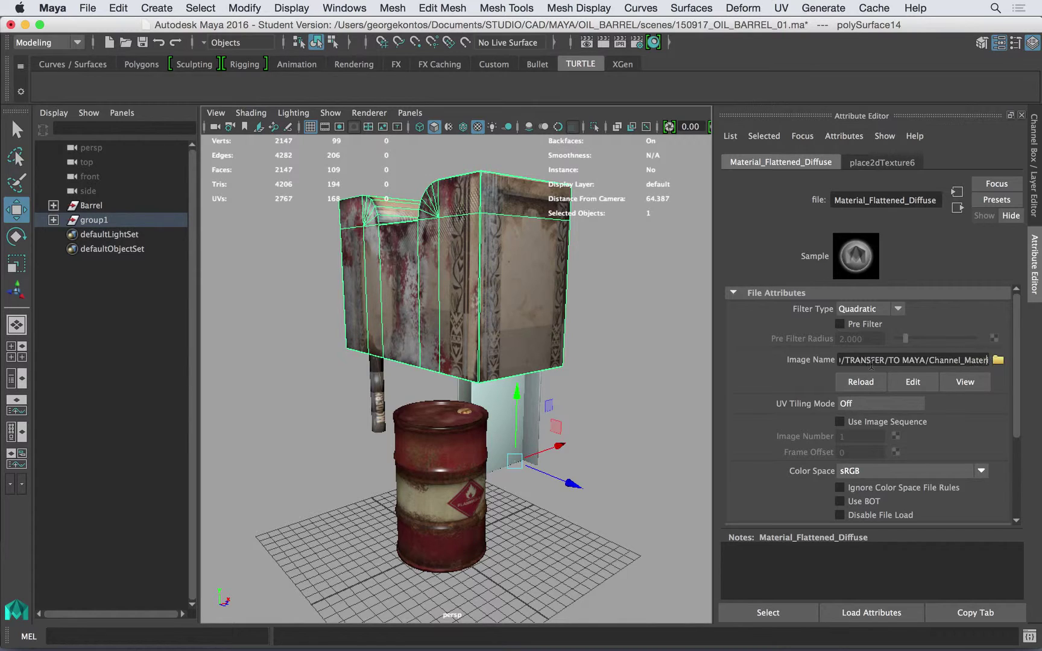
{"action": "key", "text": "Right"}
{"action": "key", "text": "Right"}
{"action": "key", "text": "Right"}
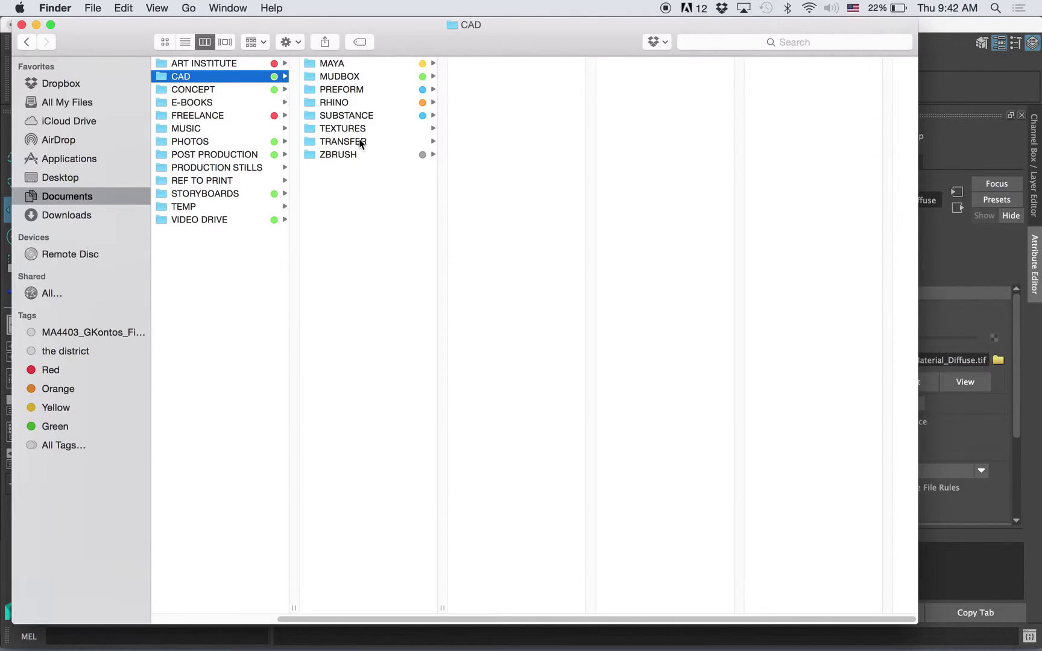
Step: Move the three Channel diffuse .tif files from TRANSFER/TO MAYA into the OIL_BARREL project's sourceimages folder
{"action": "left_click", "coordinate": [358, 141]}
{"action": "left_click", "coordinate": [500, 64]}
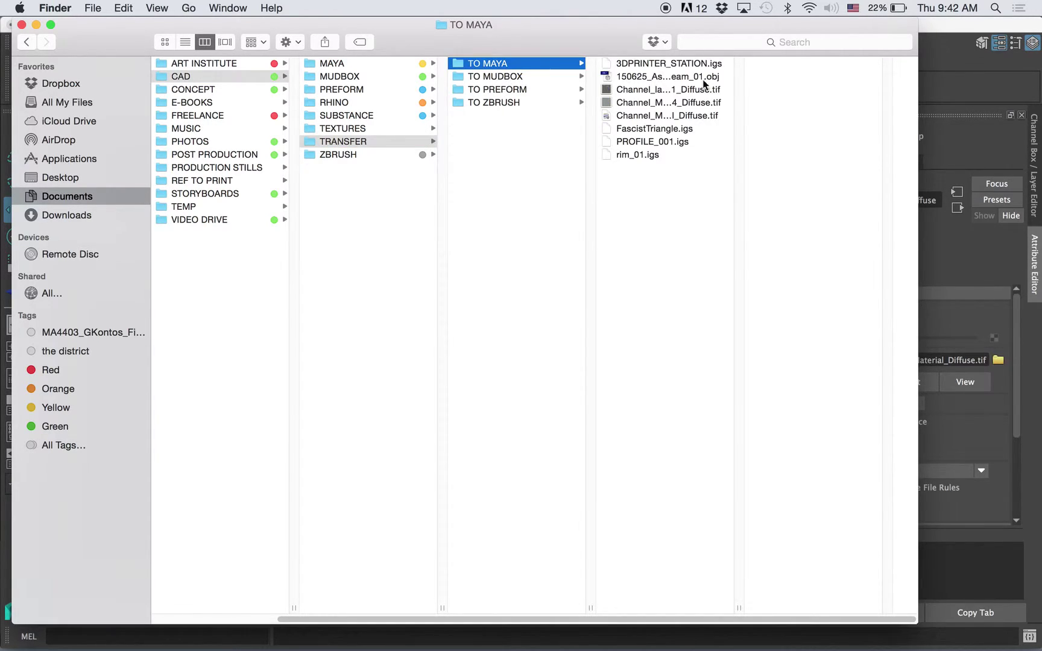
{"action": "left_click", "coordinate": [636, 92]}
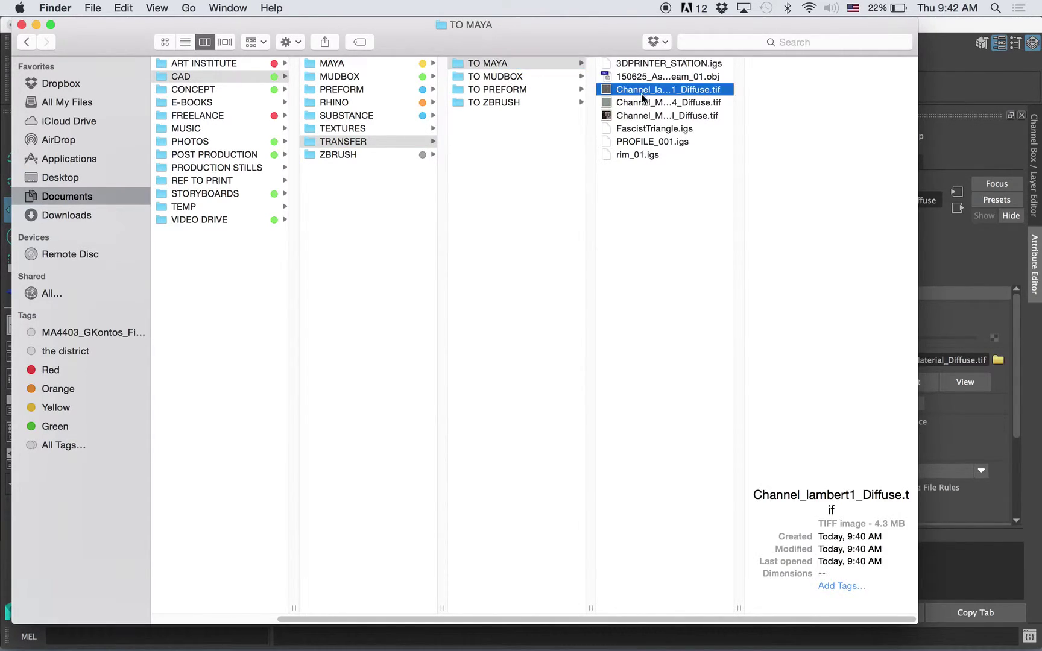
{"action": "left_click", "coordinate": [660, 120], "text": "shift"}
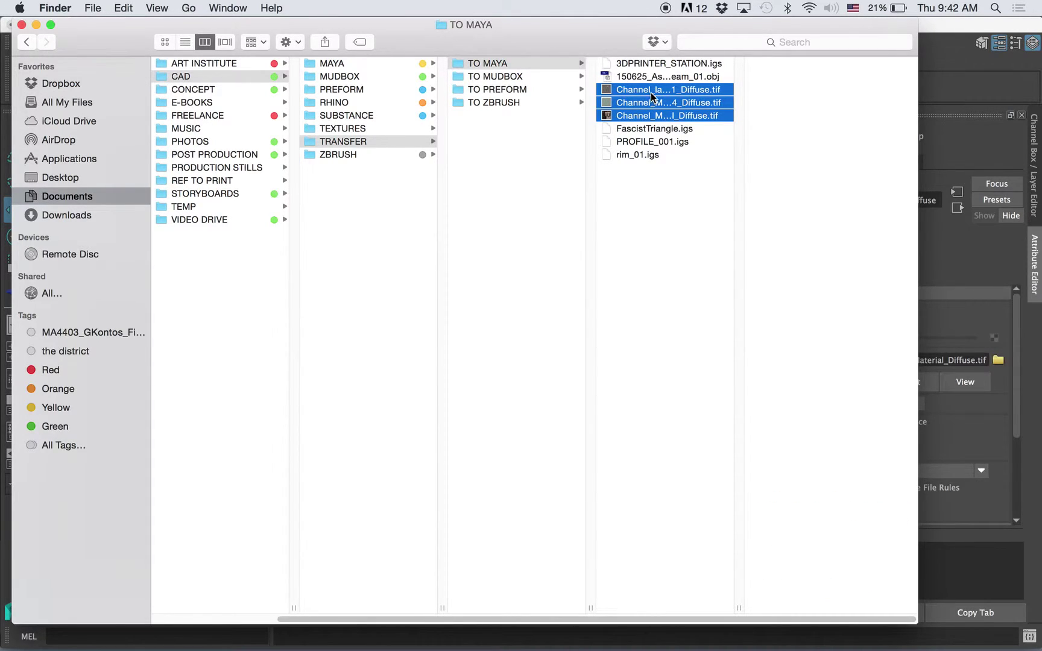
{"action": "left_click_drag", "start_coordinate": [651, 94], "coordinate": [342, 110]}
{"action": "left_click_drag", "start_coordinate": [332, 69], "coordinate": [777, 242]}
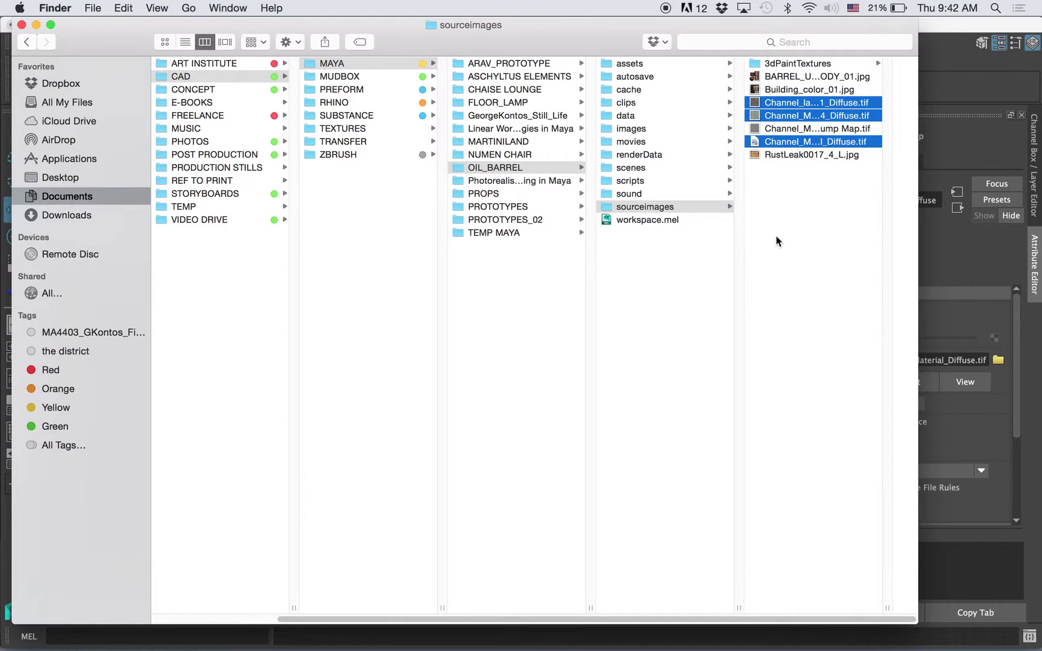
Step: Delete Channel_Material_Bump Map.tif and Building_color_01.jpg from the sourceimages folder and look over the diffuse textures
{"action": "left_click", "coordinate": [800, 130]}
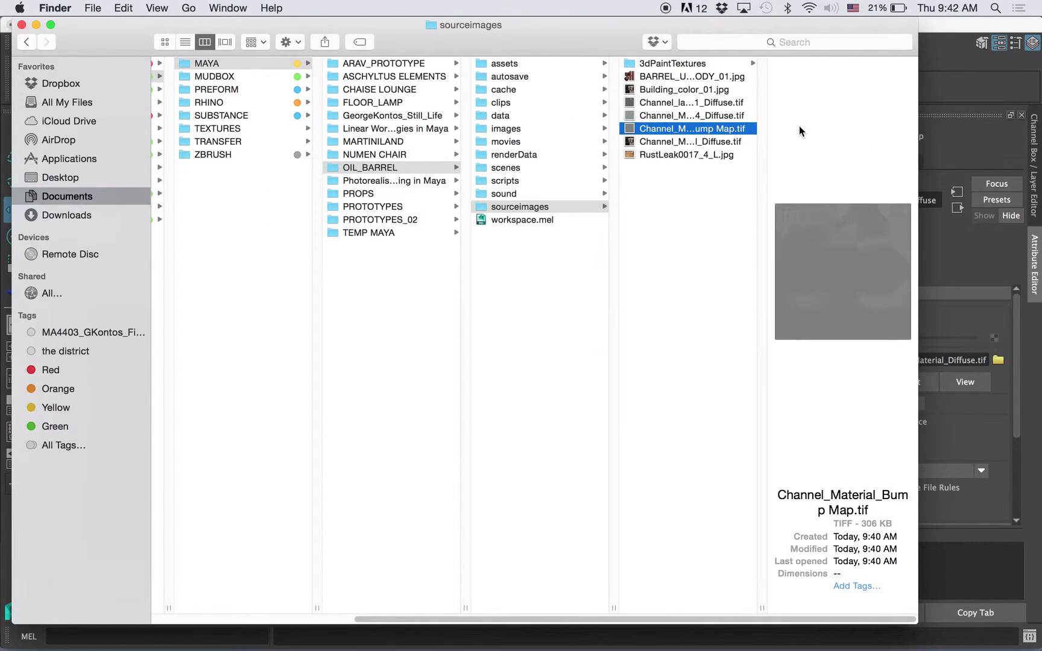
{"action": "key", "text": "super+BackSpace"}
{"action": "left_click", "coordinate": [668, 115]}
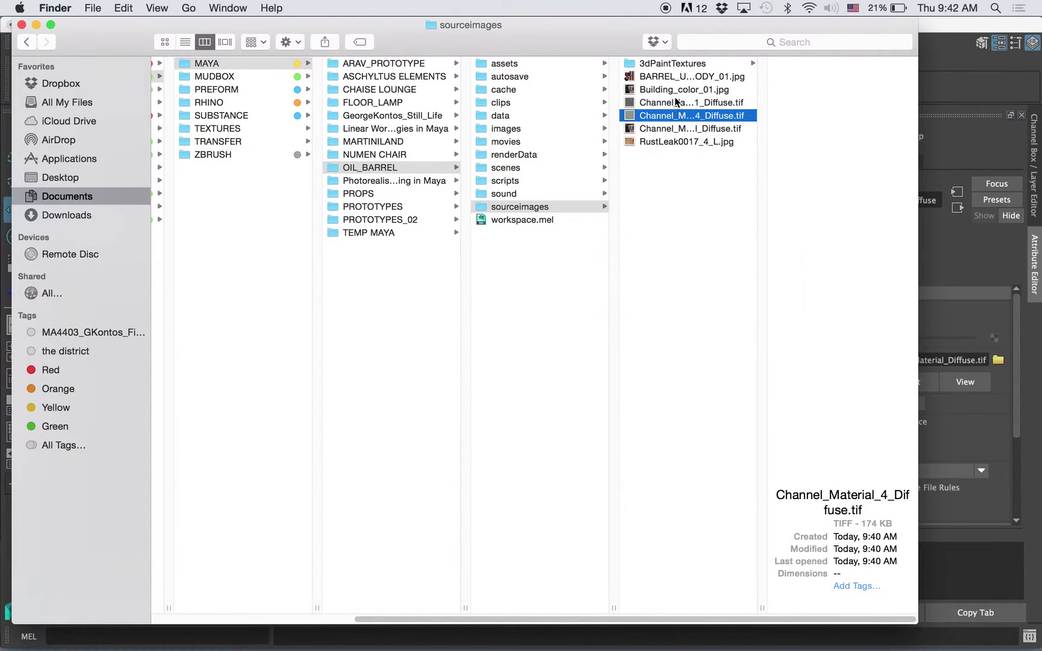
{"action": "left_click", "coordinate": [669, 102]}
{"action": "left_click", "coordinate": [676, 90]}
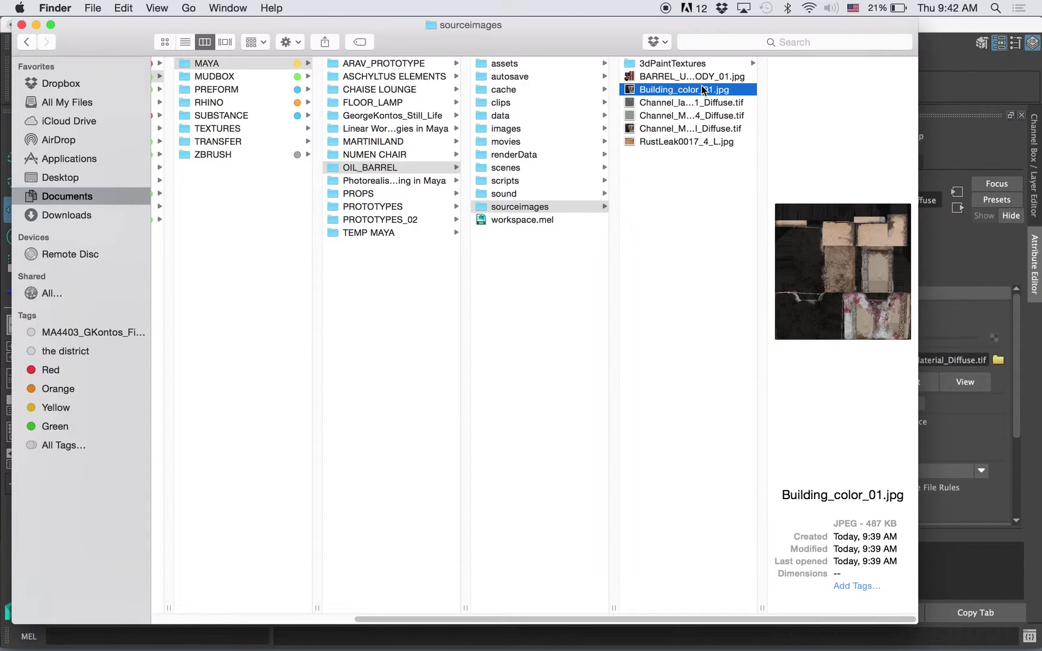
{"action": "key", "text": "super+BackSpace"}
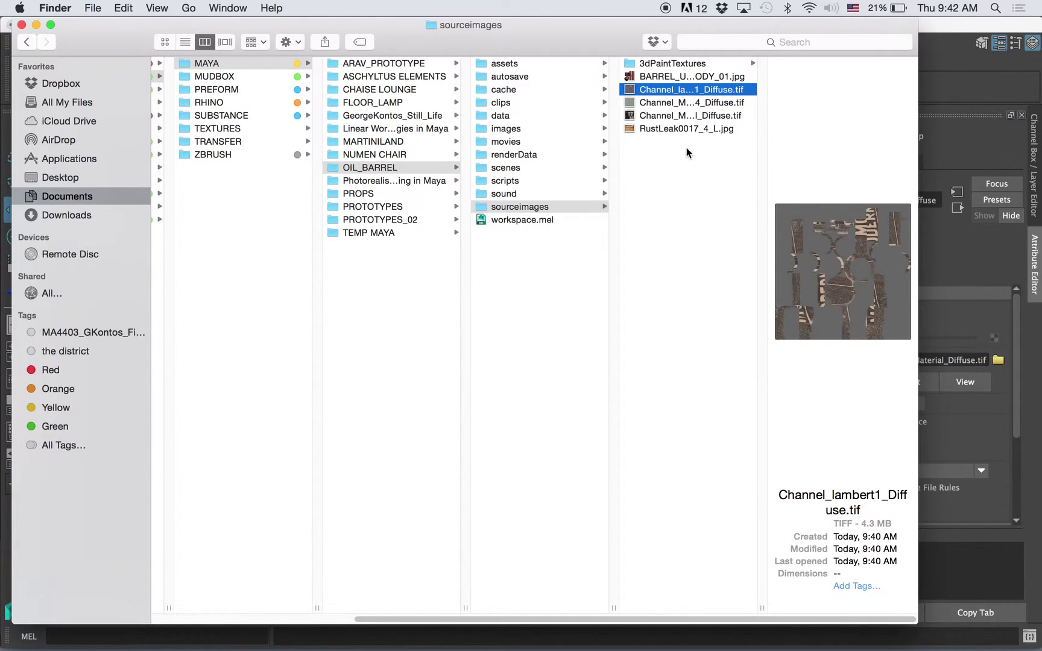
{"action": "left_click", "coordinate": [676, 106]}
{"action": "left_click", "coordinate": [683, 117]}
{"action": "left_click", "coordinate": [681, 197]}
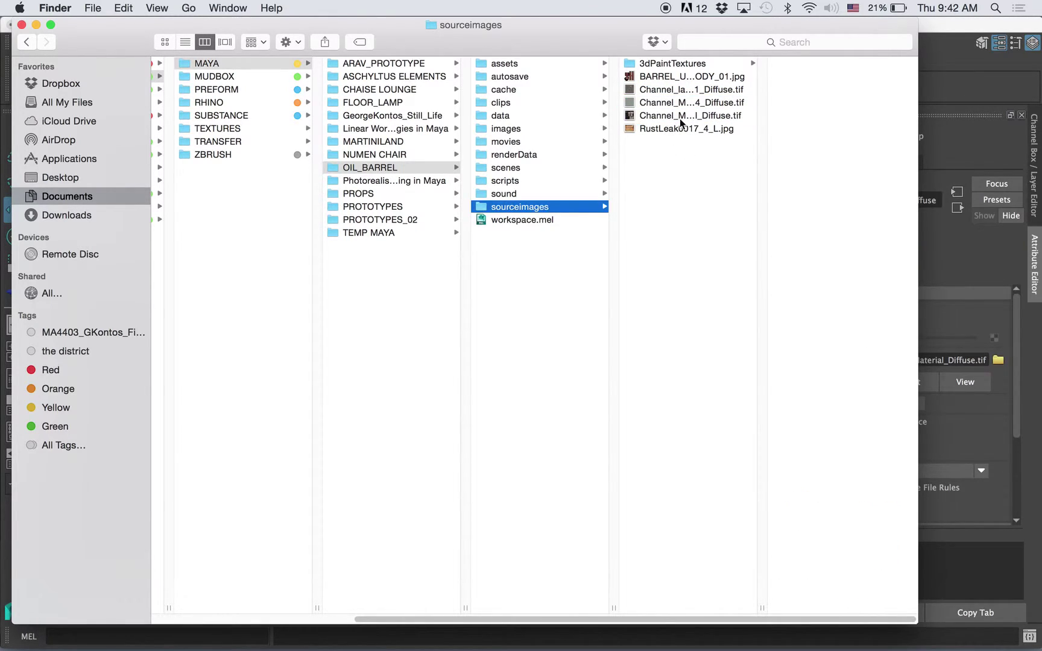
Step: Switch back to Maya and select the building body mesh
{"action": "left_click", "coordinate": [951, 26]}
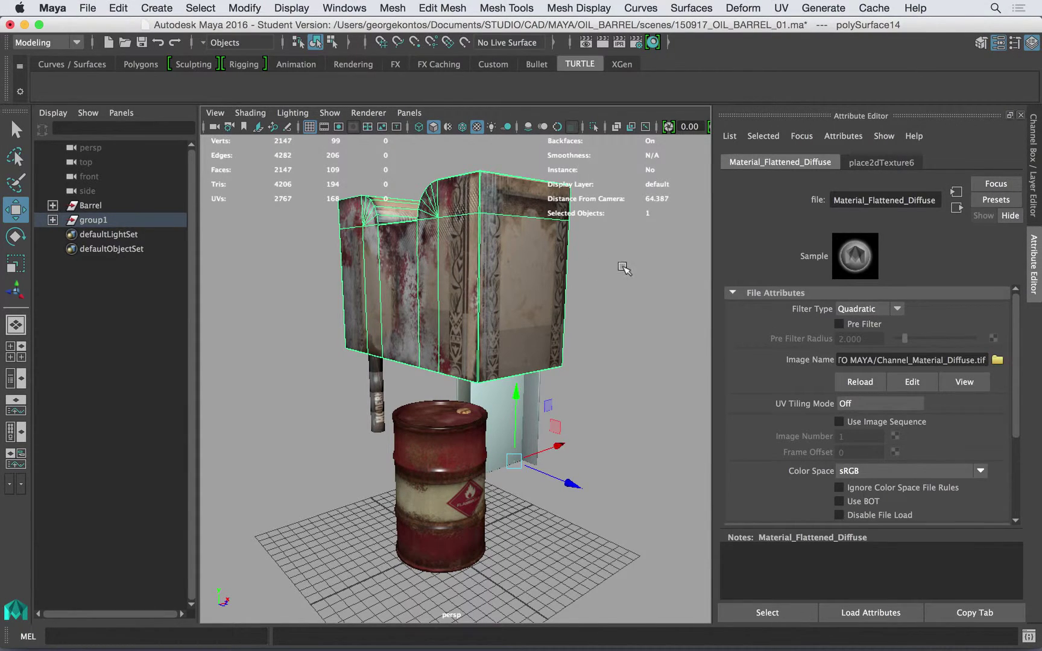
{"action": "left_click", "coordinate": [562, 268]}
{"action": "left_click_drag", "start_coordinate": [571, 287], "coordinate": [228, 227], "text": "alt"}
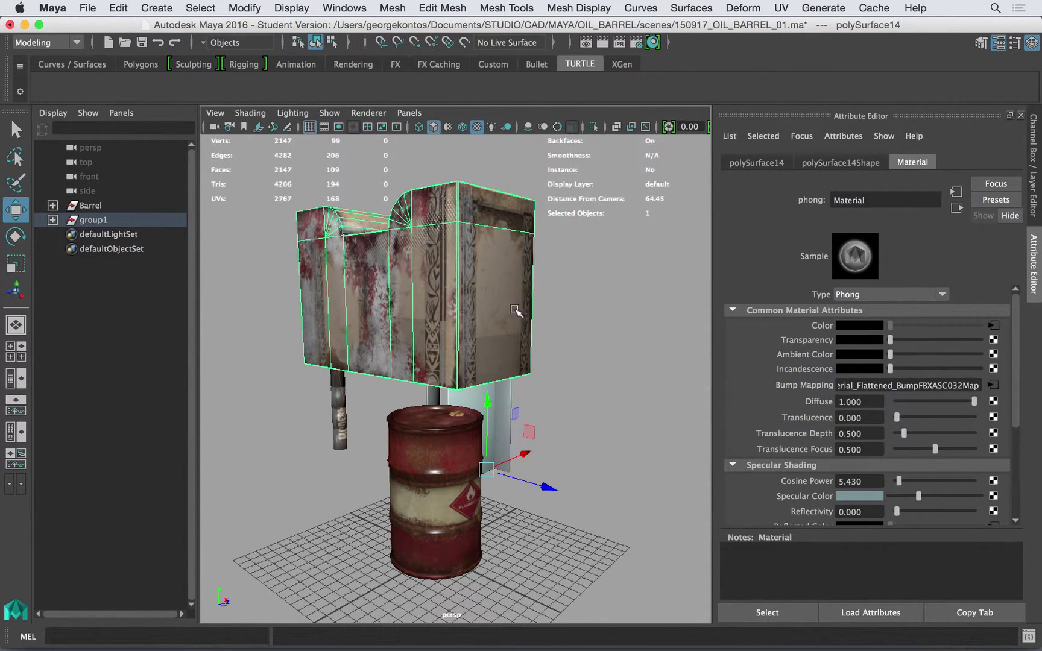
{"action": "scroll", "coordinate": [539, 280], "scroll_direction": "down", "scroll_amount": 5}
{"action": "right_click_drag", "start_coordinate": [481, 284], "coordinate": [509, 582]}
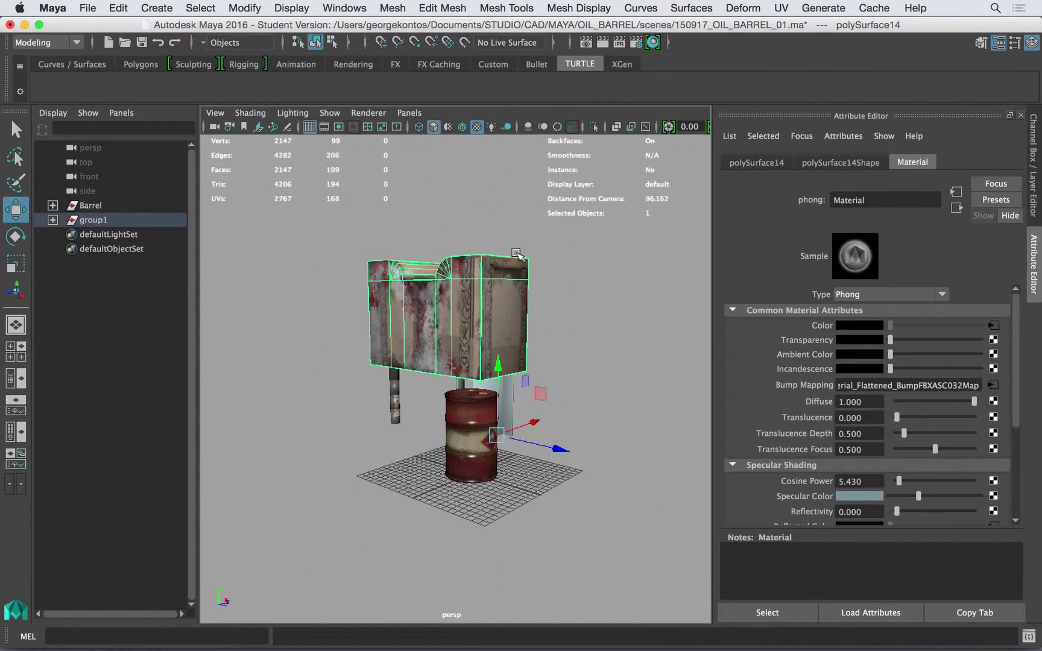
{"action": "key", "text": "F11"}
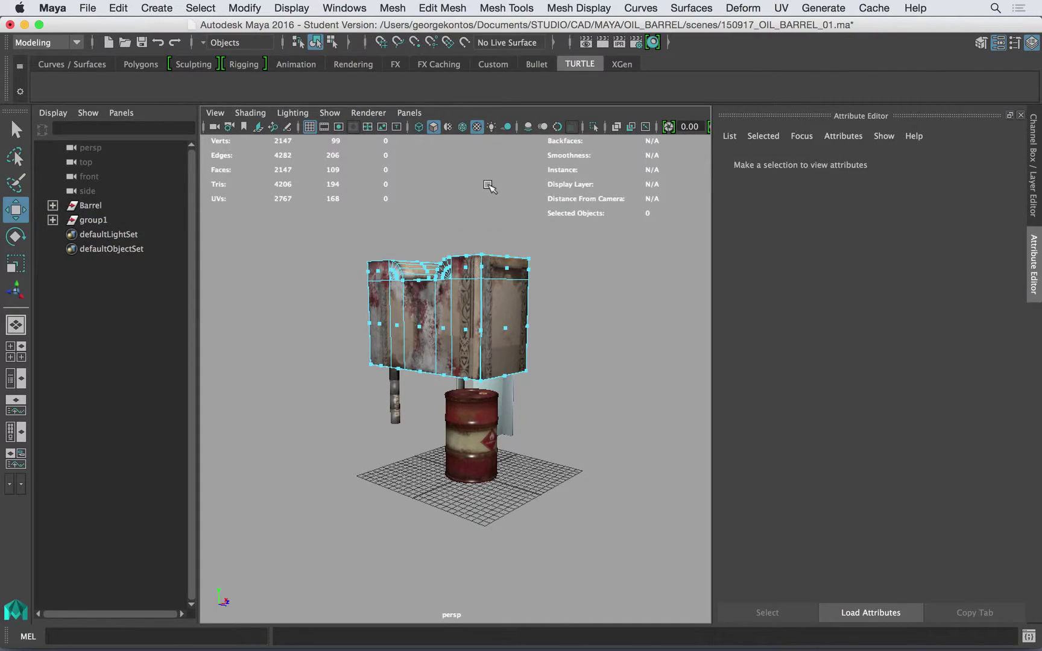
{"action": "right_click_drag", "start_coordinate": [481, 264], "coordinate": [550, 199]}
{"action": "left_click", "coordinate": [481, 265]}
{"action": "right_click", "coordinate": [481, 263]}
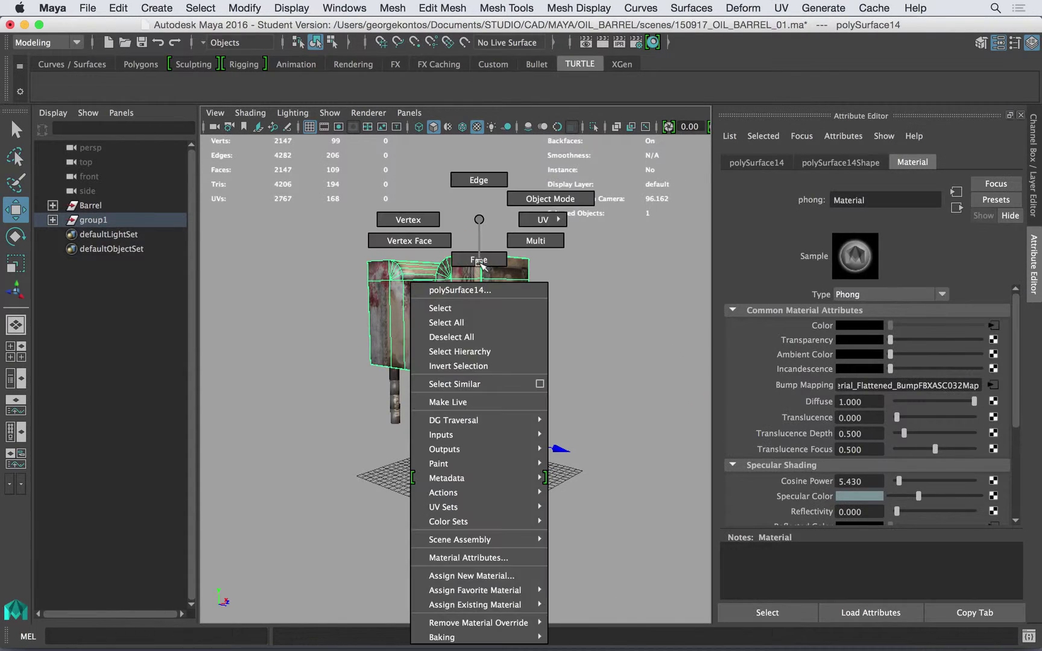
{"action": "right_click_drag", "start_coordinate": [481, 263], "coordinate": [550, 199]}
Step: Assign a new mental ray mia_material_x material to the building body
{"action": "right_click_drag", "start_coordinate": [456, 295], "coordinate": [482, 558]}
{"action": "right_click_drag", "start_coordinate": [461, 219], "coordinate": [484, 576]}
{"action": "left_click", "coordinate": [713, 201]}
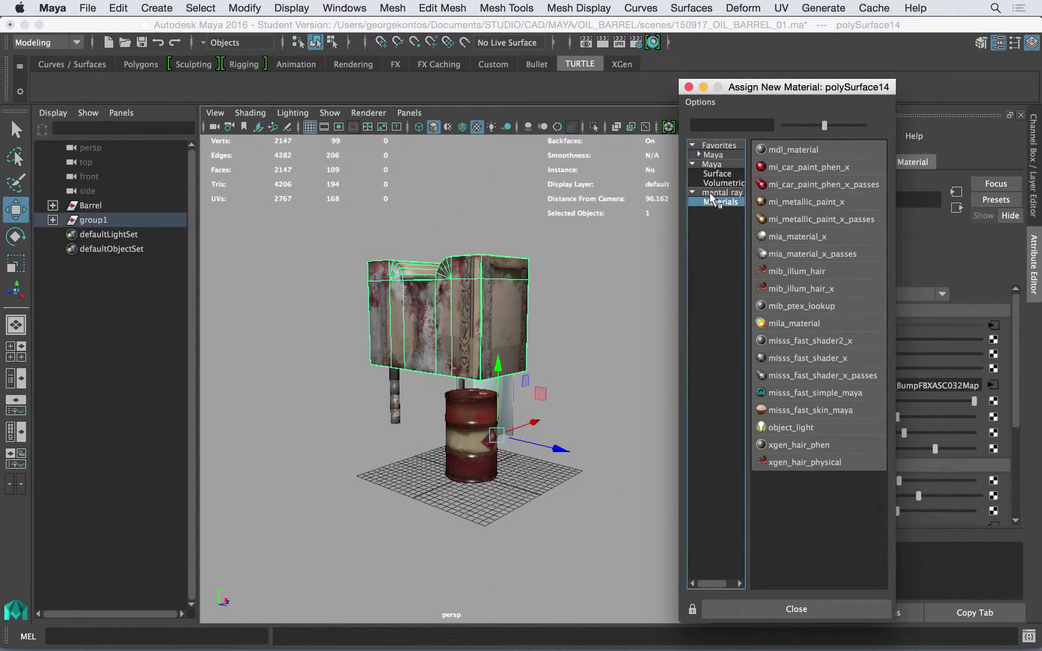
{"action": "left_click_drag", "start_coordinate": [788, 88], "coordinate": [536, 72]}
{"action": "left_click", "coordinate": [543, 217]}
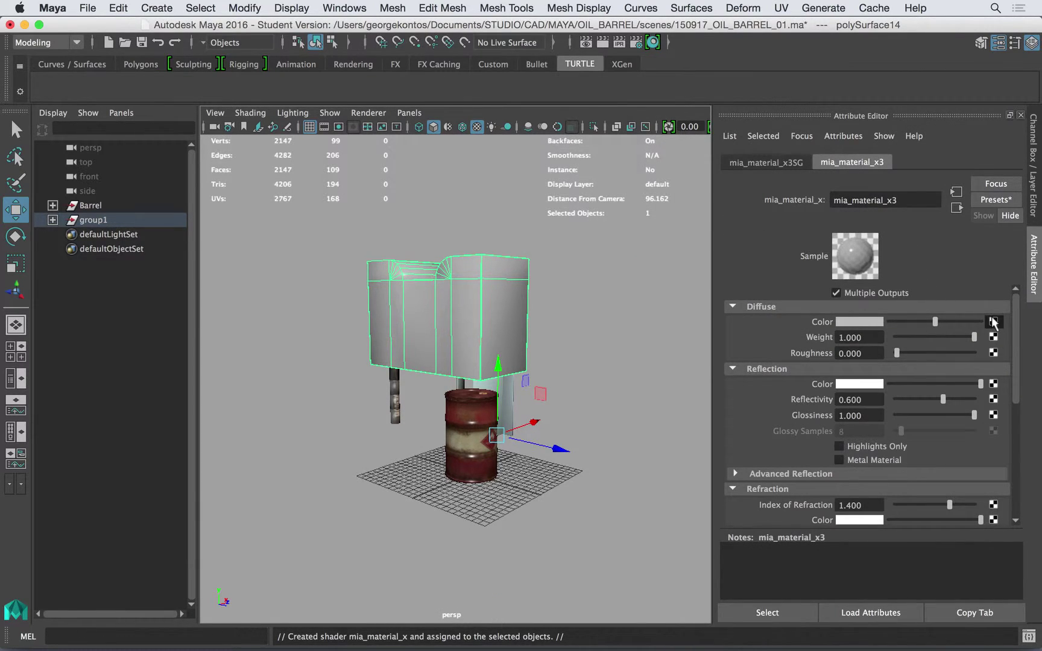
Step: Connect a file texture to the material's diffuse color and load Channel_Material_Diffuse.tif from sourceimages
{"action": "left_click", "coordinate": [993, 322]}
{"action": "left_click", "coordinate": [546, 224]}
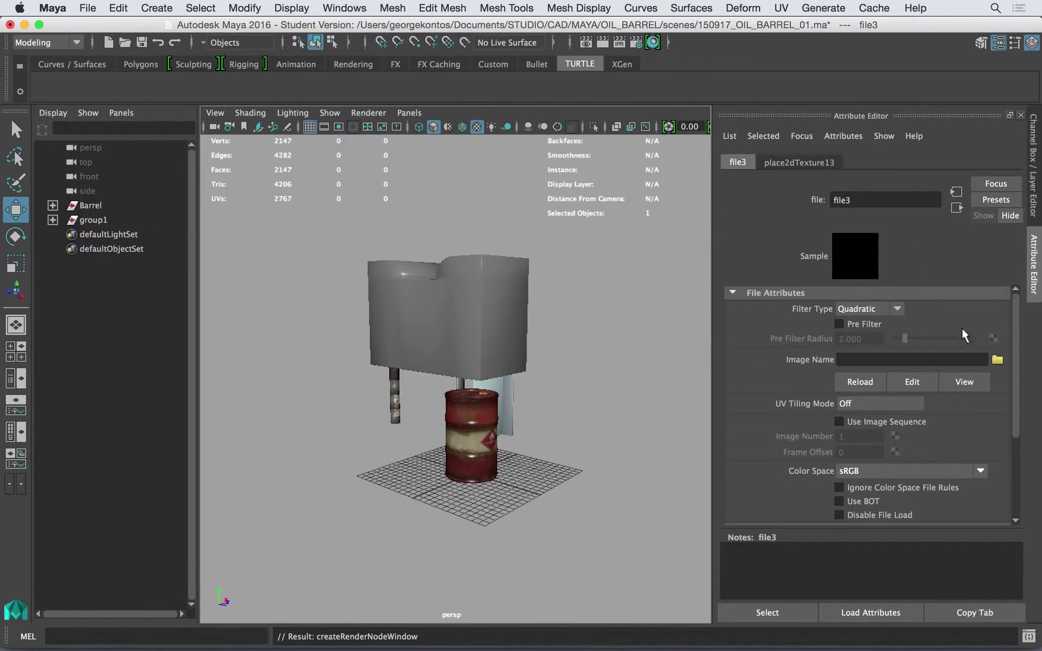
{"action": "left_click", "coordinate": [998, 359]}
{"action": "left_click", "coordinate": [151, 94]}
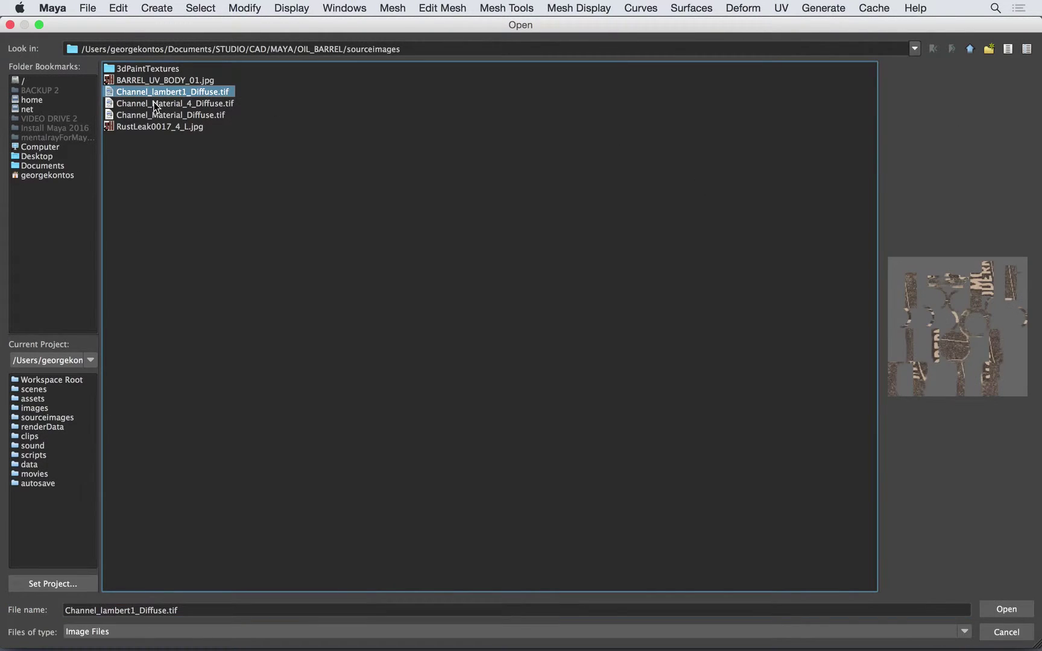
{"action": "left_click", "coordinate": [154, 103]}
{"action": "left_click", "coordinate": [177, 117]}
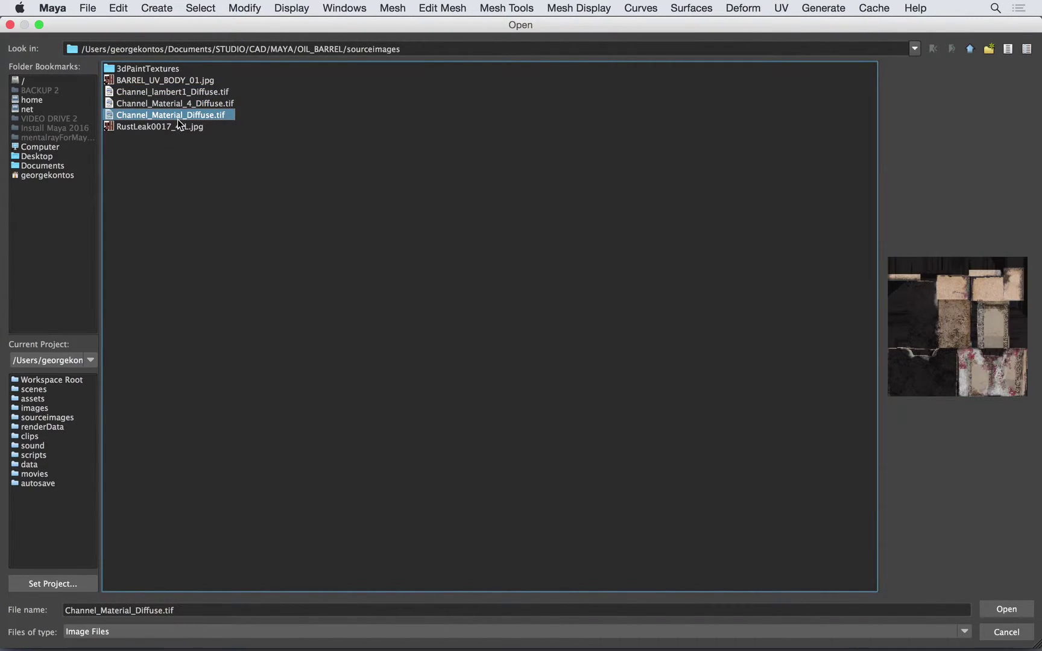
{"action": "left_click", "coordinate": [1006, 609]}
{"action": "left_click_drag", "start_coordinate": [560, 328], "coordinate": [546, 308], "text": "alt"}
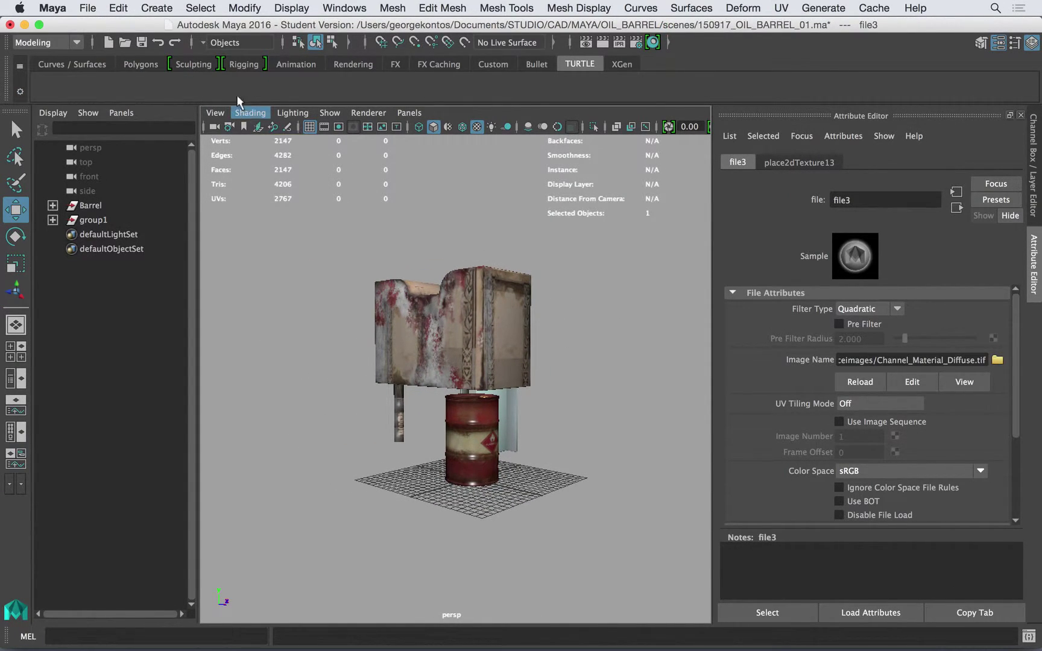
Step: Open the Hypershade
{"action": "left_click", "coordinate": [200, 7]}
{"action": "left_click", "coordinate": [579, 8]}
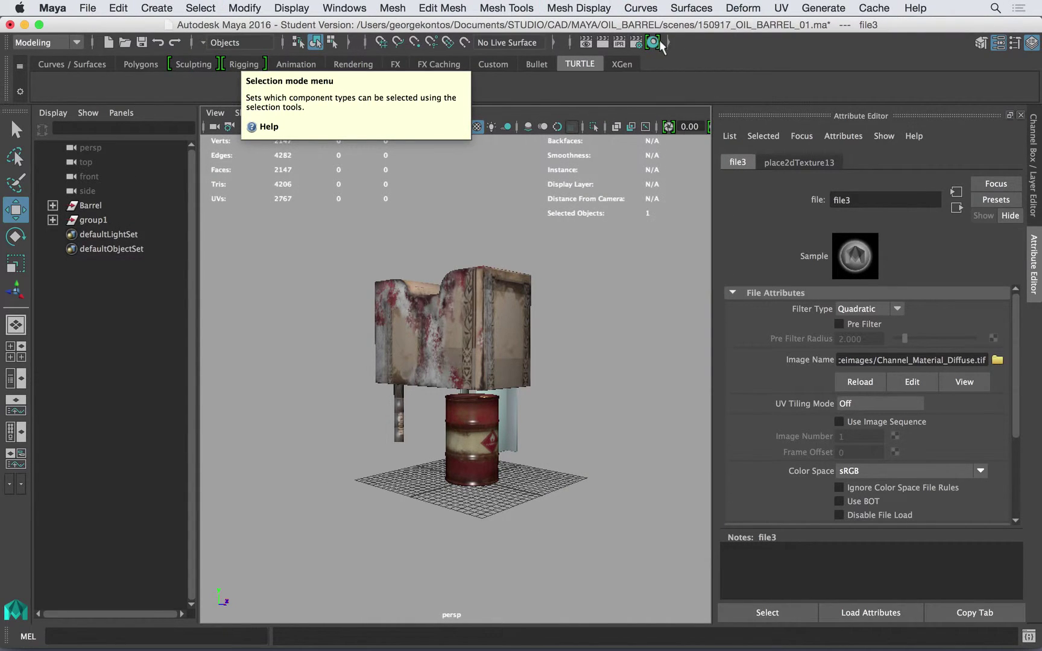
{"action": "left_click", "coordinate": [653, 42]}
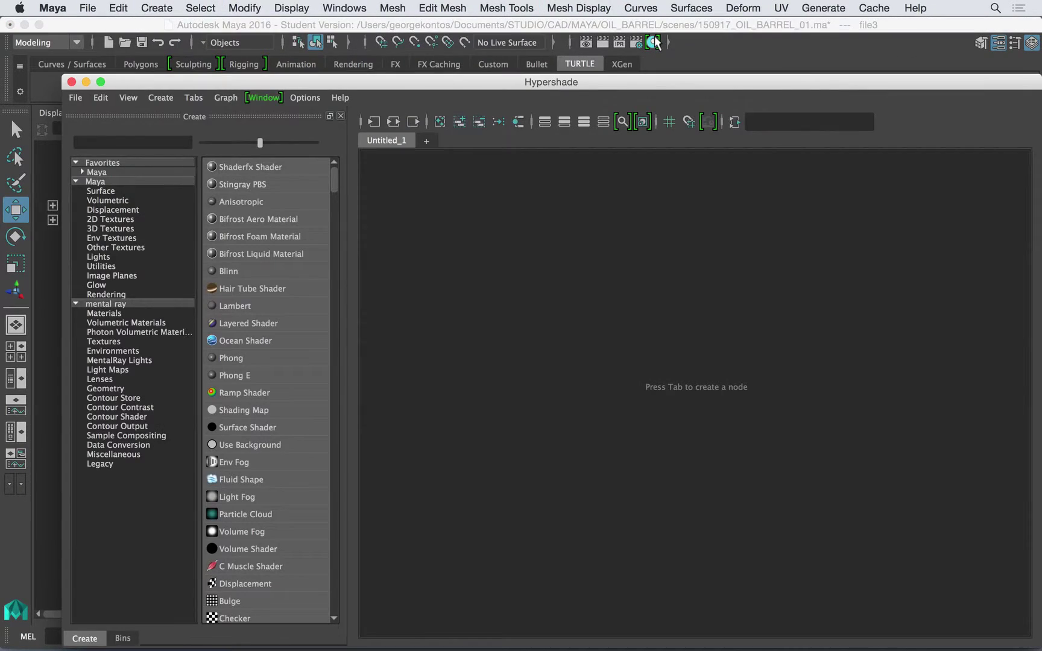
Step: List the Favorites Maya shaders and add a second graph tab in the Hypershade
{"action": "left_click_drag", "start_coordinate": [349, 78], "coordinate": [315, 35]}
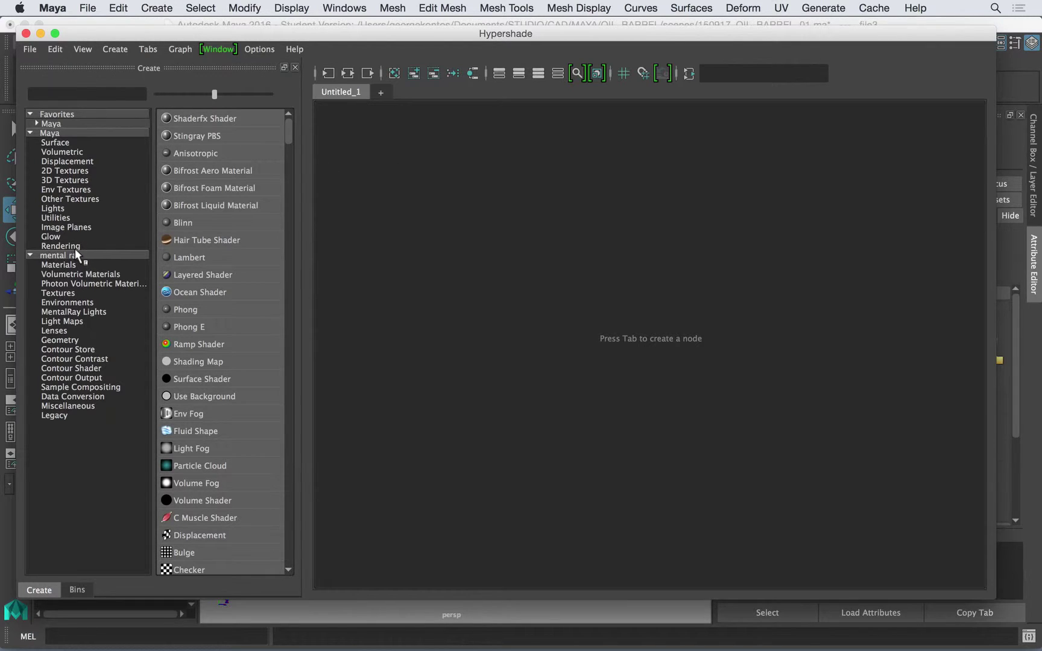
{"action": "left_click", "coordinate": [384, 164]}
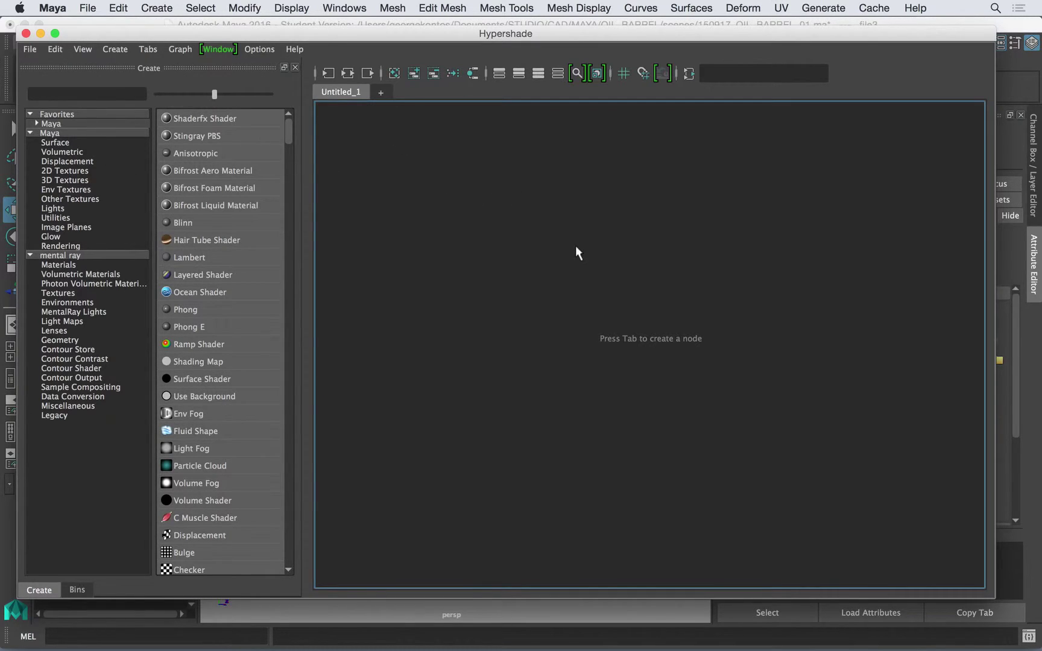
{"action": "key", "text": "Tab"}
{"action": "key", "text": "Escape"}
{"action": "left_click", "coordinate": [81, 123]}
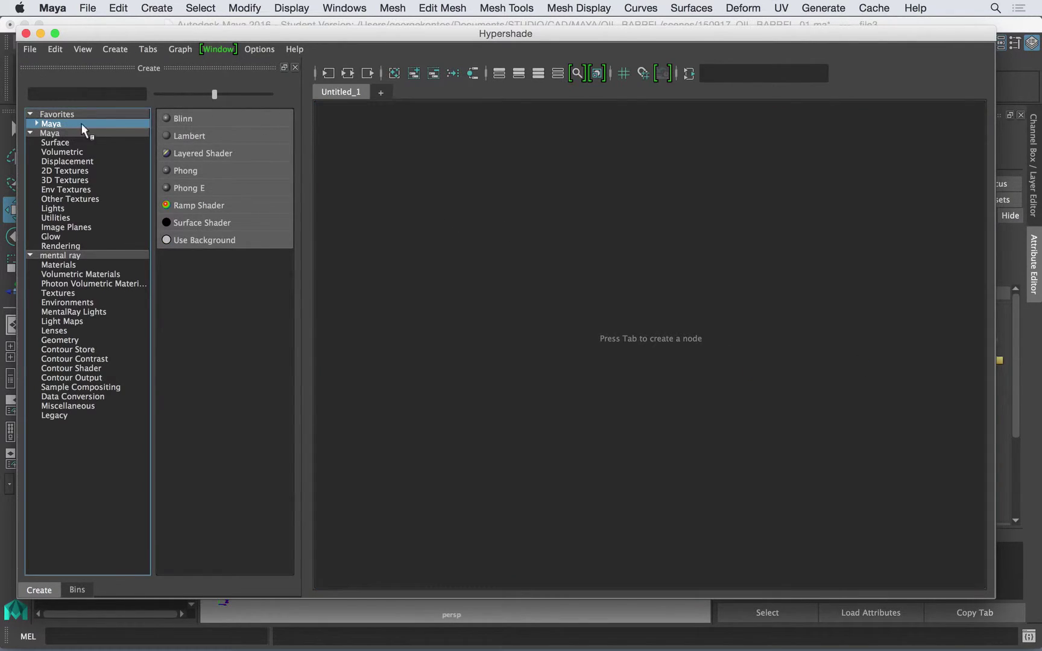
{"action": "left_click", "coordinate": [380, 93]}
{"action": "left_click", "coordinate": [343, 91]}
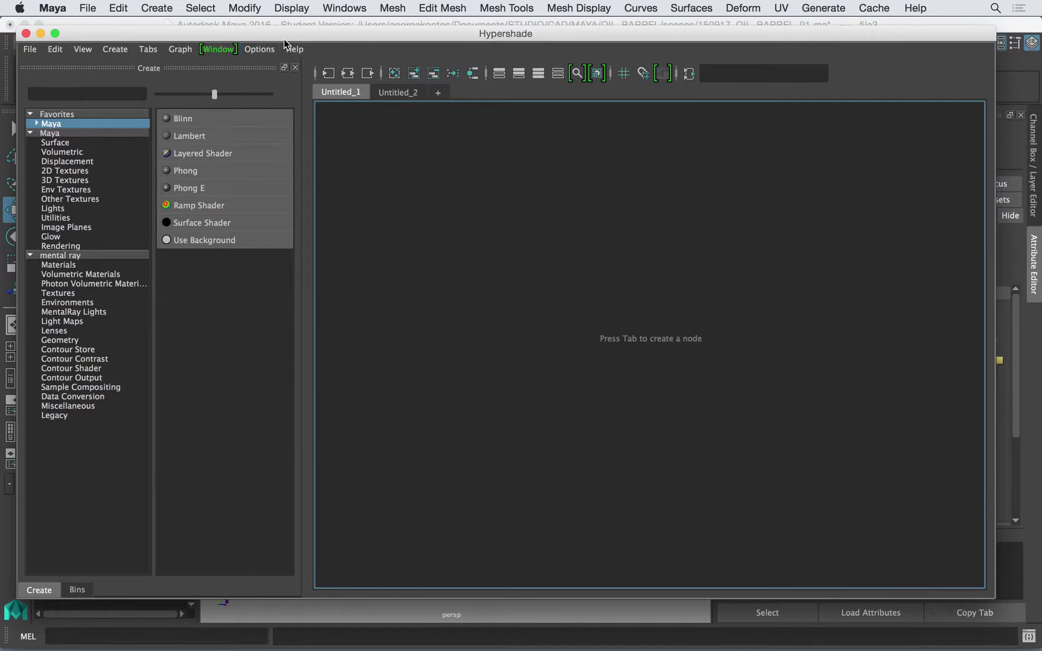
Step: Resize and reposition the Hypershade window so the create list and graph area are fully accessible
{"action": "left_click_drag", "start_coordinate": [597, 34], "coordinate": [571, 29]}
{"action": "left_click_drag", "start_coordinate": [969, 595], "coordinate": [548, 546]}
{"action": "left_click_drag", "start_coordinate": [486, 35], "coordinate": [961, 70]}
{"action": "left_click", "coordinate": [451, 299]}
{"action": "left_click_drag", "start_coordinate": [724, 59], "coordinate": [538, 45]}
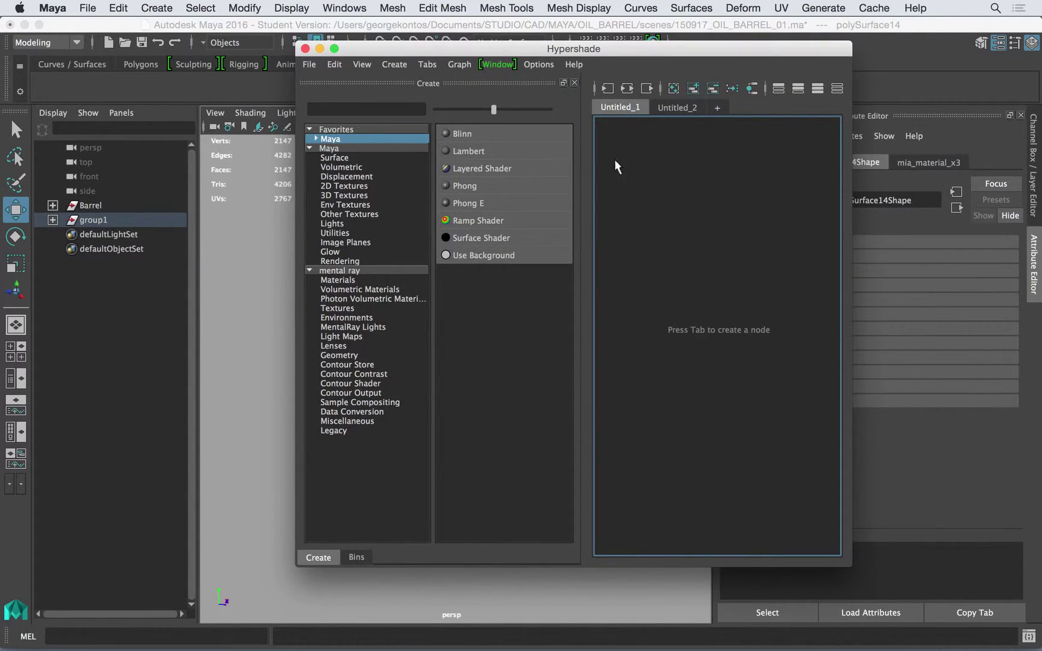
{"action": "left_click_drag", "start_coordinate": [852, 136], "coordinate": [949, 136]}
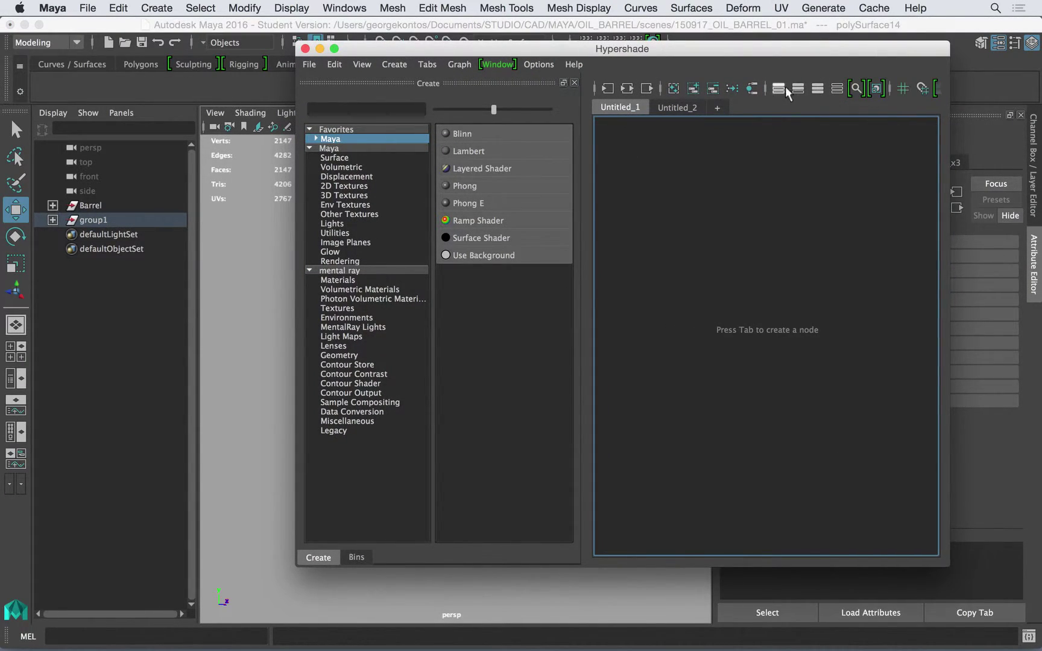
{"action": "left_click_drag", "start_coordinate": [797, 58], "coordinate": [614, 45]}
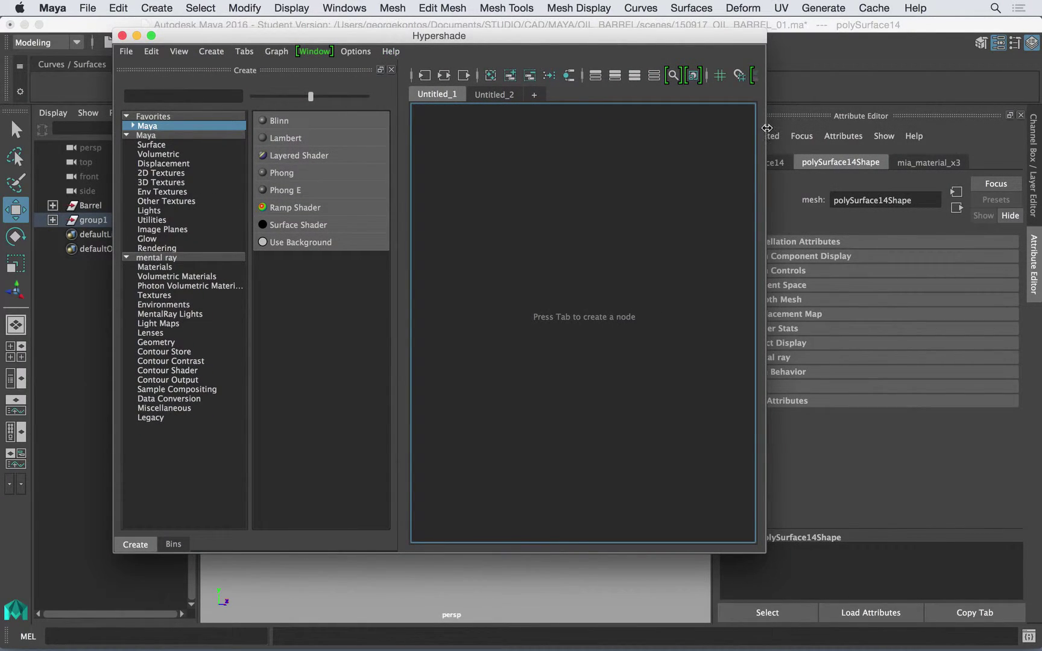
{"action": "left_click_drag", "start_coordinate": [767, 128], "coordinate": [1038, 128]}
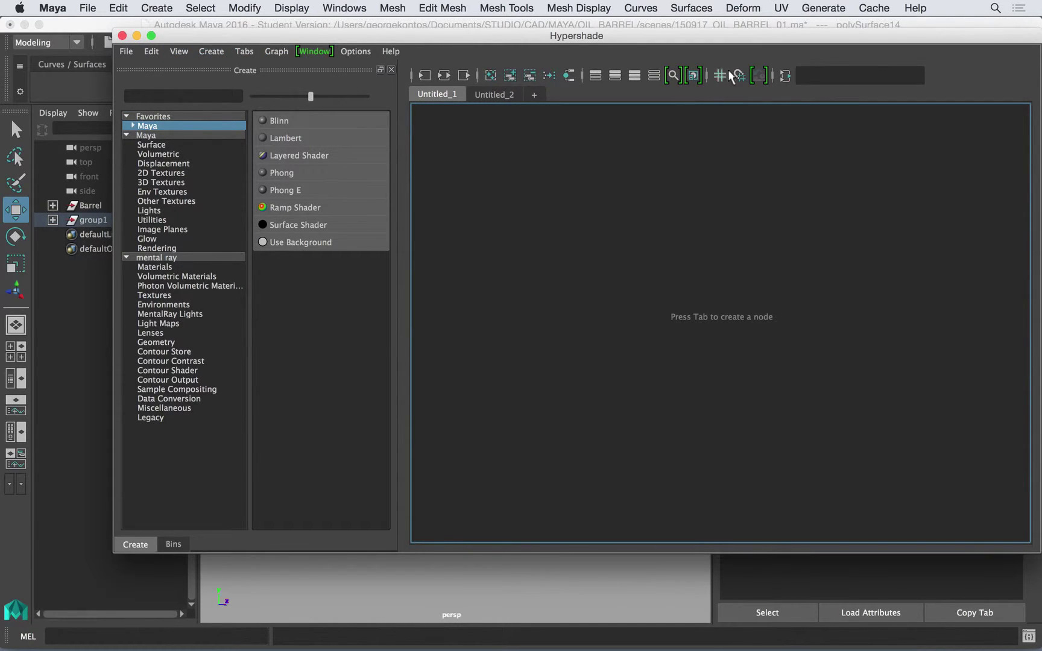
Step: Create a Blinn material in the Untitled_1 graph and examine its node network
{"action": "left_click", "coordinate": [501, 95]}
{"action": "left_click", "coordinate": [443, 95]}
{"action": "left_click", "coordinate": [290, 122]}
{"action": "scroll", "coordinate": [640, 242], "scroll_direction": "up", "scroll_amount": 3}
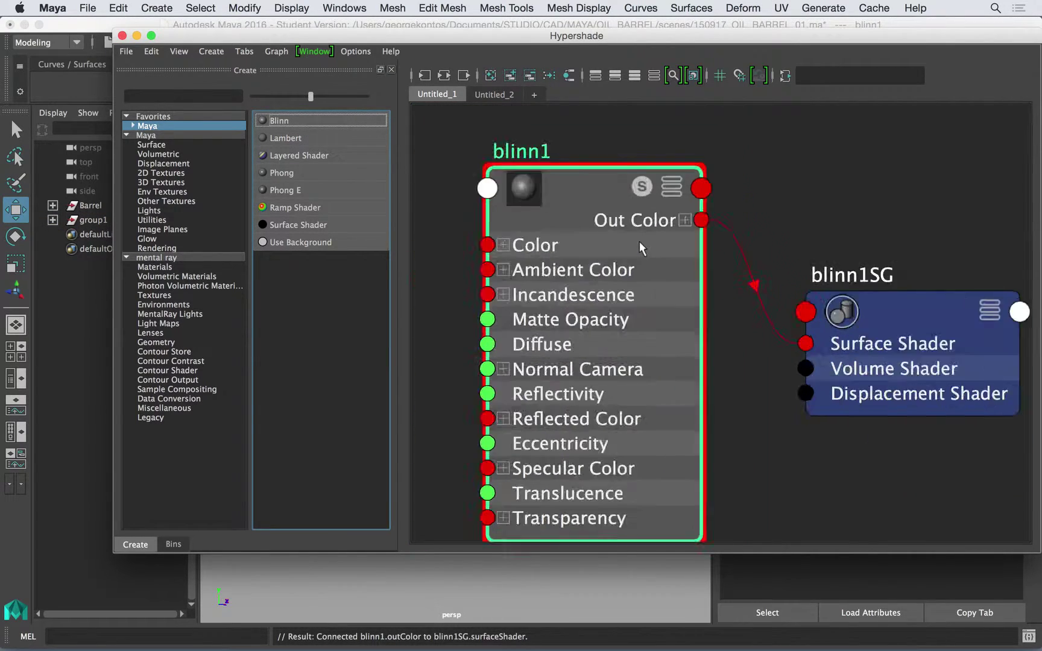
{"action": "scroll", "coordinate": [637, 239], "scroll_direction": "down", "scroll_amount": 10}
{"action": "scroll", "coordinate": [549, 131], "scroll_direction": "up", "scroll_amount": 3}
{"action": "scroll", "coordinate": [549, 151], "scroll_direction": "down", "scroll_amount": 3}
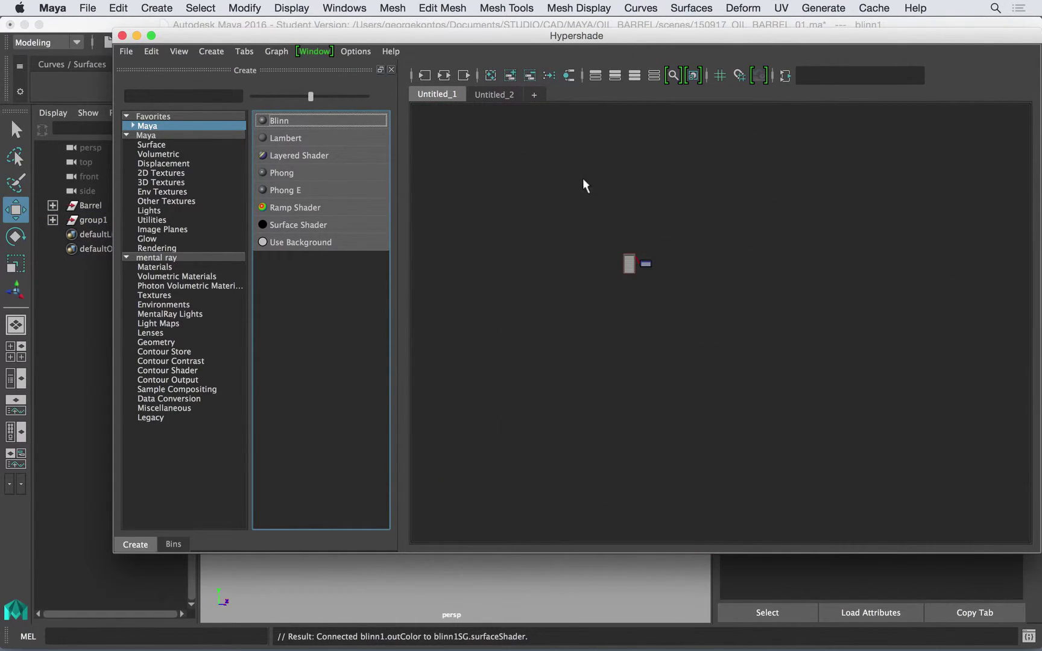
{"action": "middle_click_drag", "start_coordinate": [654, 223], "coordinate": [609, 202], "text": "alt"}
{"action": "scroll", "coordinate": [591, 197], "scroll_direction": "up", "scroll_amount": 6}
Step: Undo the creation of the Blinn material and its shading group
{"action": "key", "text": "super+z"}
{"action": "key", "text": "super+z"}
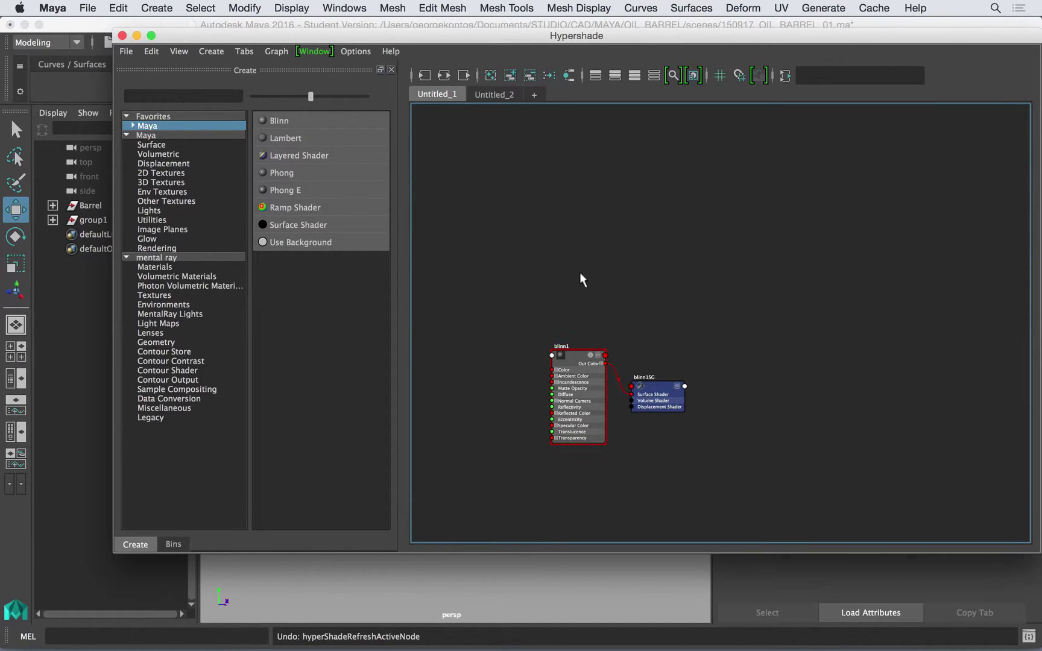
{"action": "key", "text": "super+z"}
{"action": "key", "text": "super+z"}
{"action": "key", "text": "super+z"}
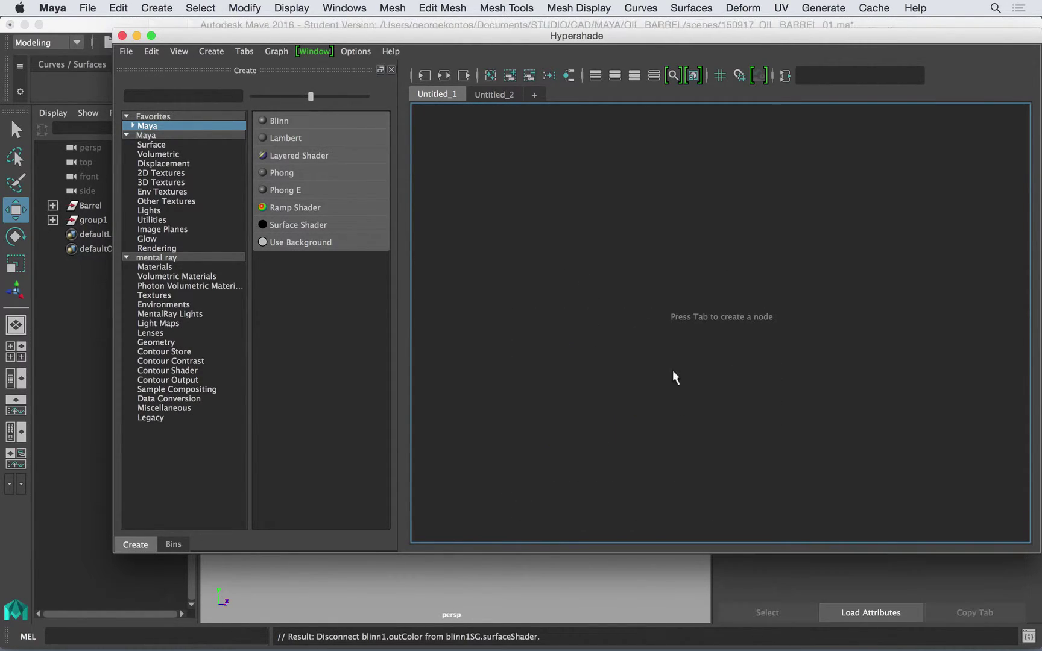
Step: Try to graph input and output connections in the Hypershade tabs, and slightly widen the graph area
{"action": "left_click", "coordinate": [495, 95]}
{"action": "left_click", "coordinate": [444, 76]}
{"action": "left_click", "coordinate": [425, 76]}
{"action": "left_click", "coordinate": [451, 78]}
{"action": "left_click", "coordinate": [440, 95]}
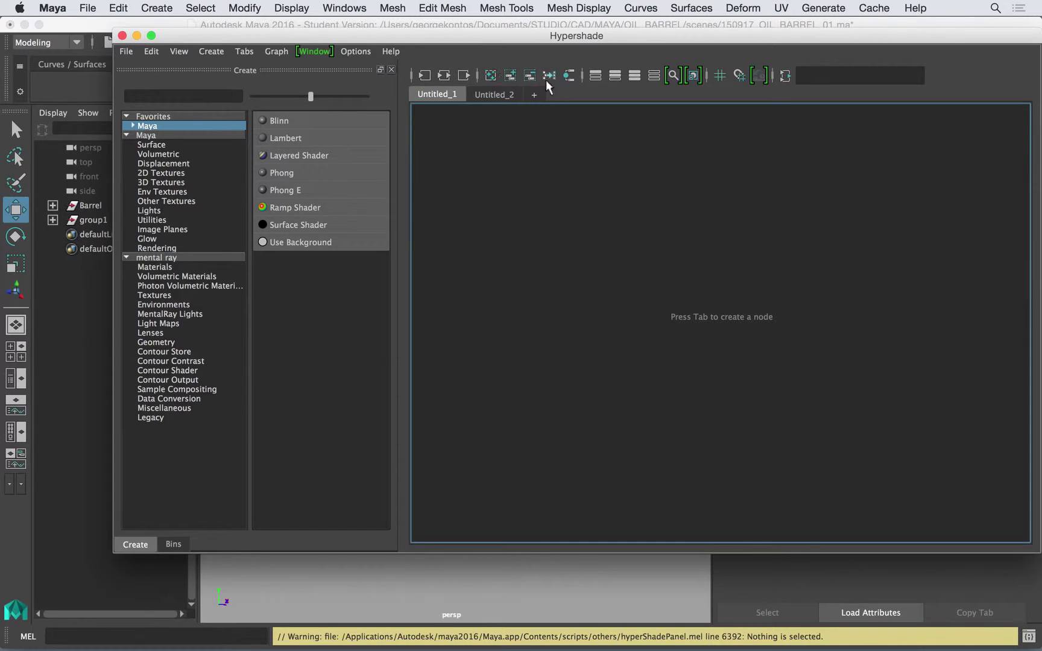
{"action": "left_click", "coordinate": [569, 76]}
{"action": "left_click_drag", "start_coordinate": [403, 108], "coordinate": [383, 109]}
Step: Open the Material Viewer from the Hypershade, enlarge it over the graph area, and close it again
{"action": "left_click", "coordinate": [134, 50]}
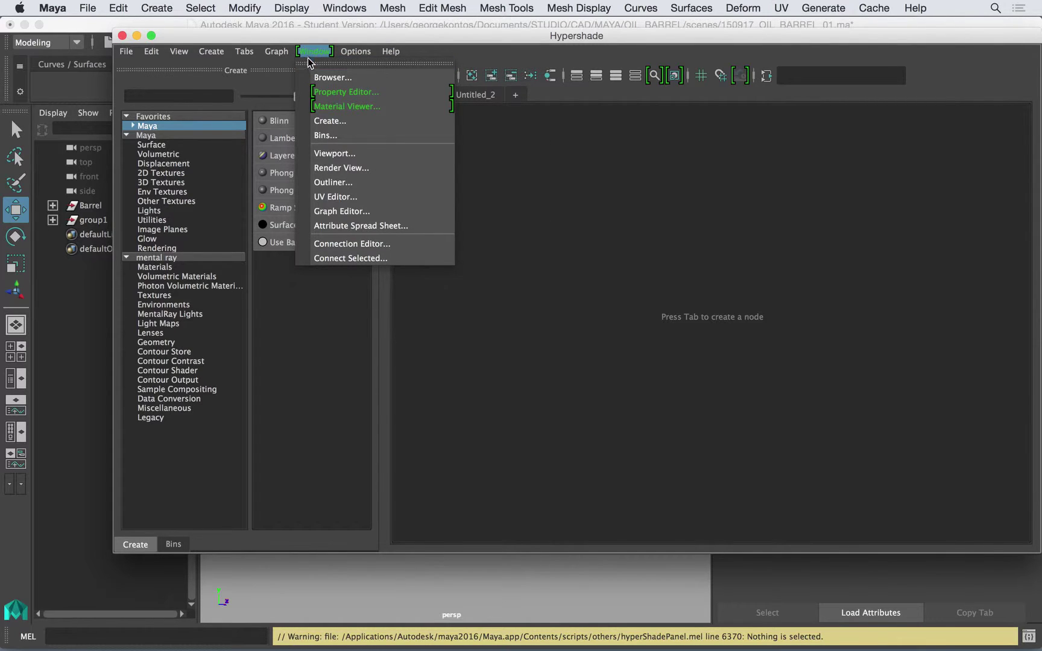
{"action": "left_click", "coordinate": [341, 107]}
{"action": "left_click_drag", "start_coordinate": [497, 163], "coordinate": [498, 129]}
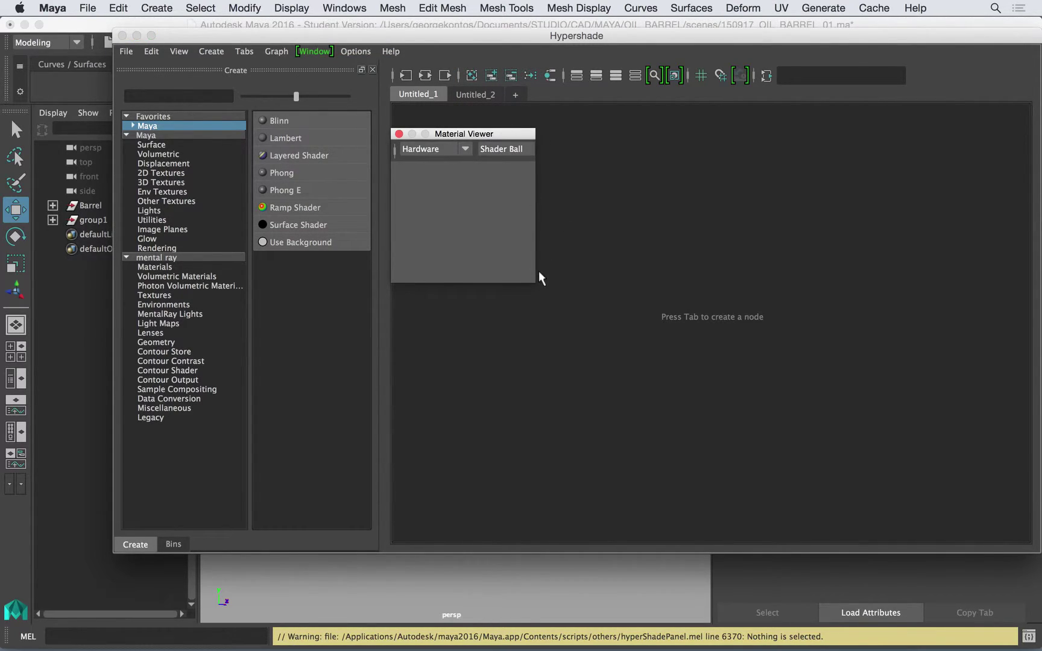
{"action": "left_click_drag", "start_coordinate": [535, 281], "coordinate": [853, 521]}
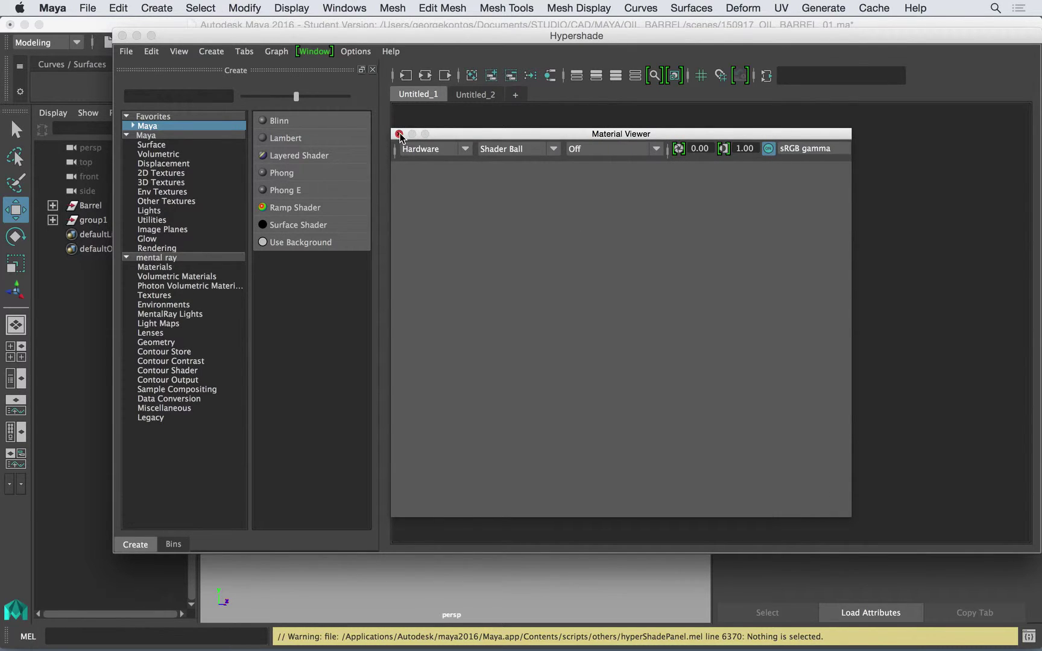
{"action": "left_click", "coordinate": [398, 134]}
Step: Delete the unused shading nodes from the scene and close the Hypershade
{"action": "left_click", "coordinate": [126, 52]}
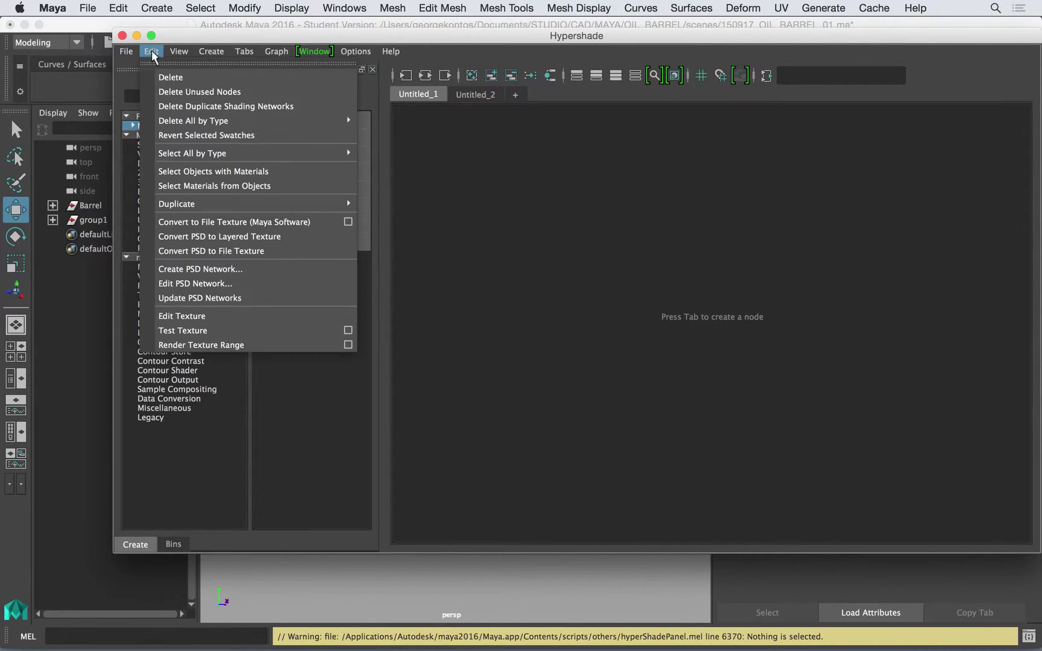
{"action": "left_click", "coordinate": [169, 96]}
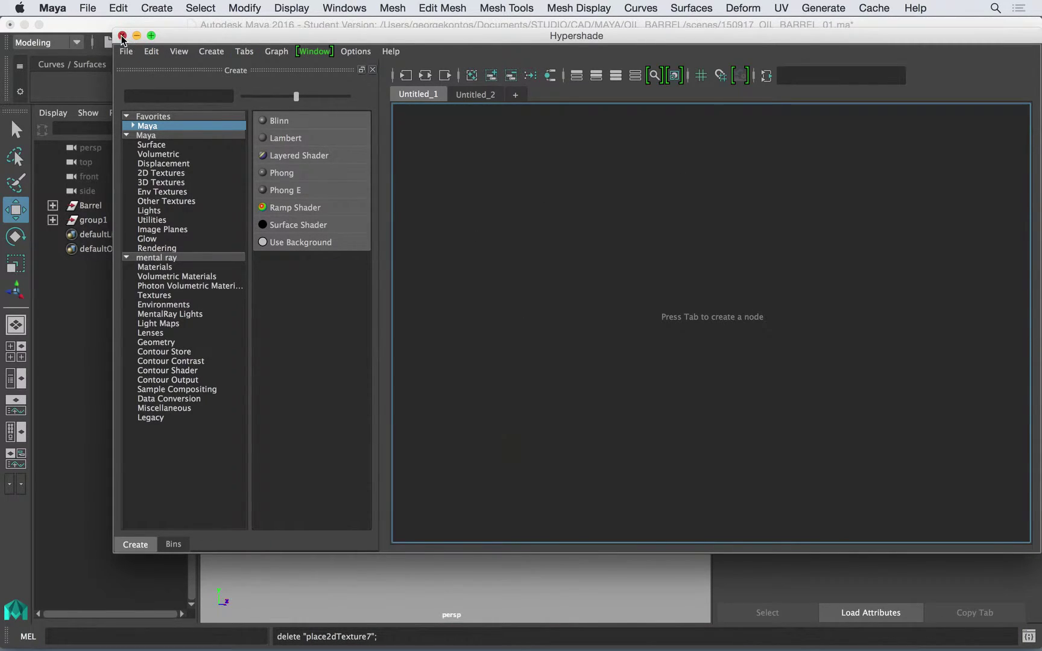
{"action": "left_click", "coordinate": [121, 35]}
Step: Examine the textured building body and barrel from several angles in the perspective view
{"action": "left_click_drag", "start_coordinate": [544, 346], "coordinate": [456, 321], "text": "alt"}
{"action": "scroll", "coordinate": [456, 321], "scroll_direction": "up", "scroll_amount": 5}
{"action": "middle_click_drag", "start_coordinate": [456, 321], "coordinate": [495, 281], "text": "alt"}
{"action": "scroll", "coordinate": [495, 281], "scroll_direction": "up", "scroll_amount": 3}
{"action": "left_click", "coordinate": [494, 281]}
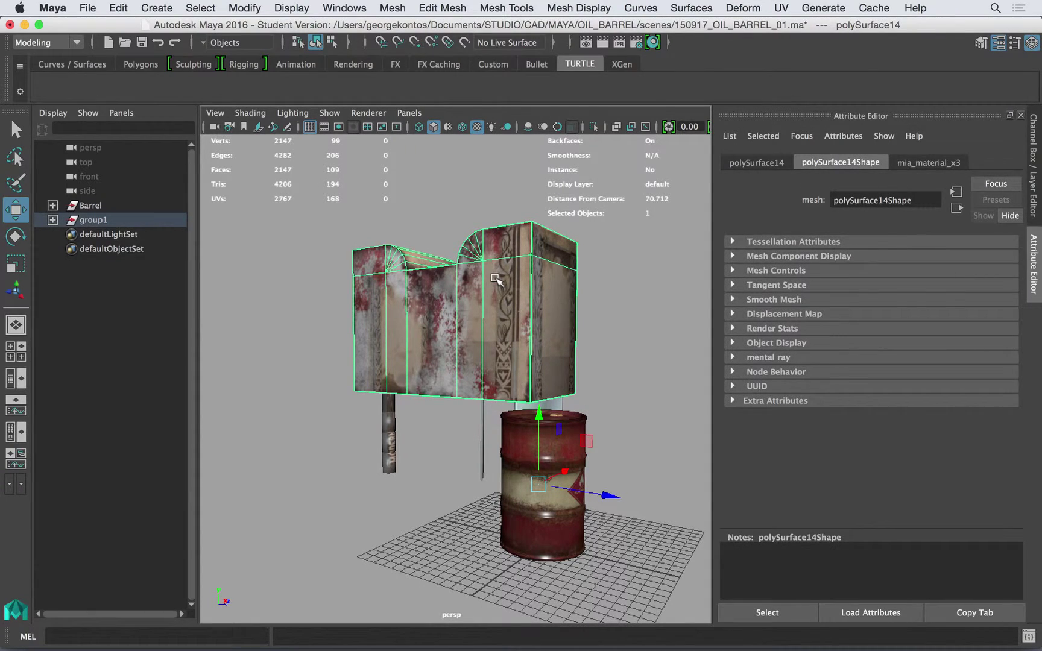
{"action": "right_click_drag", "start_coordinate": [495, 281], "coordinate": [635, 314]}
{"action": "left_click", "coordinate": [635, 314]}
{"action": "left_click_drag", "start_coordinate": [635, 314], "coordinate": [625, 266], "text": "alt"}
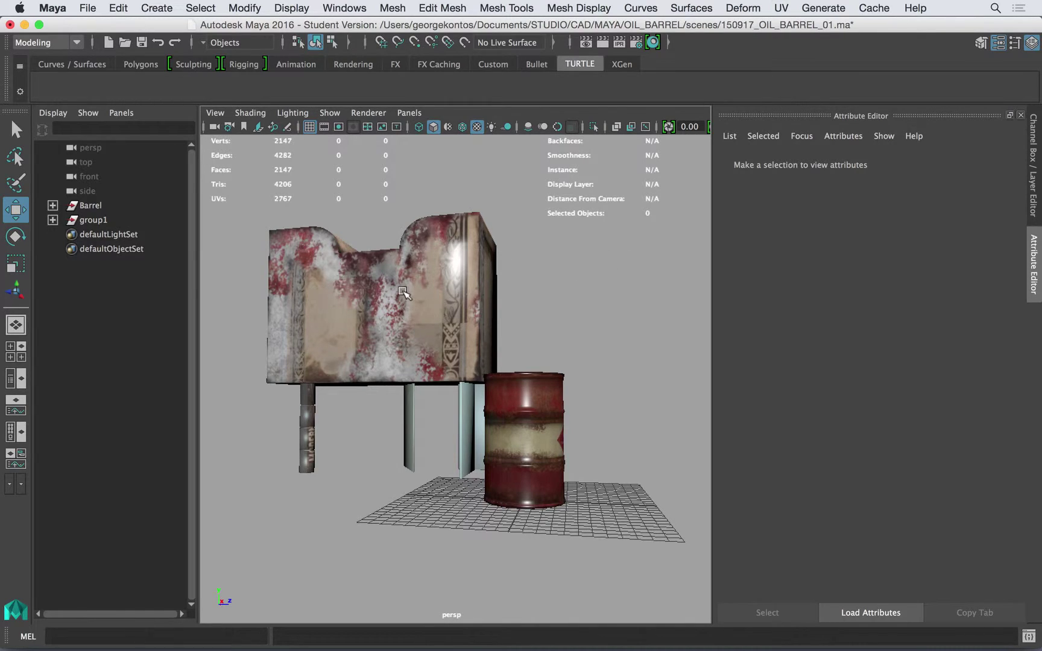
Step: Replace the settings of the building body's mia_material_x material with the MatteFinish preset
{"action": "left_click", "coordinate": [404, 294]}
{"action": "left_click", "coordinate": [965, 163]}
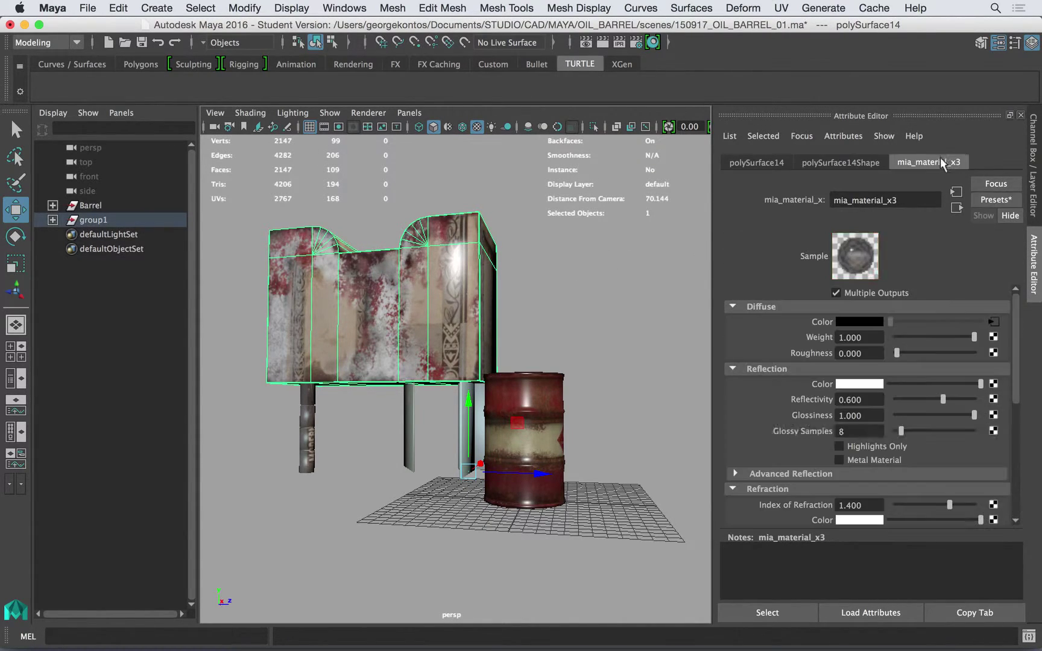
{"action": "left_click", "coordinate": [996, 199]}
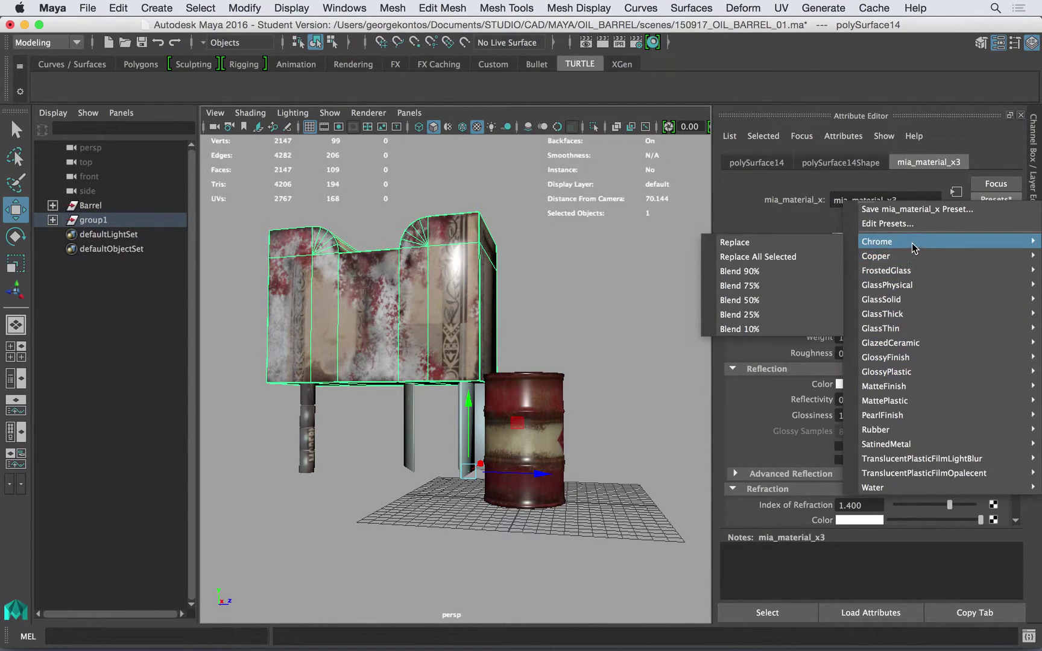
{"action": "mouse_move", "coordinate": [909, 387]}
{"action": "left_click", "coordinate": [805, 387]}
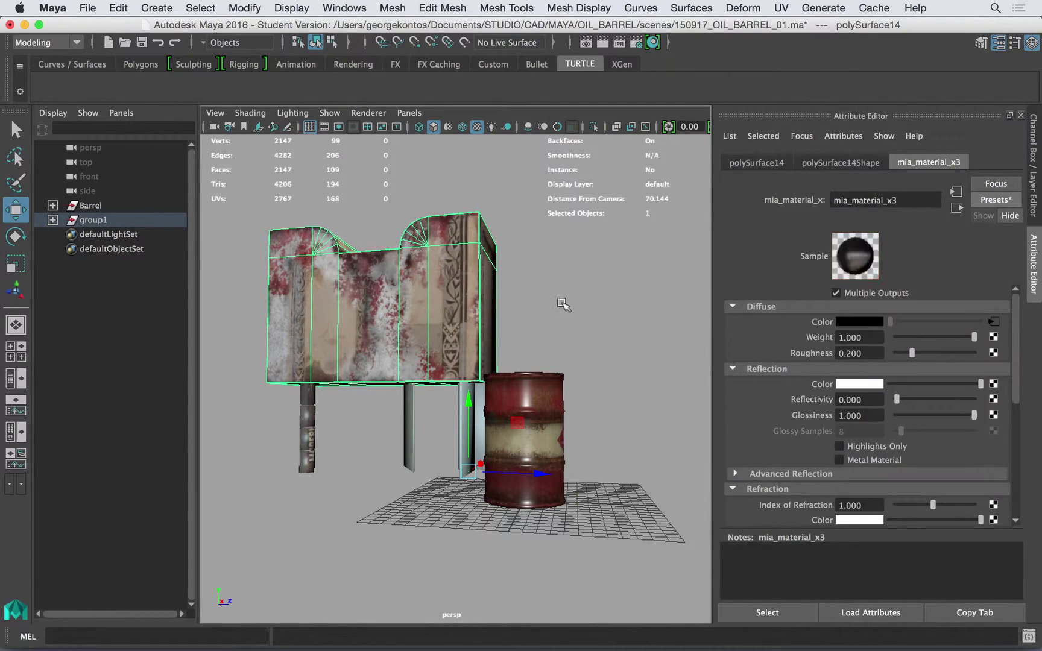
{"action": "left_click", "coordinate": [563, 302]}
{"action": "left_click_drag", "start_coordinate": [535, 296], "coordinate": [600, 283], "text": "alt"}
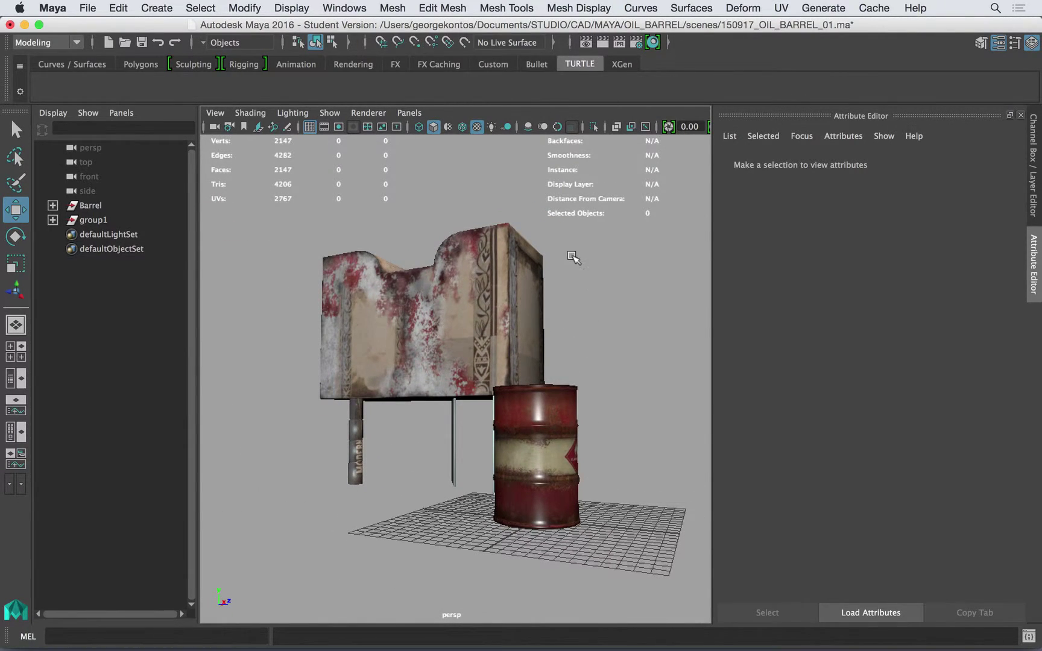
Step: Switch to Finder and show the contents of the OIL_BARREL project's scenes folder
{"action": "key", "text": "super+Tab"}
{"action": "left_click", "coordinate": [398, 168]}
{"action": "left_click", "coordinate": [399, 181]}
{"action": "left_click", "coordinate": [388, 170]}
{"action": "left_click", "coordinate": [505, 170]}
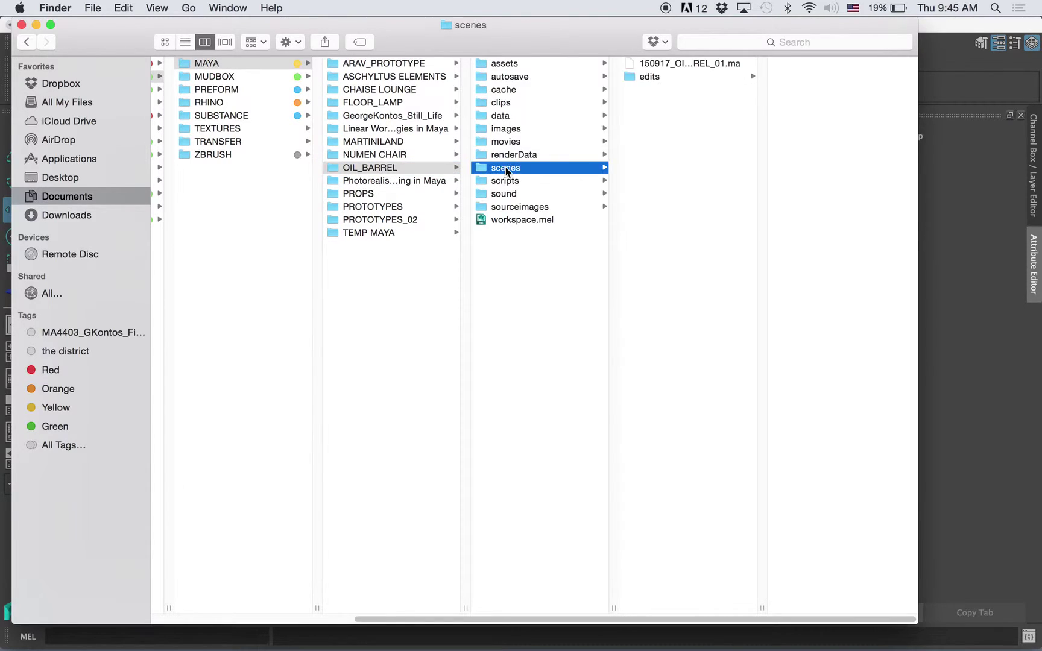
{"action": "left_click_drag", "start_coordinate": [764, 605], "coordinate": [846, 600]}
Step: Open the sourceimages folder and preview each of its texture files, from BARREL_UV_BODY_01.jpg to RustLeak0017_4_L.jpg
{"action": "left_click", "coordinate": [517, 208]}
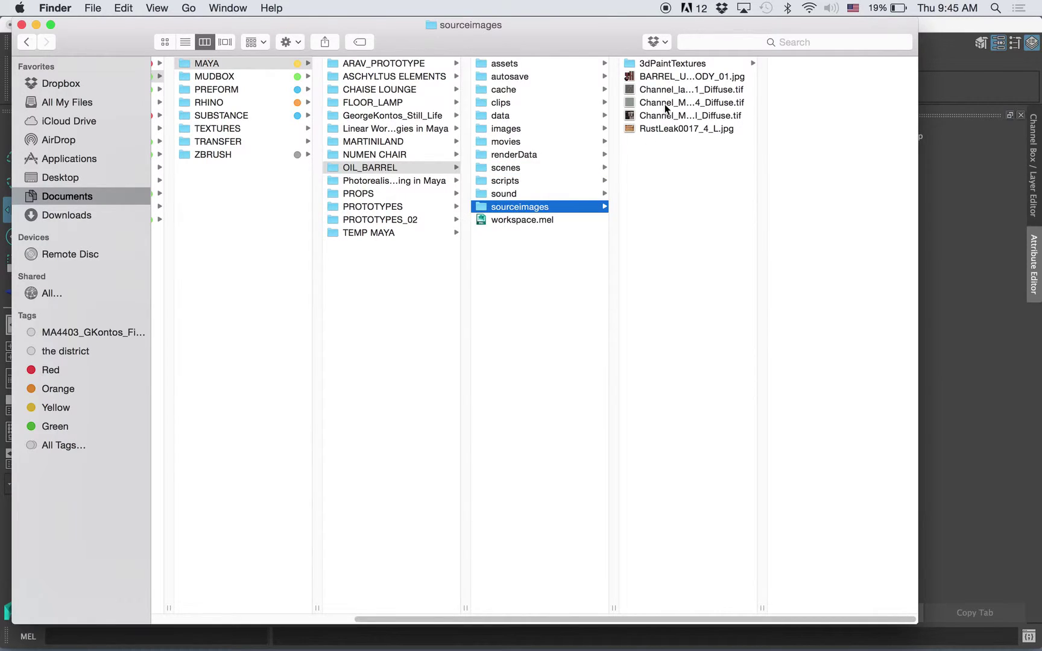
{"action": "left_click", "coordinate": [670, 77]}
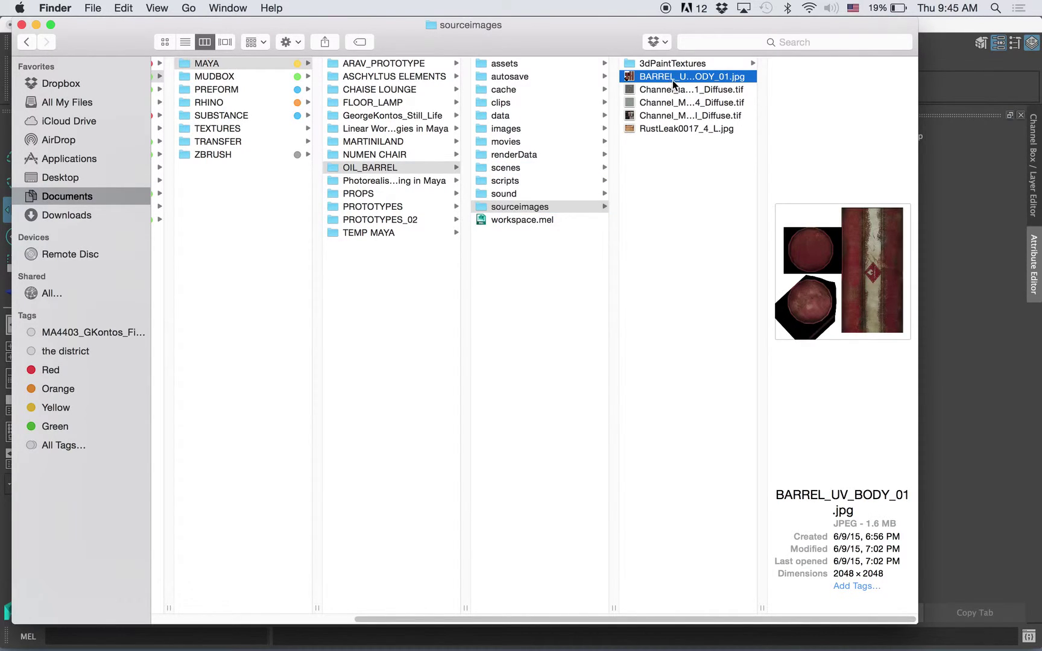
{"action": "left_click", "coordinate": [681, 89]}
{"action": "left_click", "coordinate": [682, 102]}
{"action": "left_click", "coordinate": [682, 115]}
{"action": "left_click", "coordinate": [684, 128]}
{"action": "left_click", "coordinate": [695, 159]}
{"action": "left_click", "coordinate": [691, 131]}
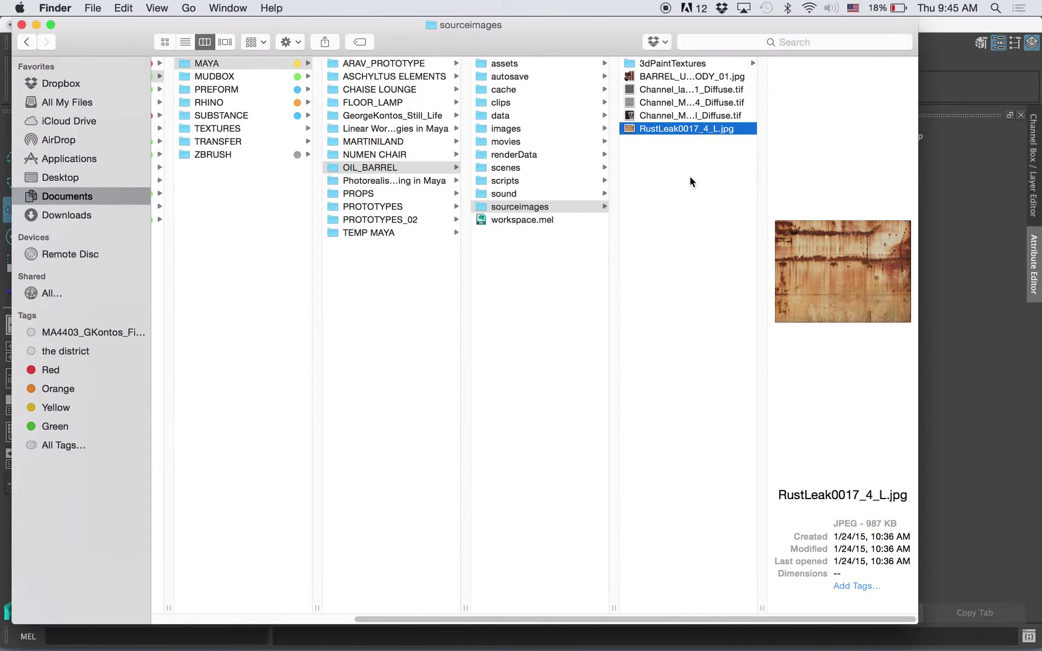
Step: Review how the OIL_BARREL project folder is organised, checking its scenes, sourceimages and scripts subfolders
{"action": "left_click", "coordinate": [367, 168]}
{"action": "left_click", "coordinate": [366, 167]}
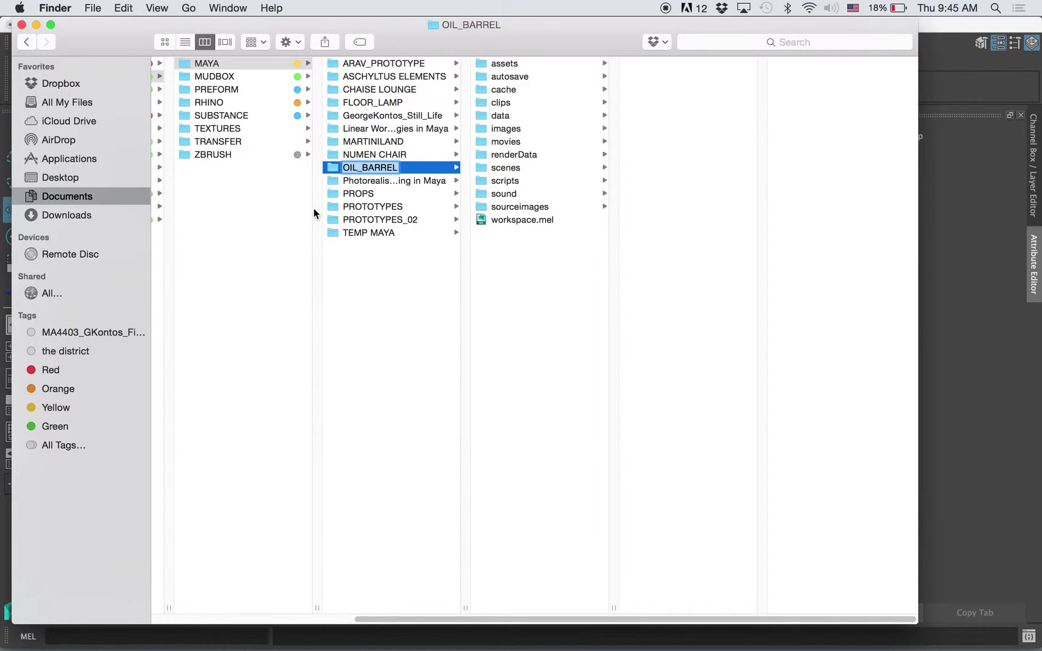
{"action": "left_click", "coordinate": [338, 168]}
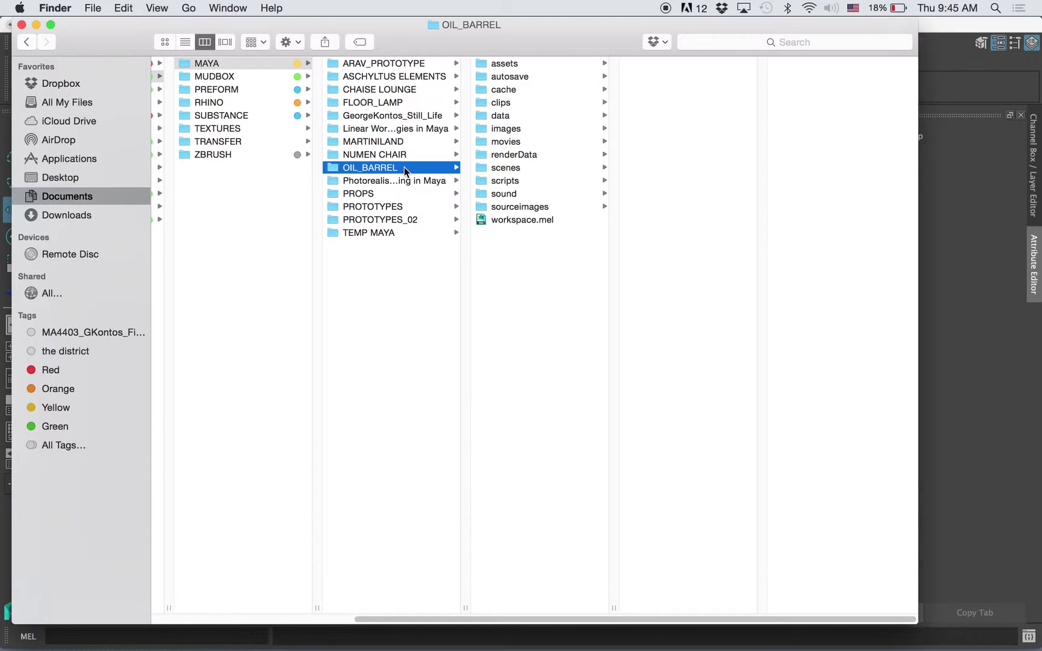
{"action": "left_click", "coordinate": [530, 168]}
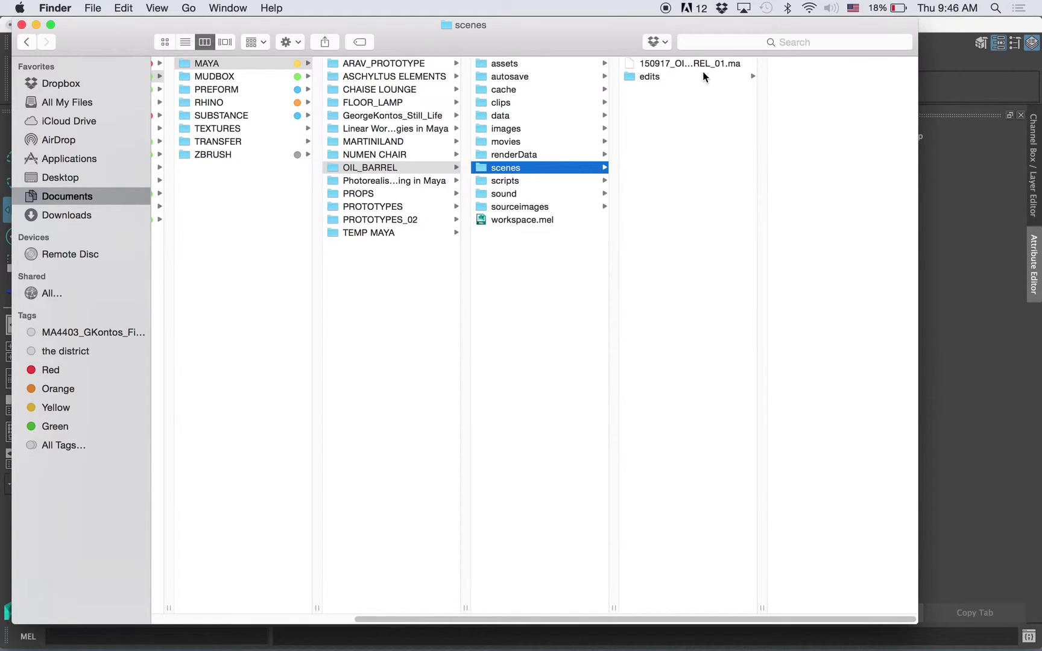
{"action": "left_click", "coordinate": [518, 207]}
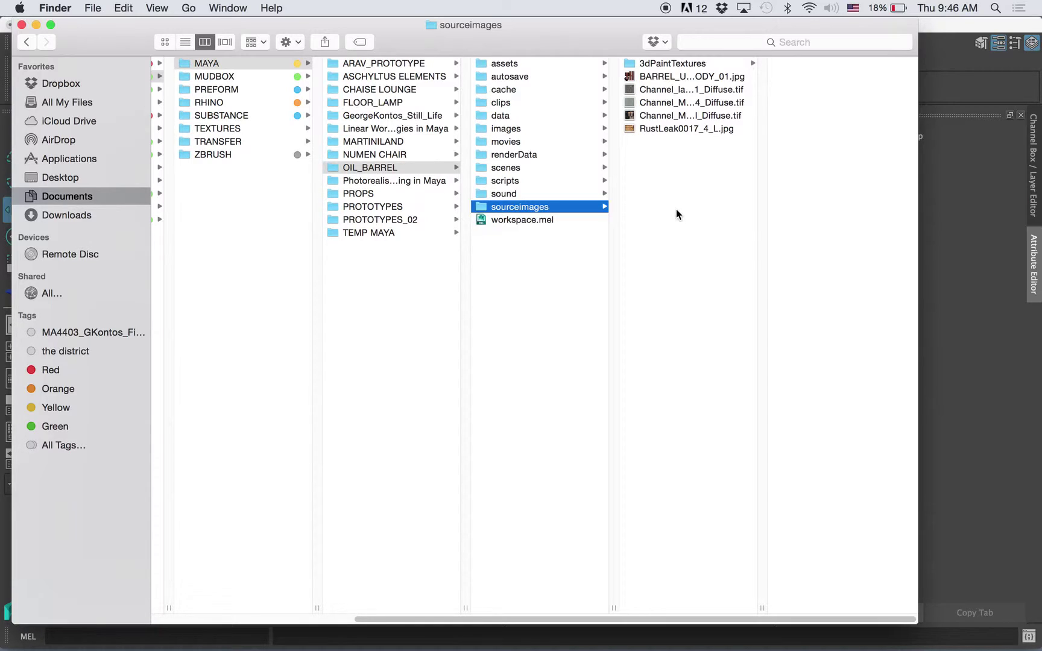
{"action": "left_click", "coordinate": [558, 181]}
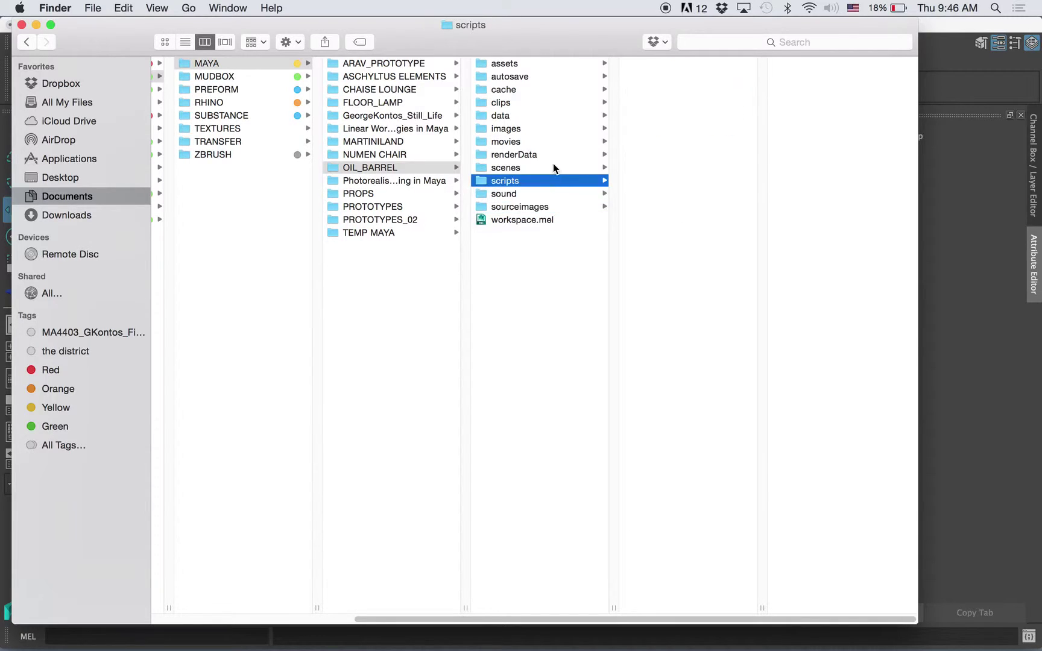
Step: Widen the file column of the scenes folder and check the scene file 150917_OIL_BARREL_01.ma
{"action": "left_click", "coordinate": [555, 167]}
{"action": "left_click_drag", "start_coordinate": [762, 608], "coordinate": [854, 607]}
{"action": "left_click", "coordinate": [707, 65]}
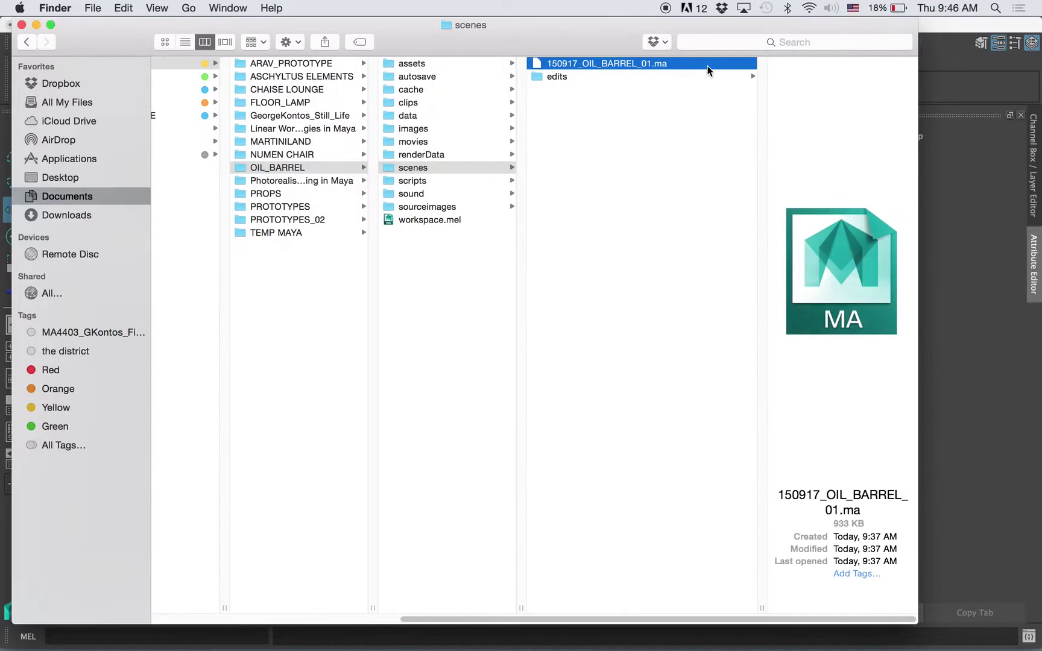
{"action": "left_click", "coordinate": [608, 148]}
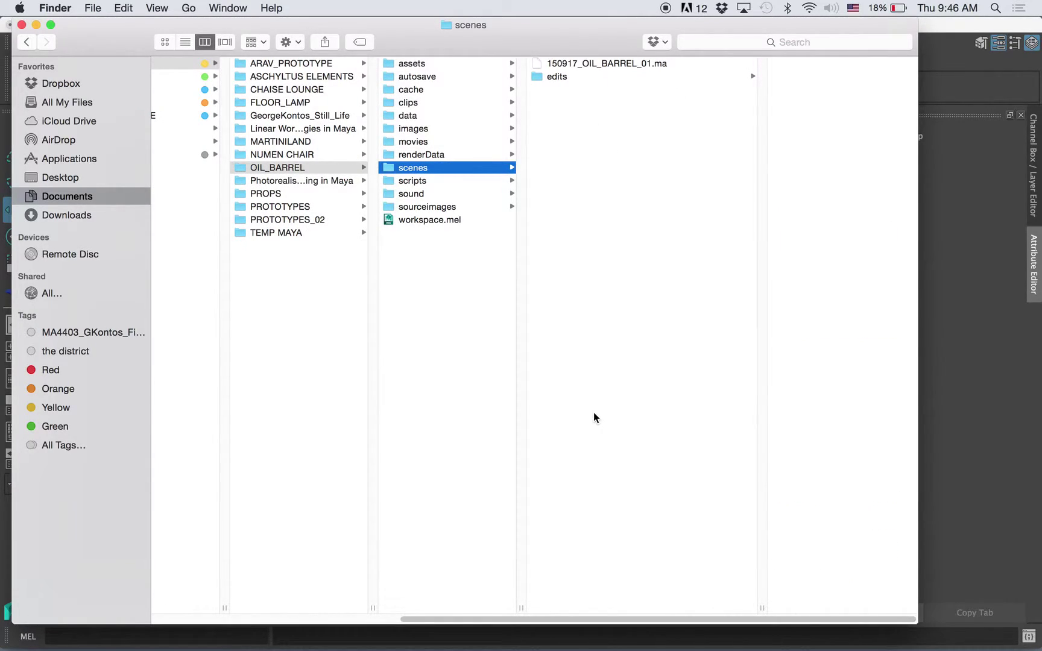
Step: Create a folder named Mudbox inside the OIL_BARREL project's data folder
{"action": "left_click", "coordinate": [410, 116]}
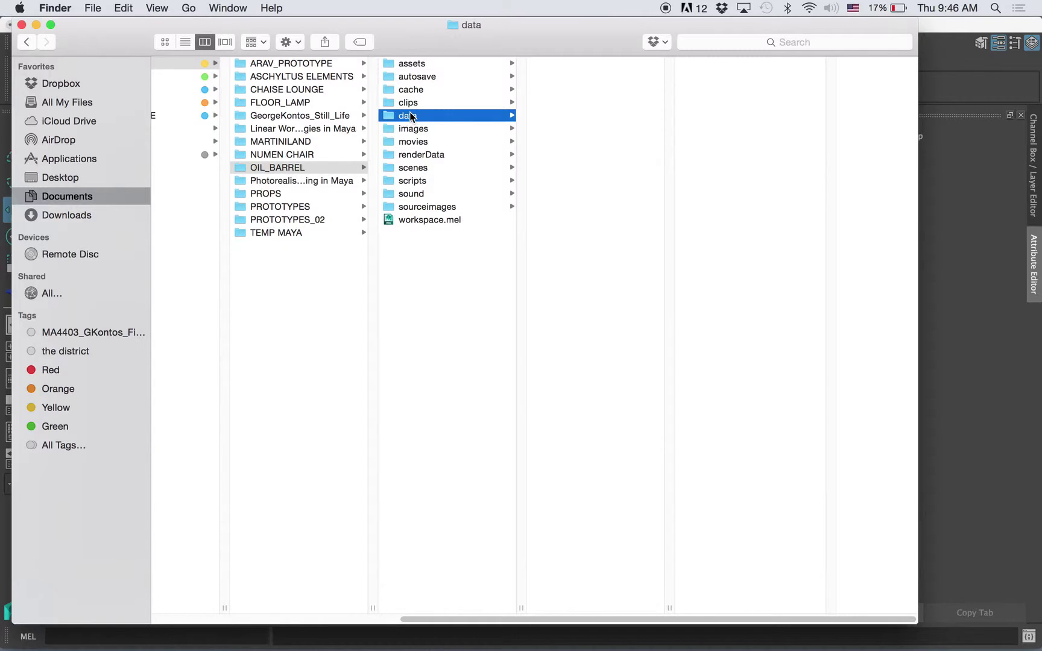
{"action": "right_click", "coordinate": [570, 126]}
{"action": "key", "text": "Escape"}
{"action": "key", "text": "super+shift+n"}
{"action": "type", "text": "Mu"}
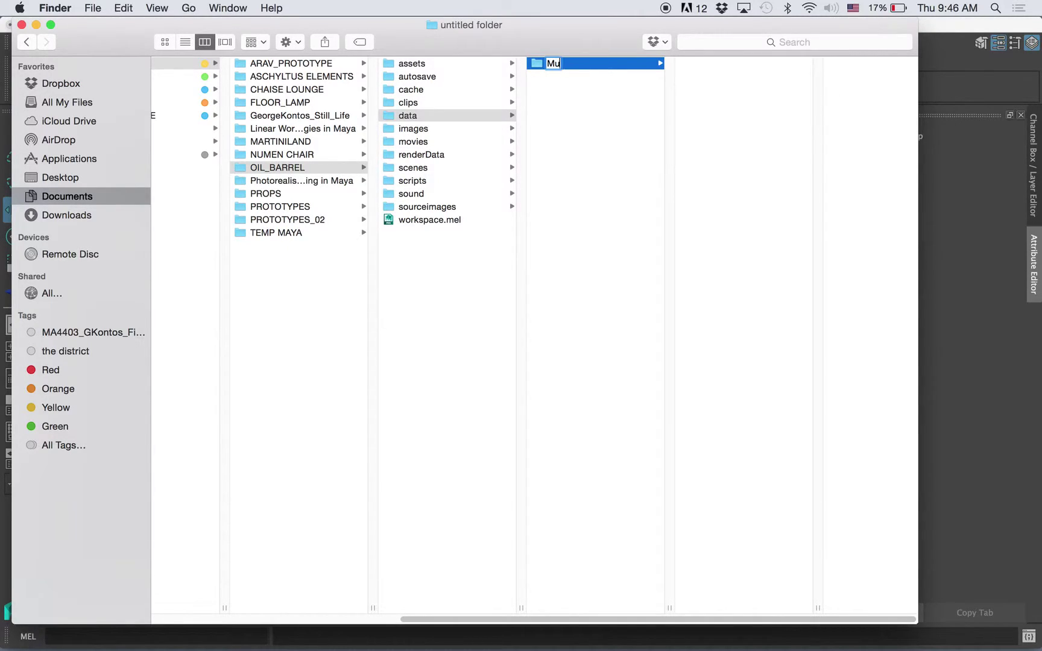
{"action": "type", "text": "dbox"}
{"action": "key", "text": "Return"}
Step: Add a second folder named props inside the data folder, next to Mudbox
{"action": "right_click", "coordinate": [576, 134]}
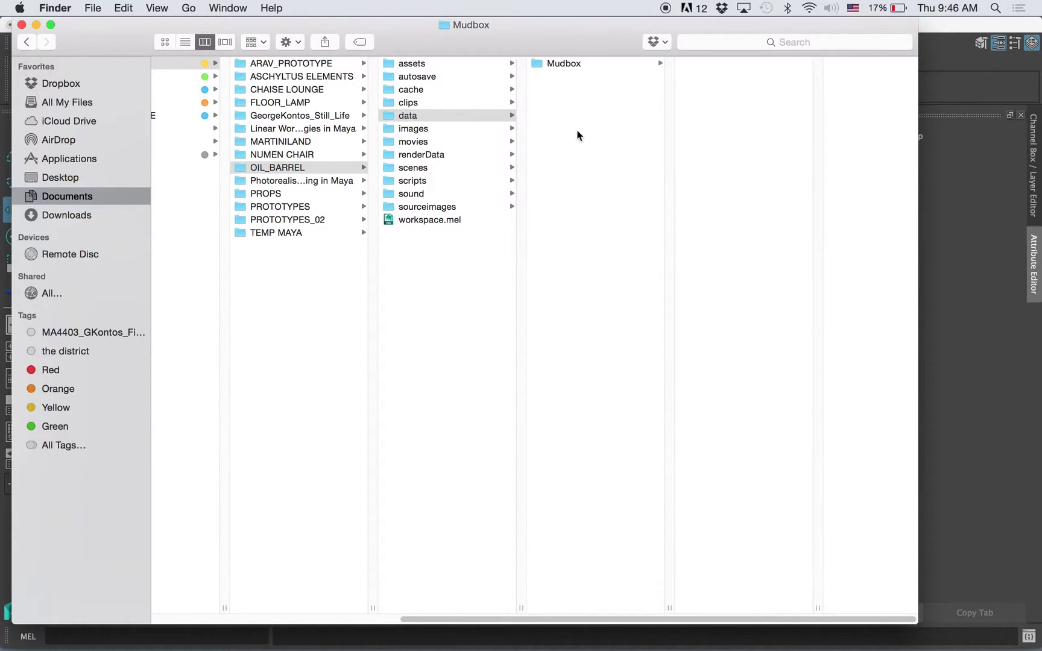
{"action": "left_click", "coordinate": [607, 148]}
{"action": "type", "text": "pro"}
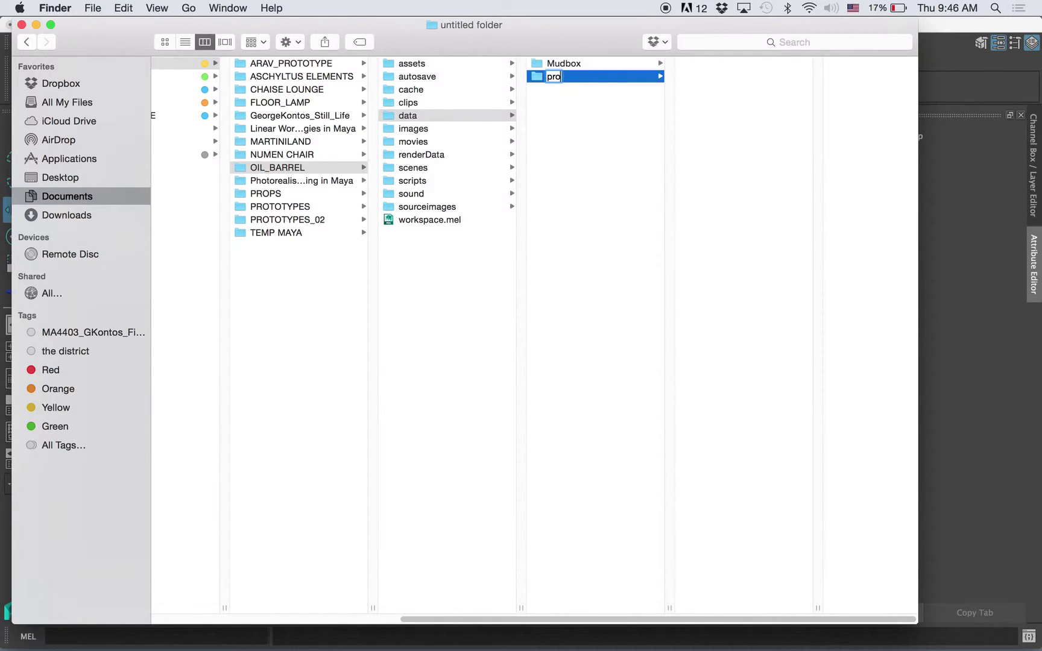
{"action": "type", "text": "ps"}
{"action": "key", "text": "Return"}
Step: Examine how the STUDIO folder is organised, checking STORYBOARDS, REF TO PRINT and the MAYA and MUDBOX folders in CAD, down to PROTOTYPES_MUD
{"action": "left_click", "coordinate": [602, 62]}
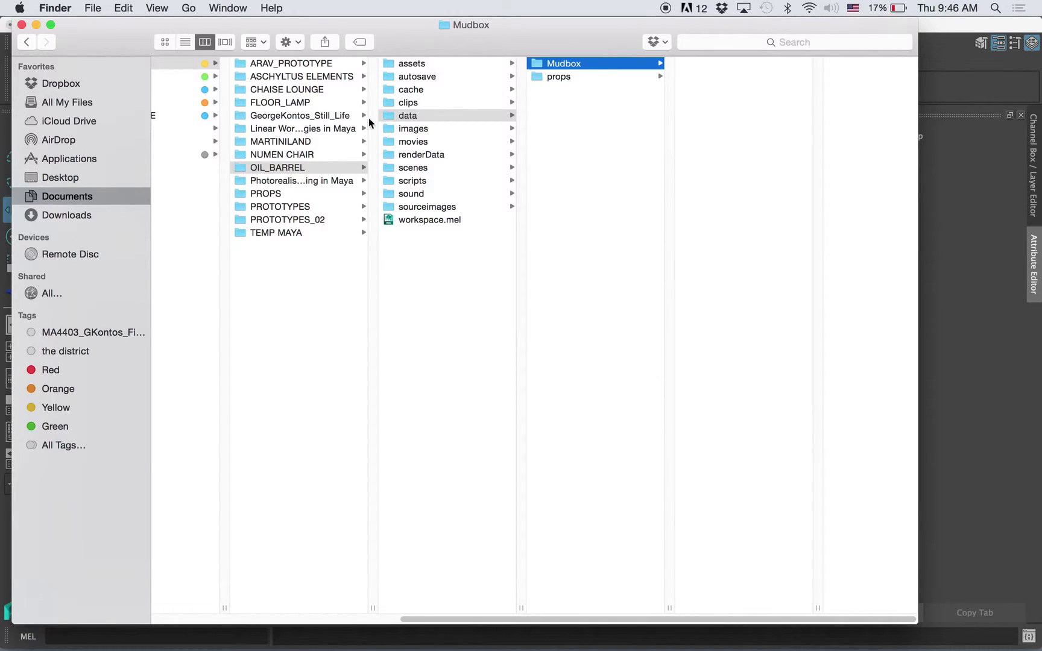
{"action": "left_click", "coordinate": [221, 205]}
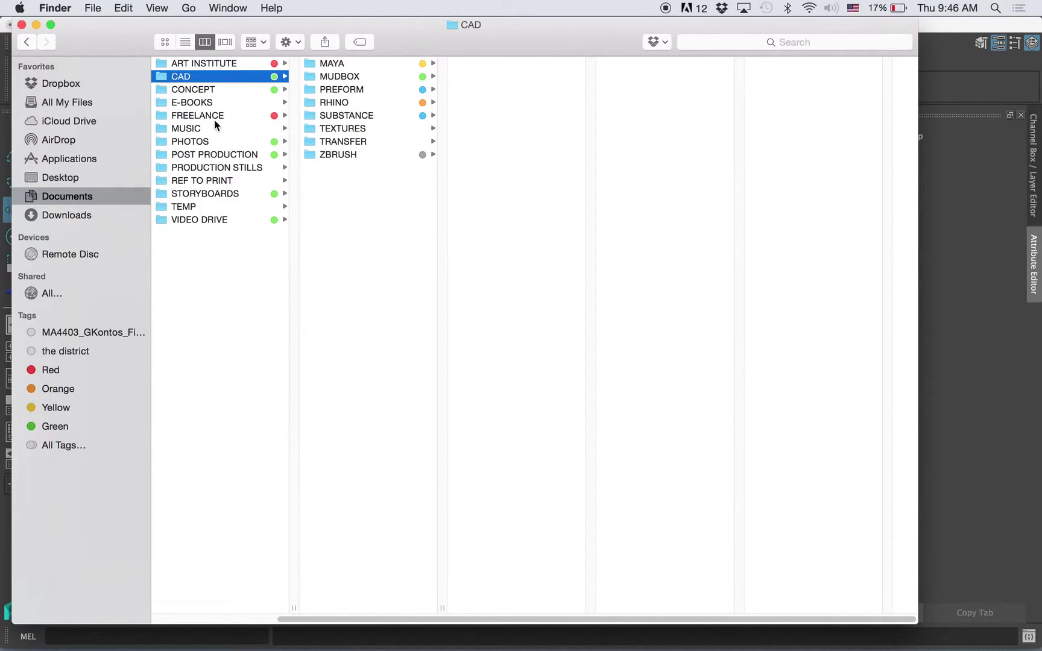
{"action": "left_click", "coordinate": [206, 192]}
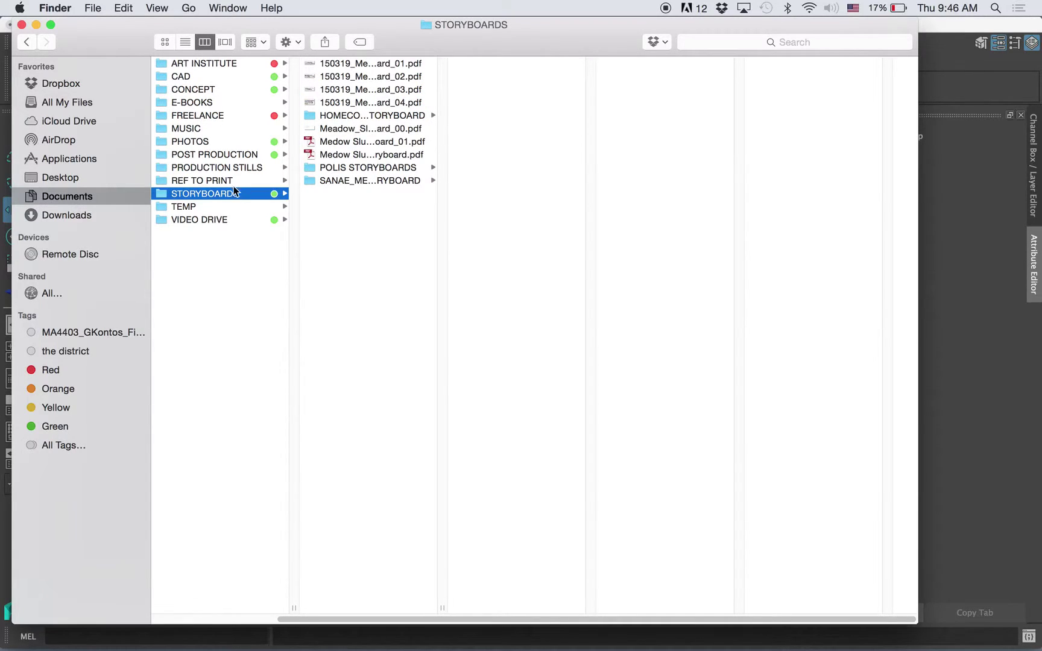
{"action": "left_click", "coordinate": [286, 177]}
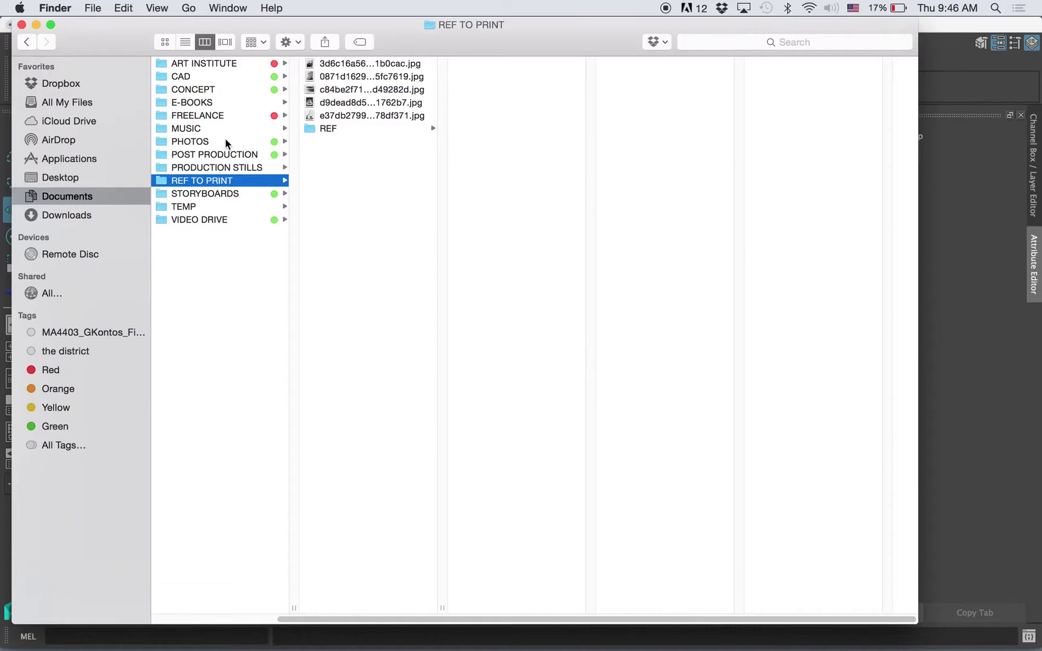
{"action": "left_click", "coordinate": [239, 242]}
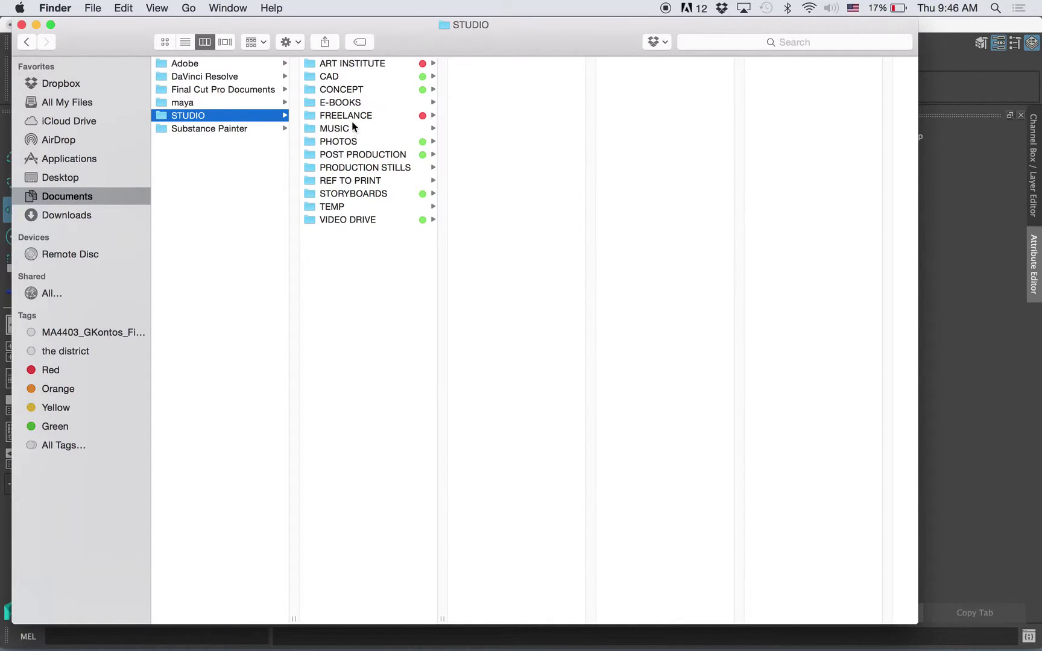
{"action": "left_click", "coordinate": [352, 76]}
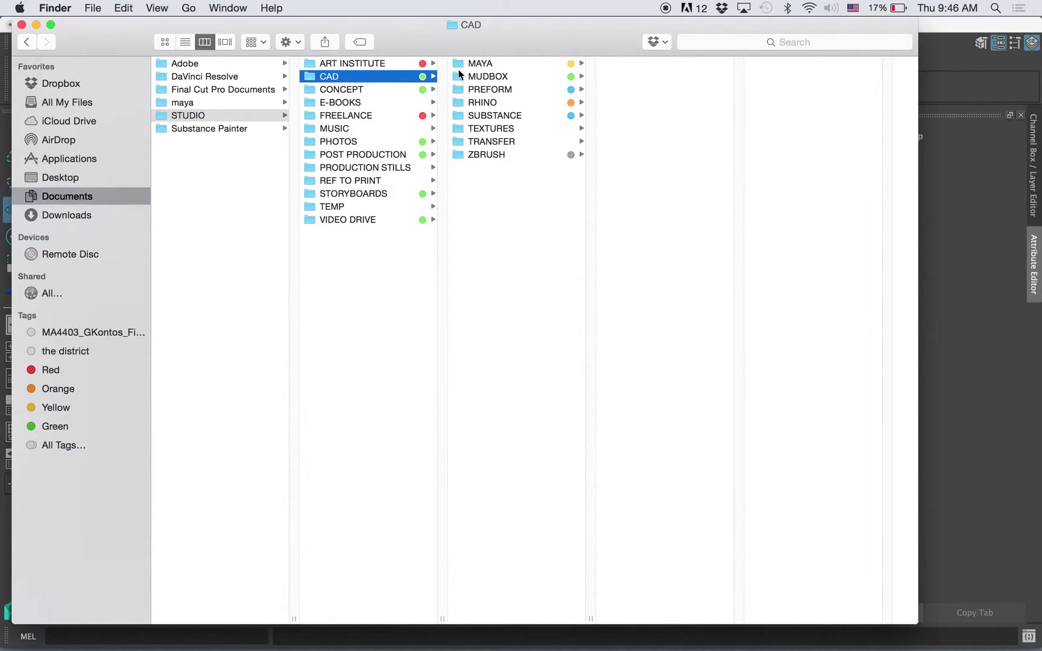
{"action": "left_click", "coordinate": [489, 67]}
{"action": "left_click", "coordinate": [526, 78]}
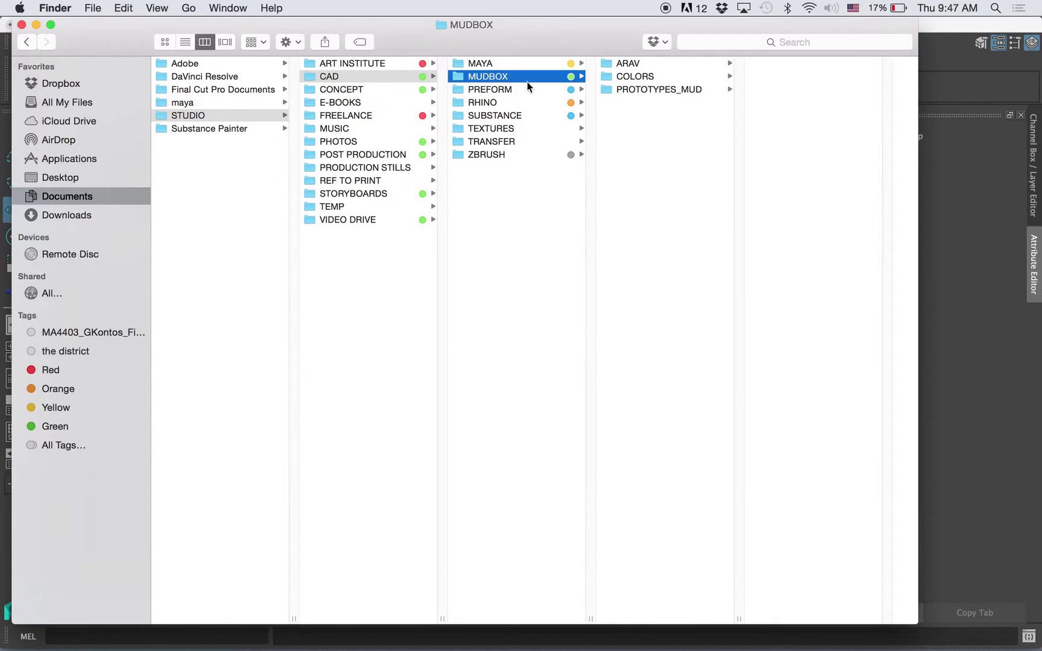
{"action": "left_click", "coordinate": [643, 77]}
{"action": "left_click", "coordinate": [644, 88]}
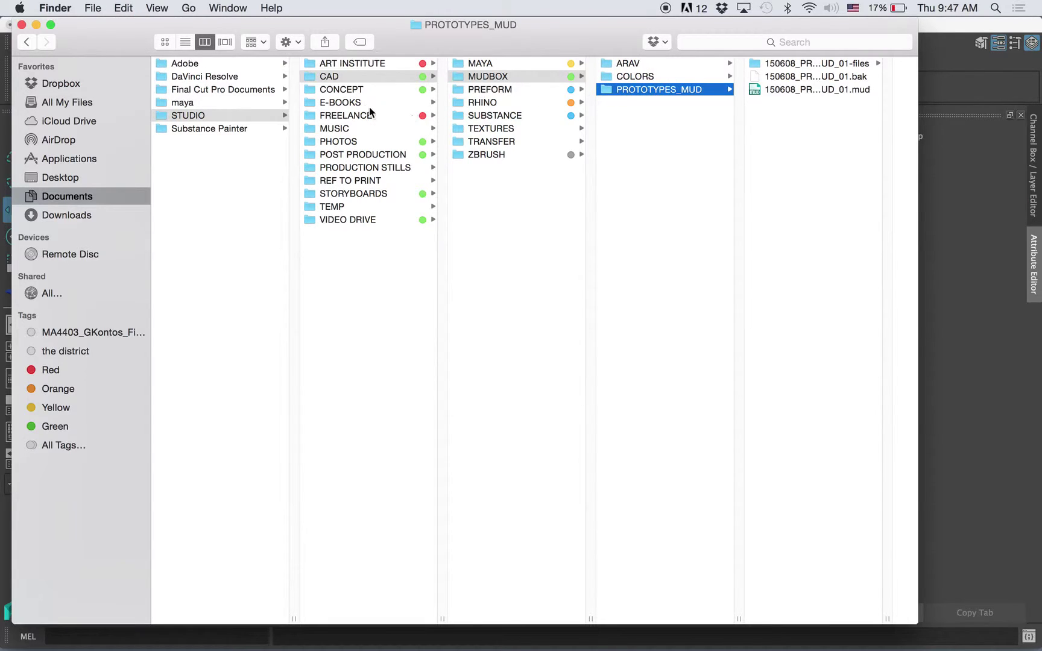
Step: Go back up to the STUDIO level and look through its subfolders down to PHOTOS
{"action": "key", "text": "Left"}
{"action": "key", "text": "Left"}
{"action": "key", "text": "Up"}
{"action": "key", "text": "Down"}
{"action": "key", "text": "Down"}
{"action": "key", "text": "Down"}
{"action": "key", "text": "Down"}
{"action": "key", "text": "Down"}
{"action": "key", "text": "Down"}
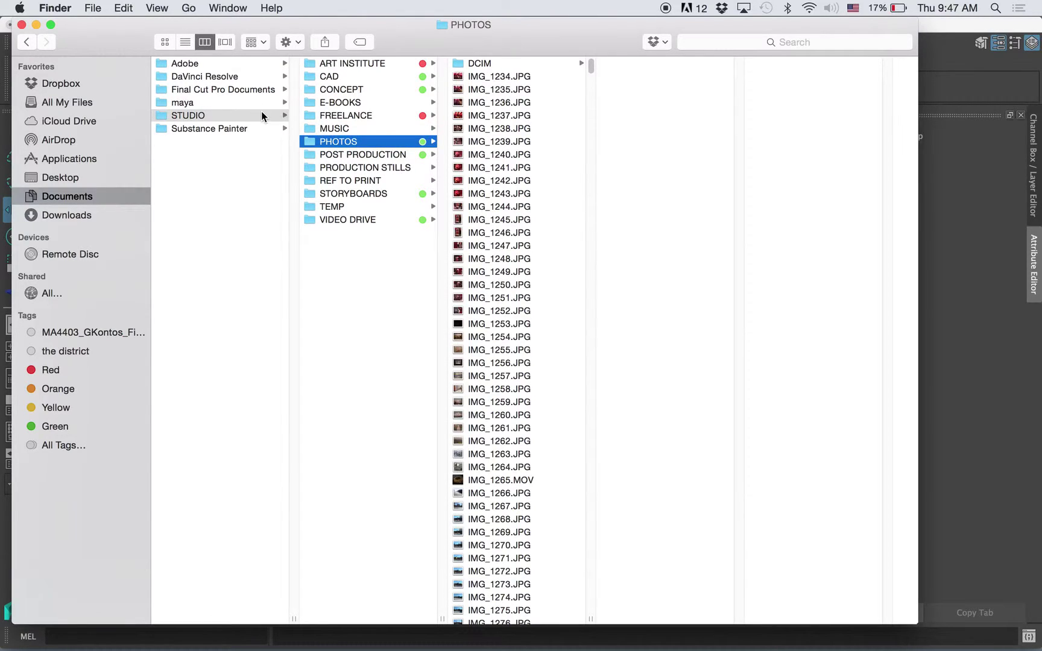
Step: Return to the OIL_BARREL project through CAD and MAYA and open the Mudbox folder inside data
{"action": "left_click", "coordinate": [355, 76]}
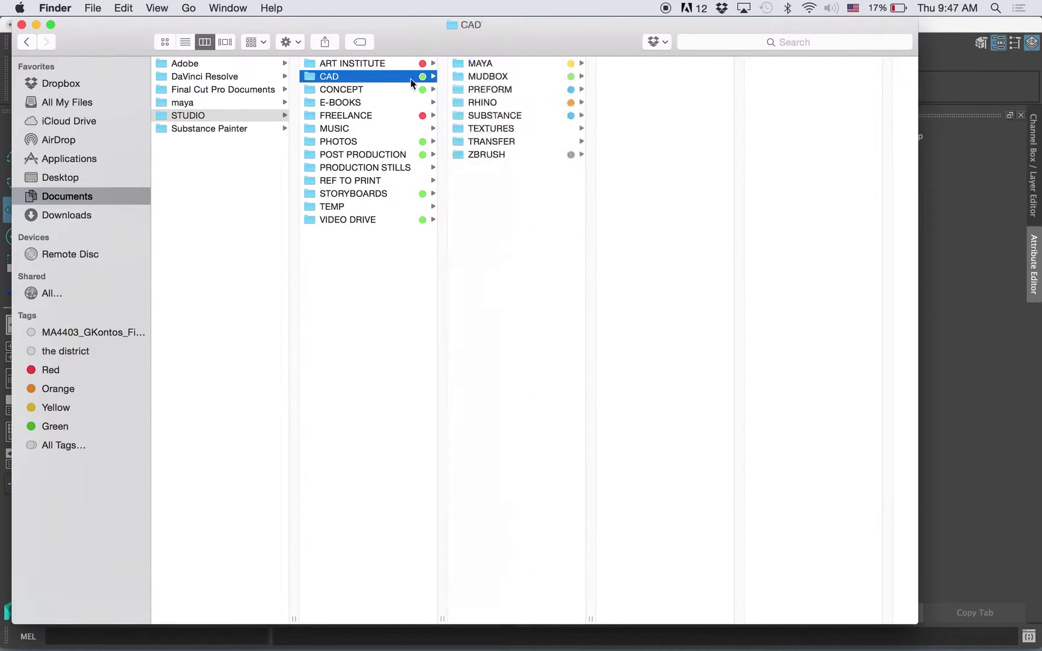
{"action": "left_click", "coordinate": [485, 65]}
{"action": "left_click", "coordinate": [643, 168]}
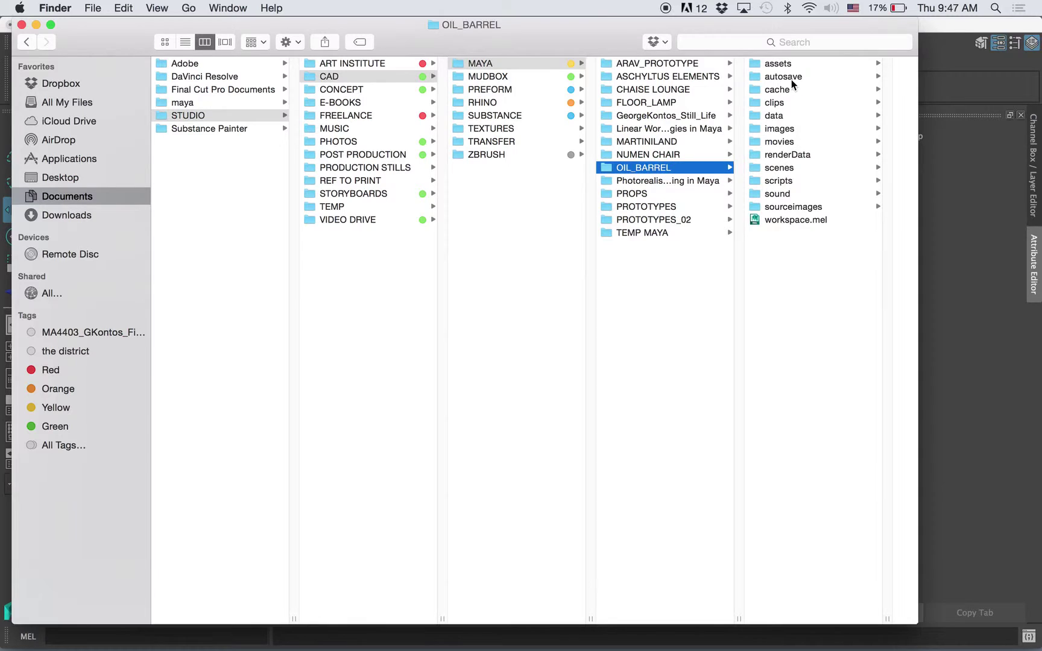
{"action": "left_click", "coordinate": [785, 134]}
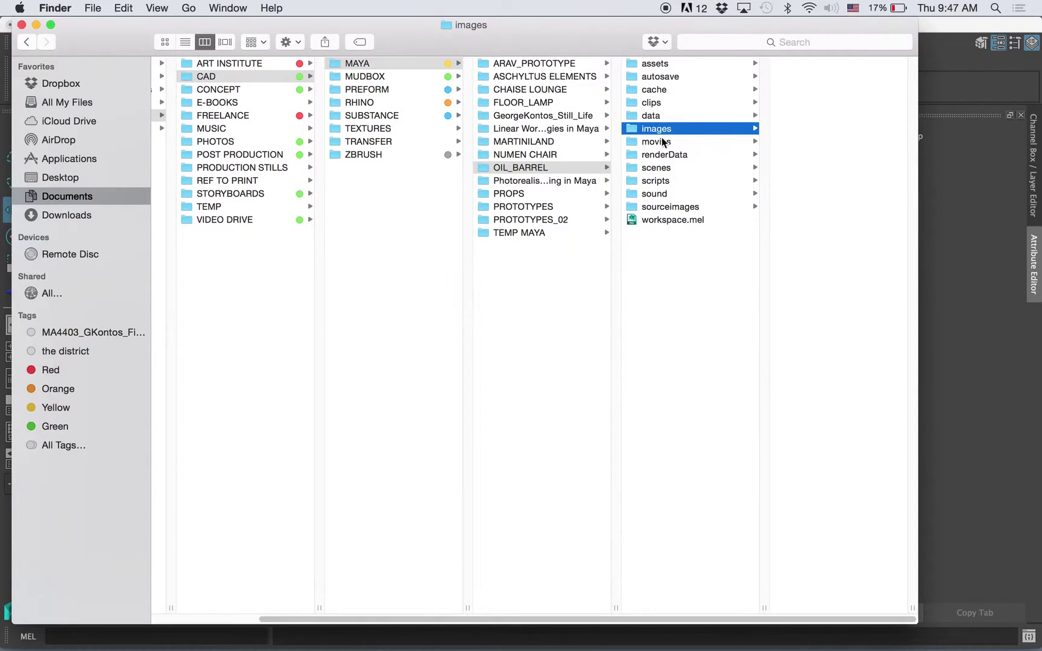
{"action": "left_click", "coordinate": [692, 116]}
{"action": "left_click", "coordinate": [806, 63]}
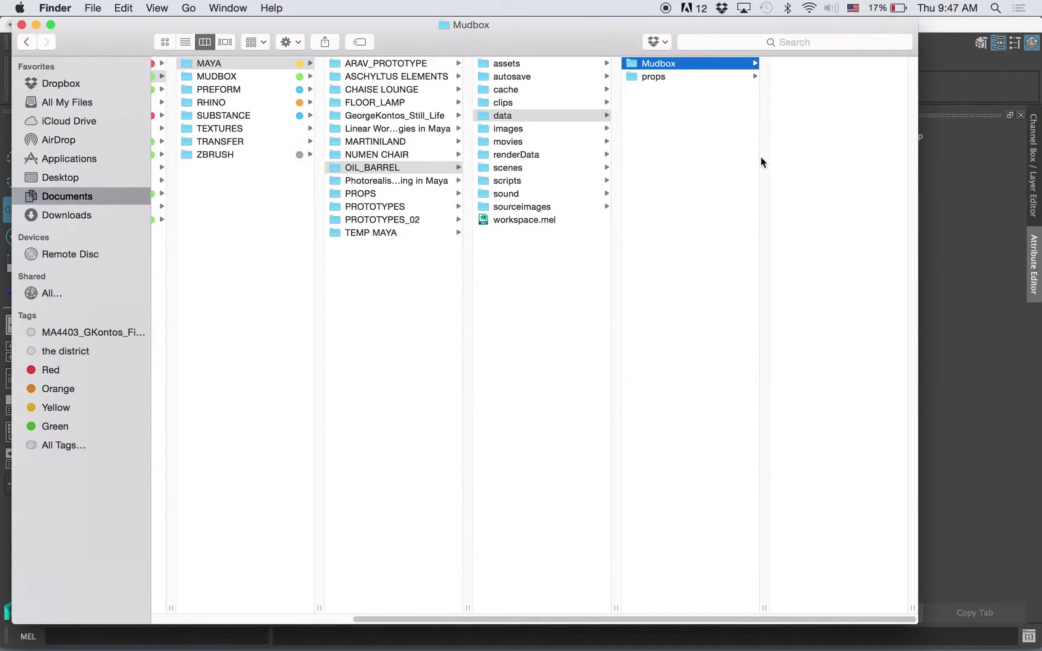
Step: Check the props folder inside data and the project's images folder
{"action": "left_click", "coordinate": [699, 119]}
{"action": "key", "text": "Right"}
{"action": "left_click", "coordinate": [686, 77]}
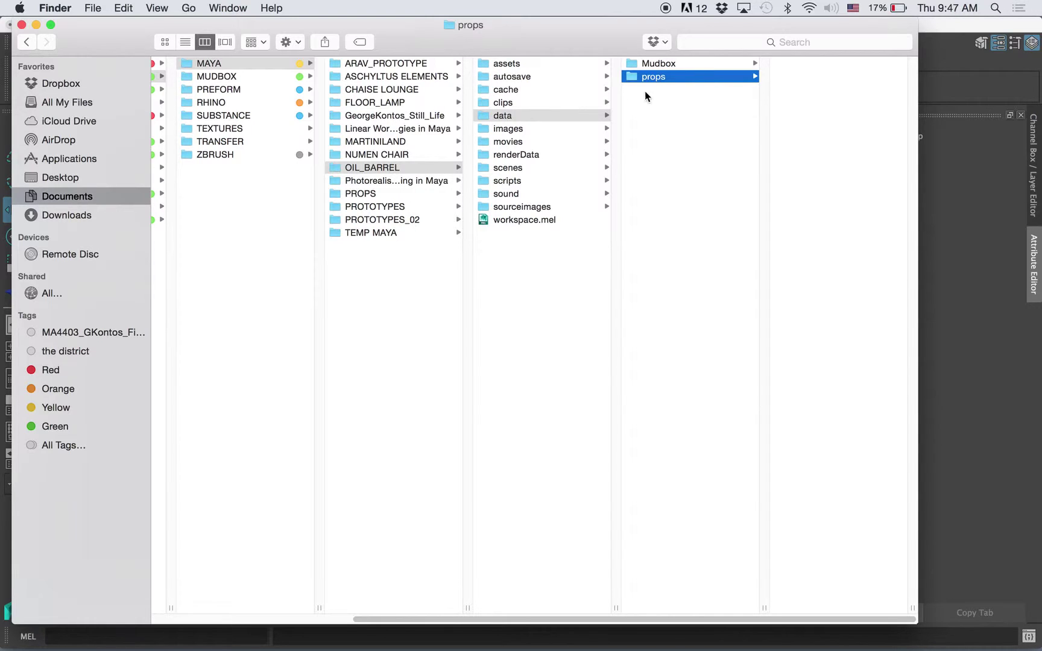
{"action": "key", "text": "Left"}
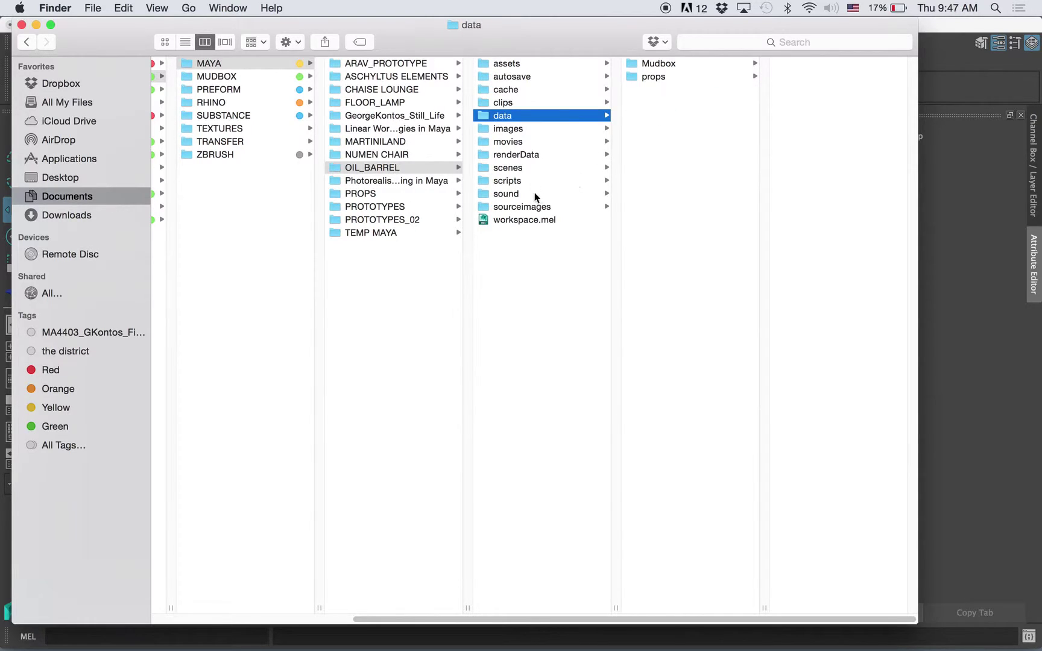
{"action": "left_click", "coordinate": [522, 128]}
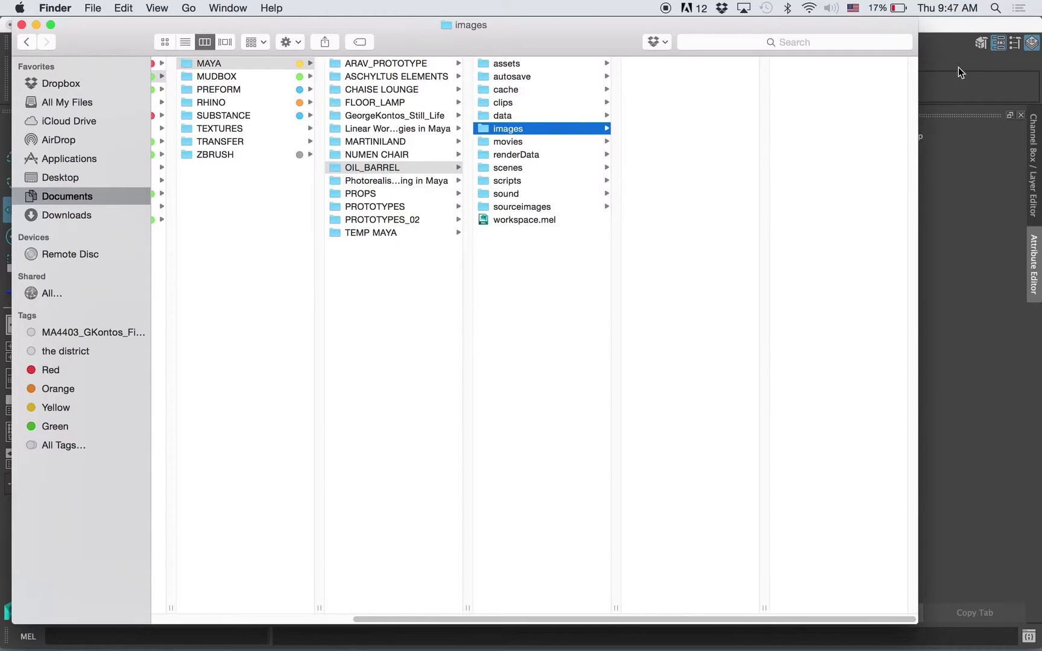
Step: Switch to Maya, open the Render View and render the perspective view with mental ray
{"action": "left_click", "coordinate": [964, 27]}
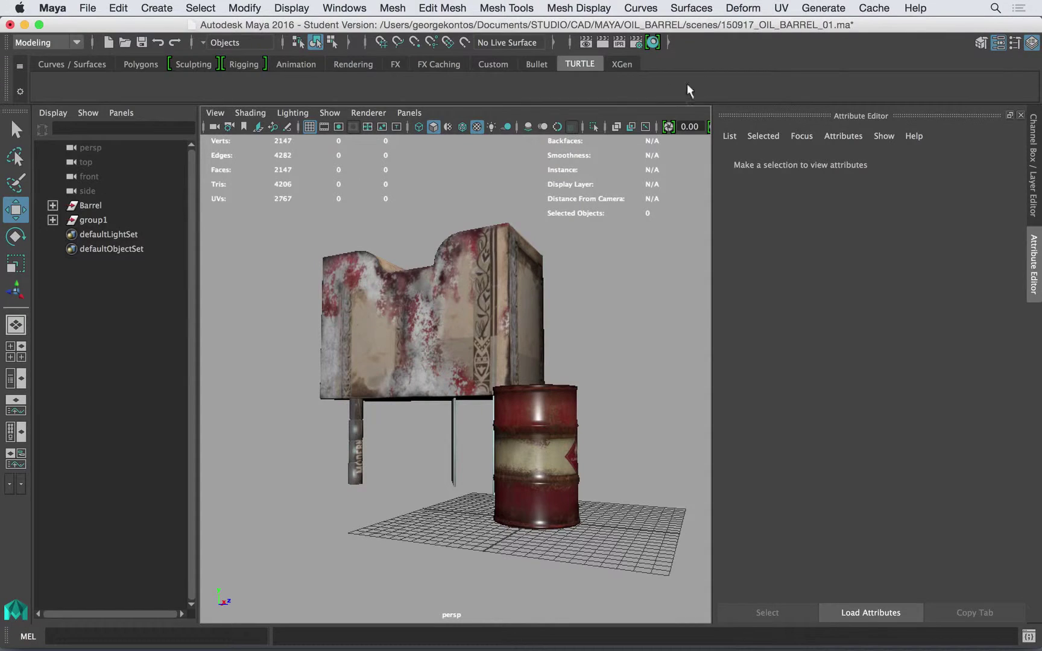
{"action": "left_click", "coordinate": [603, 41]}
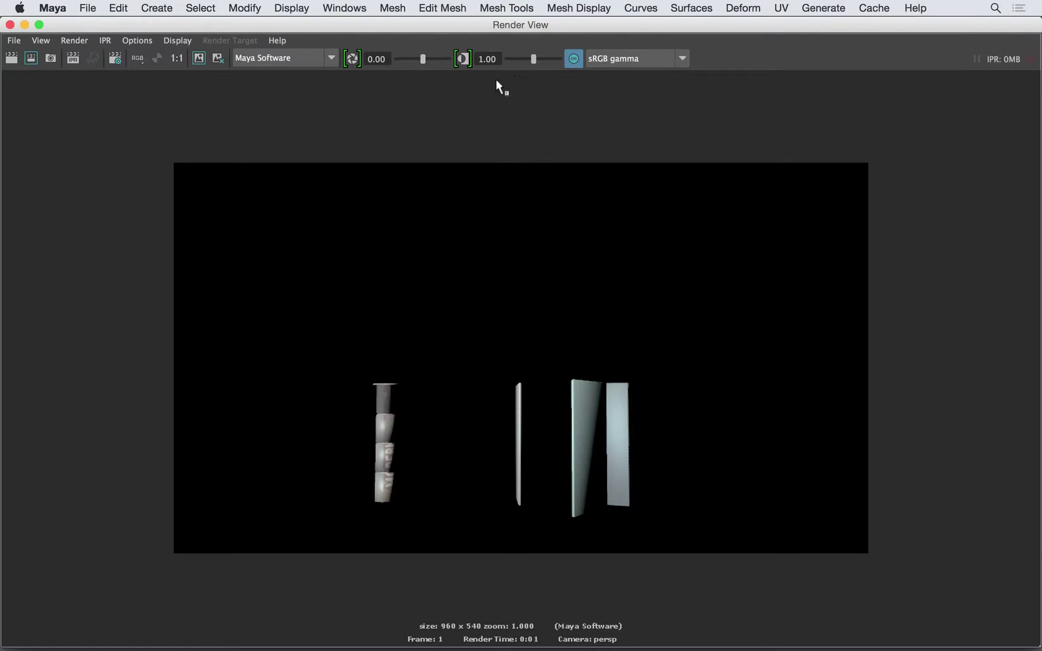
{"action": "left_click", "coordinate": [303, 56]}
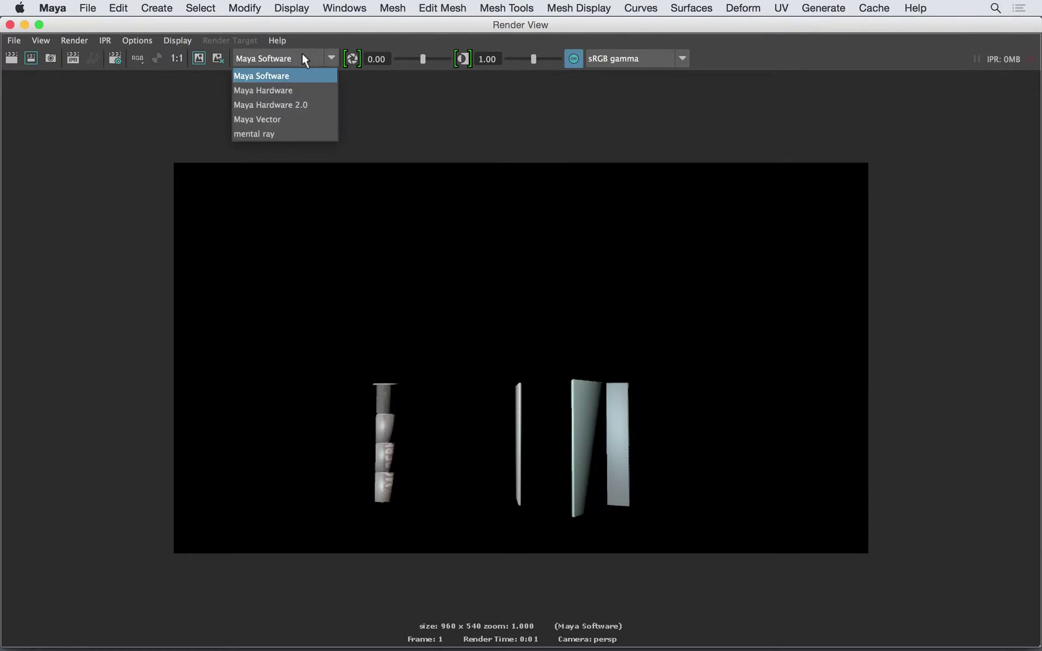
{"action": "left_click", "coordinate": [283, 134]}
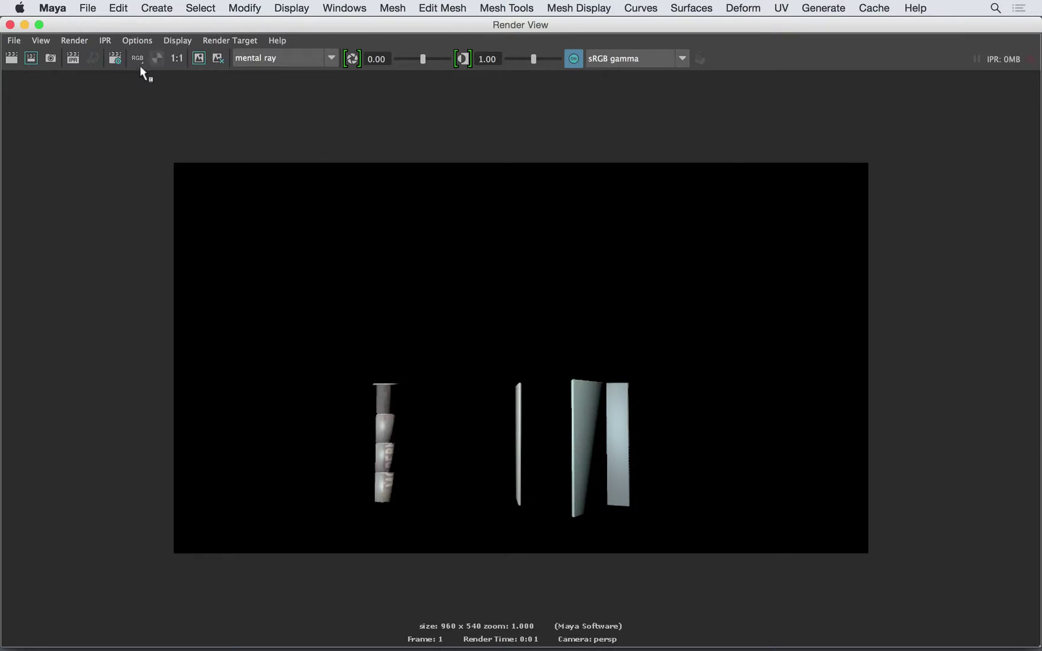
{"action": "left_click", "coordinate": [12, 59]}
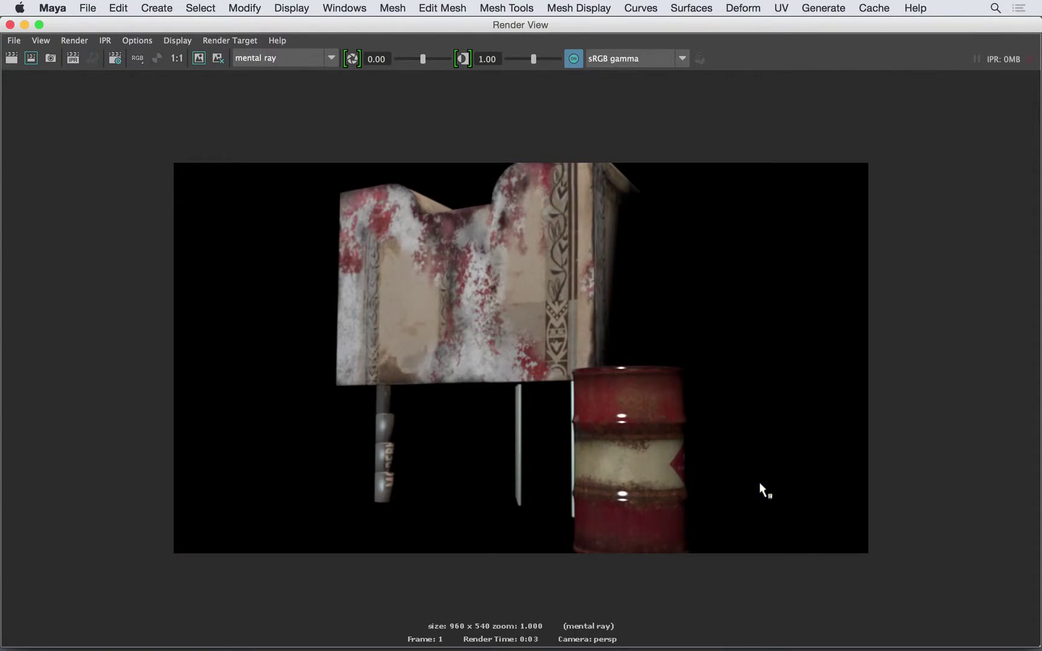
Step: Start saving the rendered image and set its file type to JPEG
{"action": "left_click", "coordinate": [13, 40]}
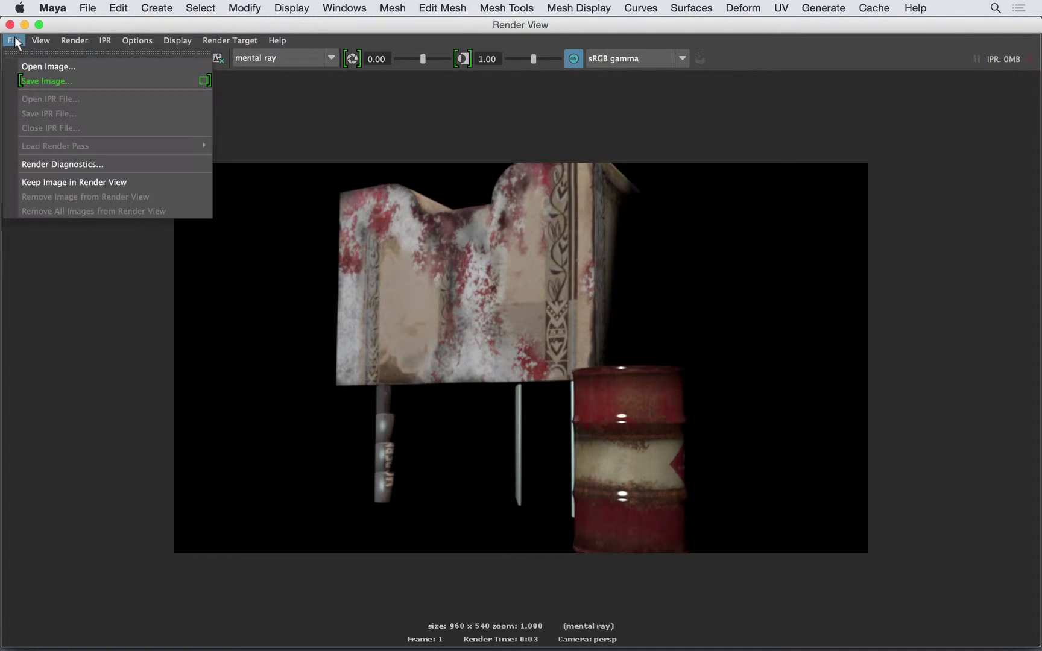
{"action": "left_click", "coordinate": [24, 76]}
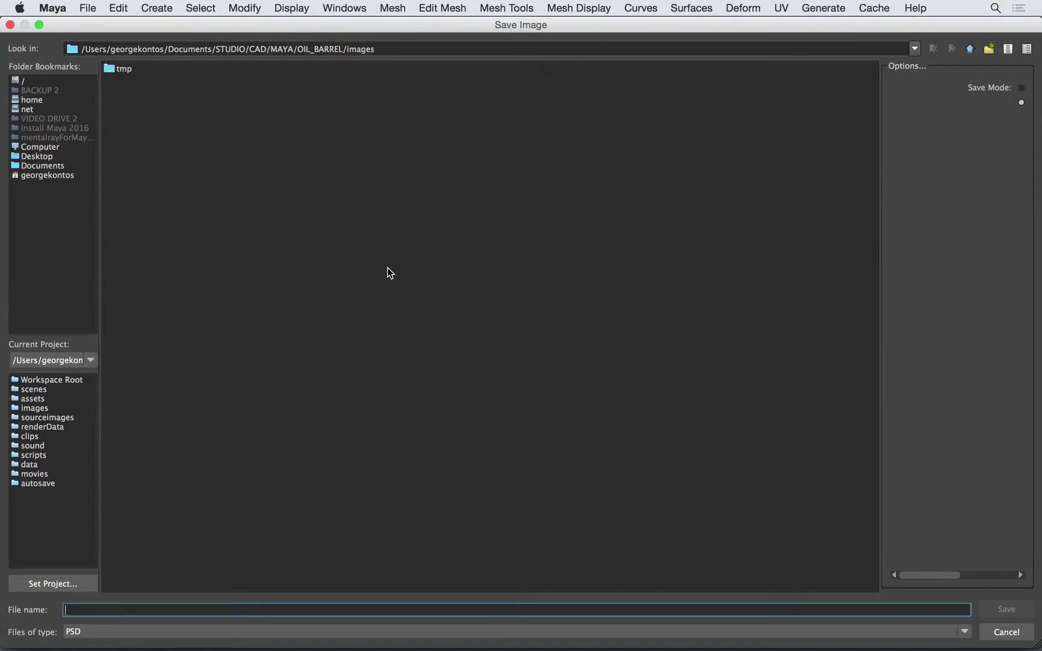
{"action": "left_click", "coordinate": [83, 631]}
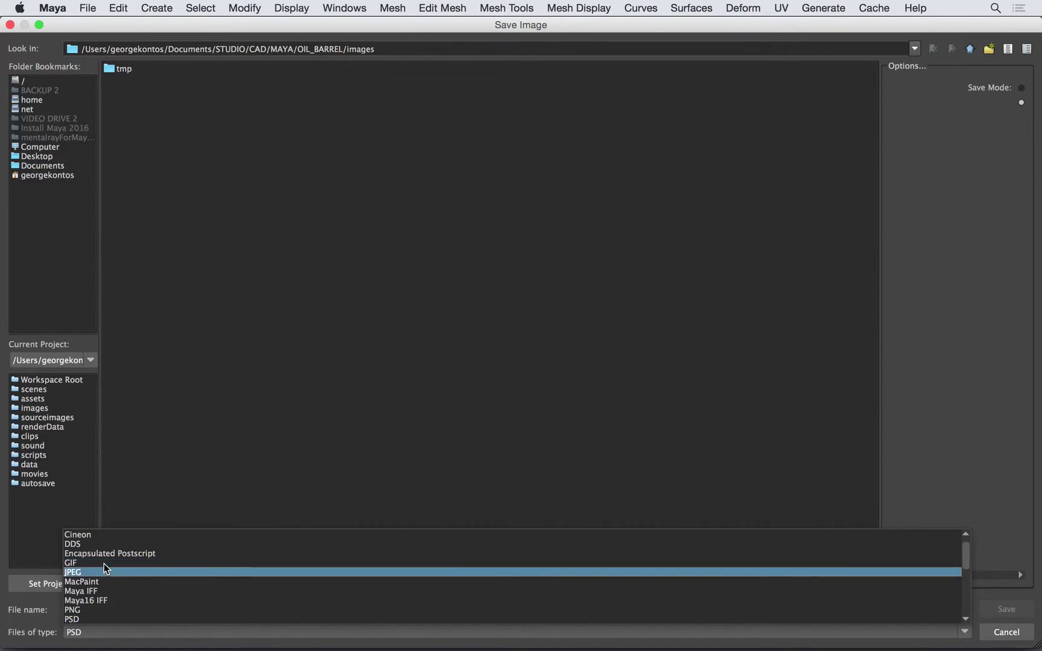
{"action": "left_click", "coordinate": [103, 563]}
{"action": "left_click", "coordinate": [87, 632]}
{"action": "left_click", "coordinate": [89, 572]}
Step: Browse from the Desktop through Documents/STUDIO/CAD/MAYA/OIL_BARREL to the images folder as the save location
{"action": "left_click", "coordinate": [43, 157]}
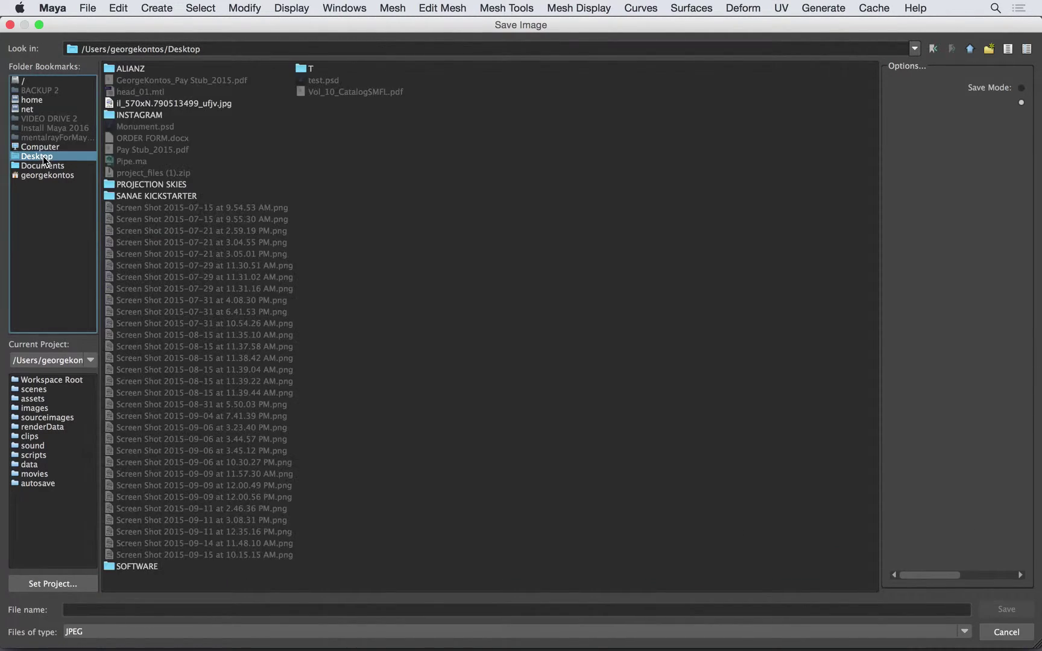
{"action": "left_click", "coordinate": [46, 165]}
{"action": "double_click", "coordinate": [129, 115]}
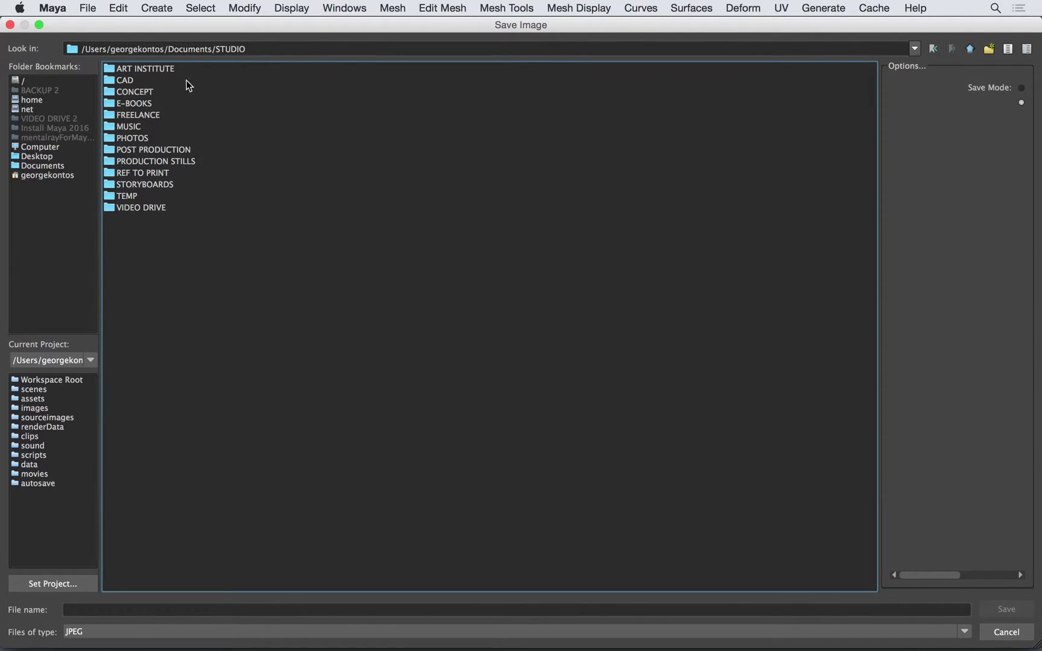
{"action": "double_click", "coordinate": [136, 79]}
{"action": "double_click", "coordinate": [147, 69]}
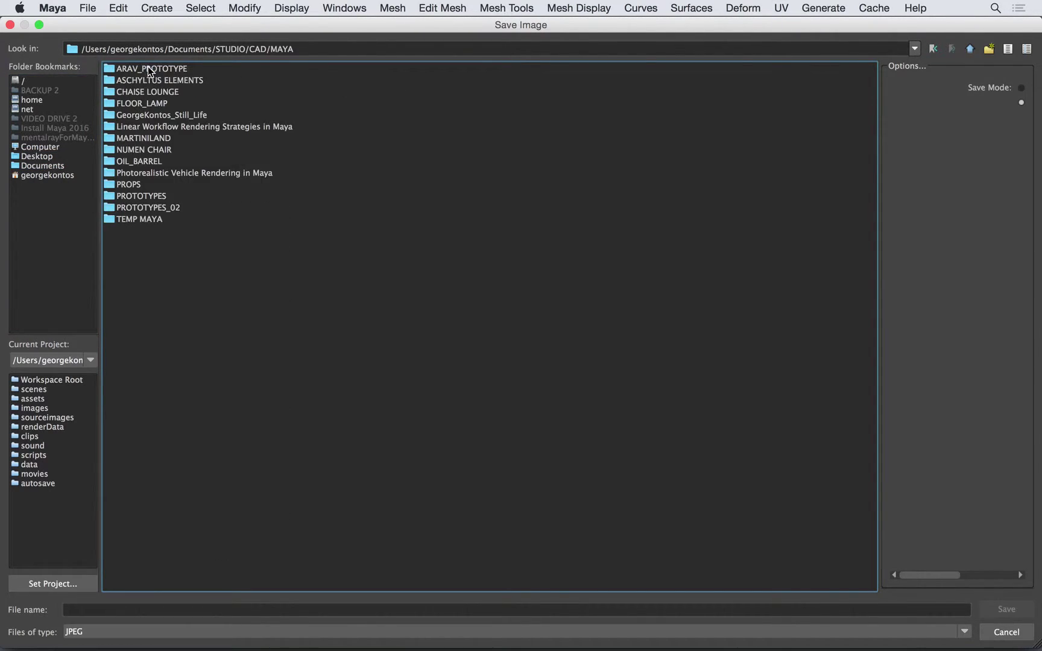
{"action": "double_click", "coordinate": [151, 159]}
{"action": "double_click", "coordinate": [139, 131]}
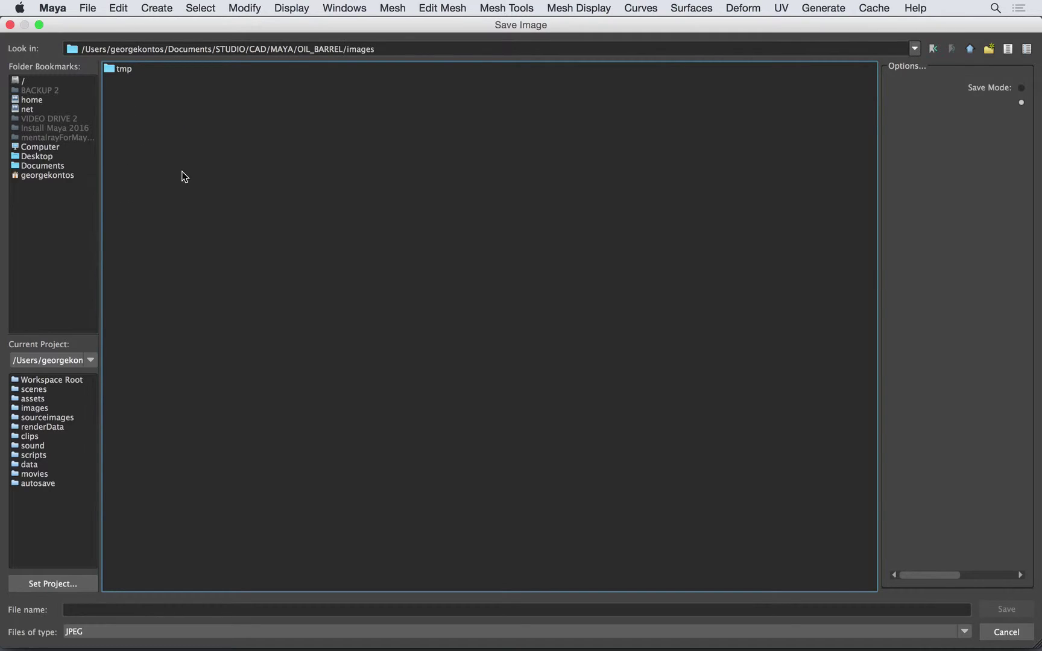
Step: Save the render in the images folder under the name OilBarrel_01
{"action": "left_click", "coordinate": [218, 610]}
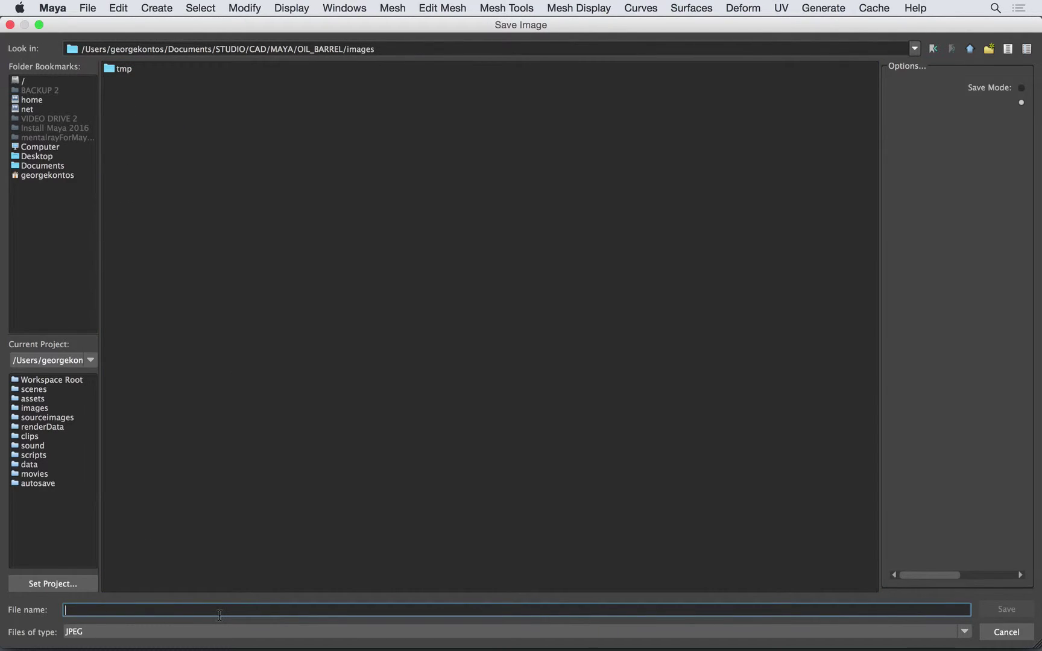
{"action": "type", "text": "OilBarrel_01"}
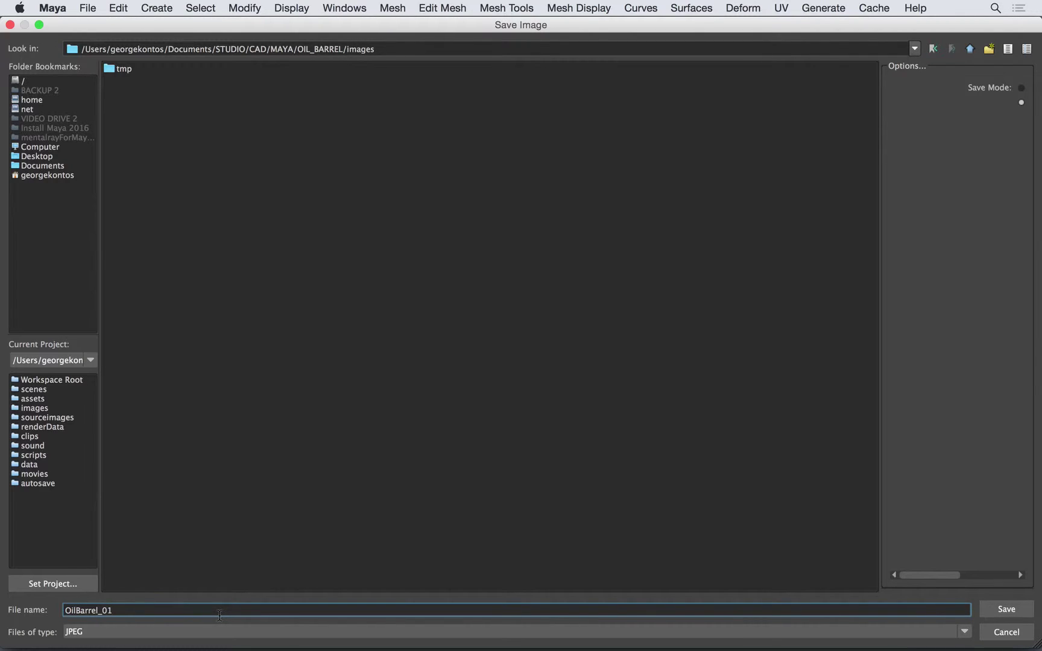
{"action": "key", "text": "Return"}
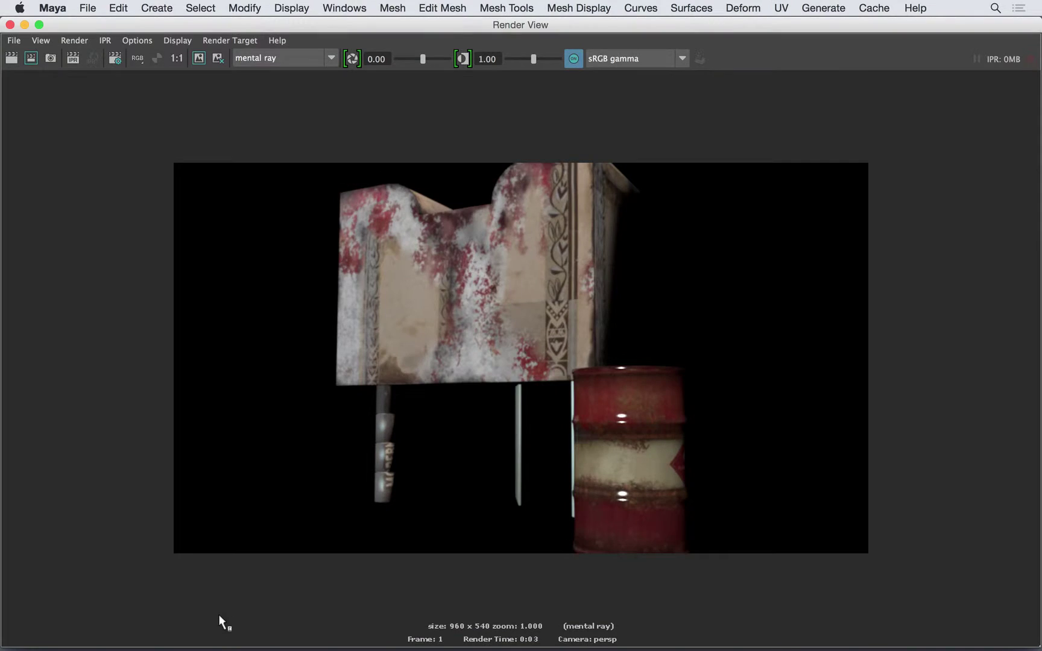
Step: Close the Render View, switch to Finder and preview OilBarrel_01.jpg in the OIL_BARREL project's images folder
{"action": "left_click", "coordinate": [10, 24]}
{"action": "key", "text": "super+Tab"}
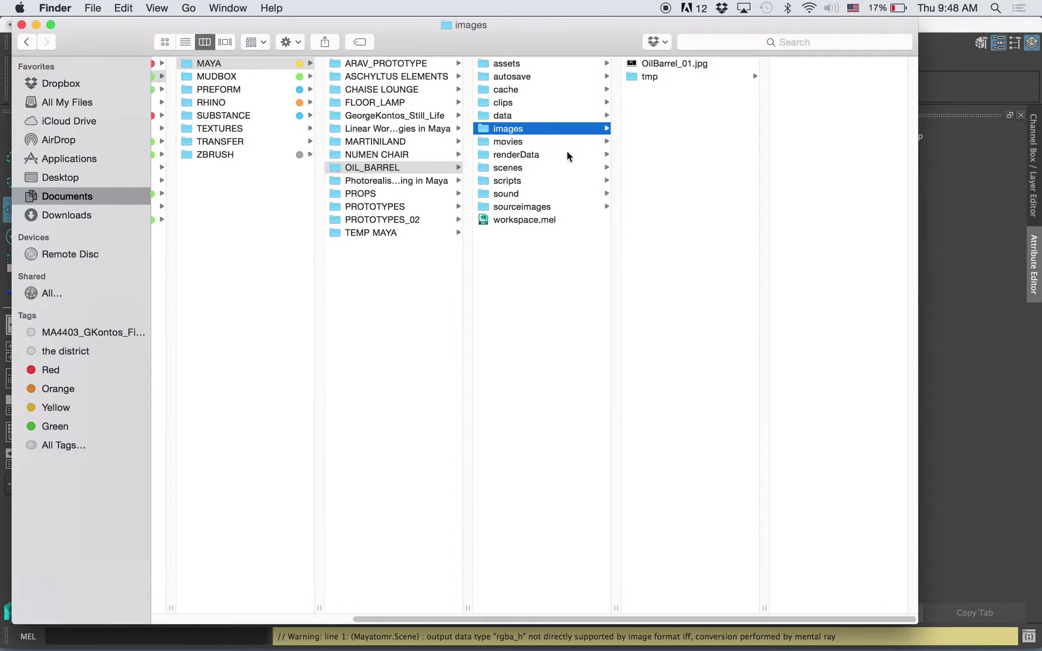
{"action": "left_click", "coordinate": [551, 380]}
{"action": "left_click", "coordinate": [543, 128]}
{"action": "left_click", "coordinate": [555, 155]}
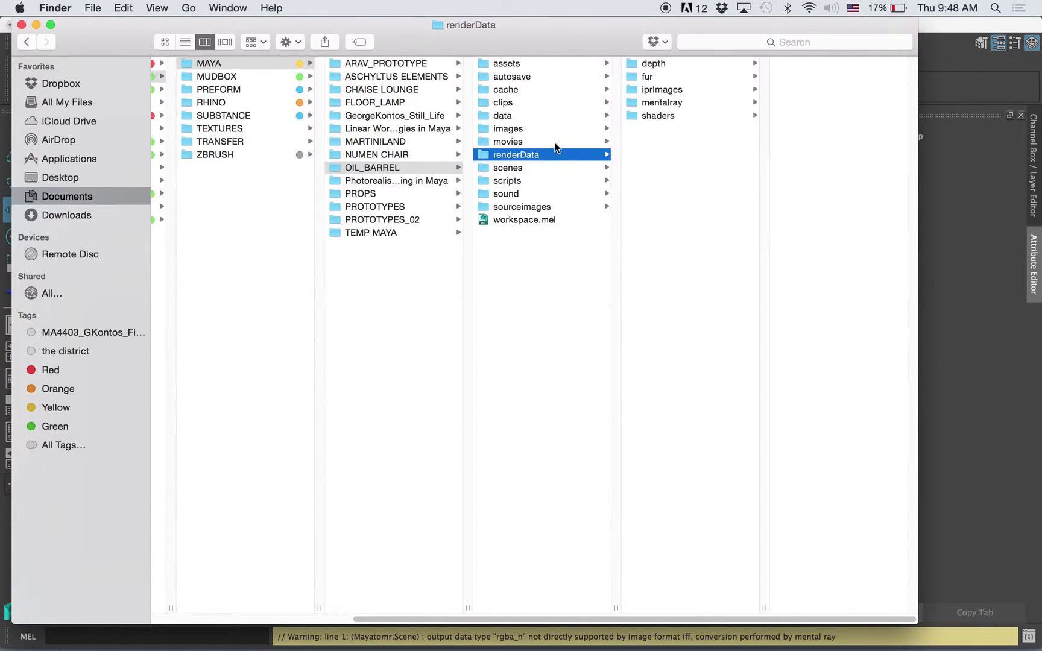
{"action": "left_click", "coordinate": [549, 139]}
{"action": "left_click", "coordinate": [449, 168]}
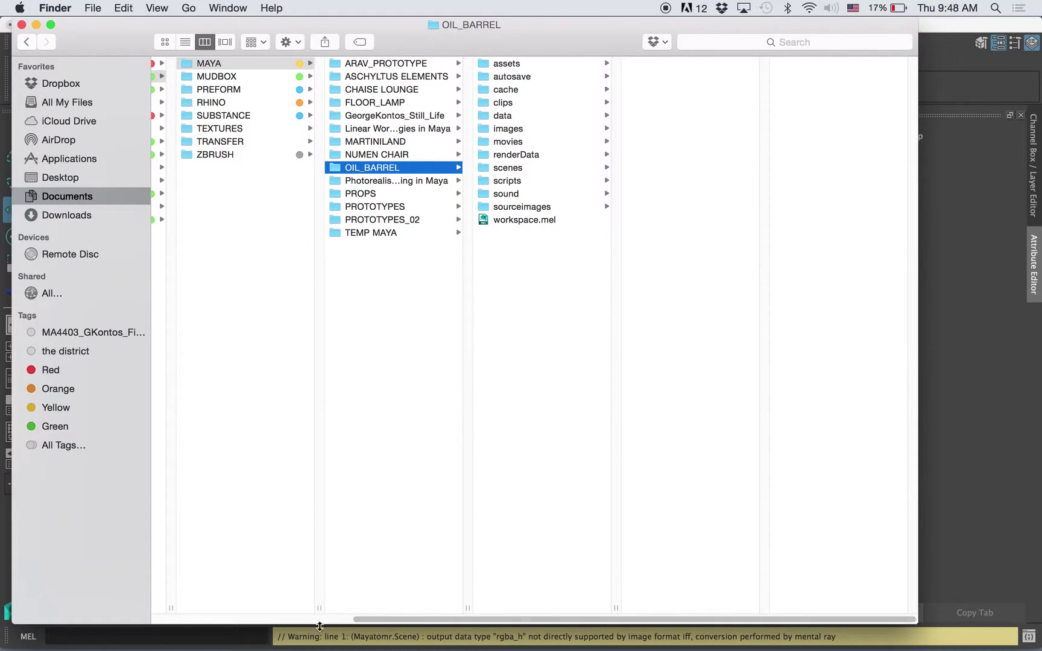
{"action": "left_click", "coordinate": [516, 129]}
{"action": "left_click", "coordinate": [673, 63]}
{"action": "key", "text": "space"}
{"action": "key", "text": "space"}
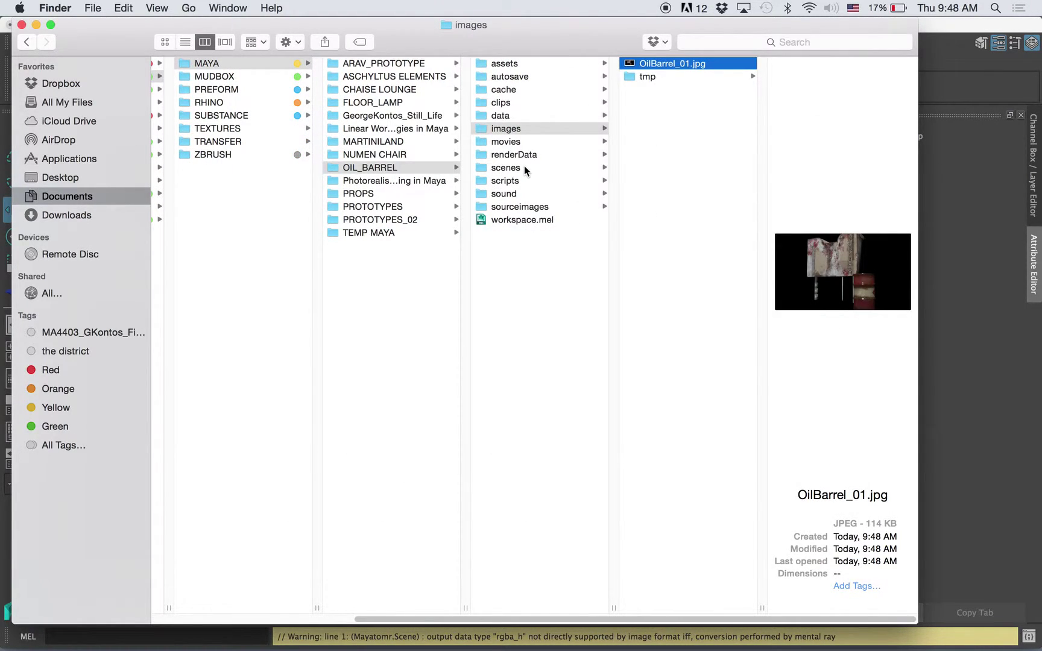
Step: Examine the contents of the scenes, clips, data, sound and sourceimages folders in the OIL_BARREL project
{"action": "left_click", "coordinate": [524, 167]}
{"action": "left_click", "coordinate": [513, 115]}
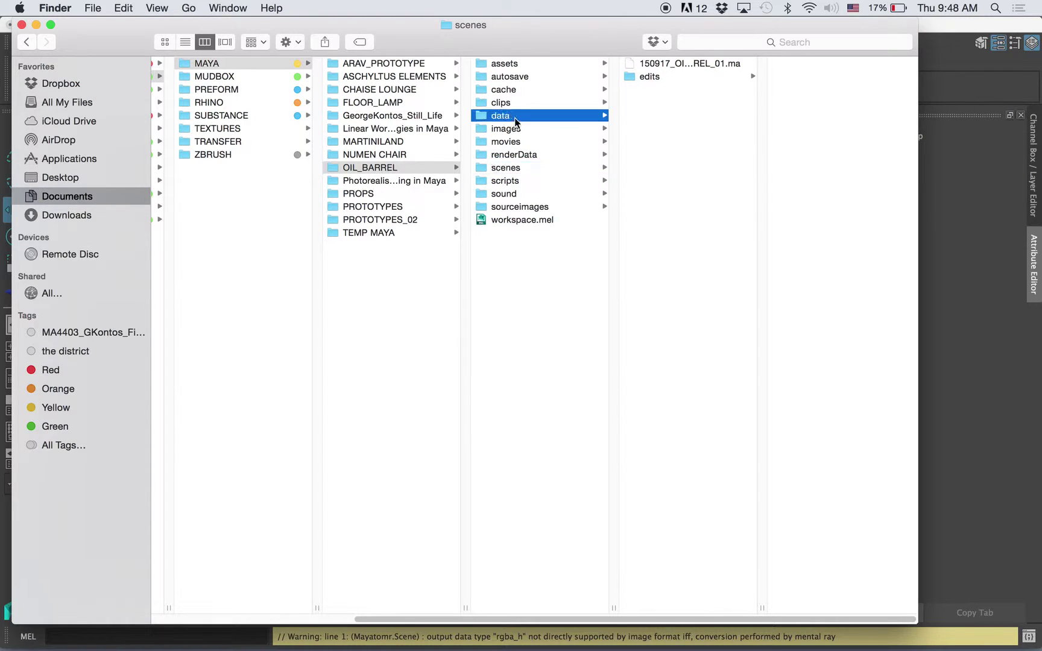
{"action": "left_click", "coordinate": [656, 63]}
{"action": "left_click", "coordinate": [656, 74]}
{"action": "left_click", "coordinate": [658, 63]}
{"action": "left_click", "coordinate": [573, 117]}
{"action": "left_click", "coordinate": [507, 105]}
{"action": "left_click", "coordinate": [512, 115]}
{"action": "left_click", "coordinate": [526, 194]}
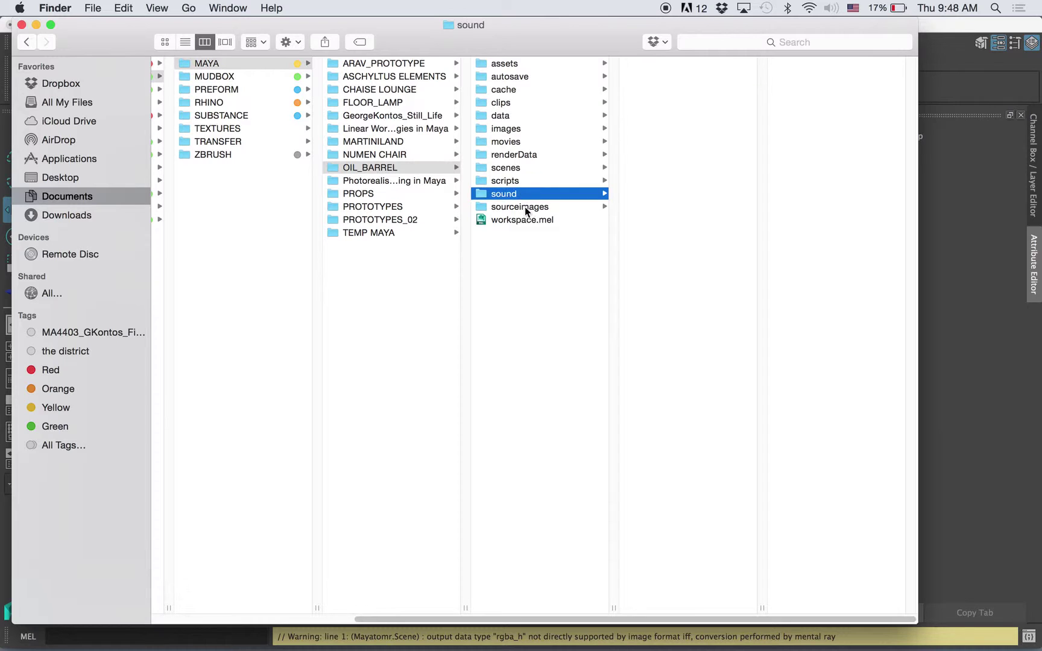
{"action": "left_click", "coordinate": [524, 206]}
{"action": "left_click_drag", "start_coordinate": [687, 137], "coordinate": [663, 77]}
{"action": "left_click", "coordinate": [673, 187]}
{"action": "left_click", "coordinate": [419, 379]}
Step: Switch to Maya, save the oil barrel scene and start a new empty scene
{"action": "left_click", "coordinate": [217, 630]}
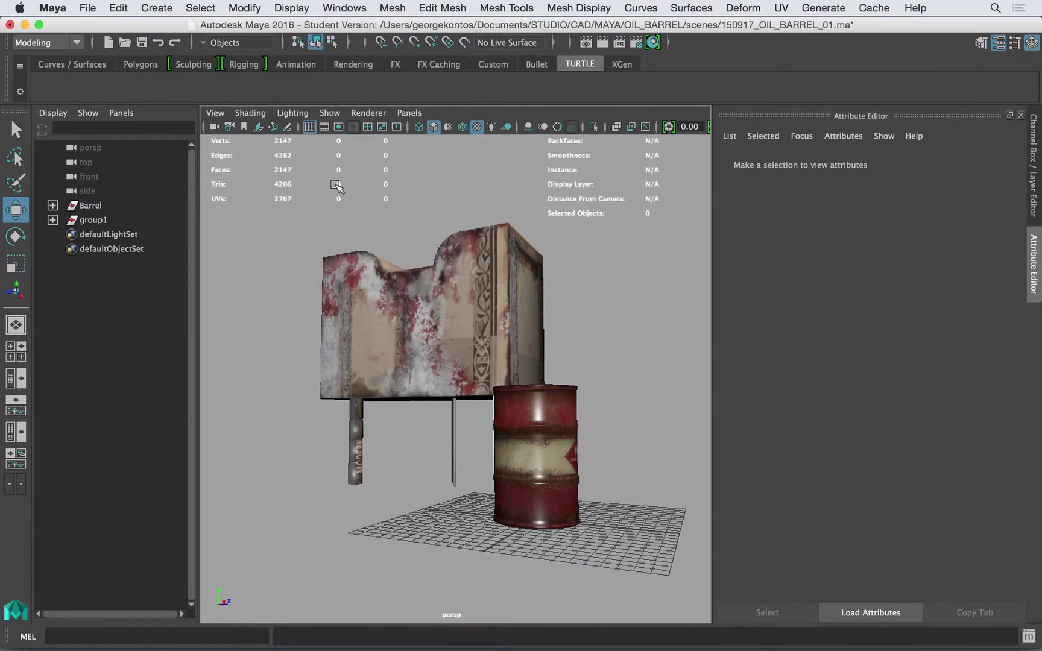
{"action": "left_click", "coordinate": [142, 43]}
{"action": "left_click", "coordinate": [476, 363]}
{"action": "key", "text": "w"}
{"action": "left_click", "coordinate": [108, 41]}
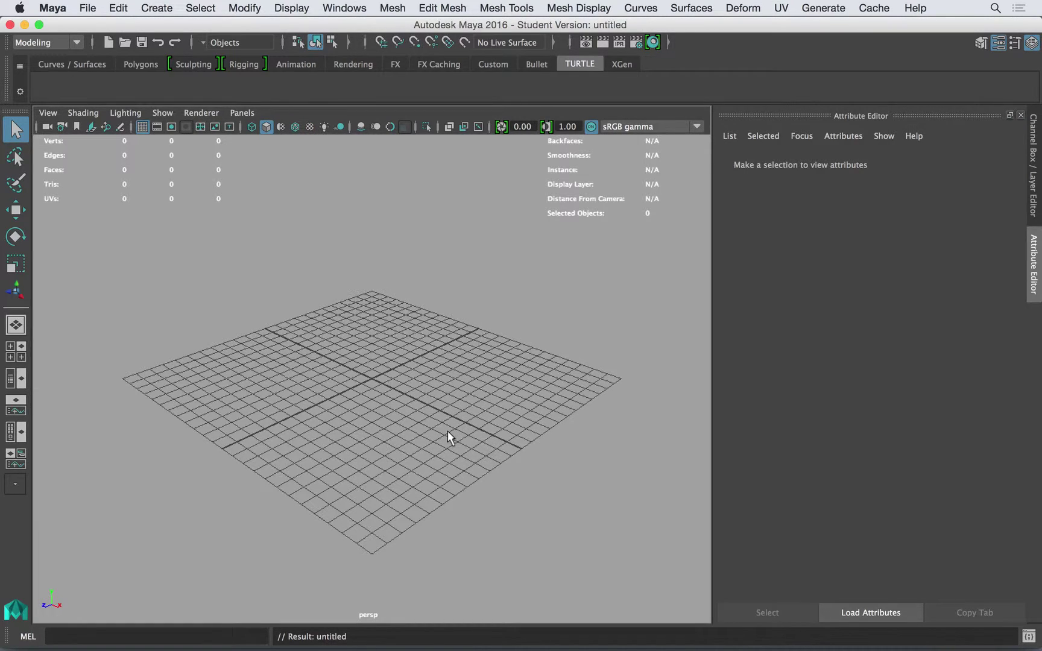
Step: Switch to Finder and rename the OIL_BARREL project folder as BARREL
{"action": "key", "text": "super+Tab"}
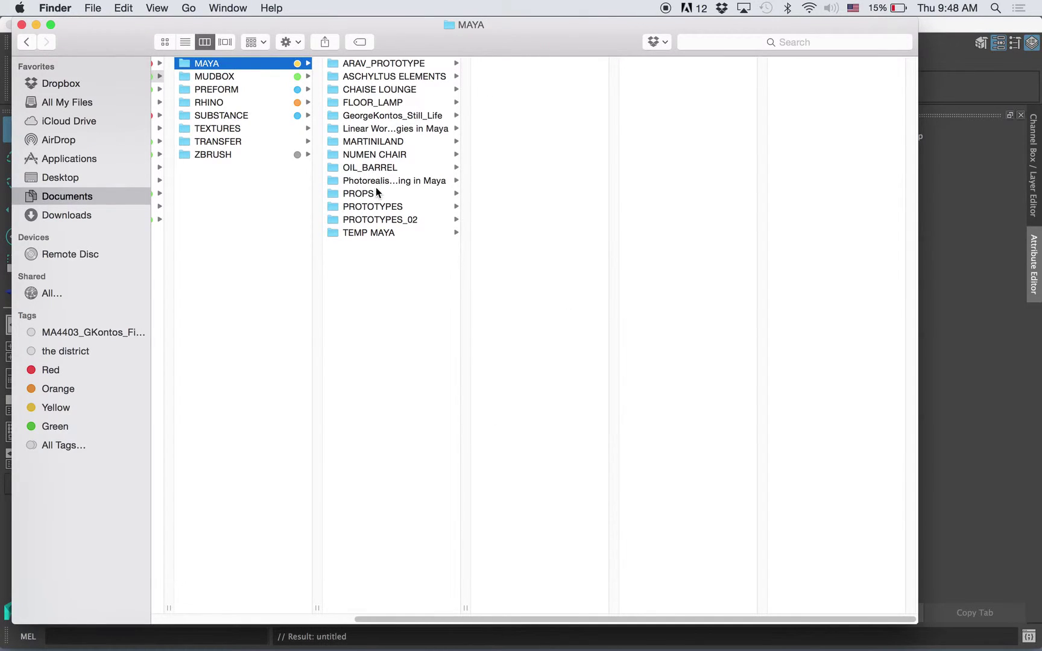
{"action": "left_click", "coordinate": [373, 167]}
{"action": "left_click", "coordinate": [385, 171]}
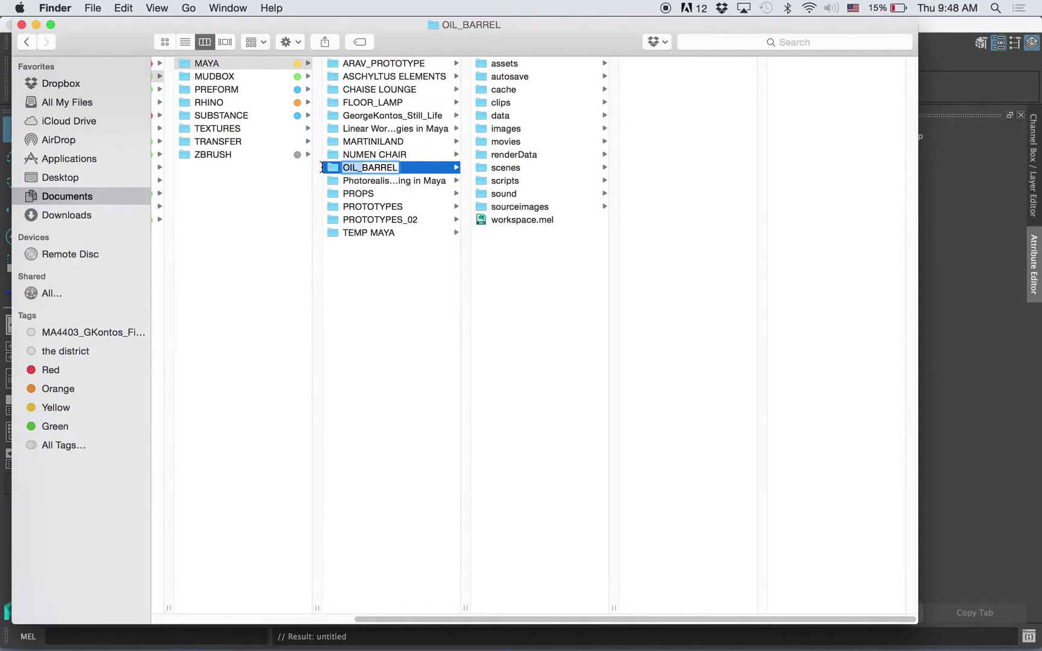
{"action": "key", "text": "BackSpace"}
{"action": "left_click", "coordinate": [369, 243]}
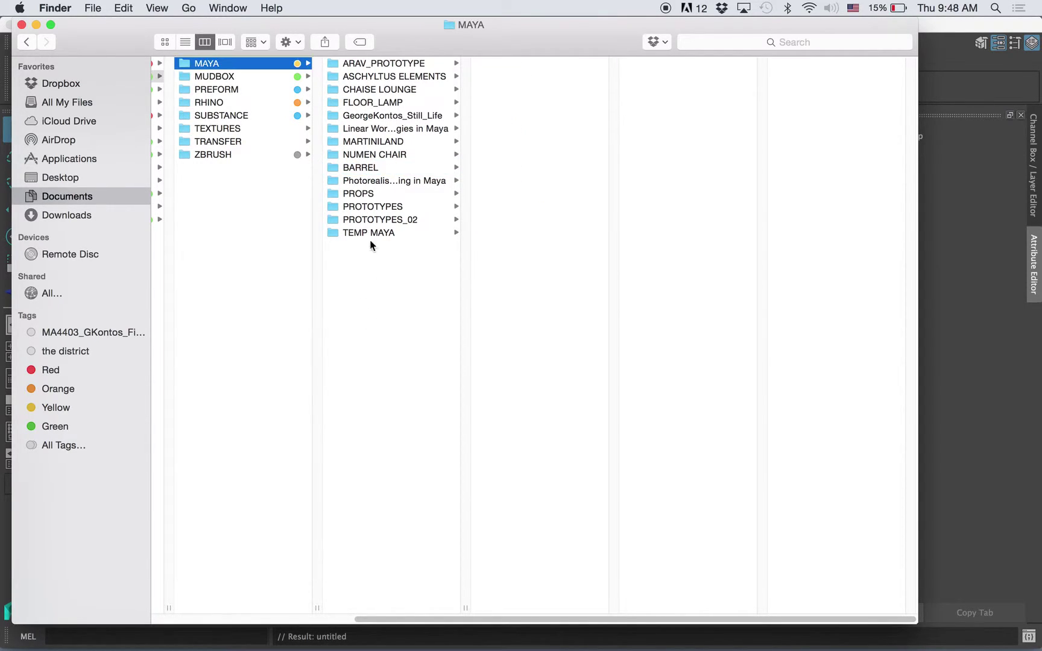
Step: Open the scene 150917_OIL_BARREL_01.ma in Maya from the BARREL project's scenes folder
{"action": "left_click", "coordinate": [373, 169]}
{"action": "left_click", "coordinate": [518, 169]}
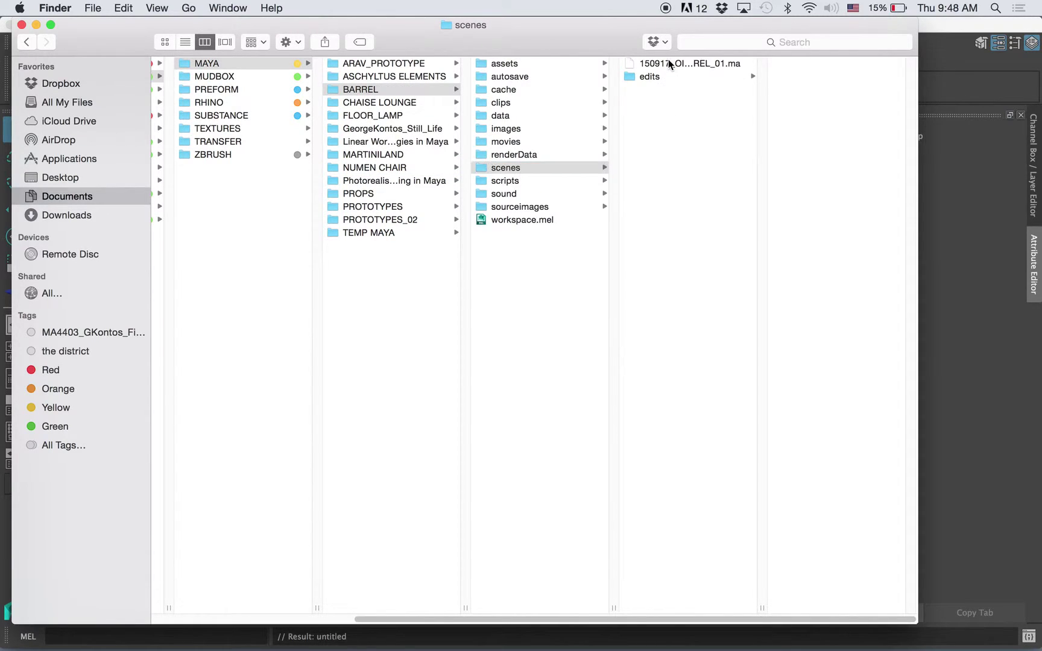
{"action": "double_click", "coordinate": [668, 63]}
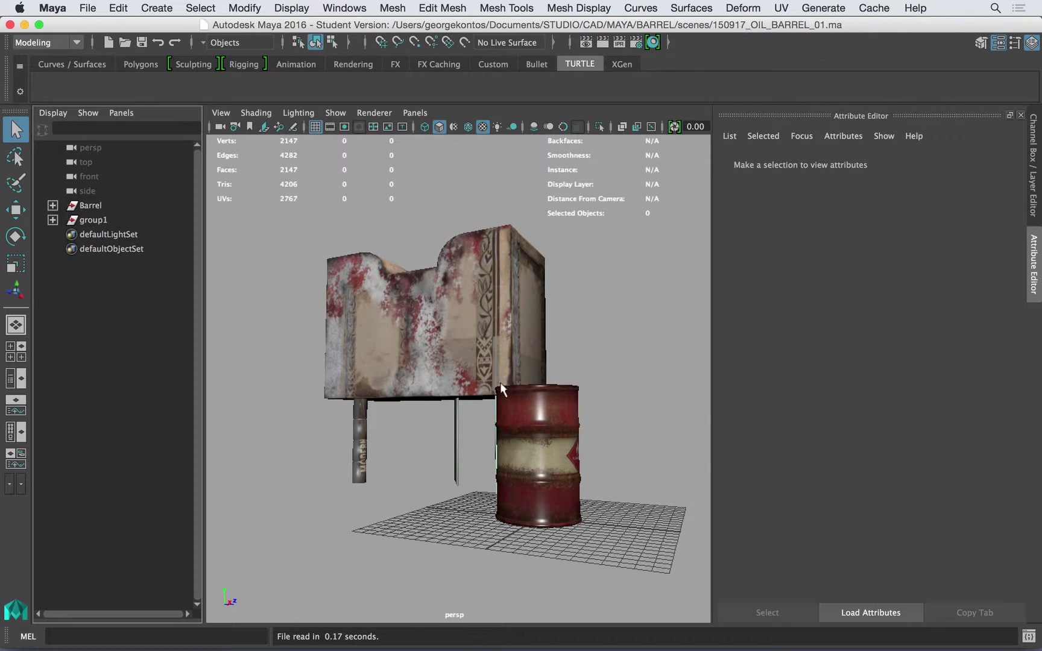
Step: Compare the model in plain shaded and textured display, ending in plain shaded display
{"action": "left_click", "coordinate": [491, 339]}
{"action": "key", "text": "5"}
{"action": "left_click", "coordinate": [445, 447]}
{"action": "key", "text": "6"}
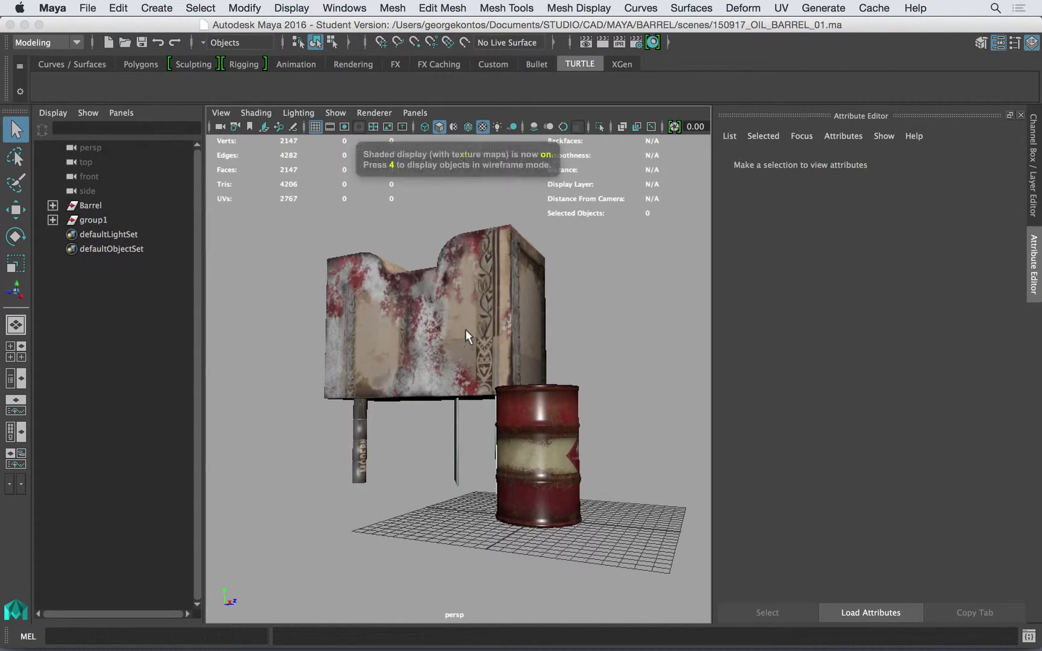
{"action": "key", "text": "5"}
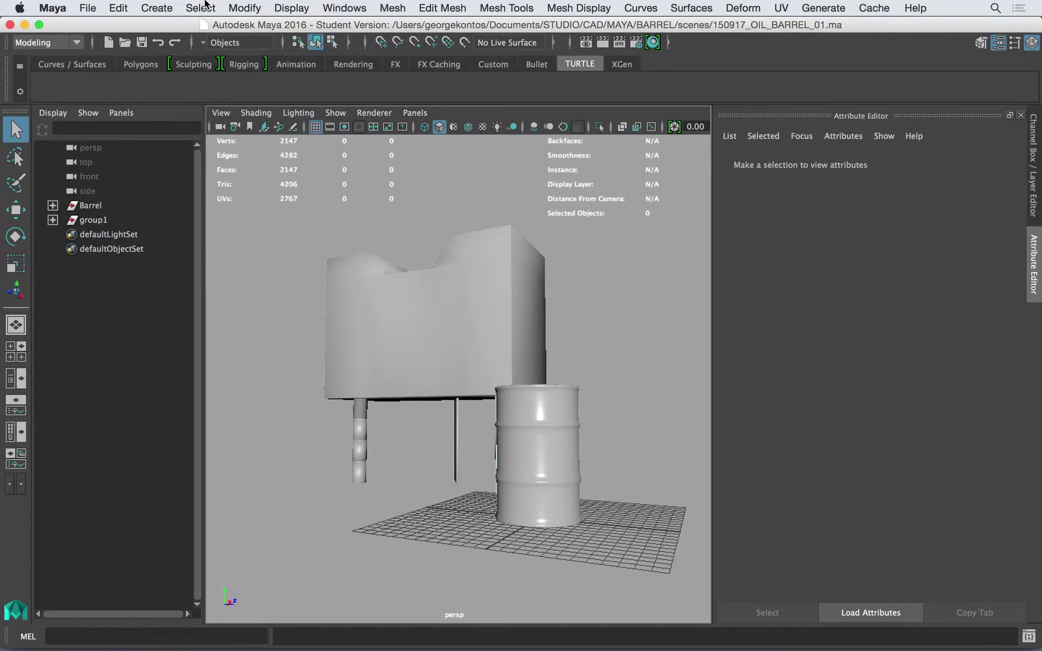
Step: Set the project to the BARREL/sourceimages folder and create a default workspace there
{"action": "left_click", "coordinate": [89, 7]}
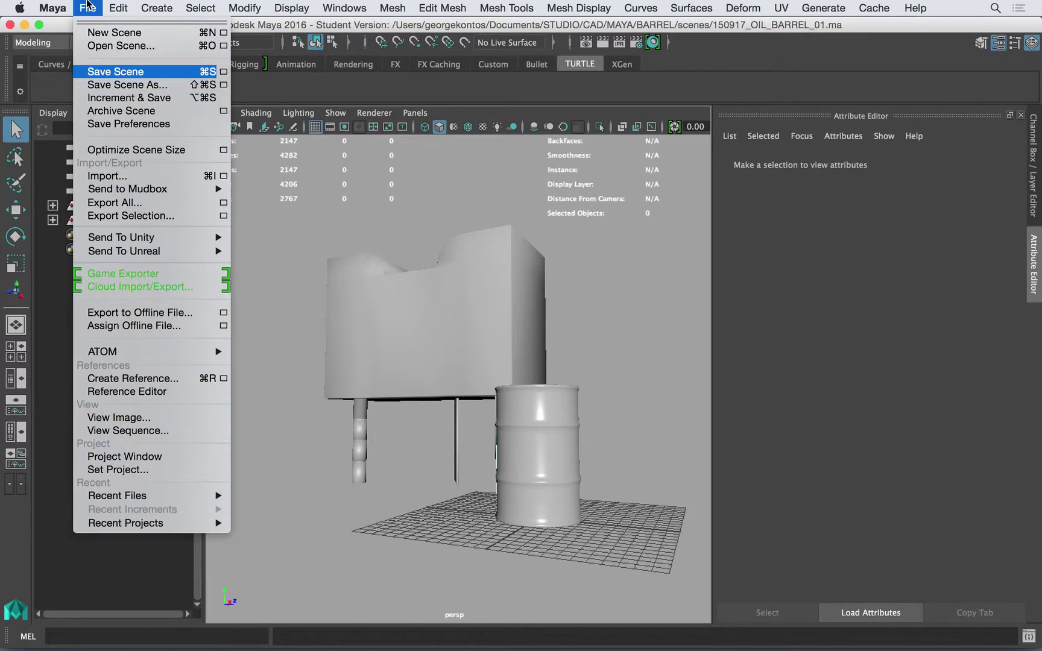
{"action": "left_click", "coordinate": [110, 470]}
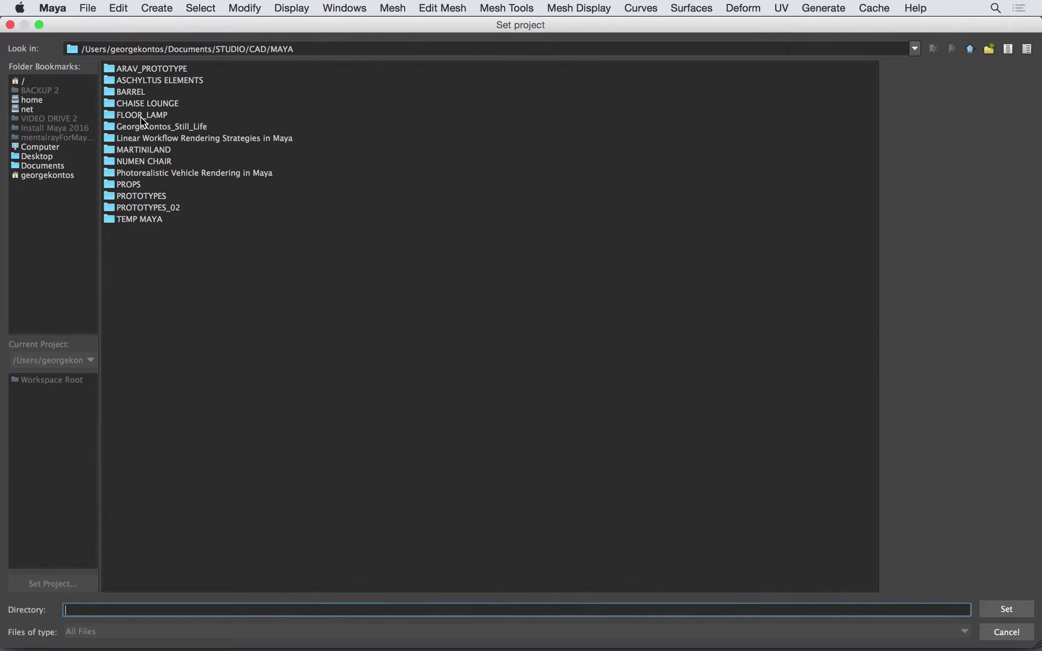
{"action": "double_click", "coordinate": [138, 92]}
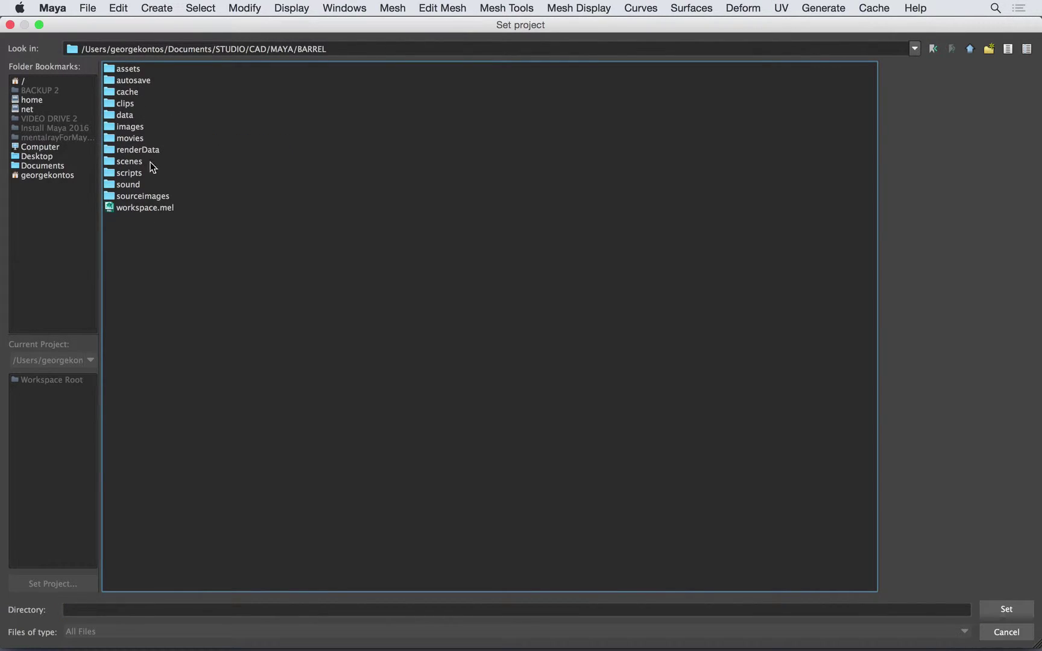
{"action": "double_click", "coordinate": [130, 196]}
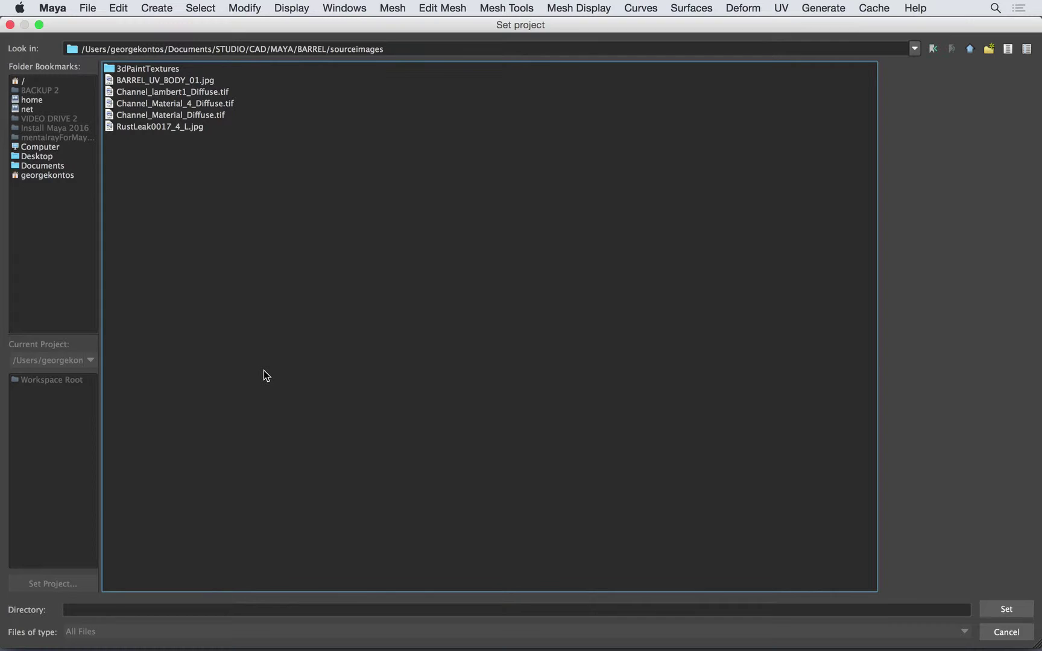
{"action": "left_click", "coordinate": [1007, 610]}
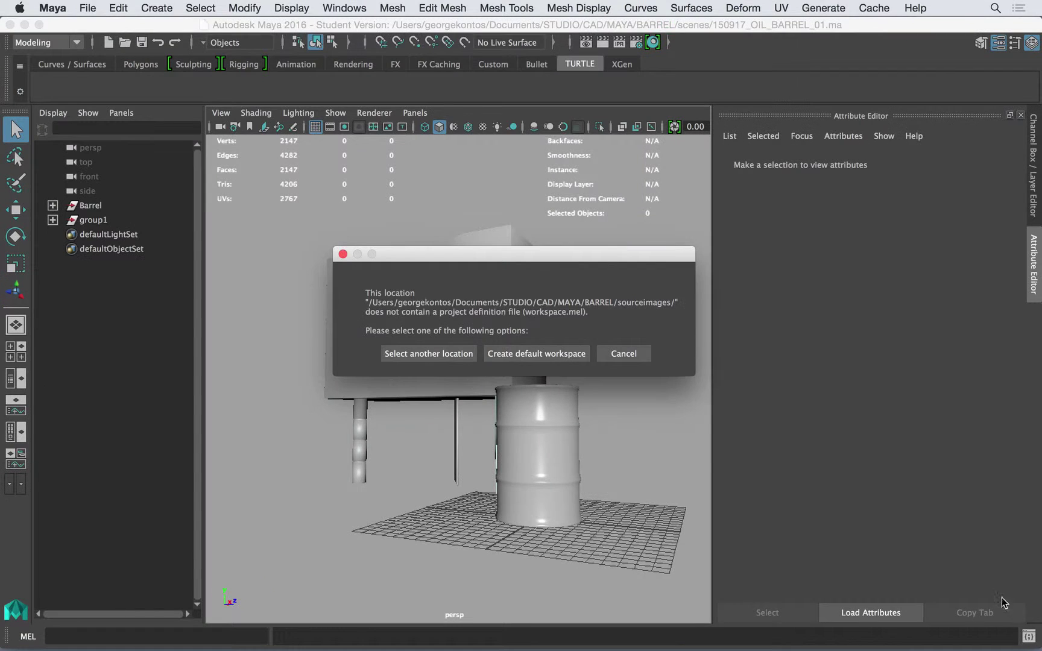
{"action": "left_click", "coordinate": [542, 356]}
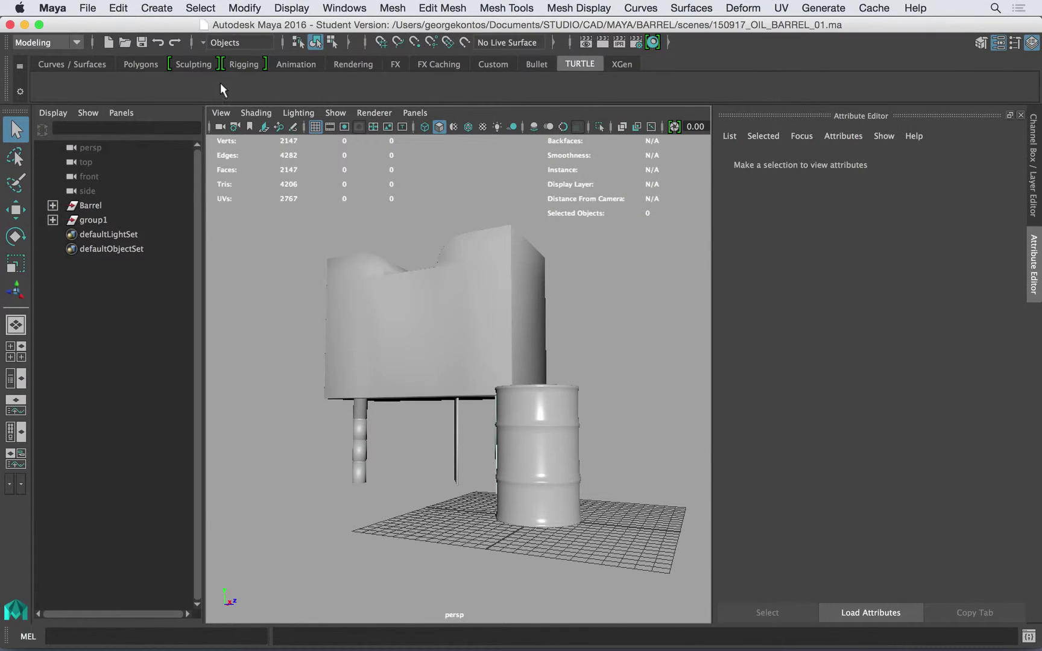
Step: Reopen the scene 150917_OIL_BARREL_01.ma by browsing up from sourceimages to the BARREL scenes folder
{"action": "left_click", "coordinate": [59, 9]}
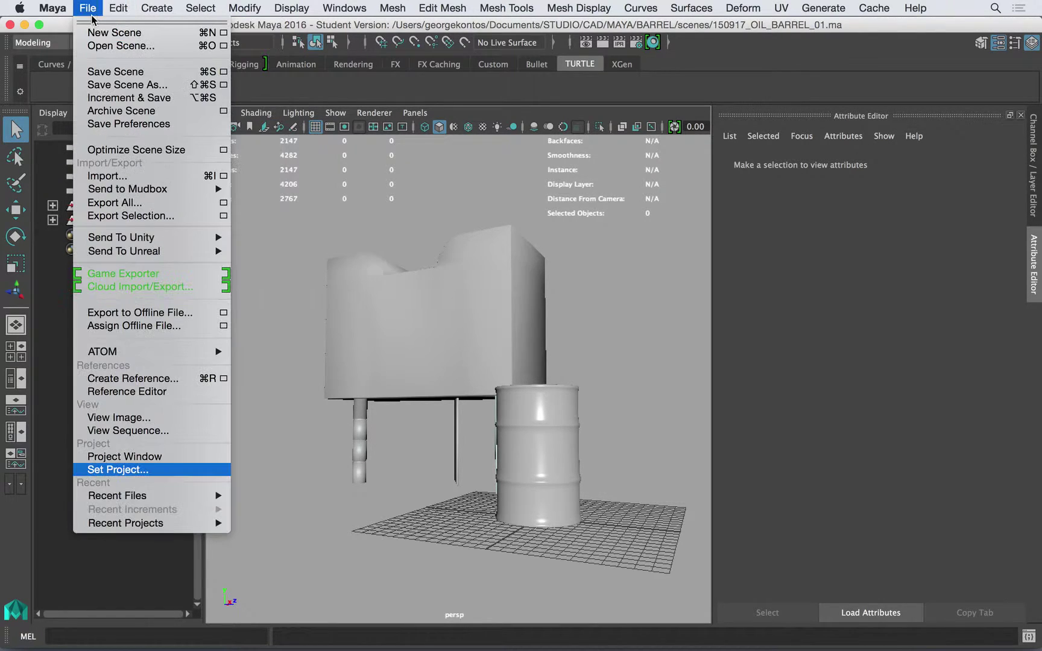
{"action": "left_click", "coordinate": [96, 45]}
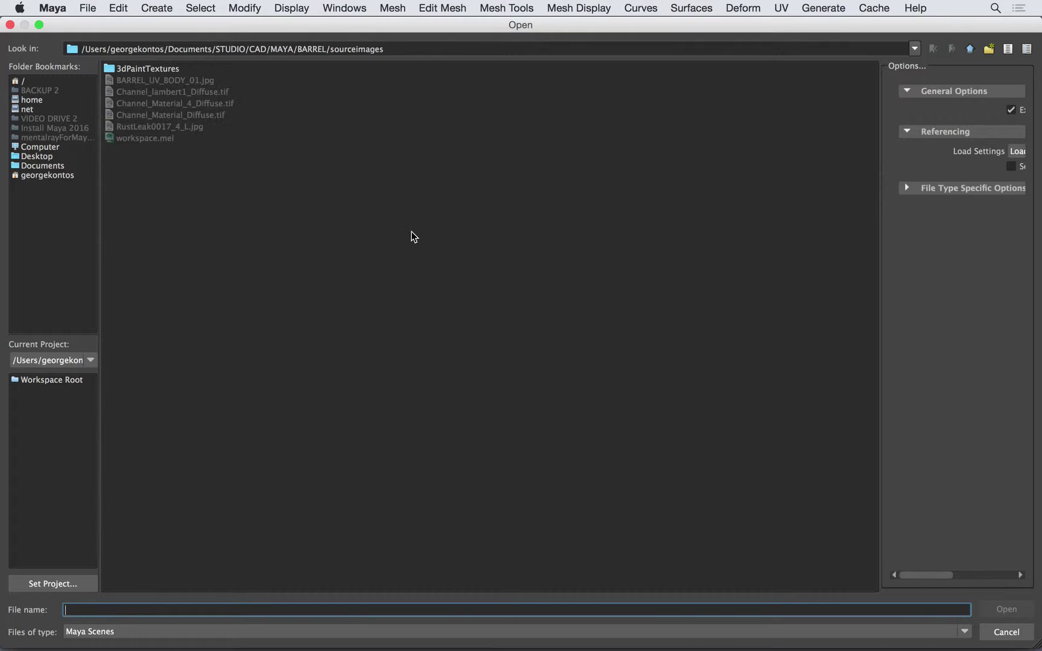
{"action": "left_click", "coordinate": [970, 49]}
{"action": "double_click", "coordinate": [132, 160]}
{"action": "double_click", "coordinate": [179, 70]}
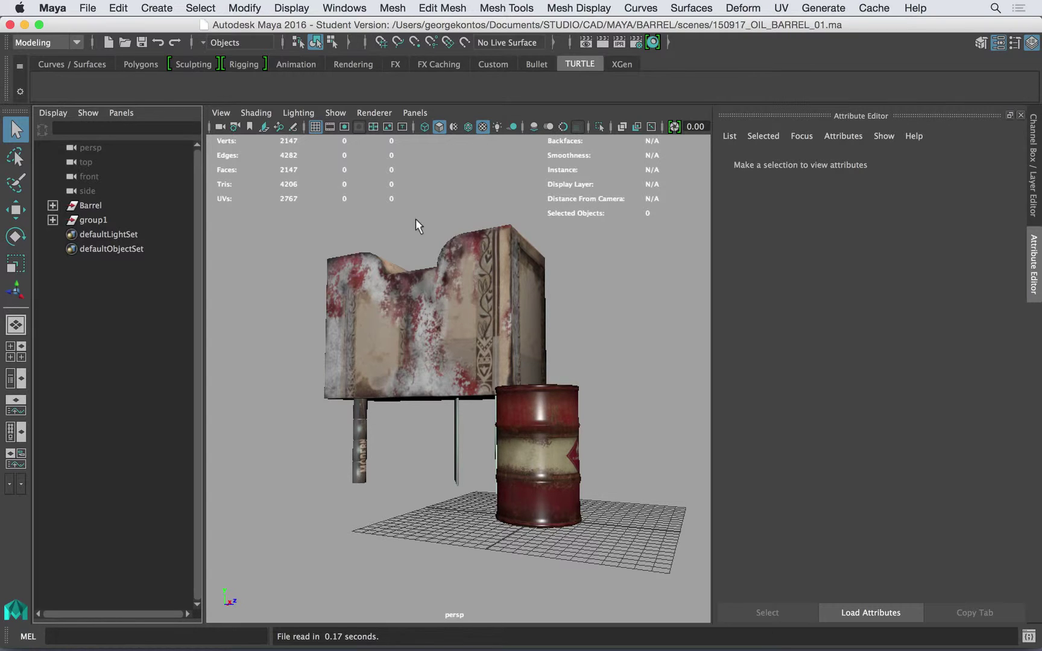
Step: Switch to Finder and examine the scenes and sourceimages folders inside the BARREL project
{"action": "key", "text": "super+Tab"}
{"action": "left_click", "coordinate": [519, 253]}
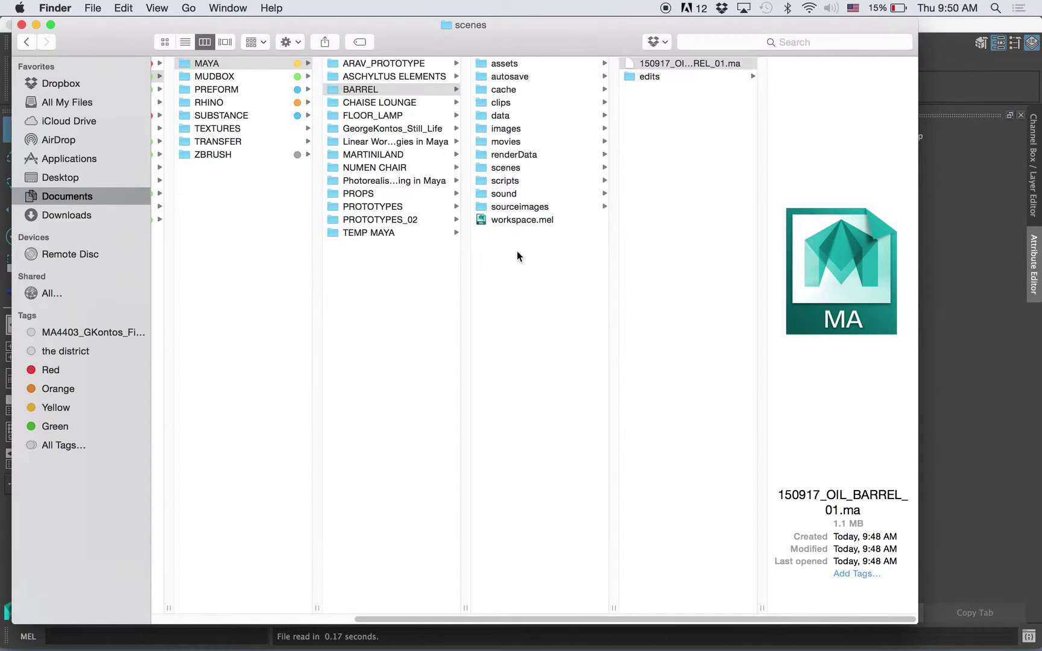
{"action": "left_click", "coordinate": [527, 170]}
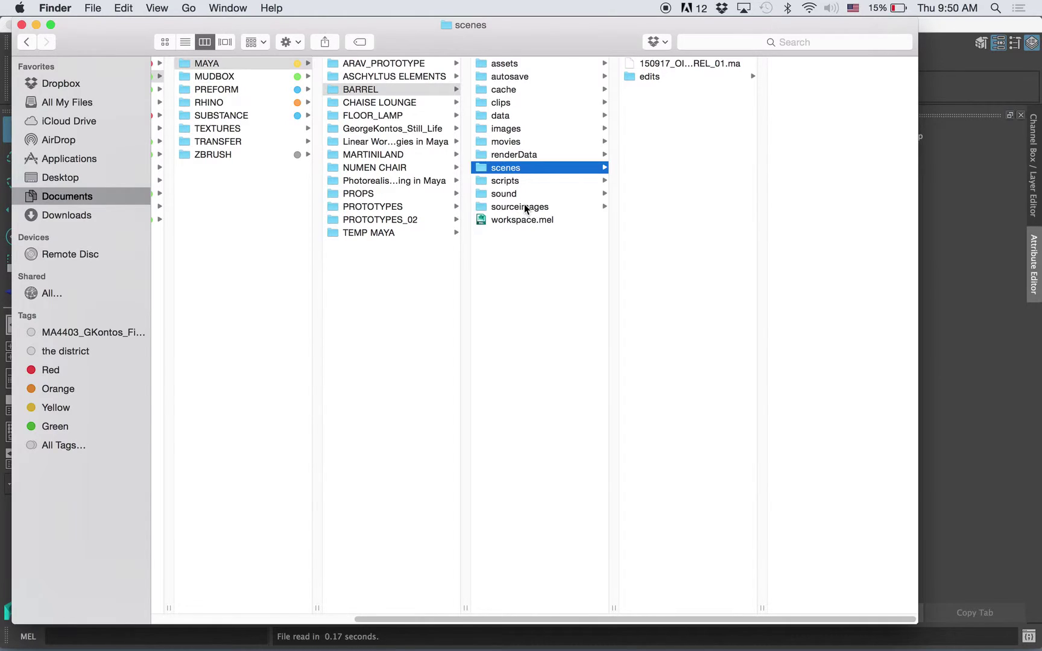
{"action": "left_click", "coordinate": [525, 205]}
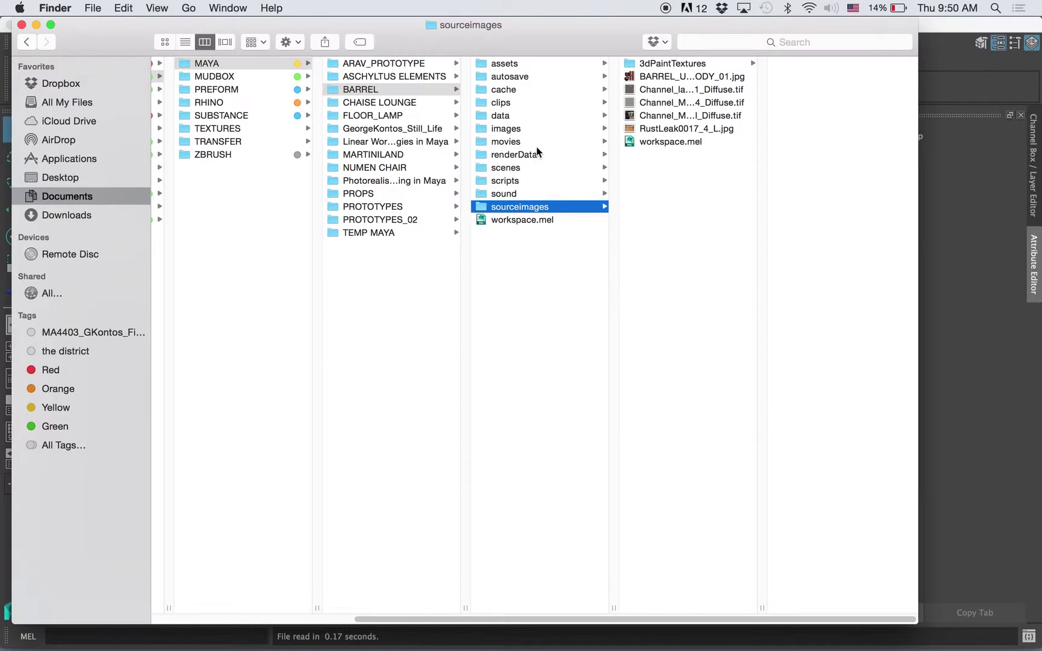
{"action": "left_click", "coordinate": [390, 91]}
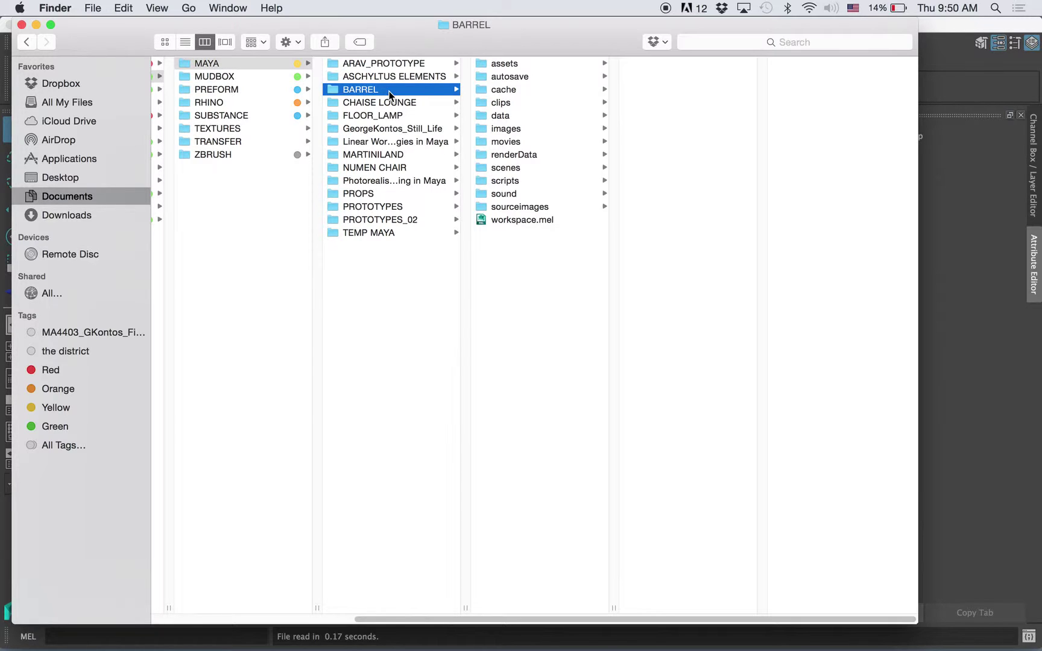
{"action": "mouse_move", "coordinate": [540, 639]}
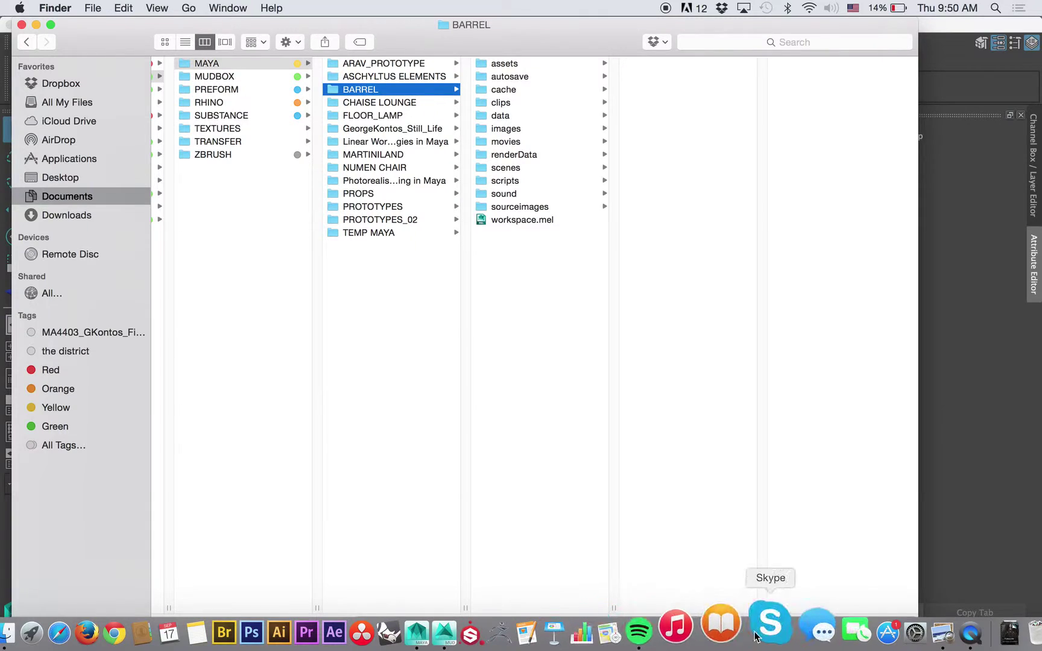